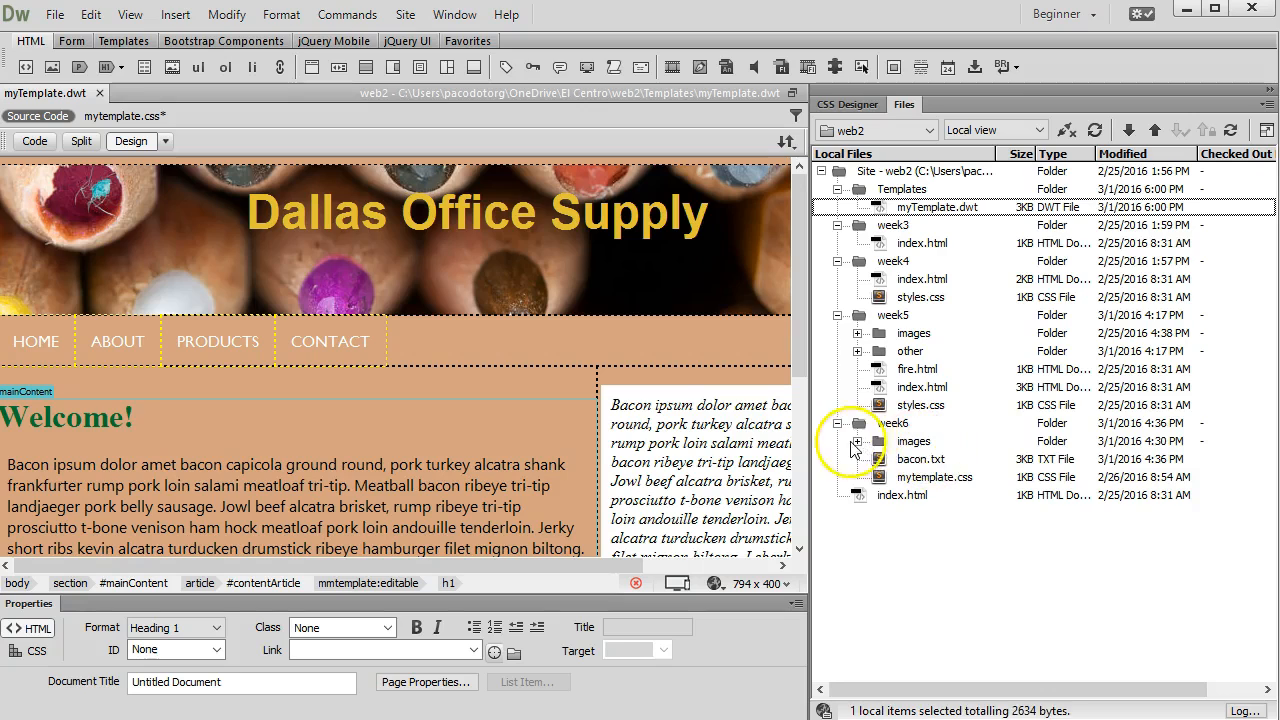
# Expand the week6 images folder and examine its two pencil images, along with bacon.txt and mytemplate.css.
pyautogui.click(904, 446)
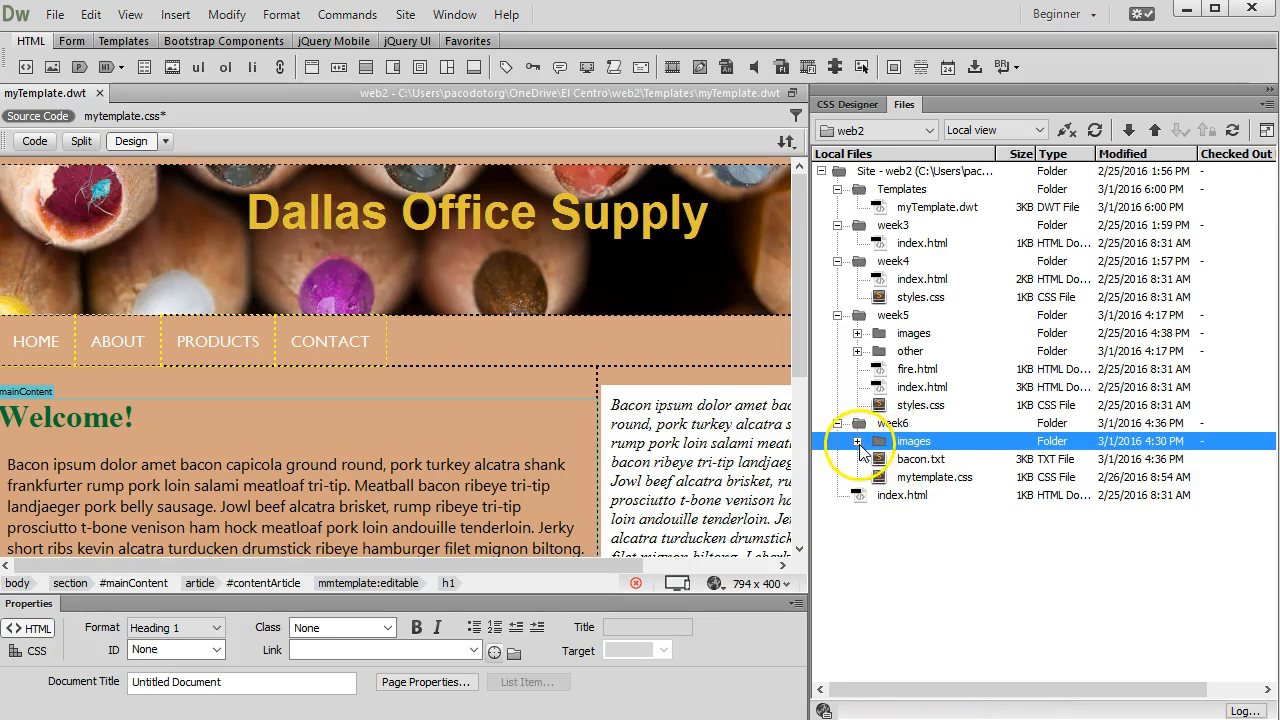
pyautogui.click(857, 441)
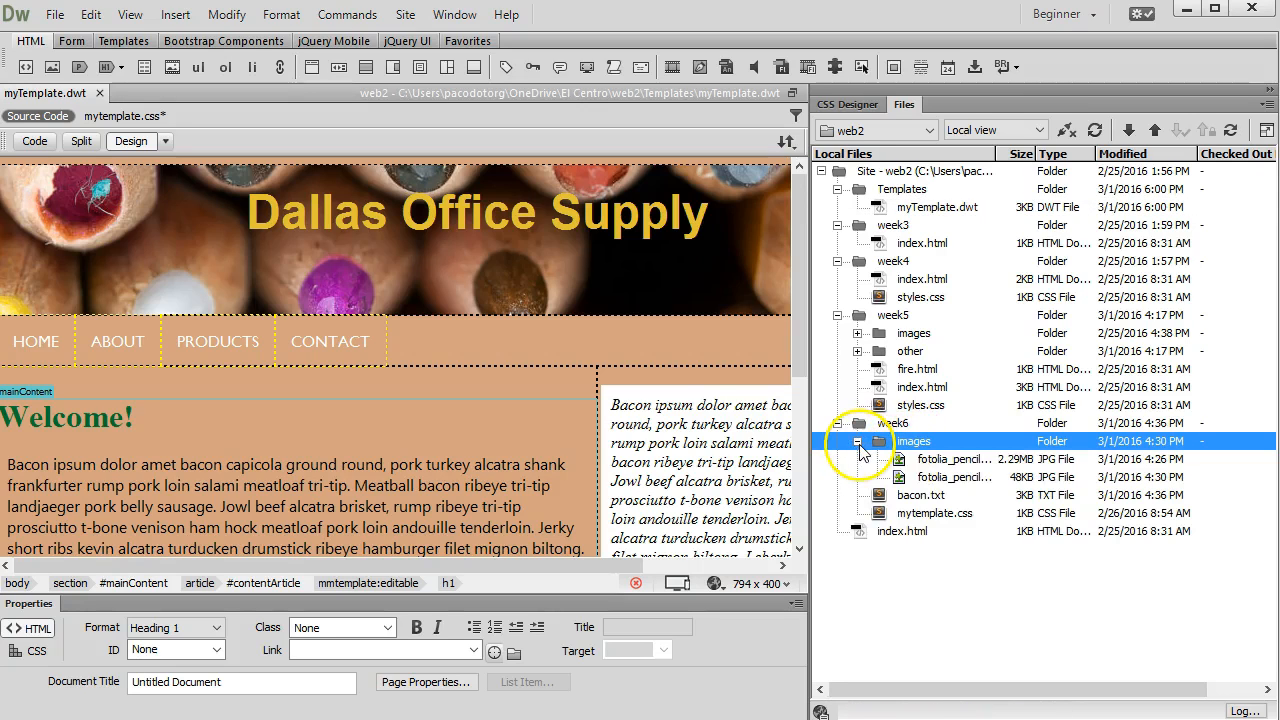
pyautogui.click(977, 463)
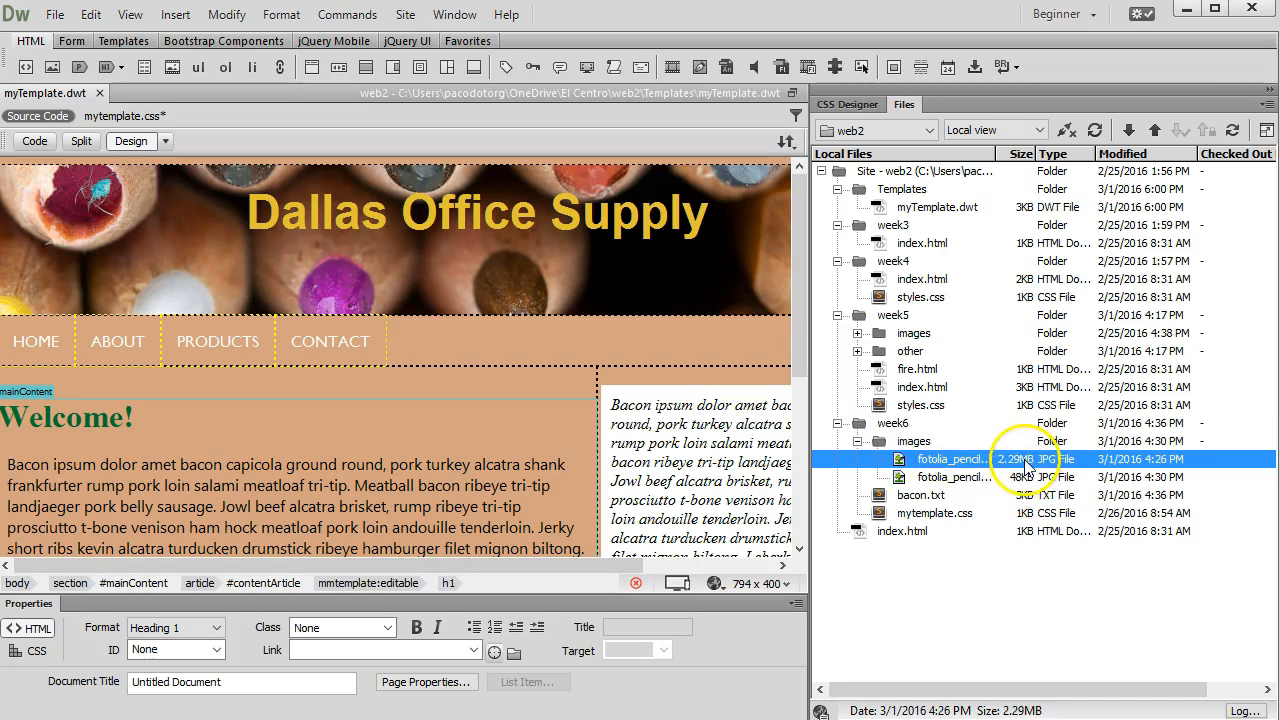
pyautogui.click(970, 478)
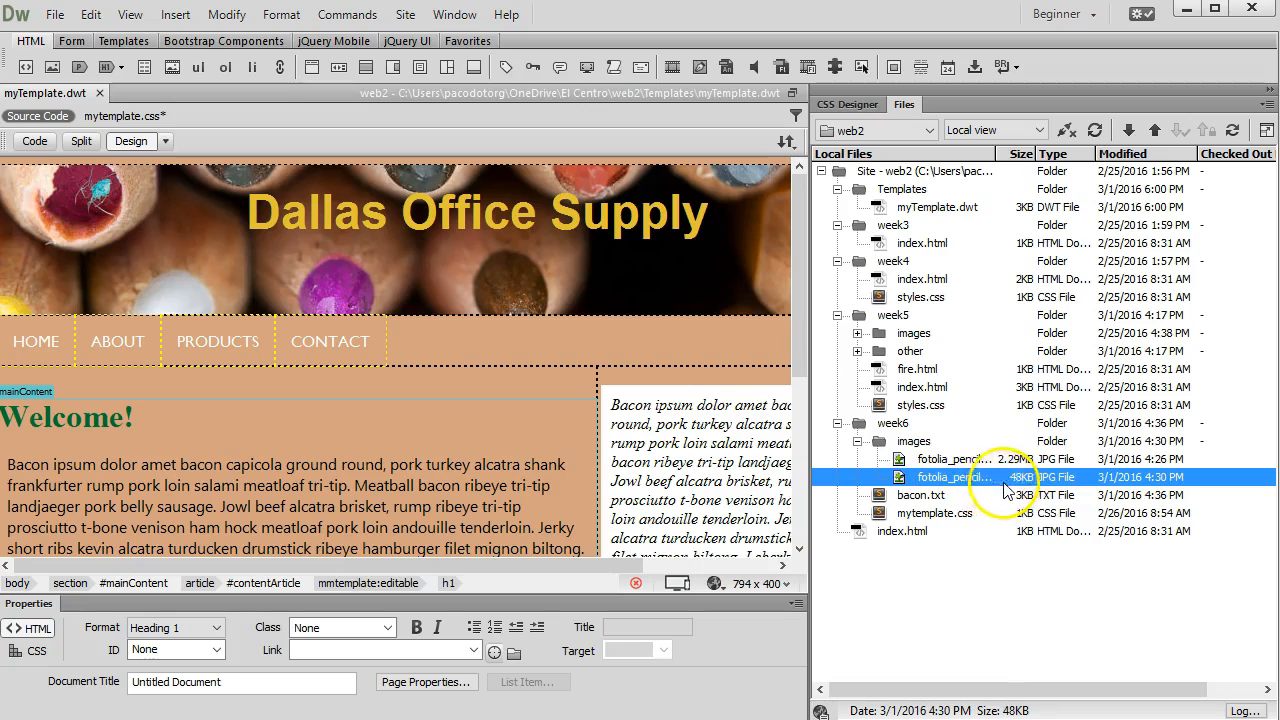
pyautogui.click(955, 462)
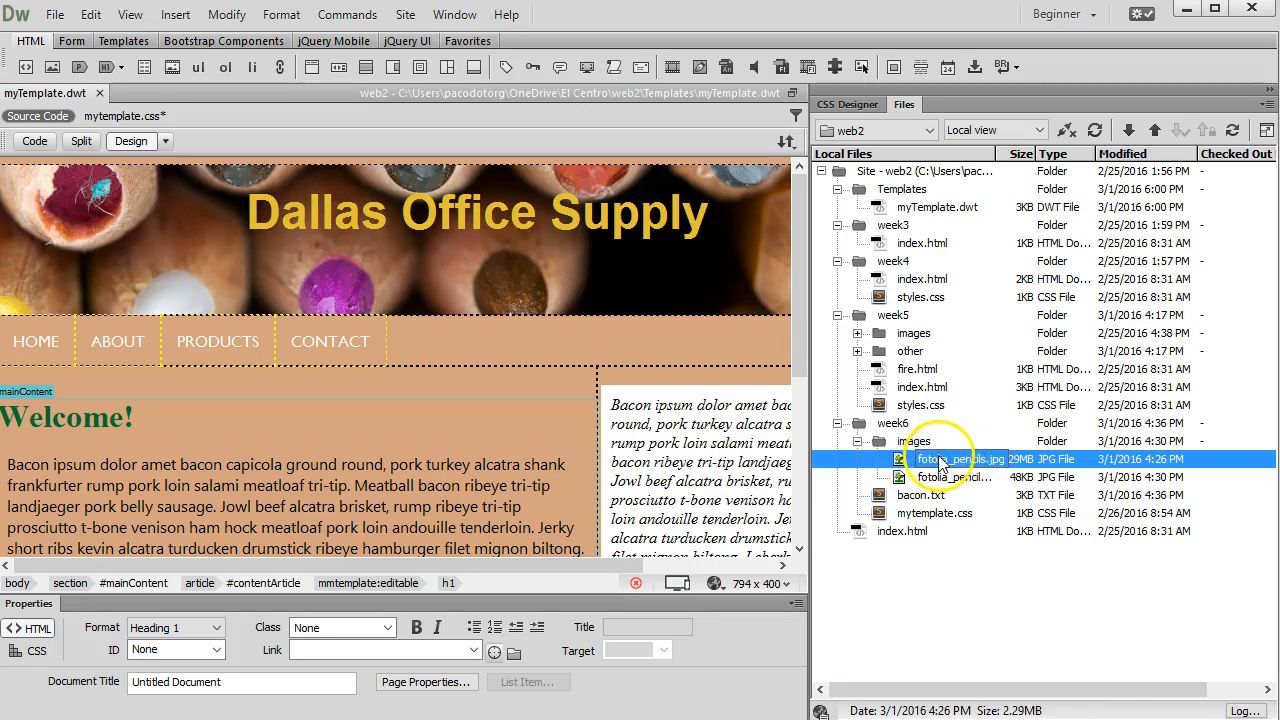
pyautogui.click(917, 497)
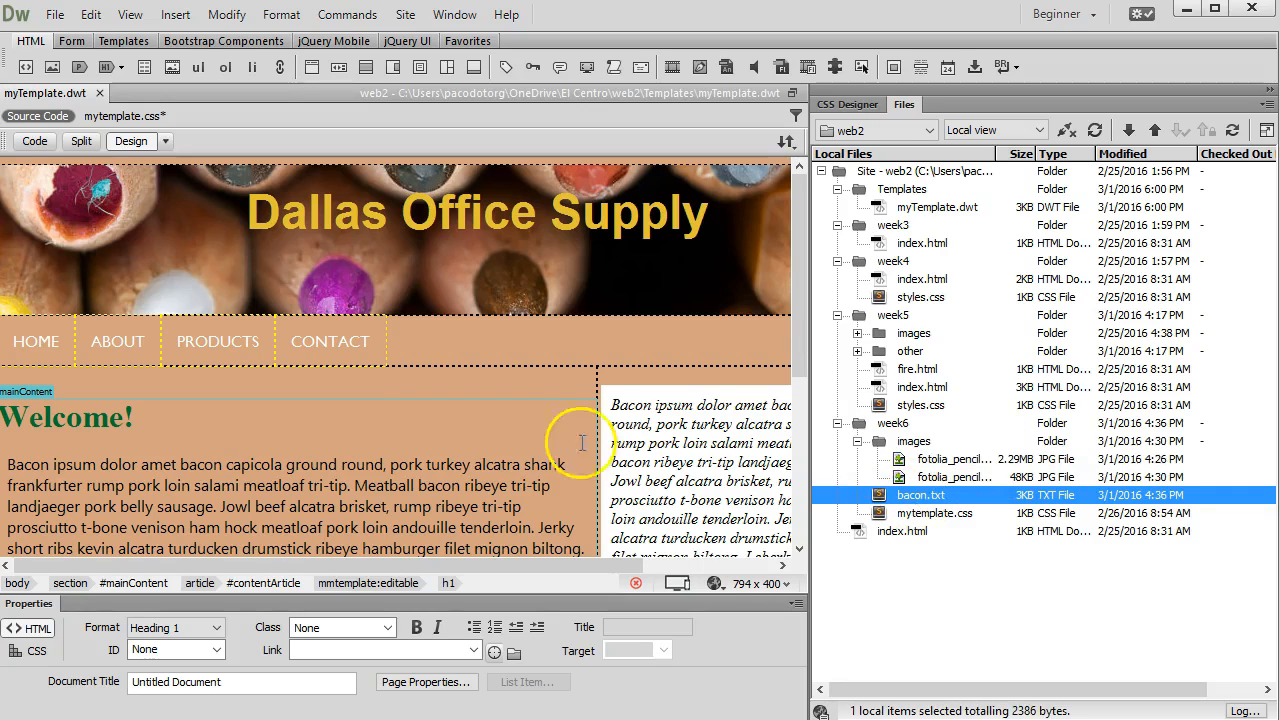
pyautogui.click(915, 515)
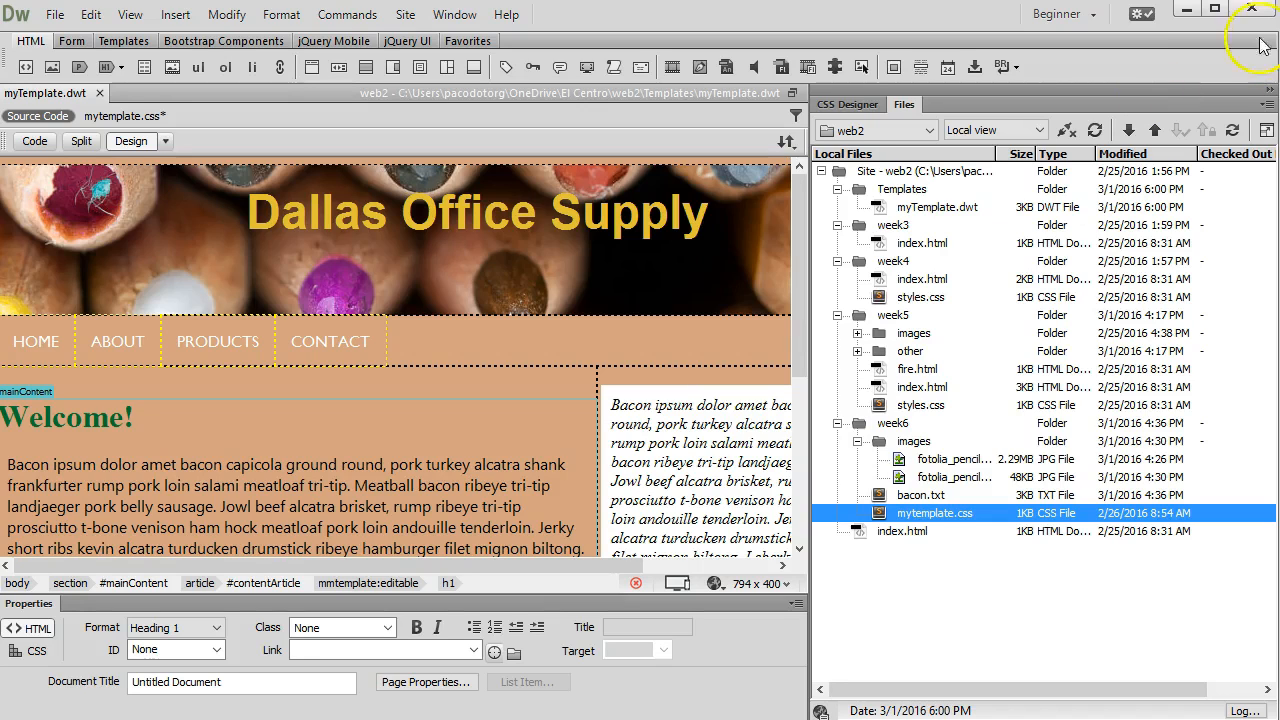
# Save all open files, including the modified mytemplate.css, and close myTemplate.dwt.
pyautogui.click(1268, 93)
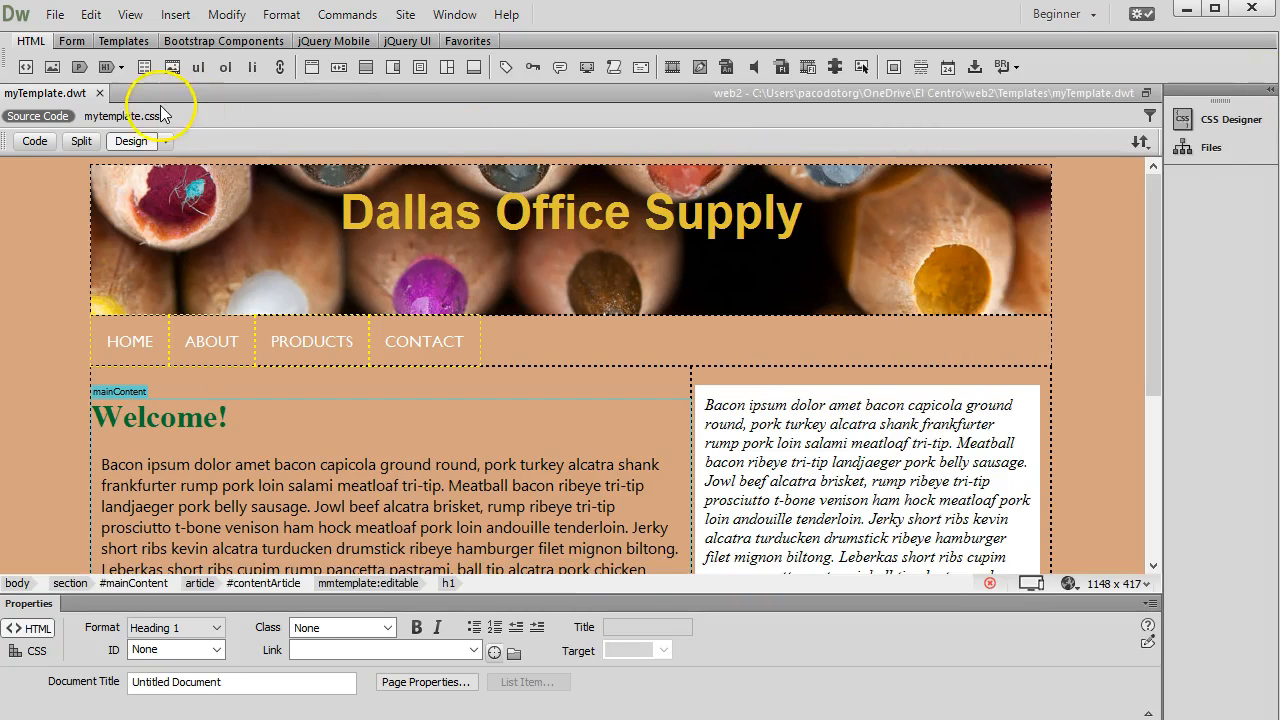
pyautogui.click(52, 15)
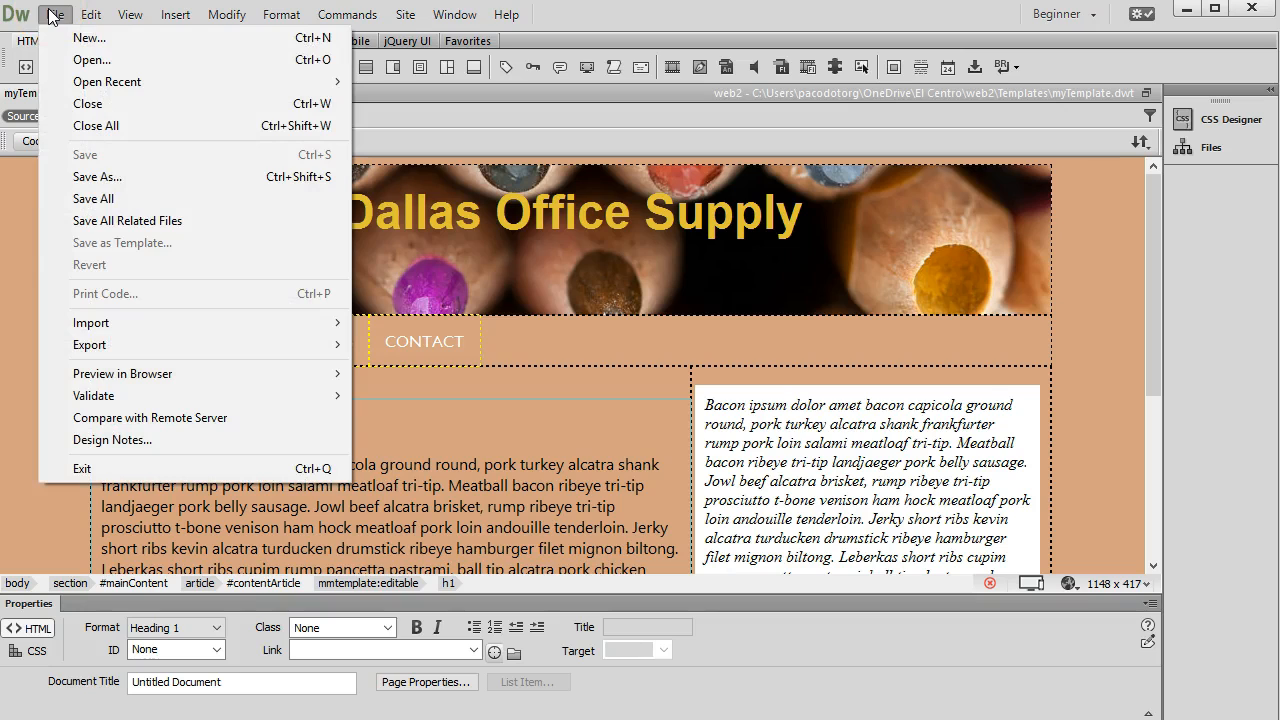
pyautogui.click(110, 203)
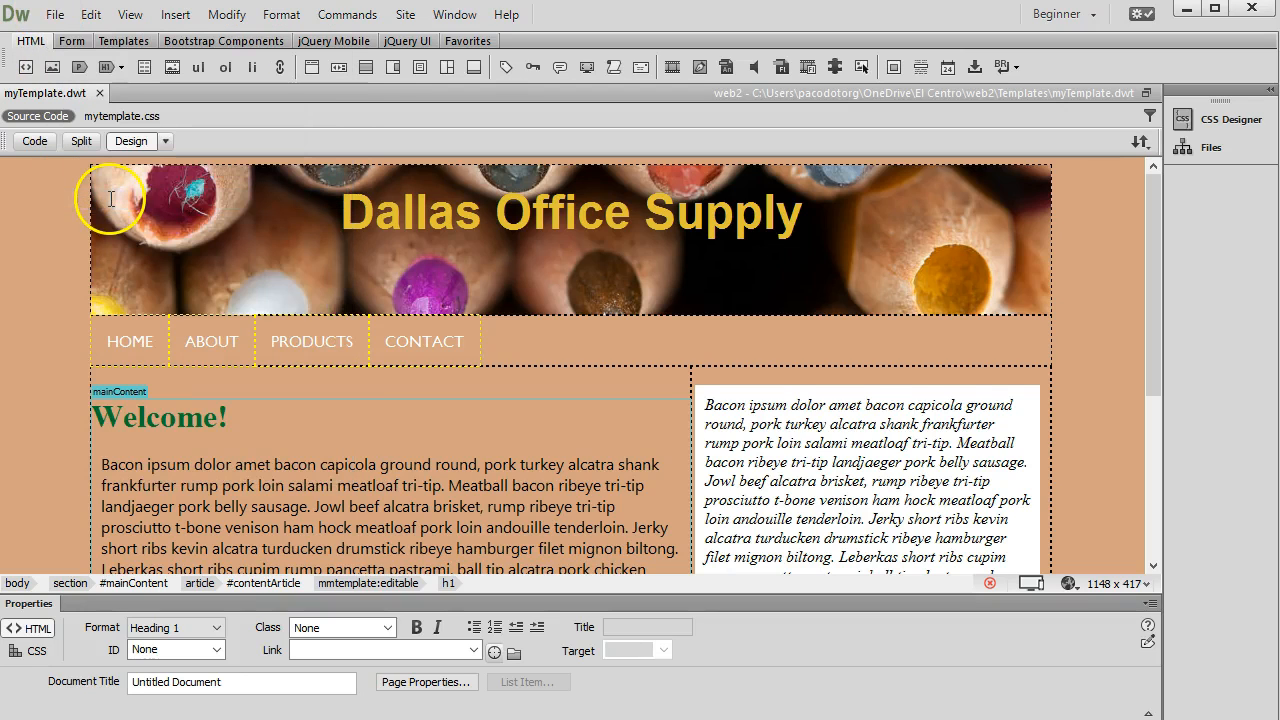
pyautogui.click(99, 93)
pyautogui.click(410, 214)
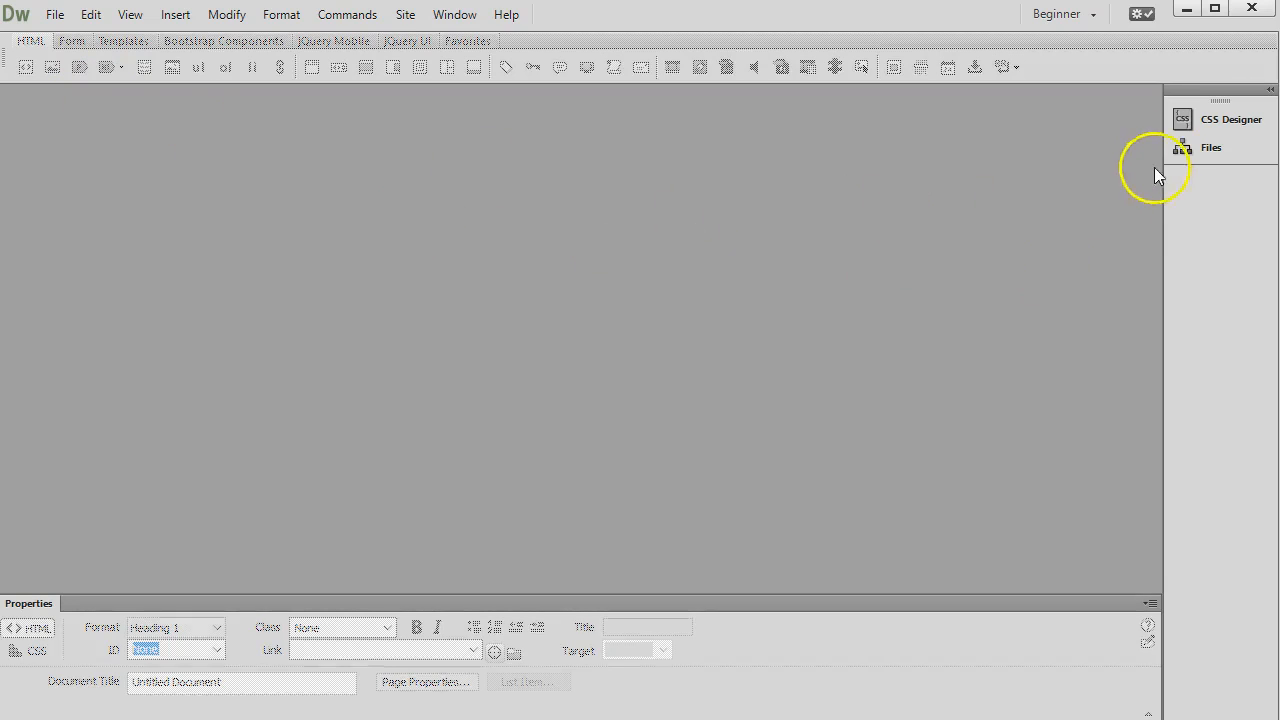
# Show the site's full file list again and select the week6 folder.
pyautogui.click(1208, 145)
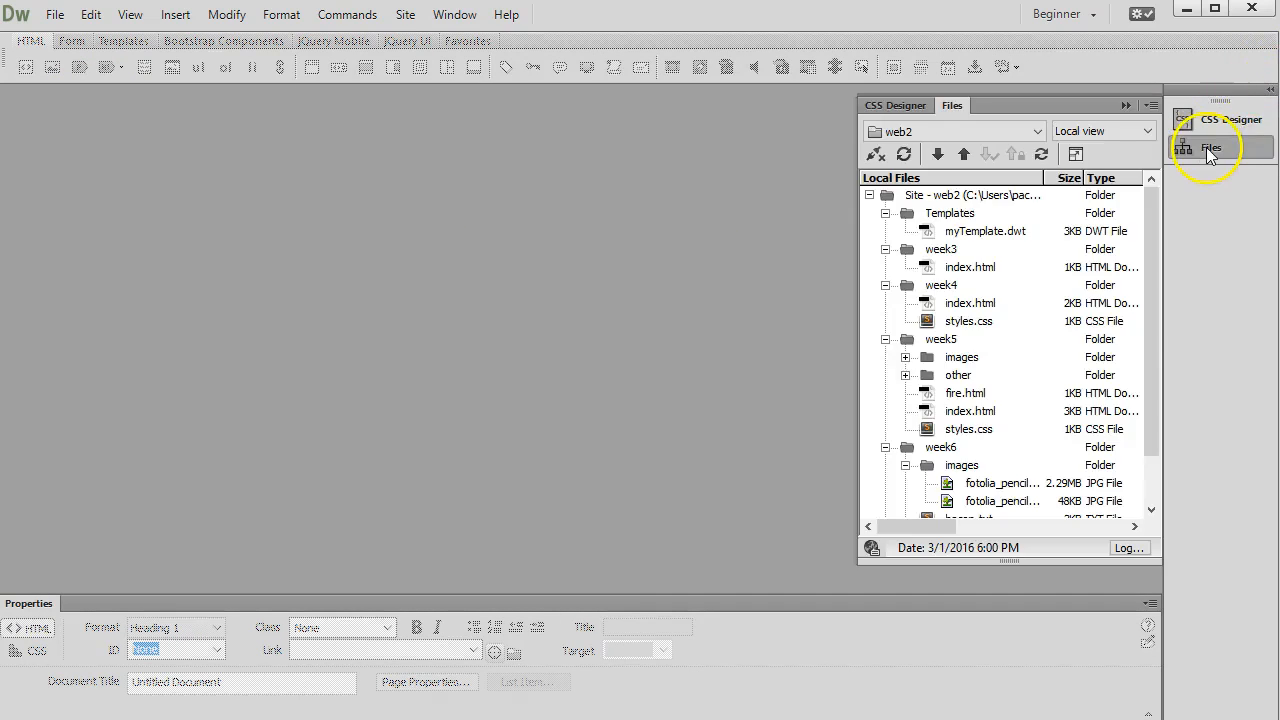
pyautogui.click(1268, 90)
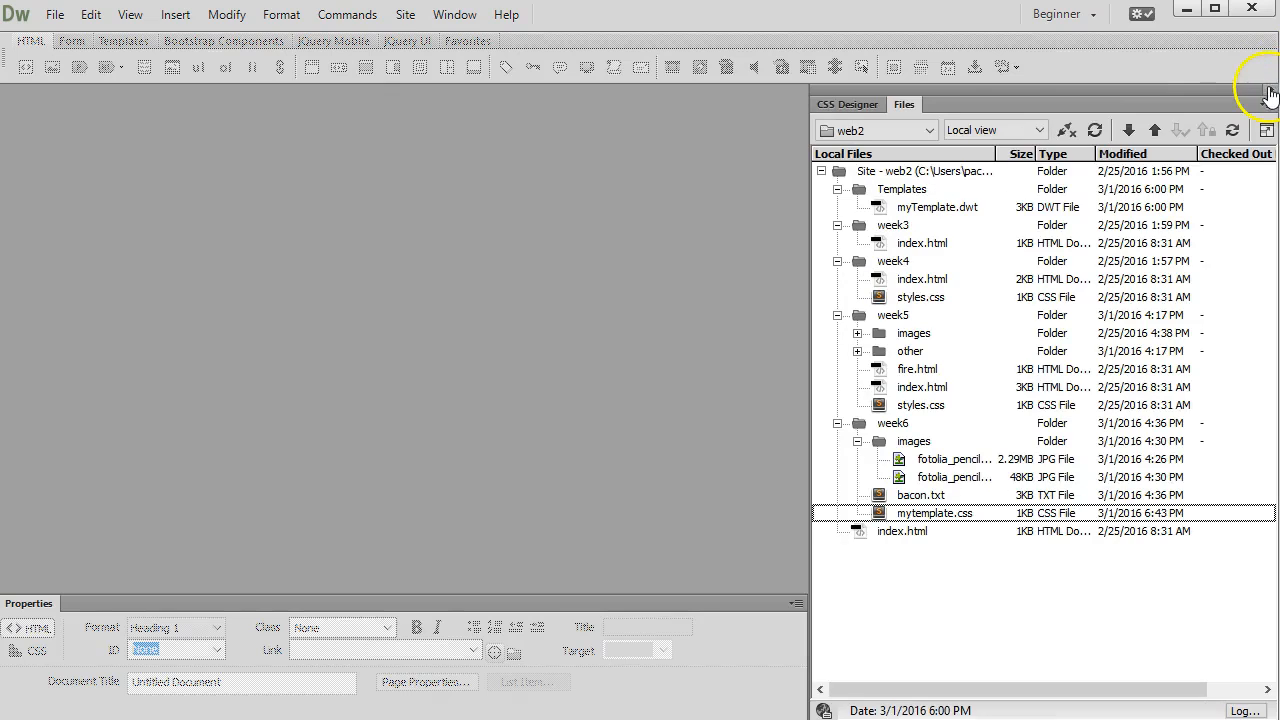
pyautogui.click(931, 212)
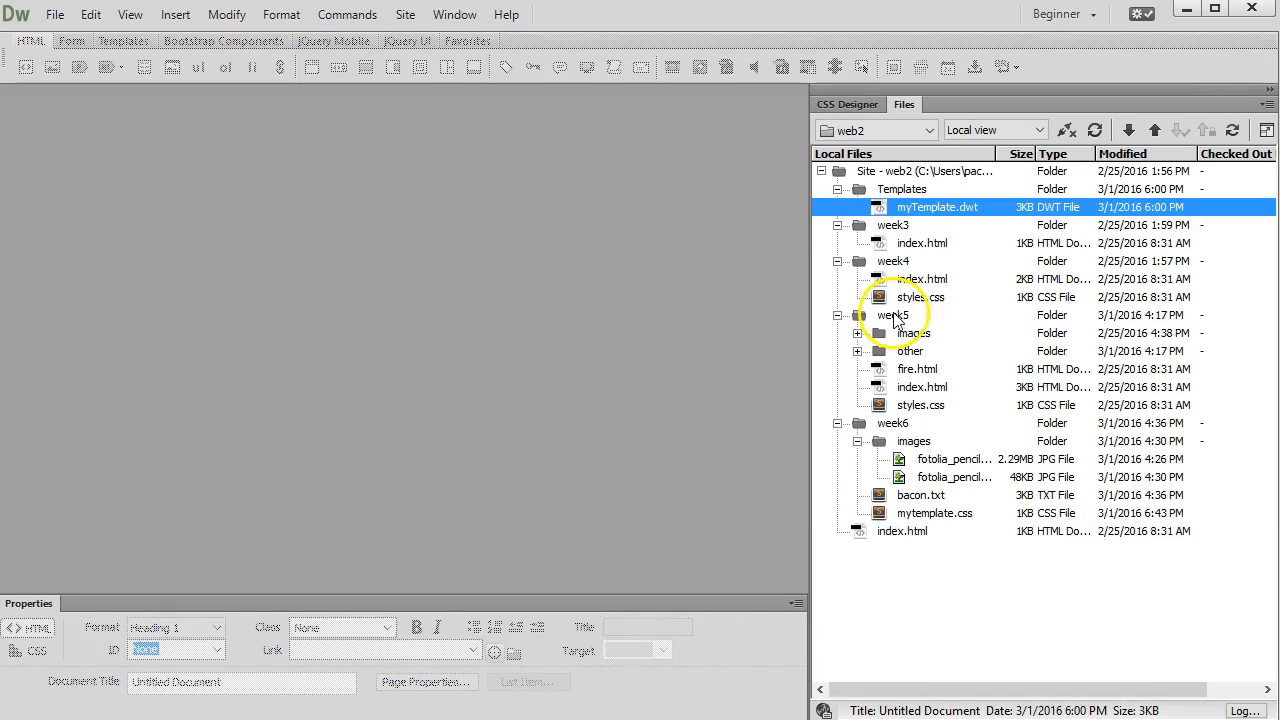
pyautogui.click(897, 425)
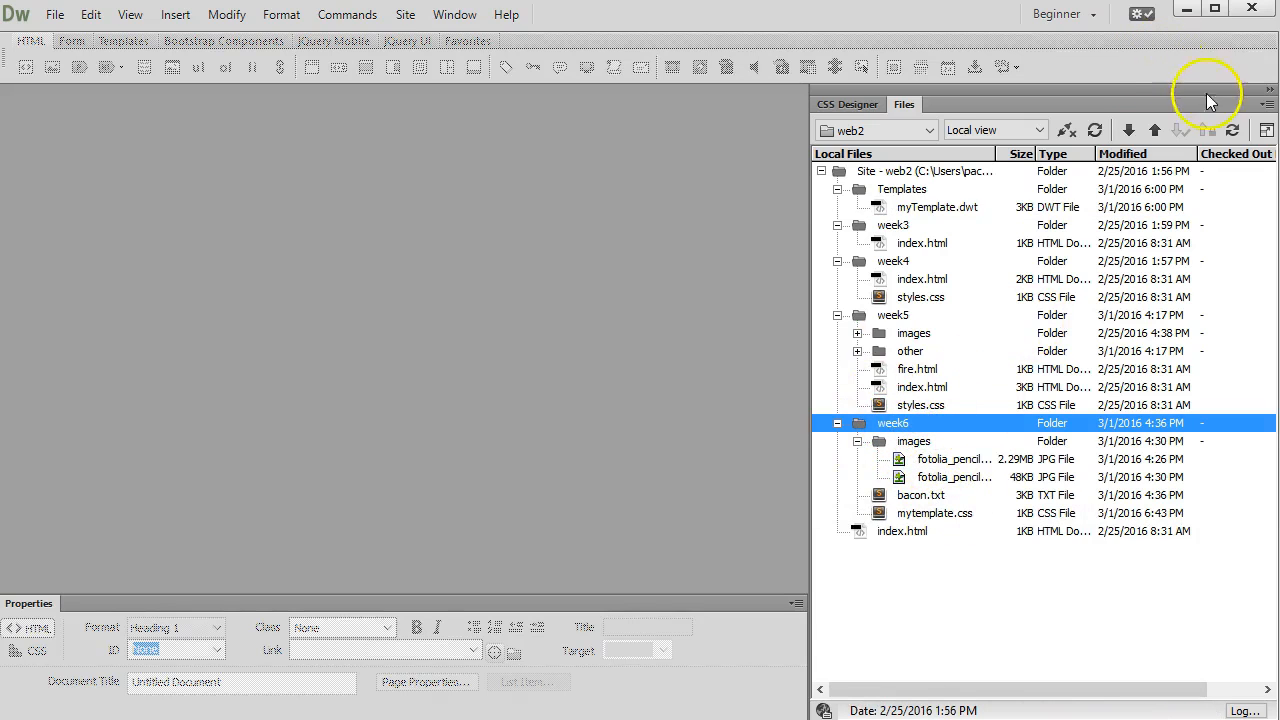
# Create a new page from the myTemplate site template of the web2 site.
pyautogui.click(55, 16)
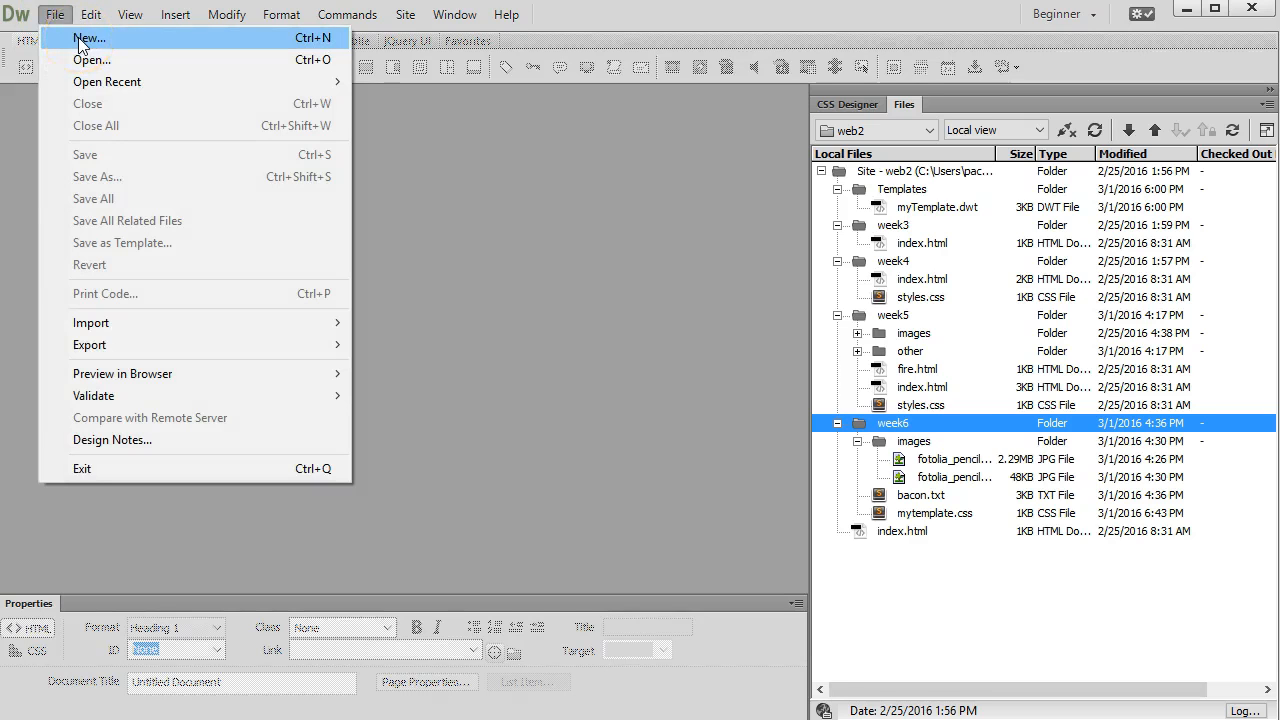
pyautogui.click(85, 40)
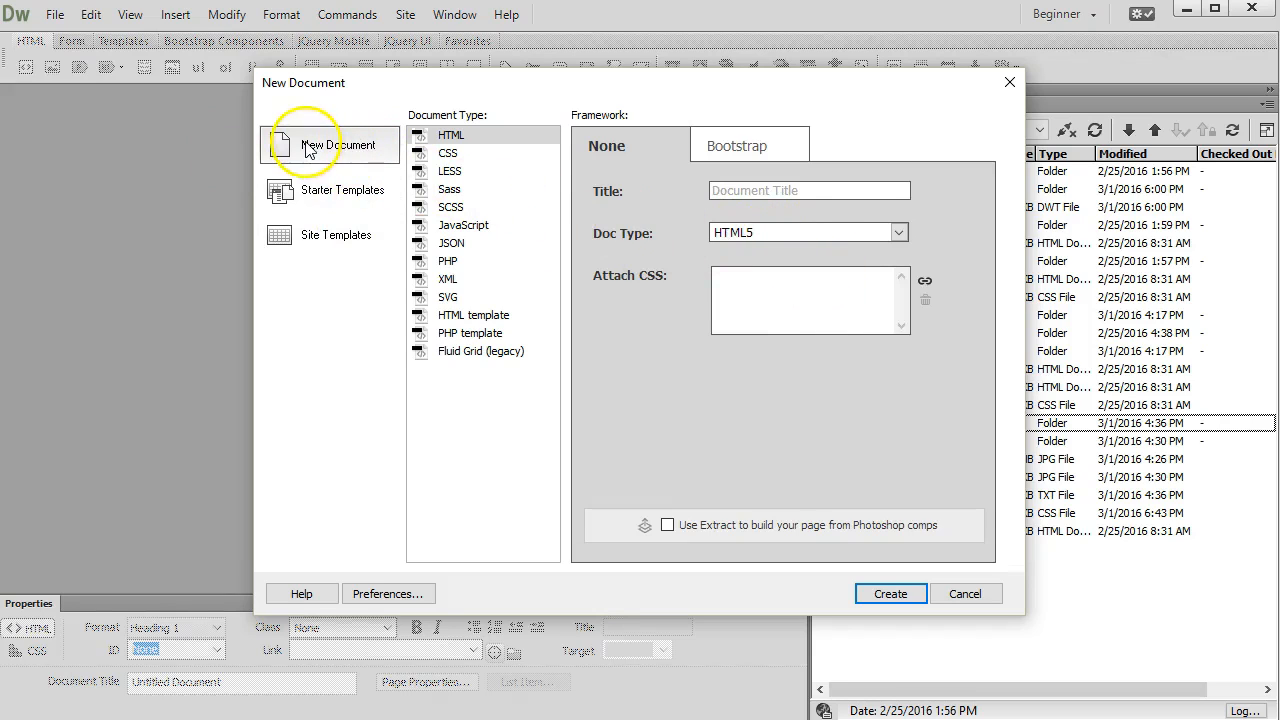
pyautogui.click(349, 249)
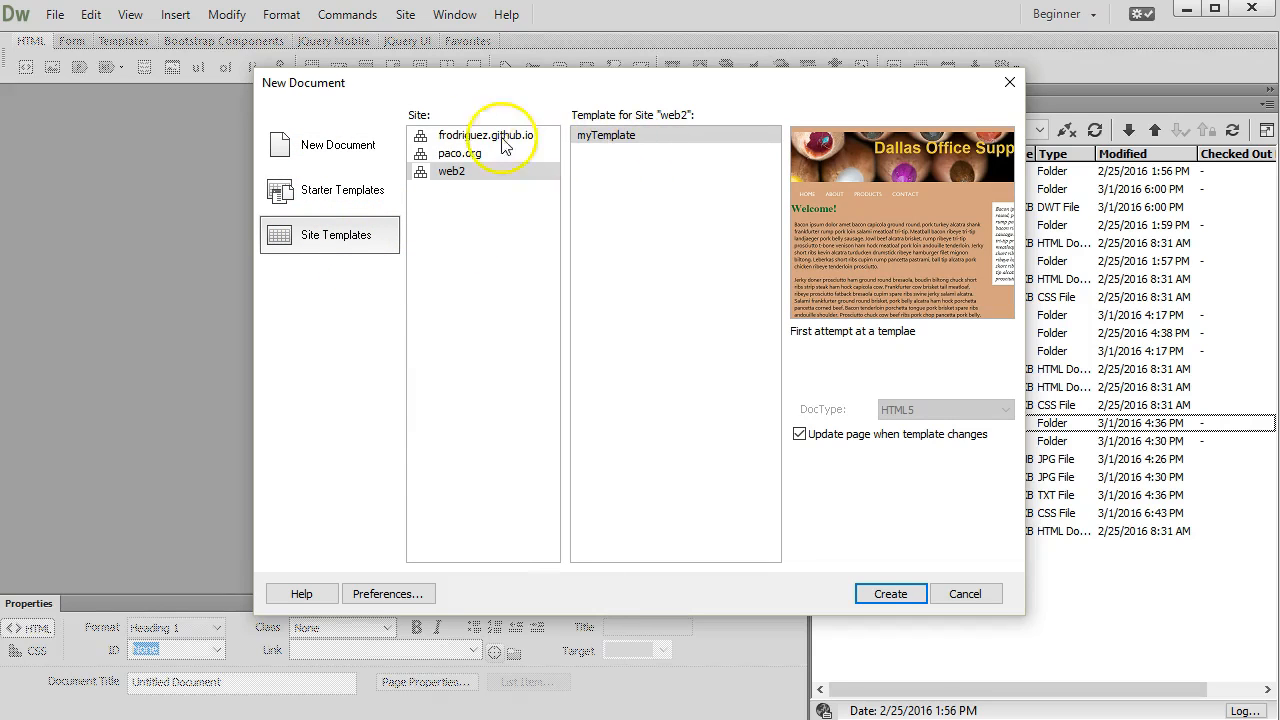
pyautogui.click(605, 140)
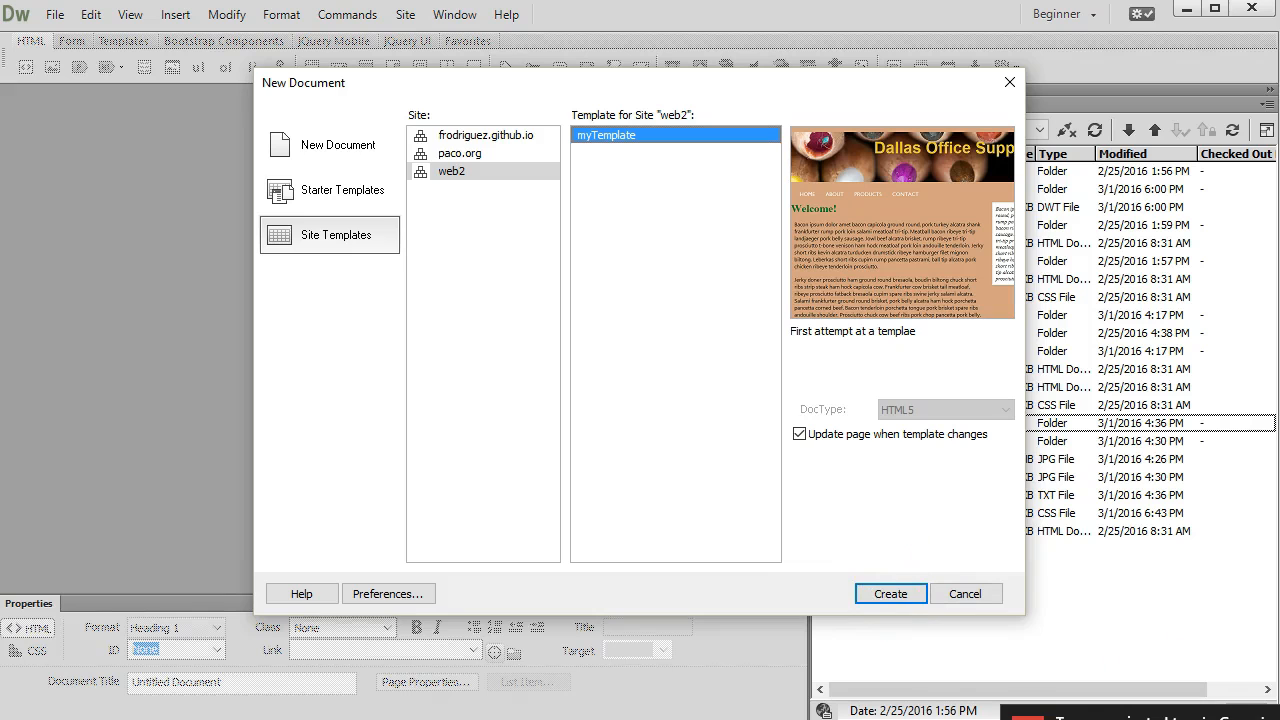
pyautogui.click(904, 590)
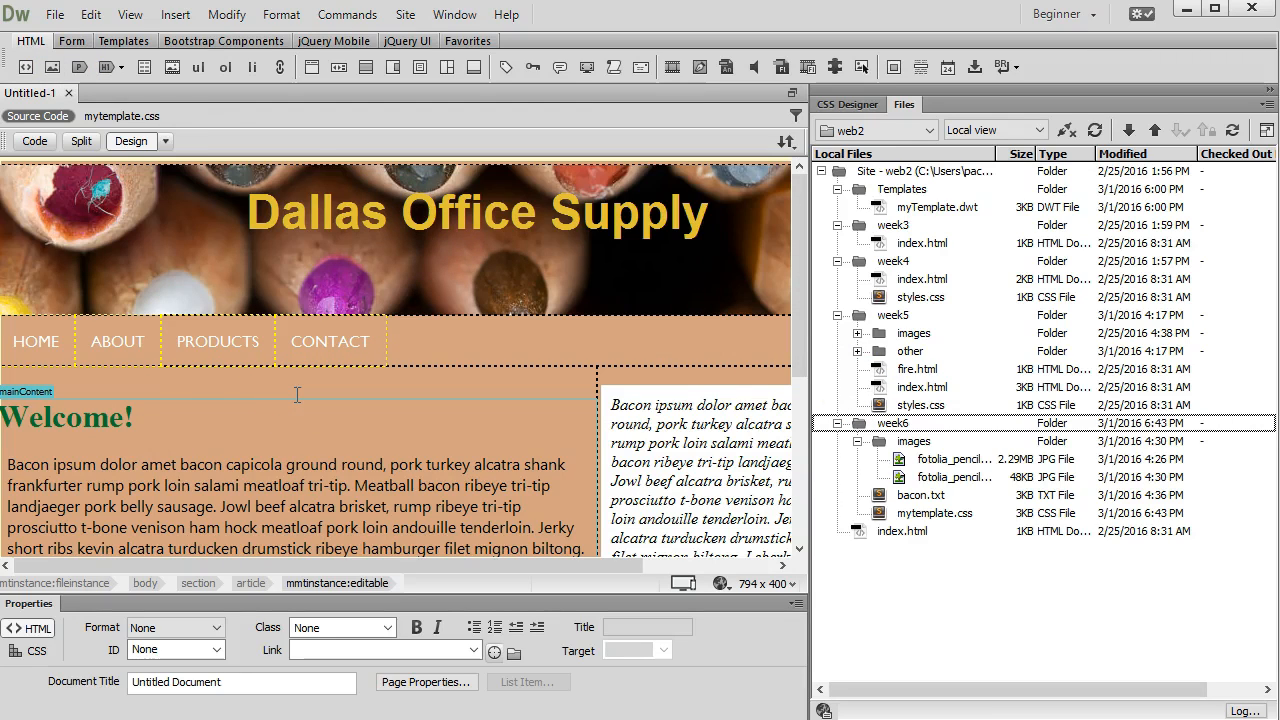
# Check the editable mainContent region of the new page and collapse the file list to view the full layout.
pyautogui.click(318, 437)
pyautogui.doubleClick(91, 418)
pyautogui.scroll(-1, 243, 306)
pyautogui.scroll(1, 243, 306)
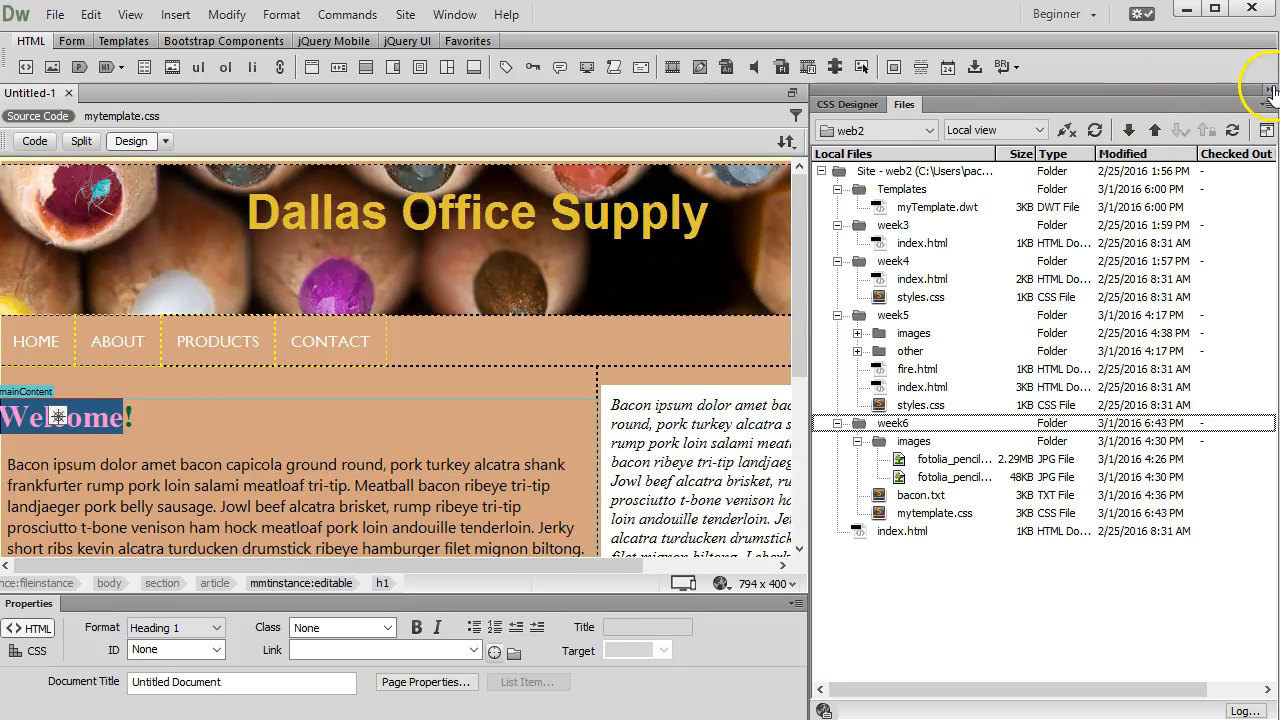
pyautogui.click(1268, 90)
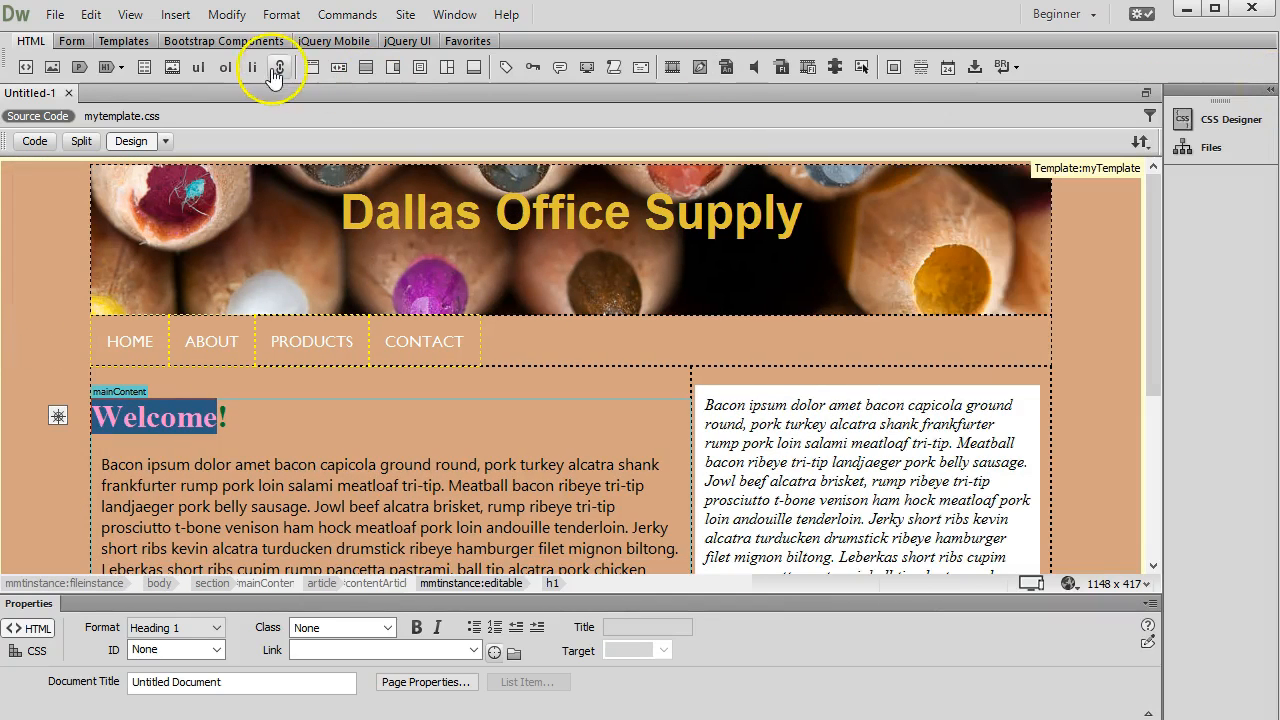
# Save the new page as index.html in the week6 folder.
pyautogui.click(55, 14)
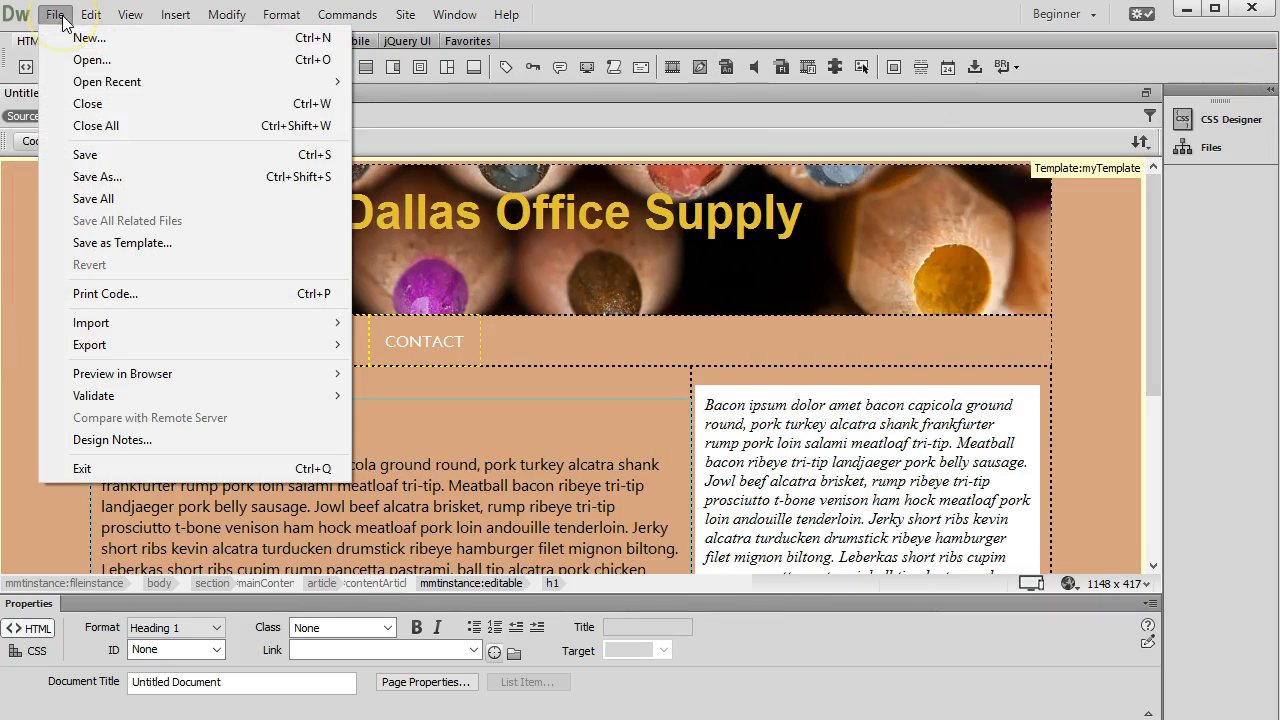
pyautogui.click(96, 156)
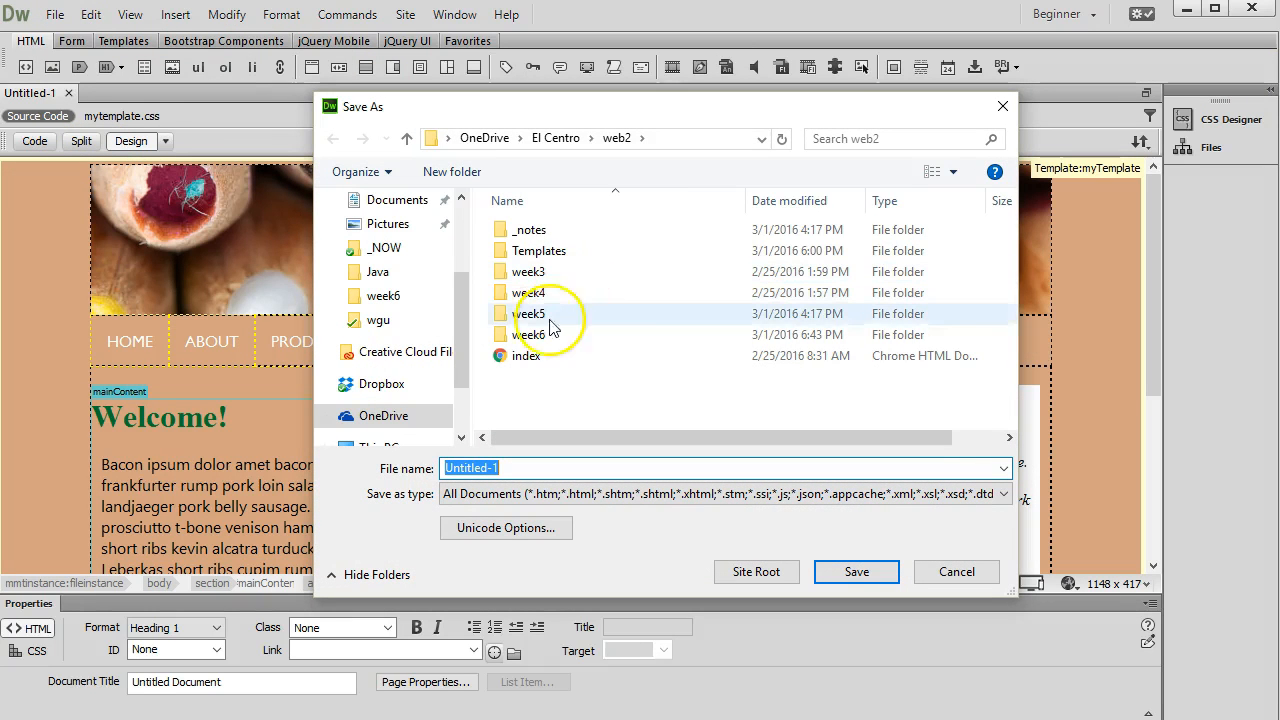
pyautogui.doubleClick(529, 335)
pyautogui.doubleClick(535, 467)
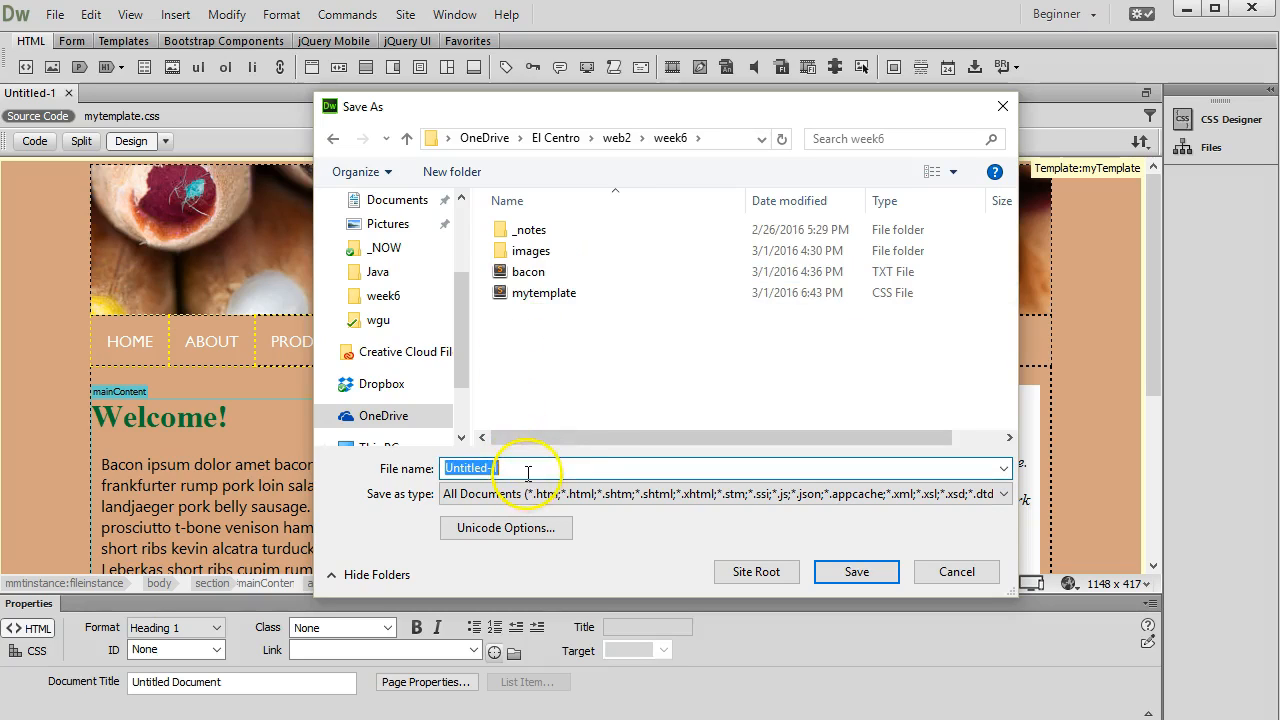
pyautogui.write('ine')
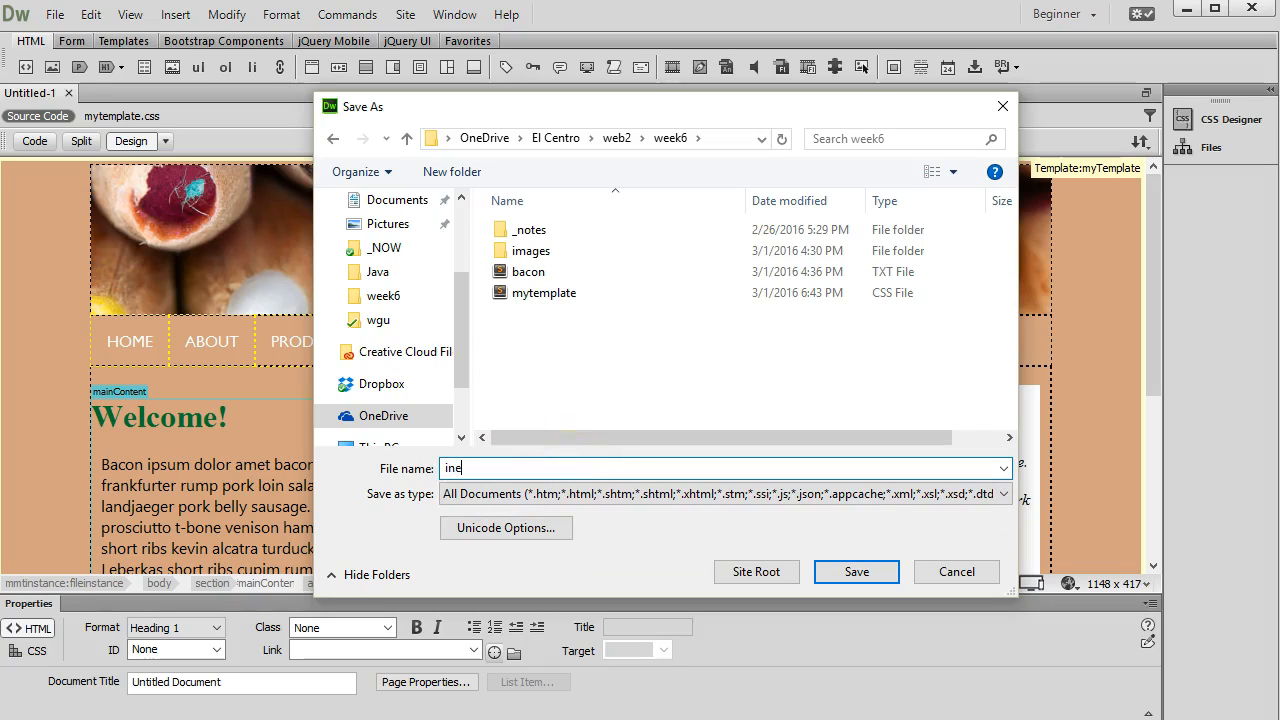
pyautogui.press('Return')
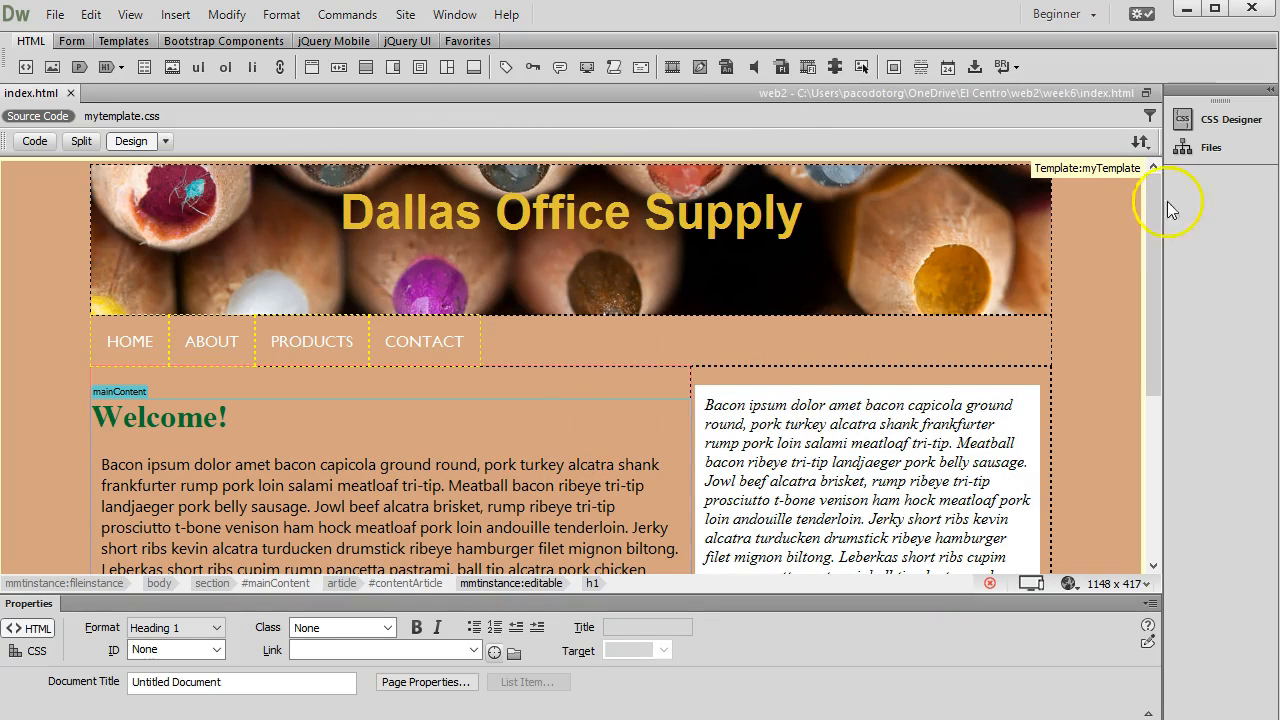
# Close index.html and create another page from the web2 site's myTemplate, with the file list shown.
pyautogui.click(1268, 90)
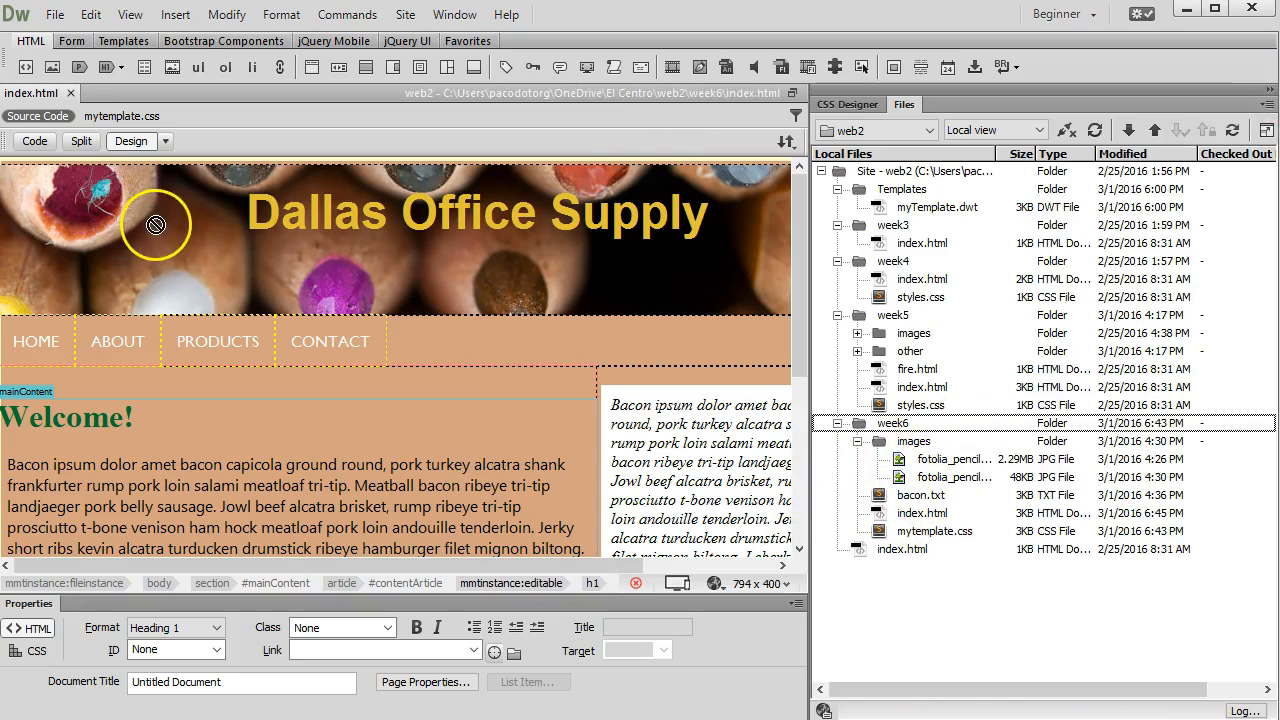
pyautogui.click(71, 92)
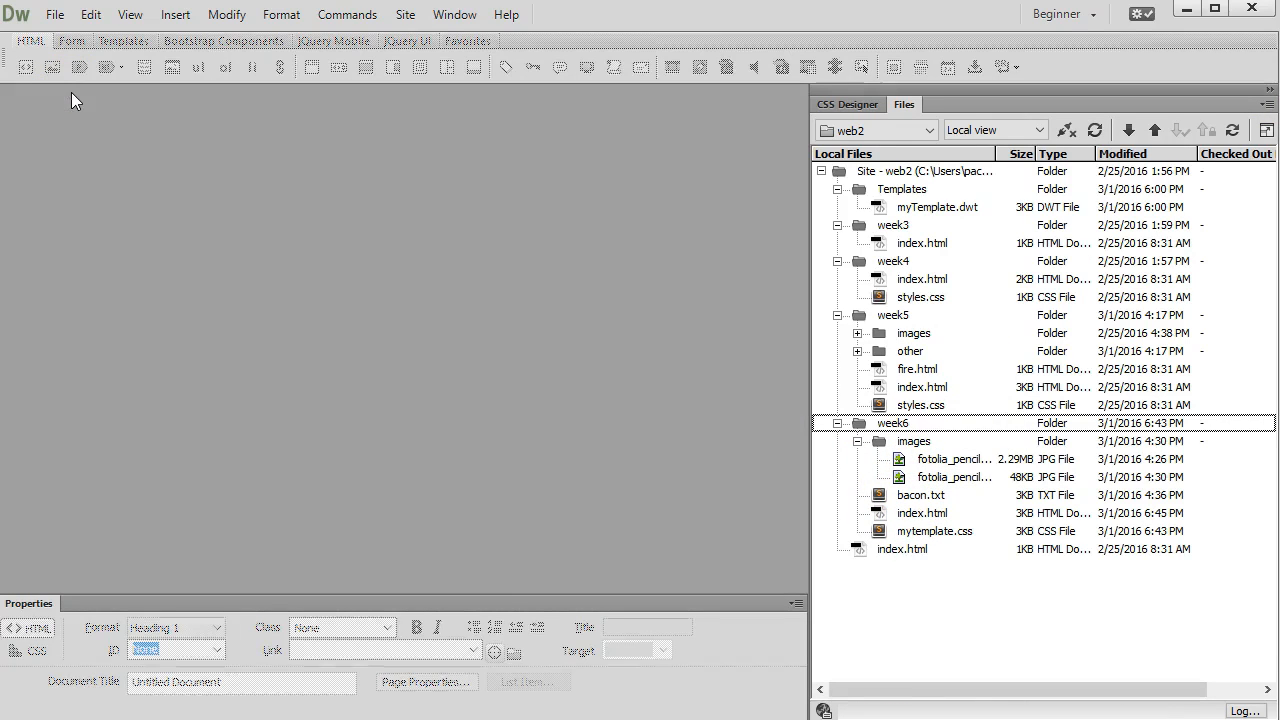
pyautogui.click(58, 15)
pyautogui.click(91, 45)
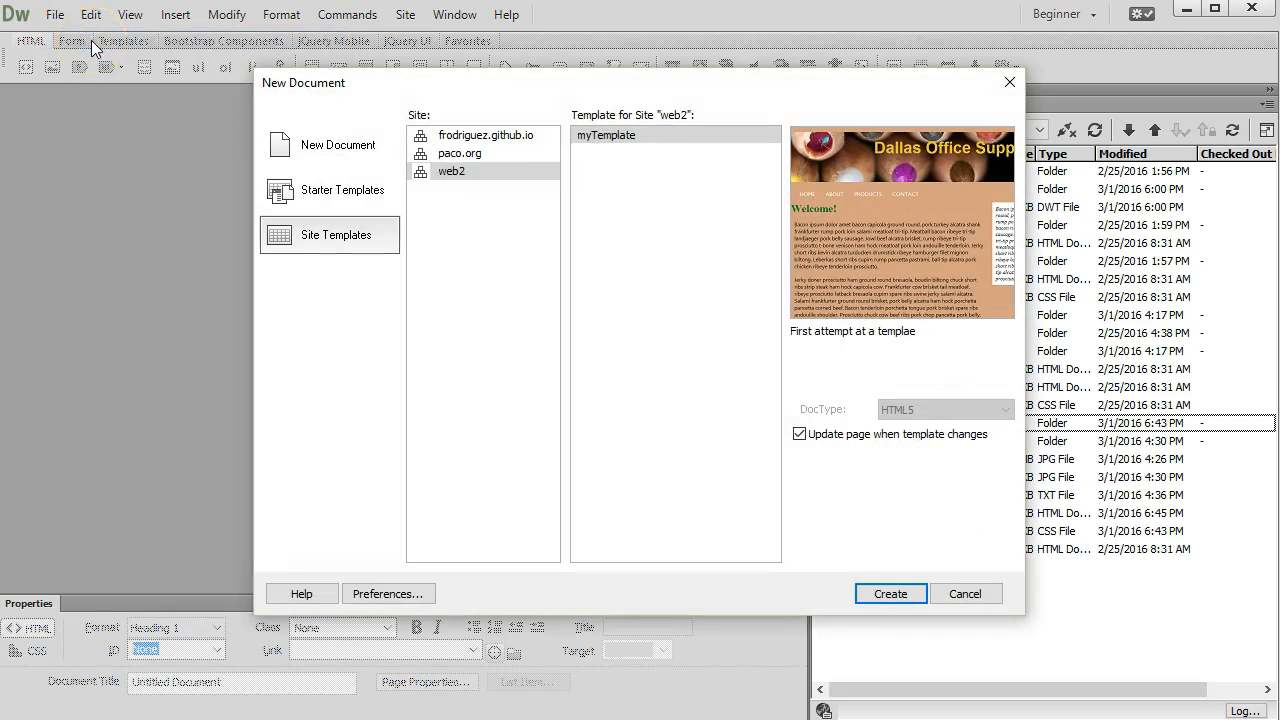
pyautogui.click(898, 595)
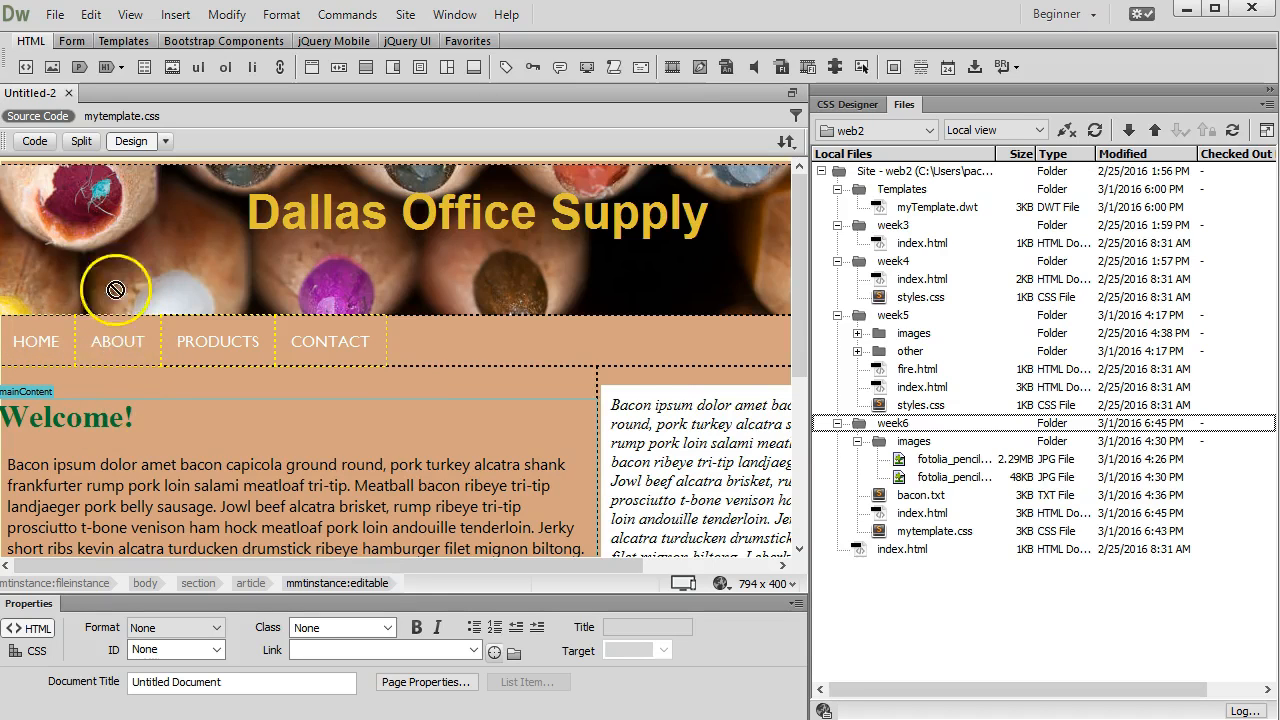
# Replace the "Welcome!" heading with "About us" and save the page as about.html in the week6 folder.
pyautogui.doubleClick(66, 420)
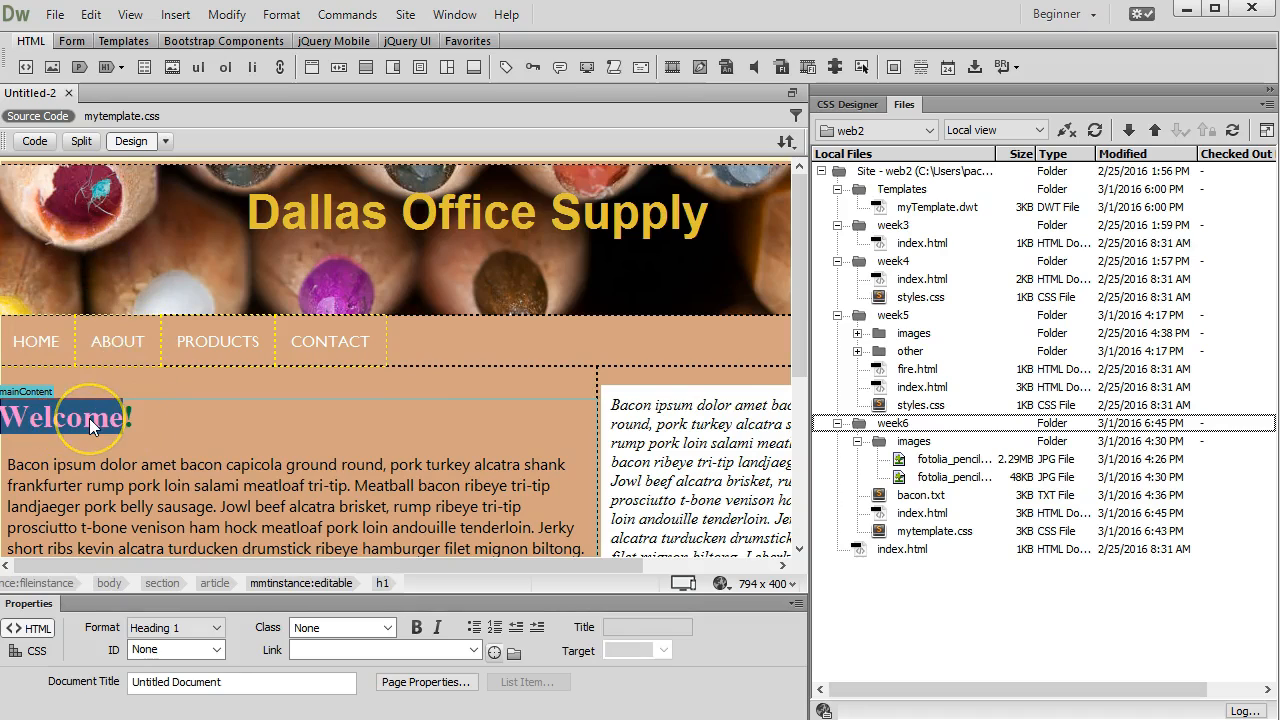
pyautogui.write('About us')
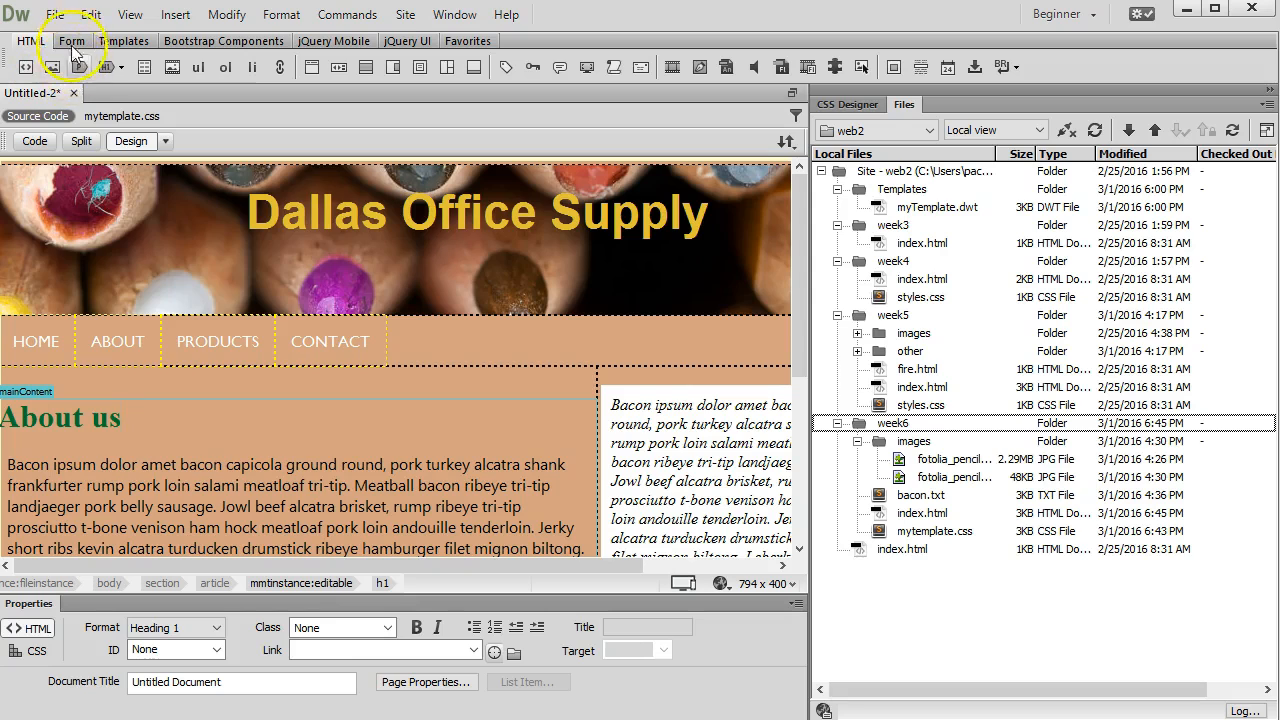
pyautogui.click(55, 14)
pyautogui.click(88, 151)
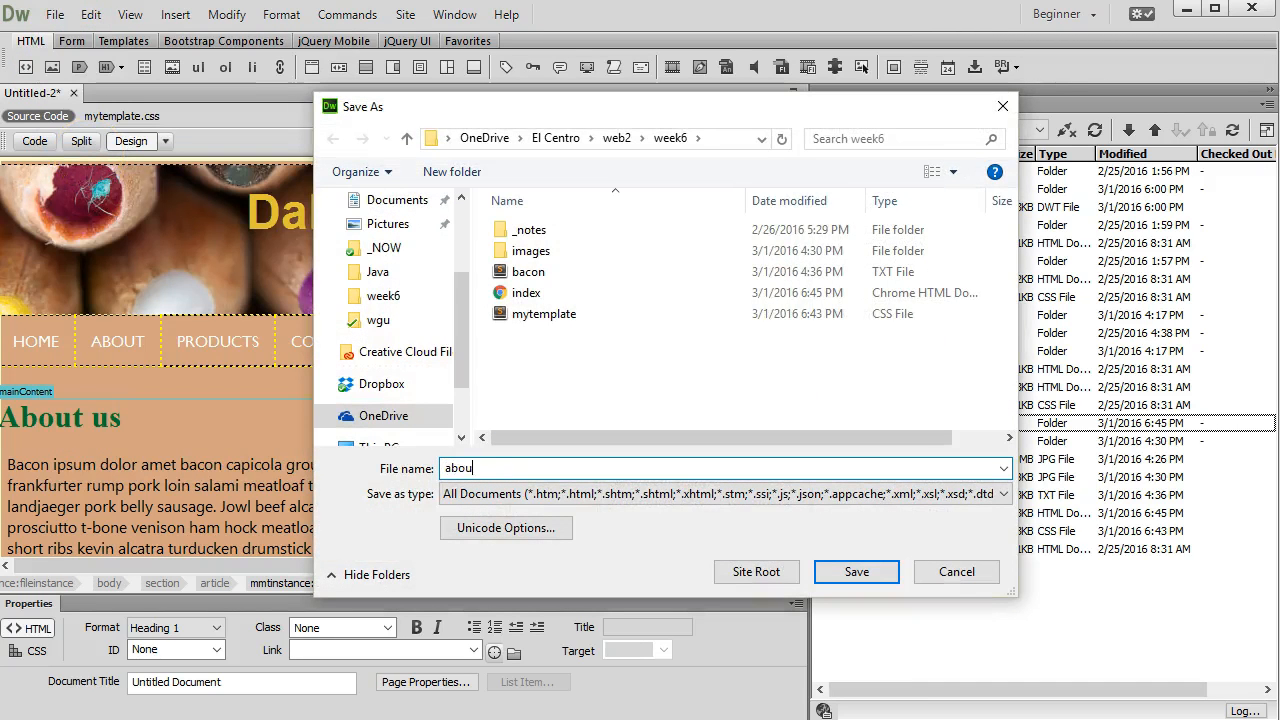
pyautogui.press('Return')
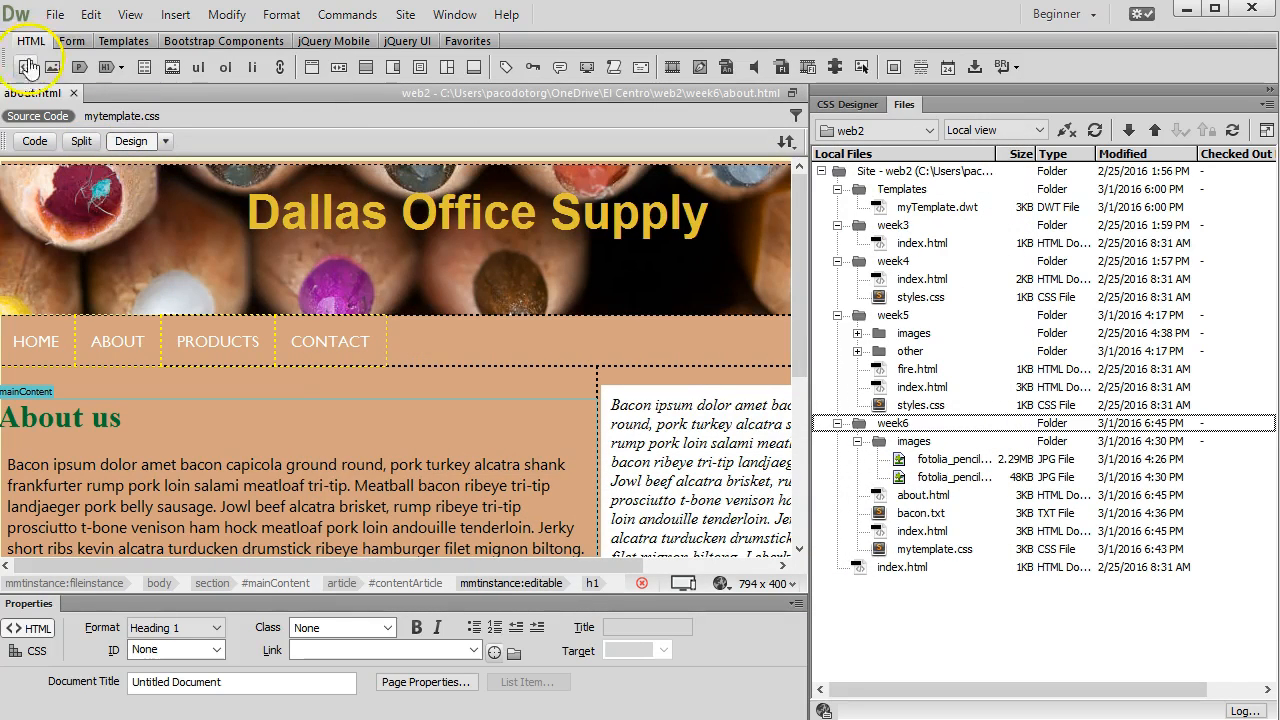
# Close about.html and create another page from the web2 site's myTemplate.
pyautogui.click(73, 93)
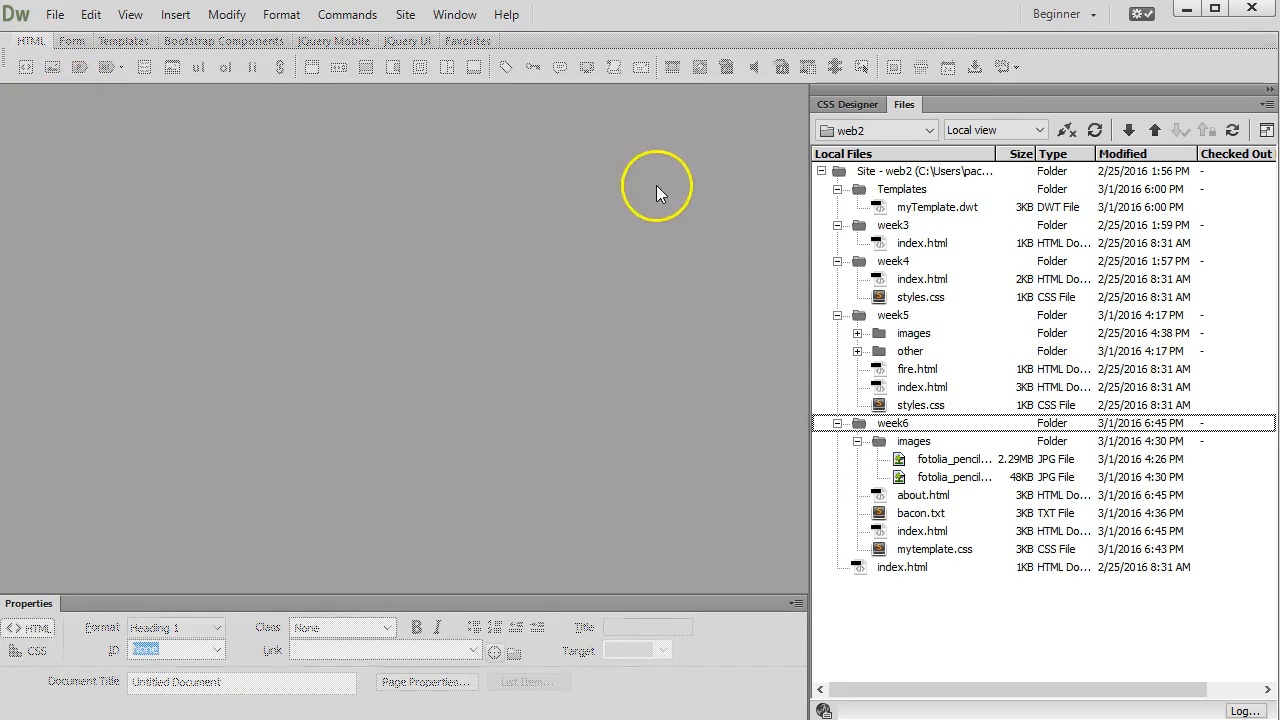
pyautogui.click(55, 14)
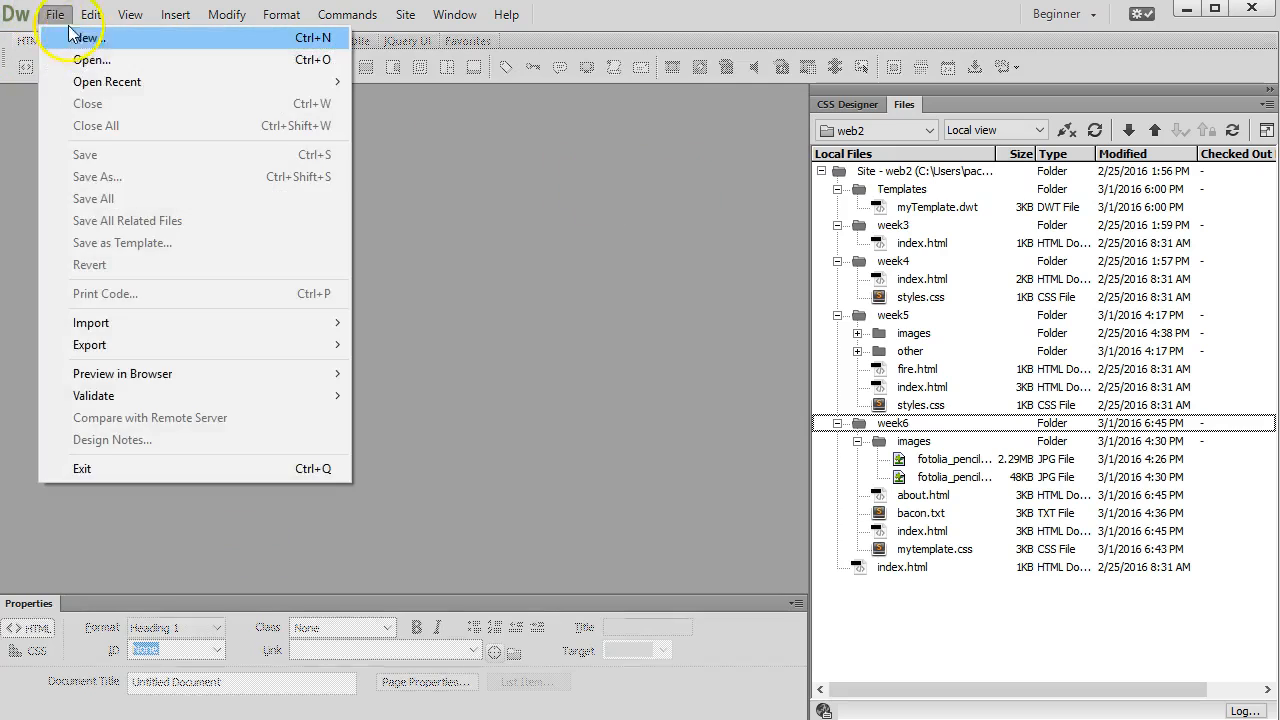
pyautogui.click(52, 34)
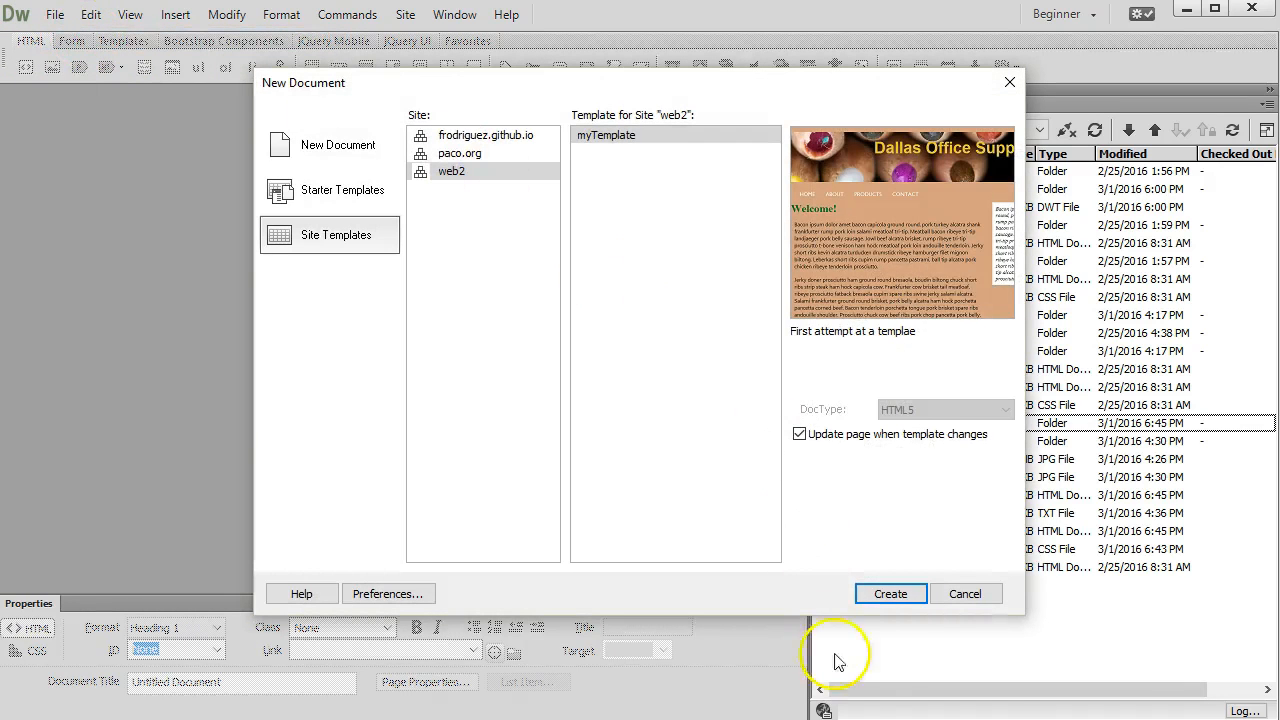
pyautogui.click(890, 593)
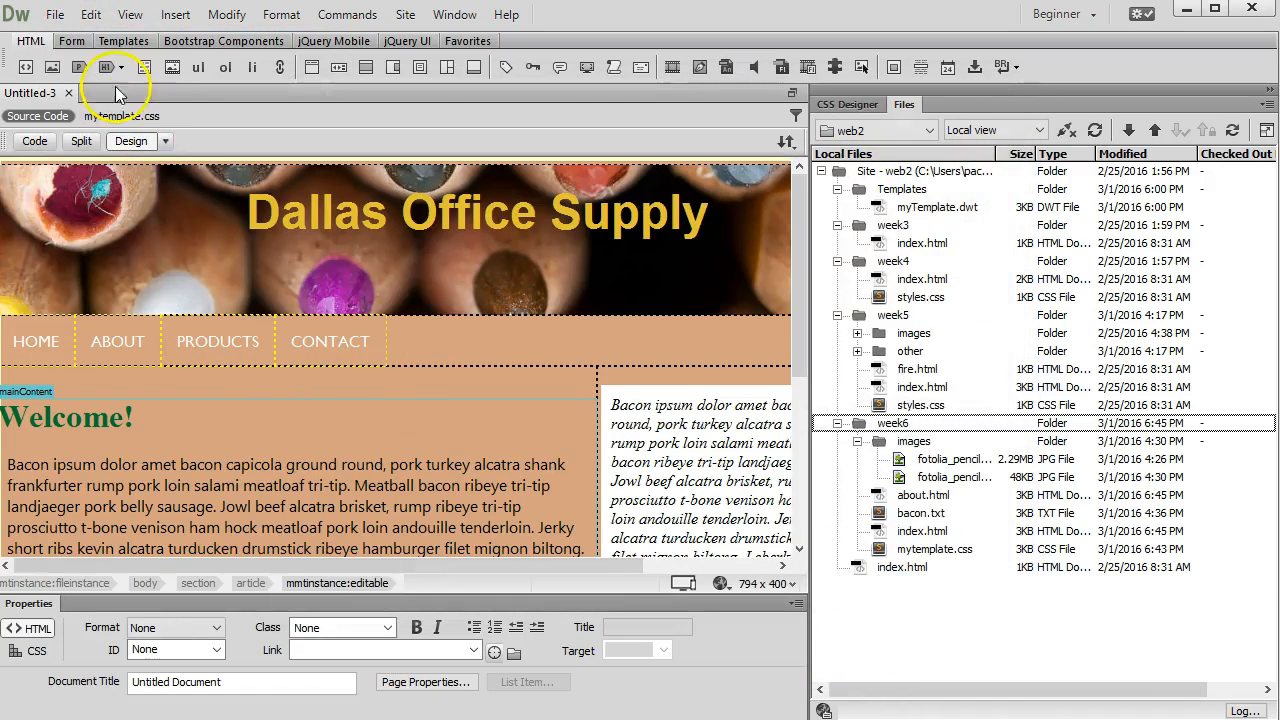
# Save the new template page as products.html in the week6 folder.
pyautogui.click(55, 14)
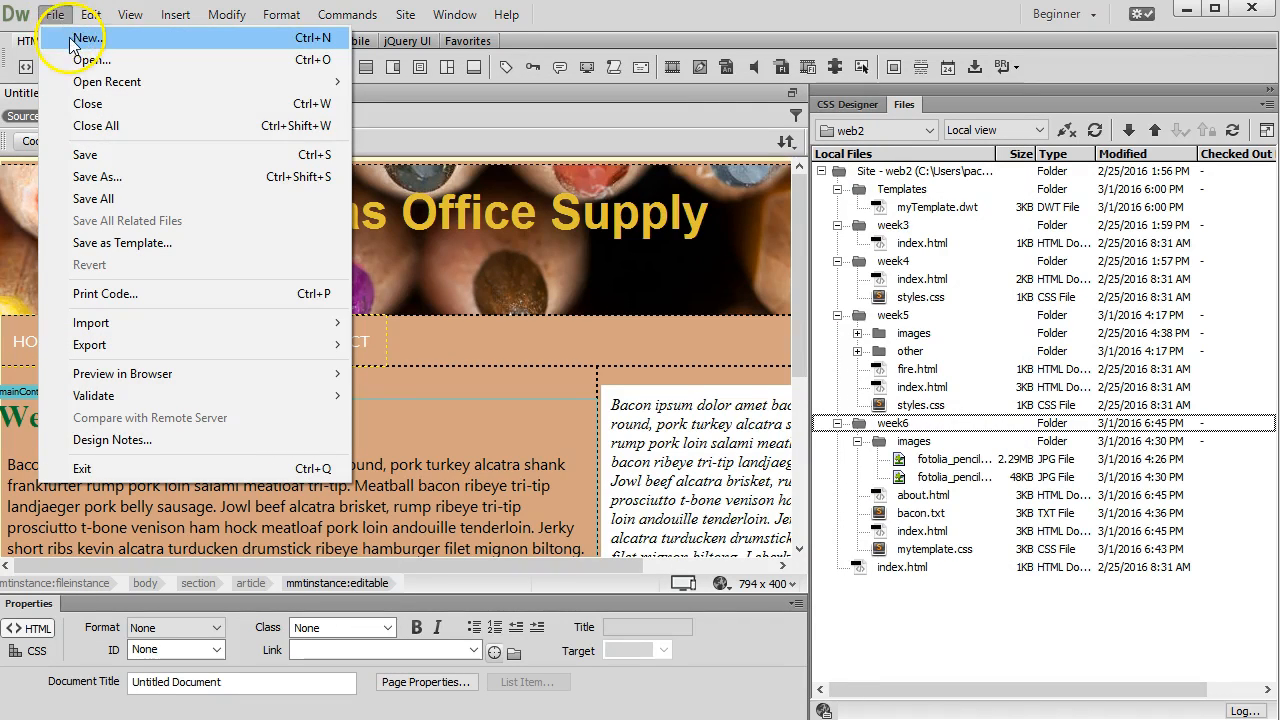
pyautogui.click(407, 486)
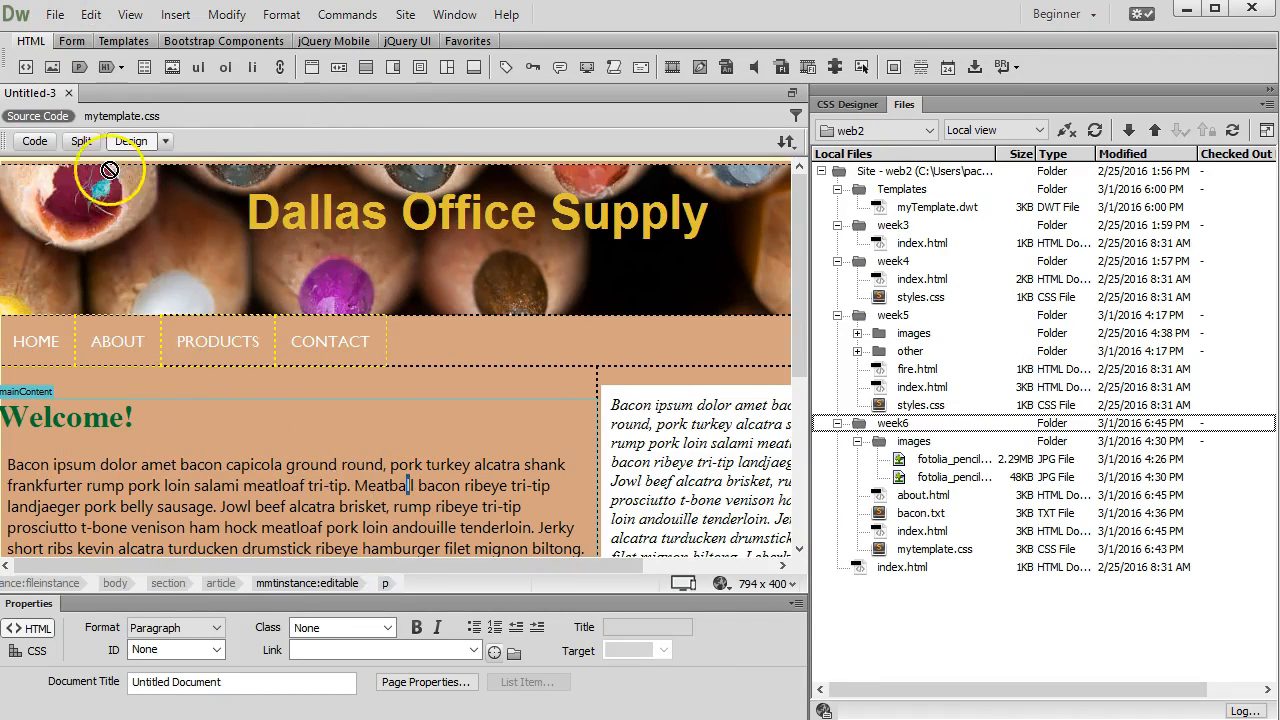
pyautogui.click(55, 14)
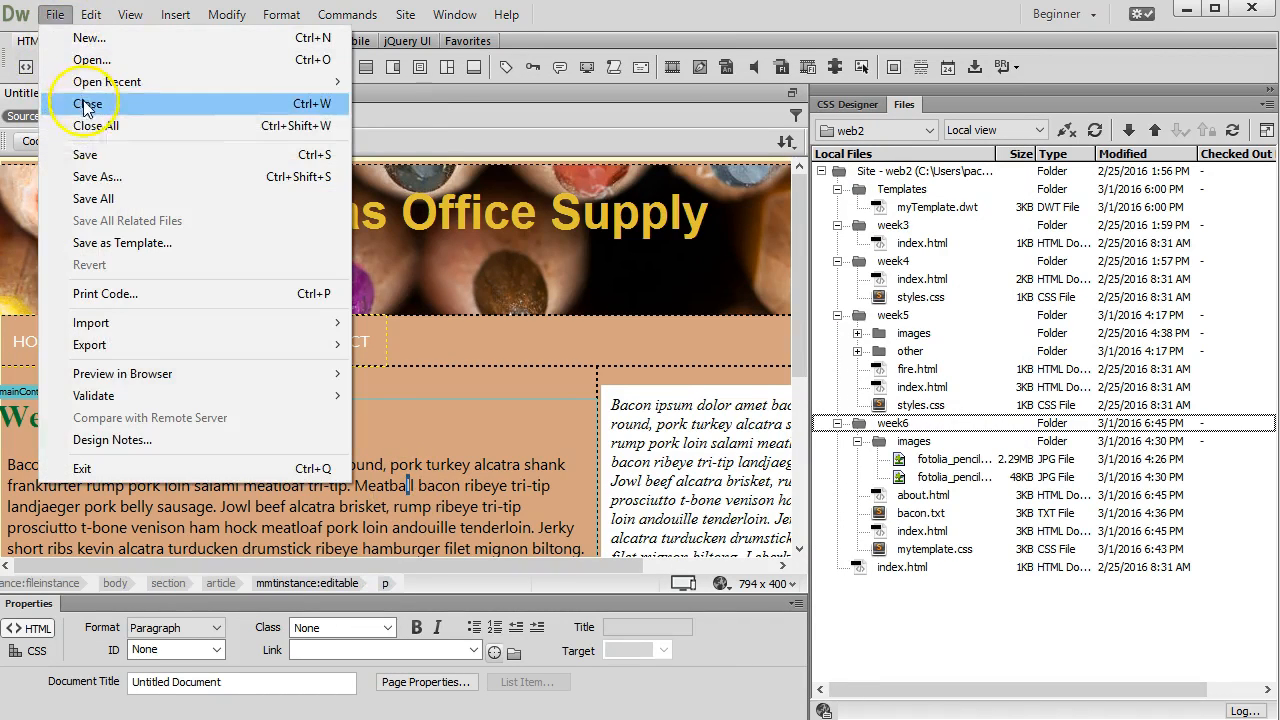
pyautogui.click(90, 154)
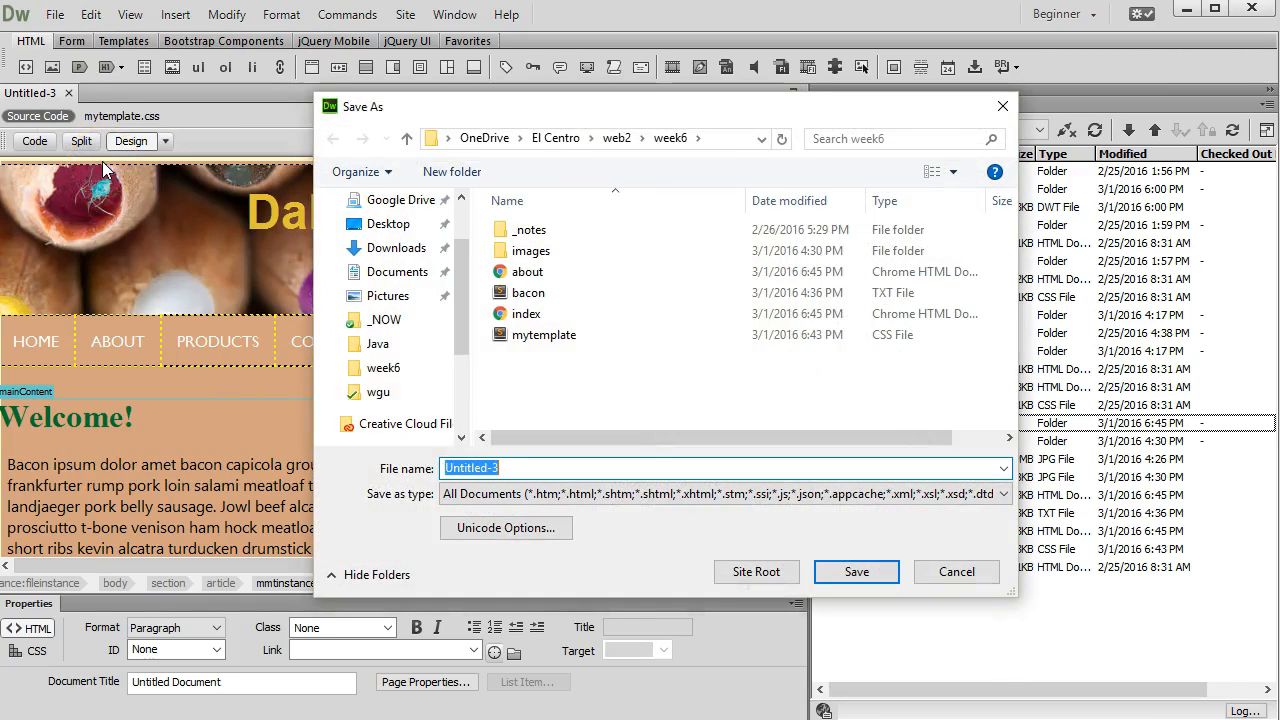
pyautogui.write('product')
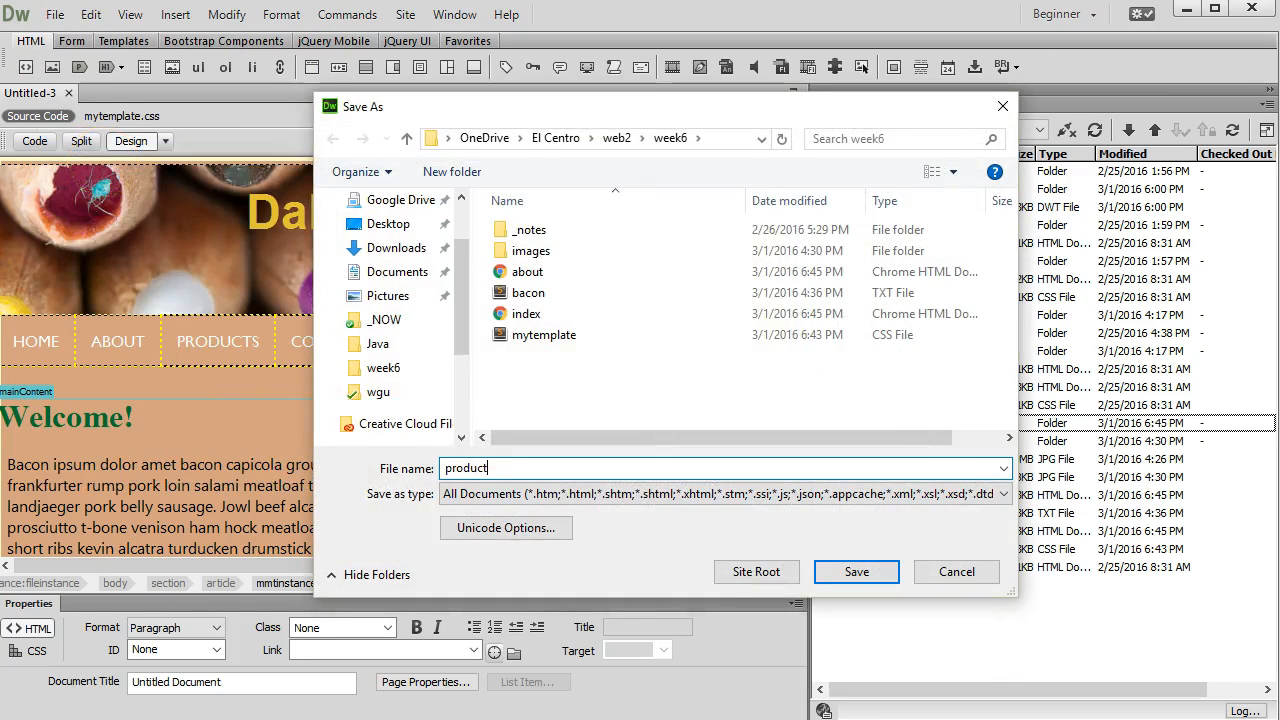
pyautogui.write('s')
pyautogui.press('Return')
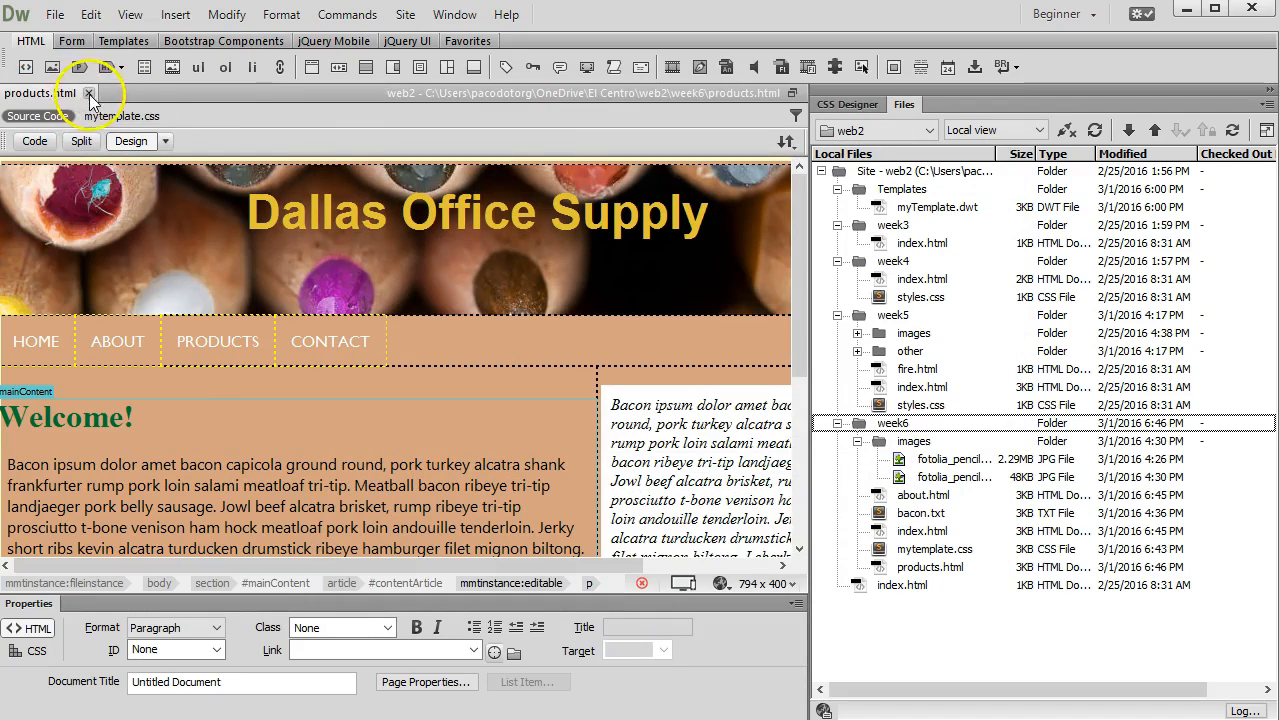
# Close products.html and create one more page from the web2 site's myTemplate.
pyautogui.click(88, 93)
pyautogui.click(55, 14)
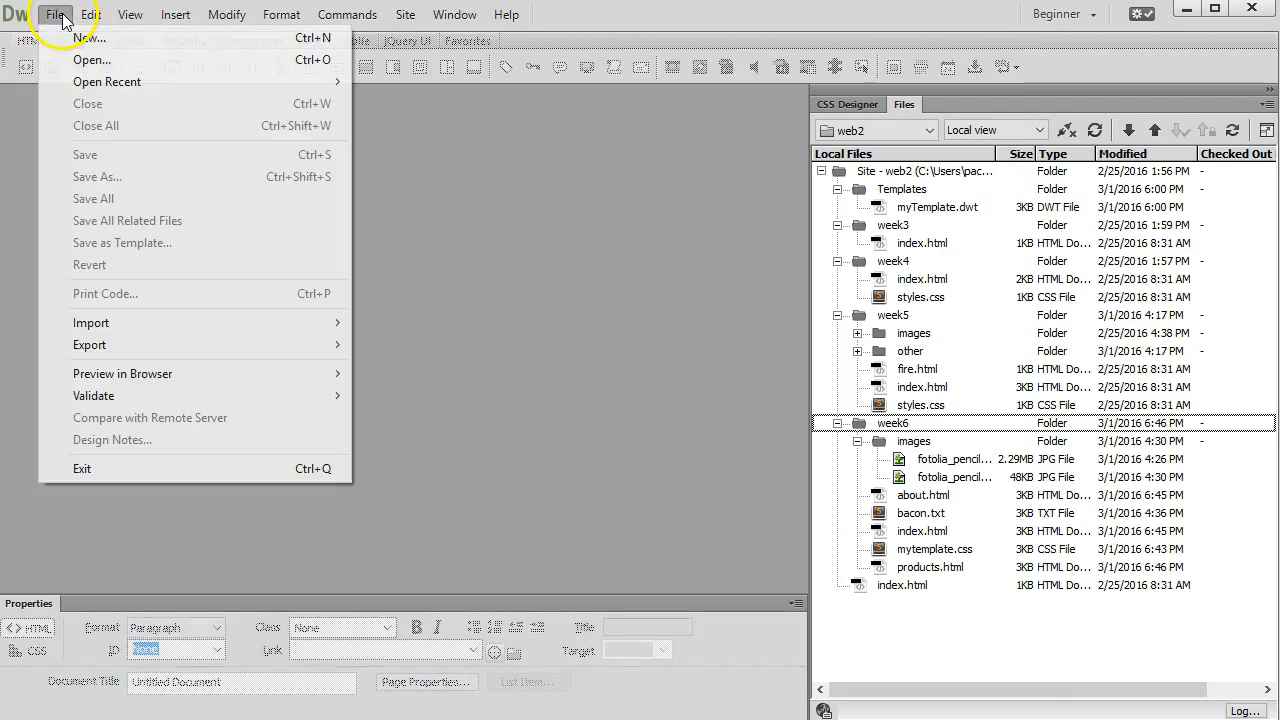
pyautogui.click(86, 36)
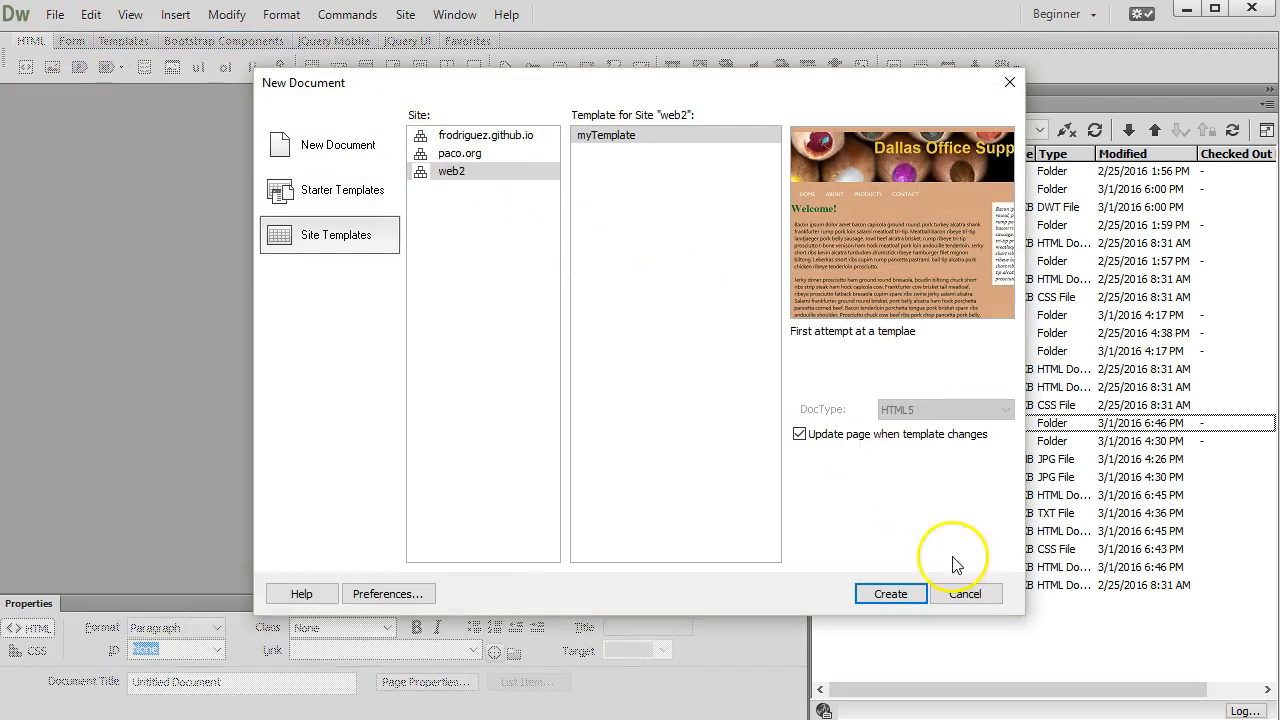
pyautogui.click(891, 593)
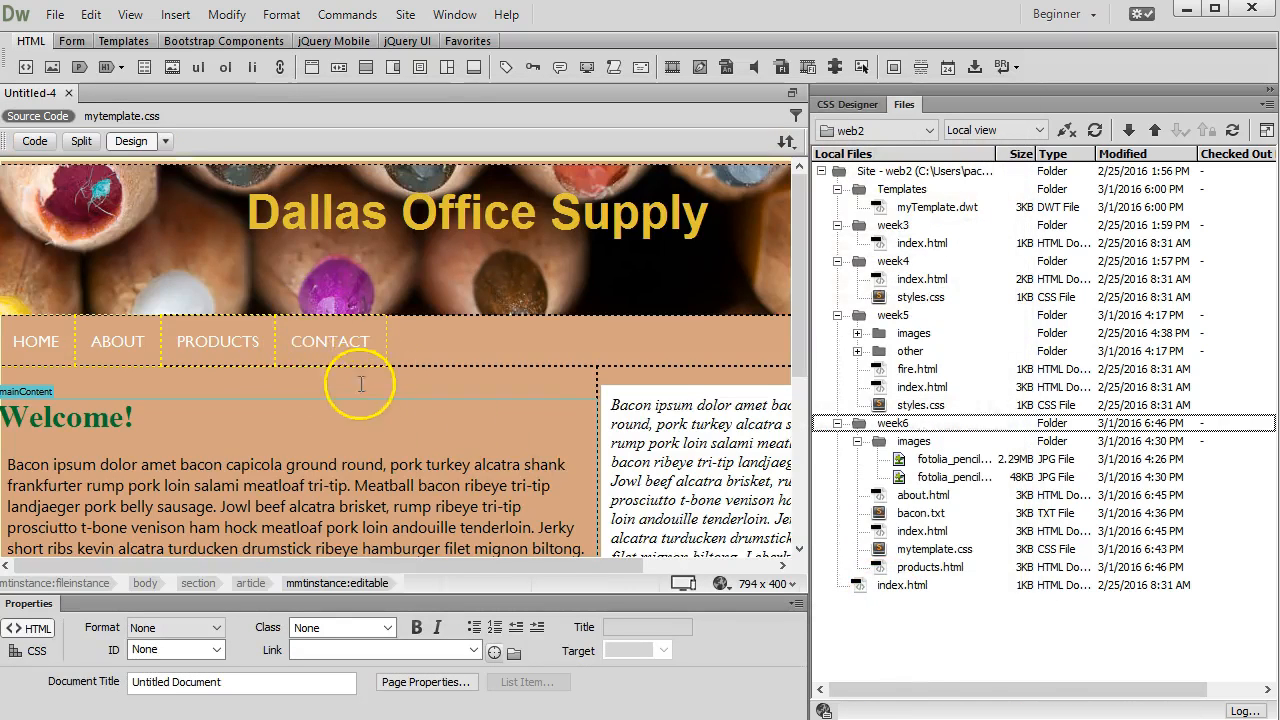
# Save the new page as contact.html in the week6 folder.
pyautogui.click(56, 14)
pyautogui.click(121, 155)
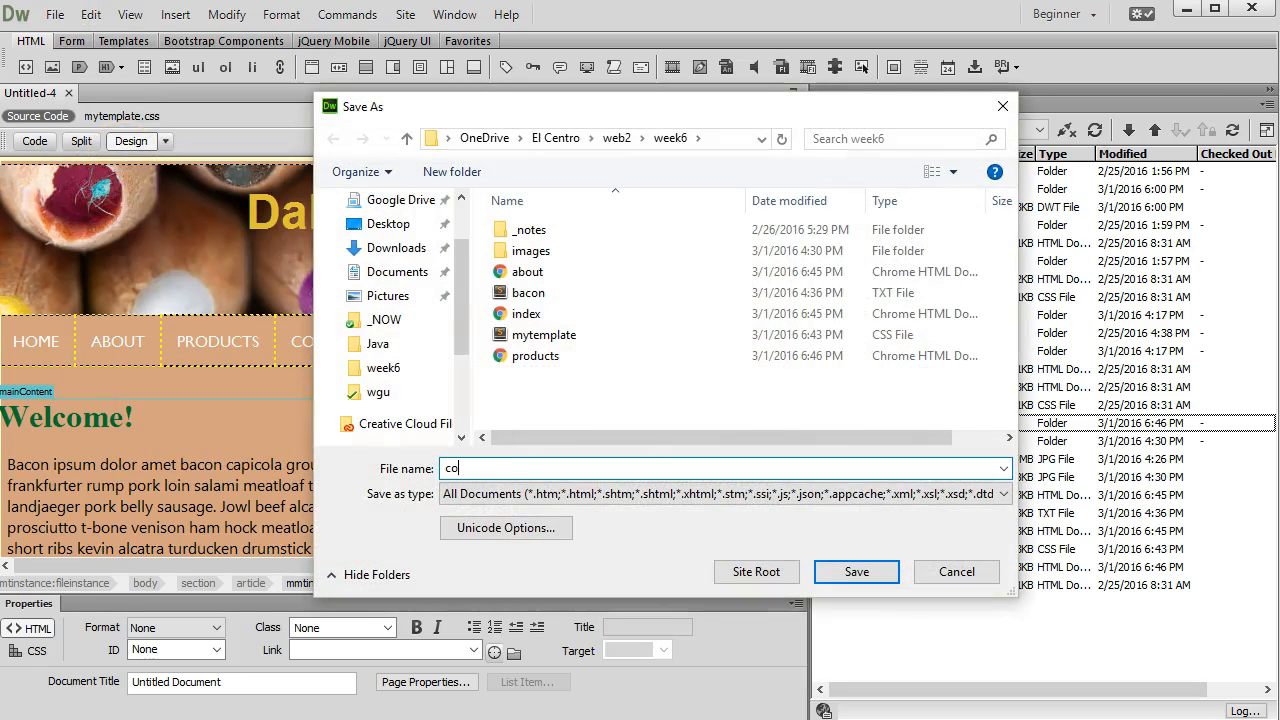
pyautogui.press('Return')
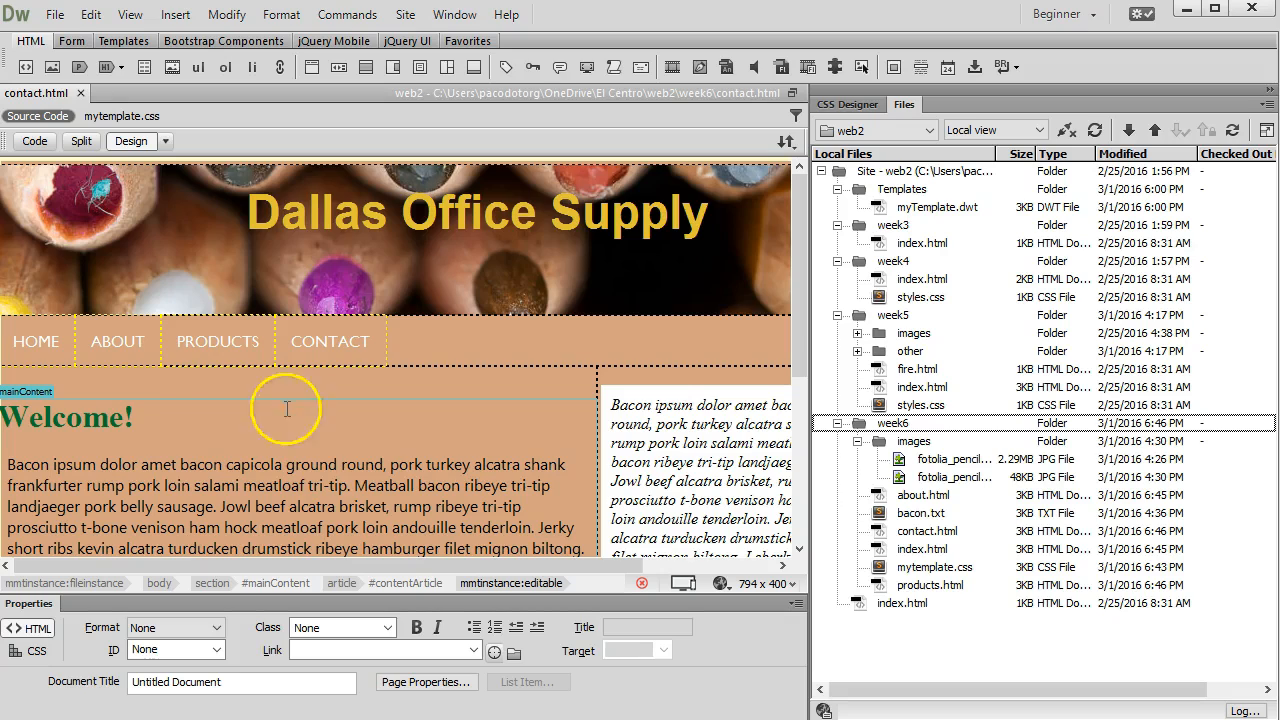
# Replace the "Welcome!" heading in contact.html with "Contact us" and close the page.
pyautogui.doubleClick(80, 425)
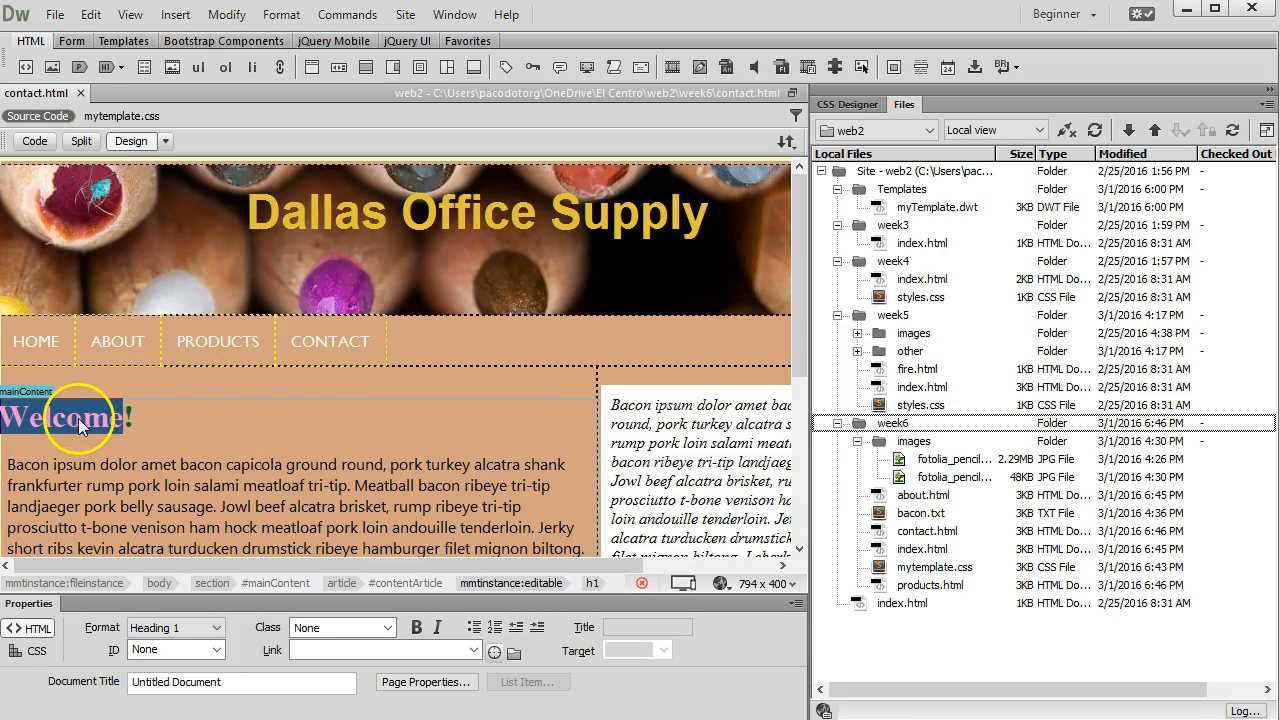
pyautogui.write('Contact us')
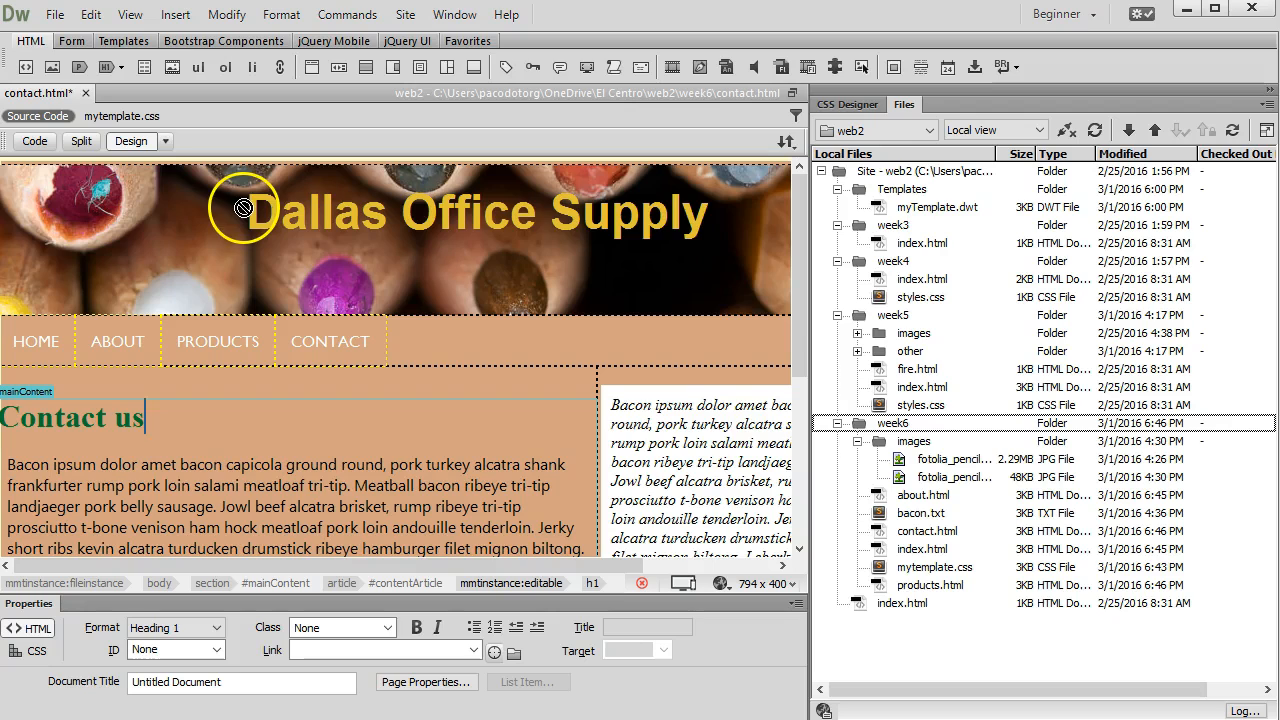
pyautogui.click(81, 93)
# Open products.html from the week6 folder and replace its "Welcome!" heading with "Products".
pyautogui.click(916, 427)
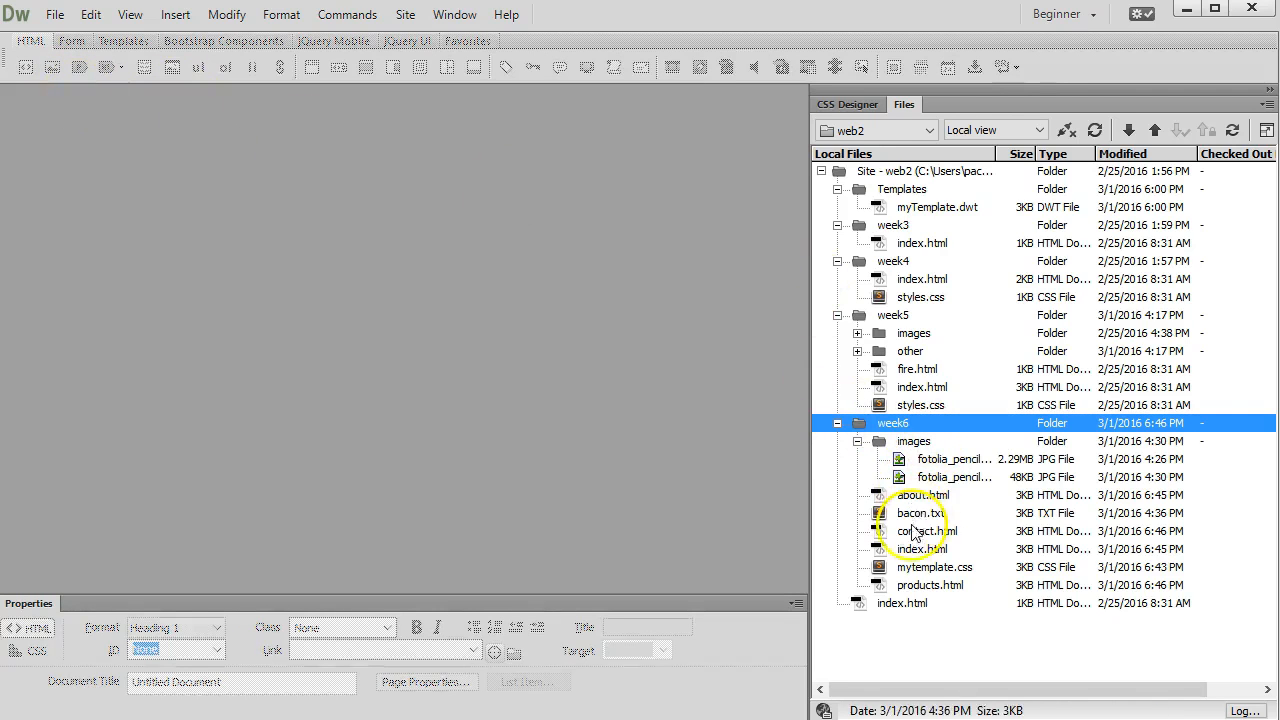
pyautogui.doubleClick(928, 585)
pyautogui.doubleClick(95, 425)
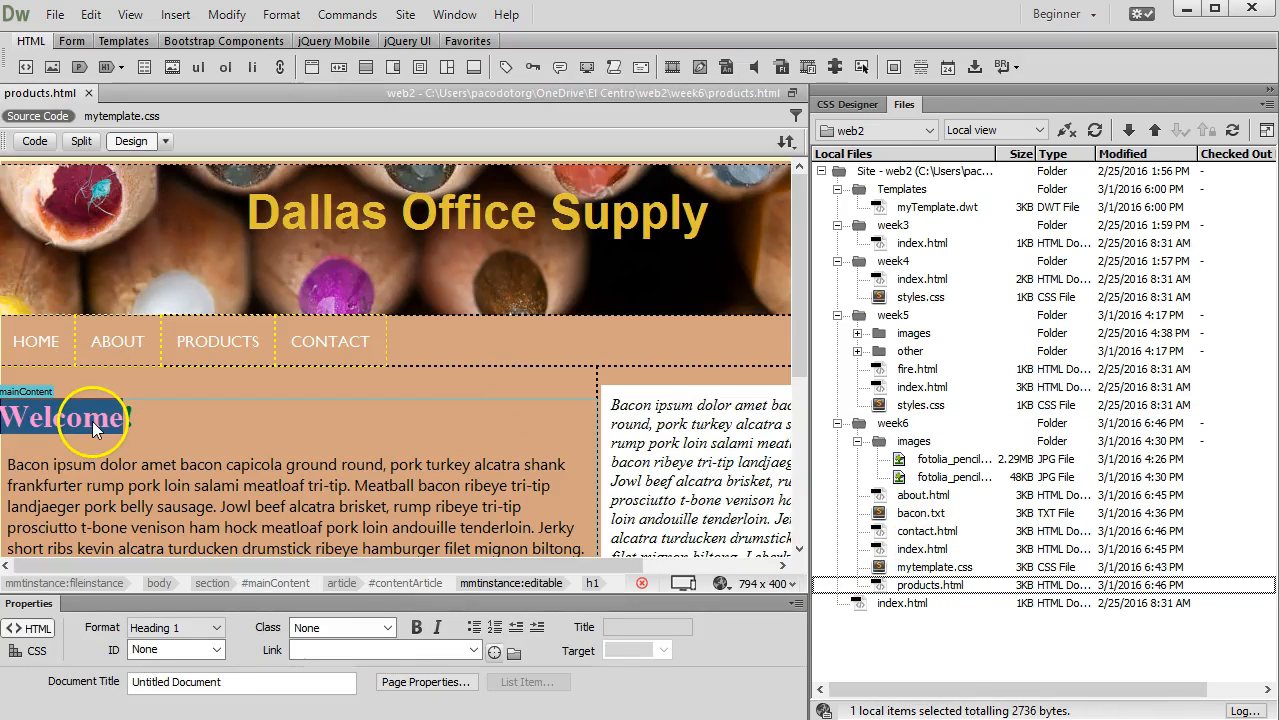
pyautogui.write('Products')
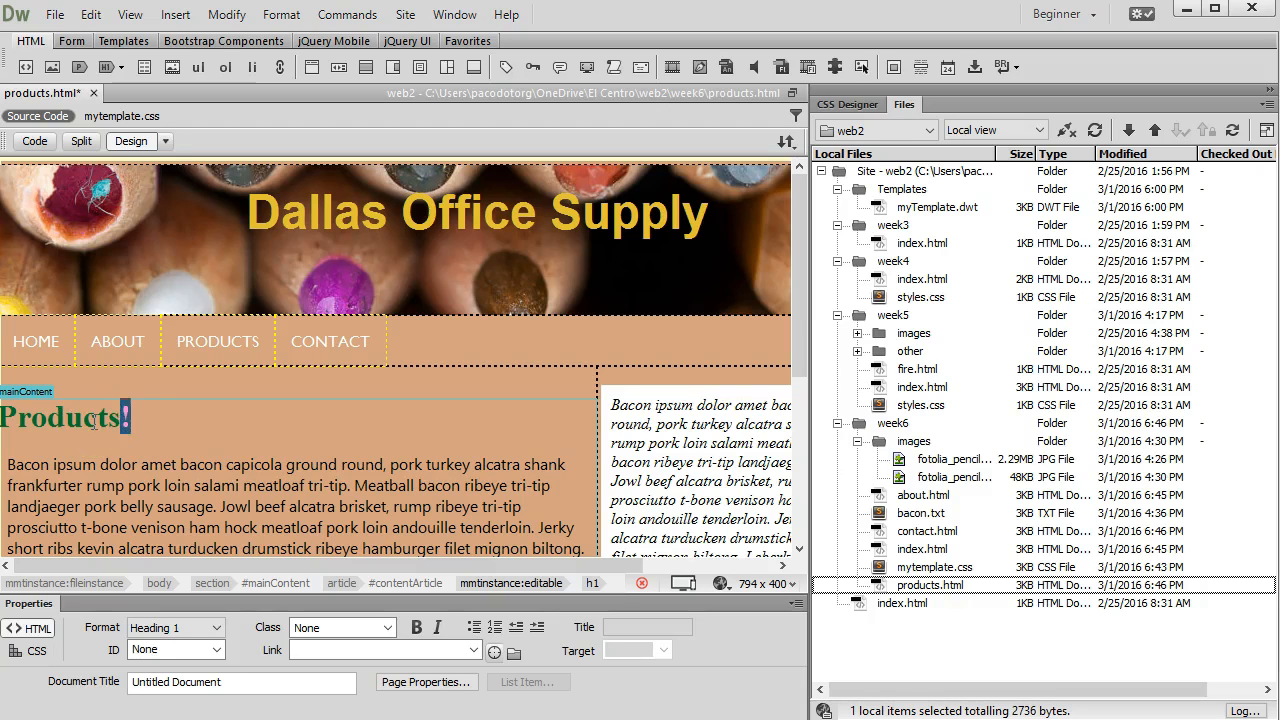
# Check the Products page from banner to footer and collapse the file list to view the full layout.
pyautogui.scroll(-5, 443, 480)
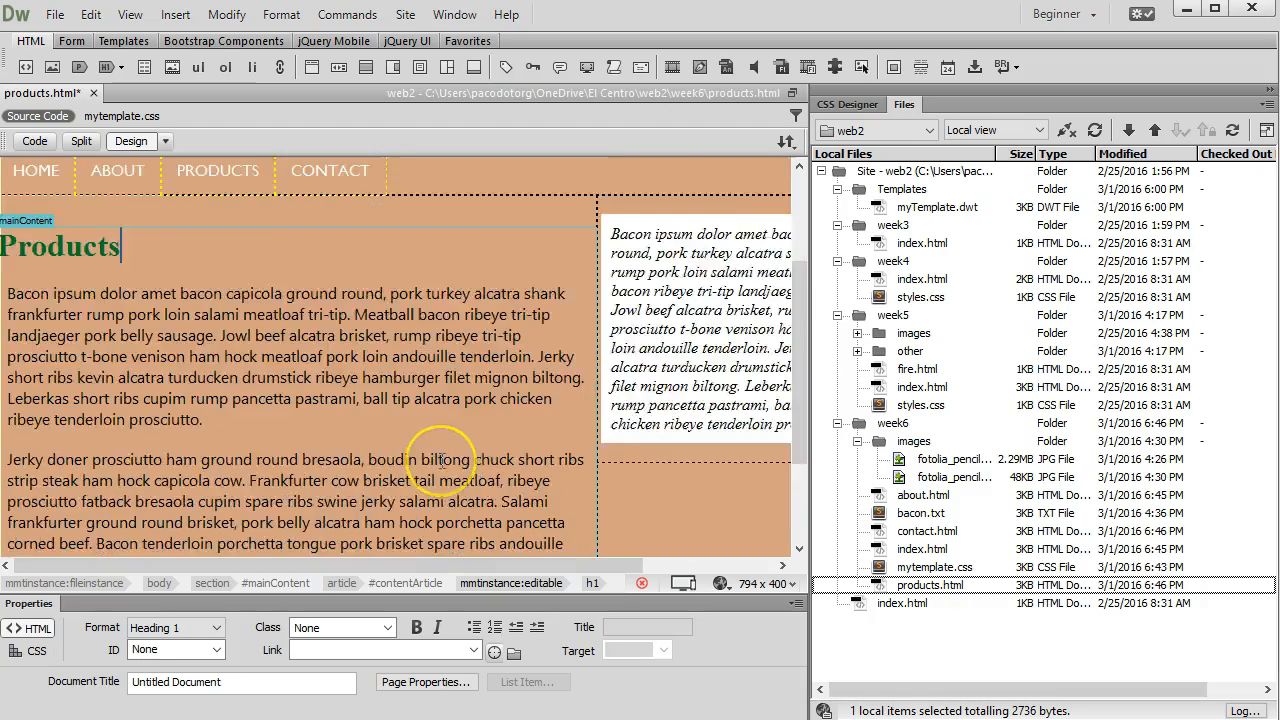
pyautogui.scroll(2, 441, 460)
pyautogui.scroll(-2, 380, 385)
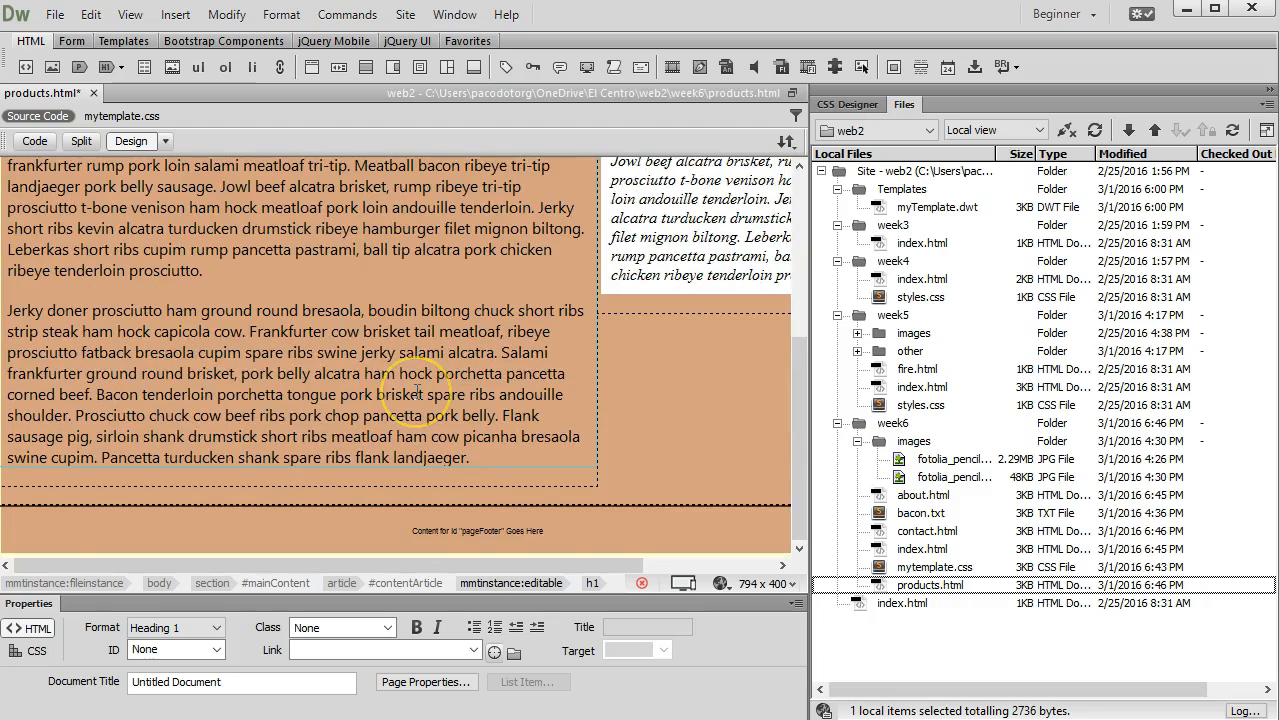
pyautogui.scroll(4, 410, 390)
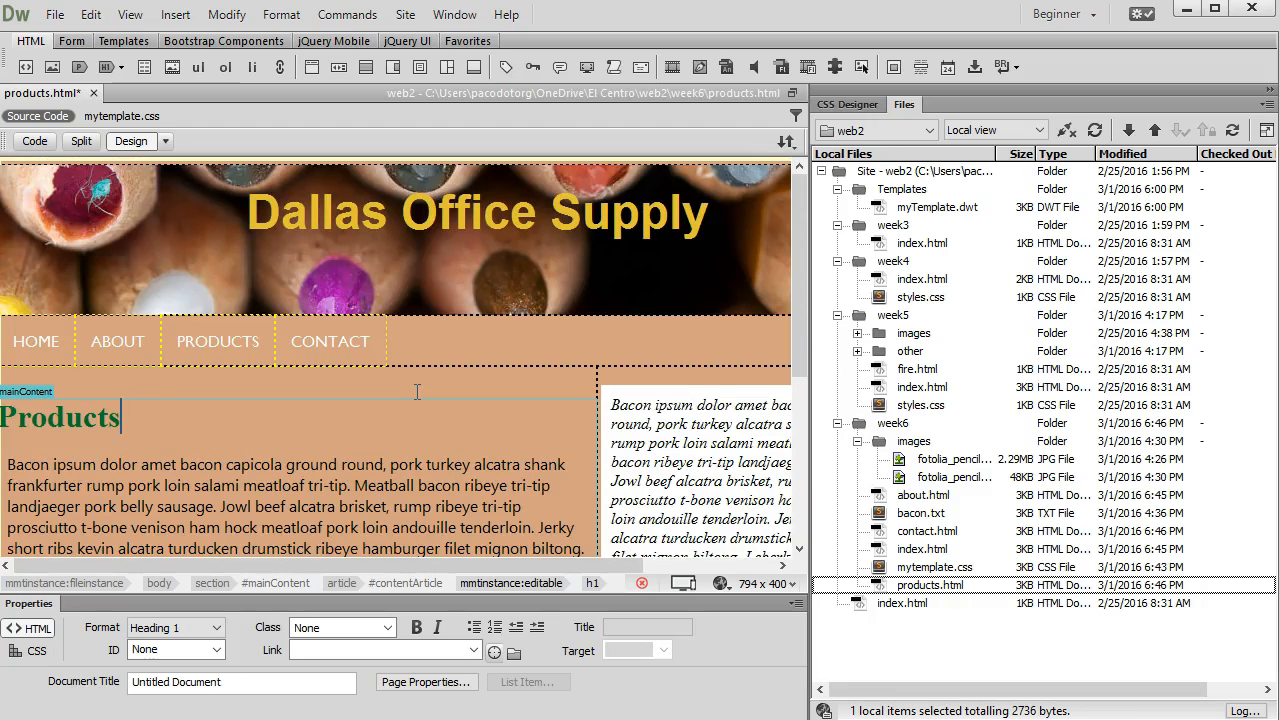
pyautogui.moveTo(417, 392); pyautogui.dragTo(353, 318)
pyautogui.click(1267, 92)
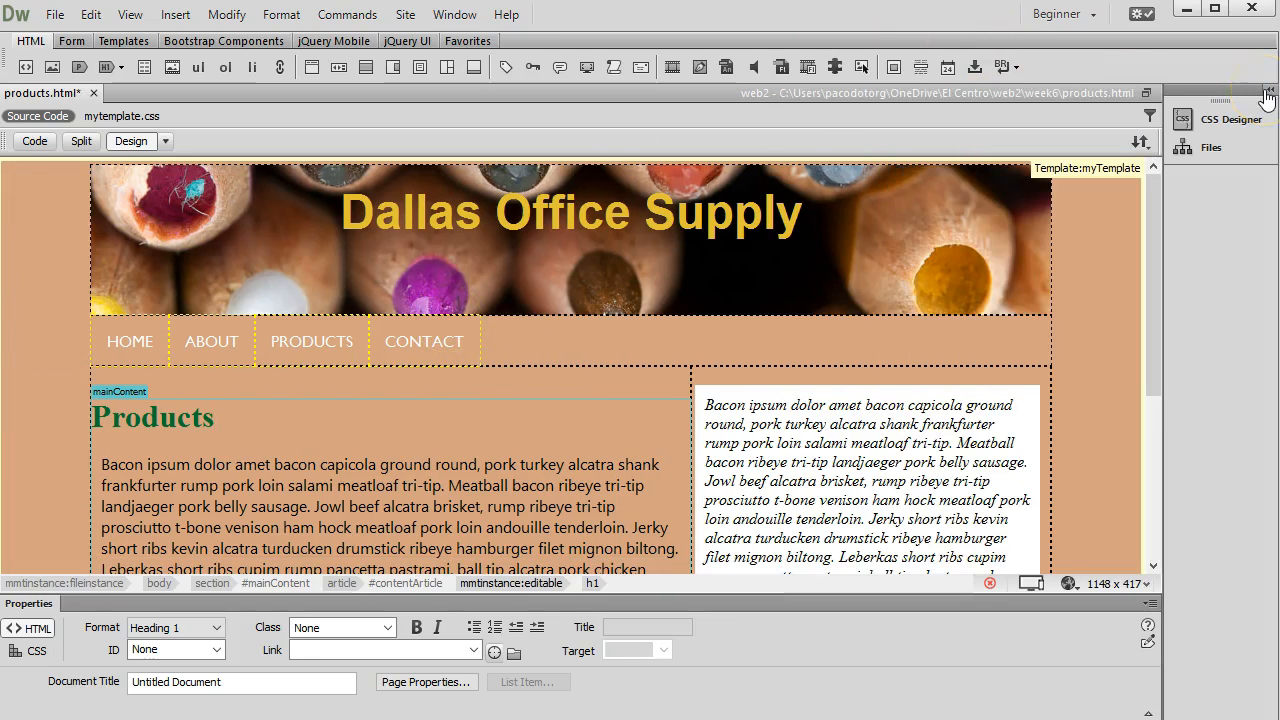
# Save and close products.html, and bring back the site's file list to look over the week6 files.
pyautogui.click(93, 93)
pyautogui.click(548, 419)
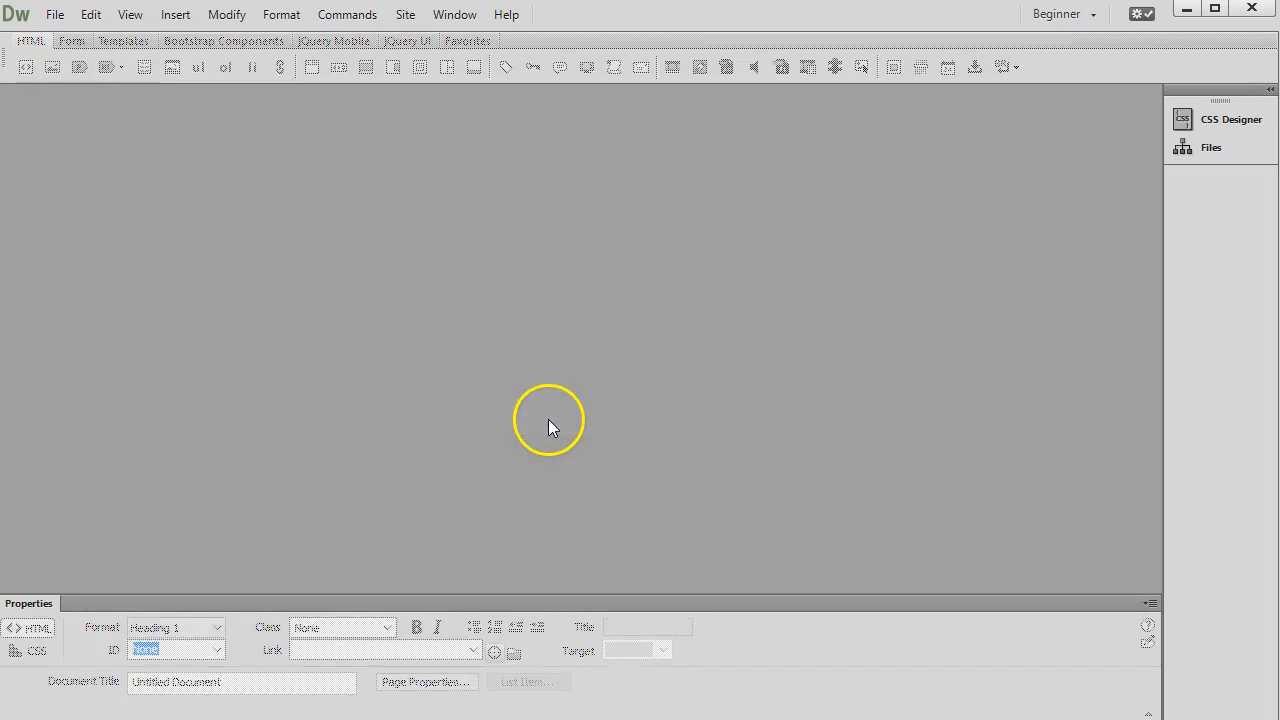
pyautogui.click(1268, 96)
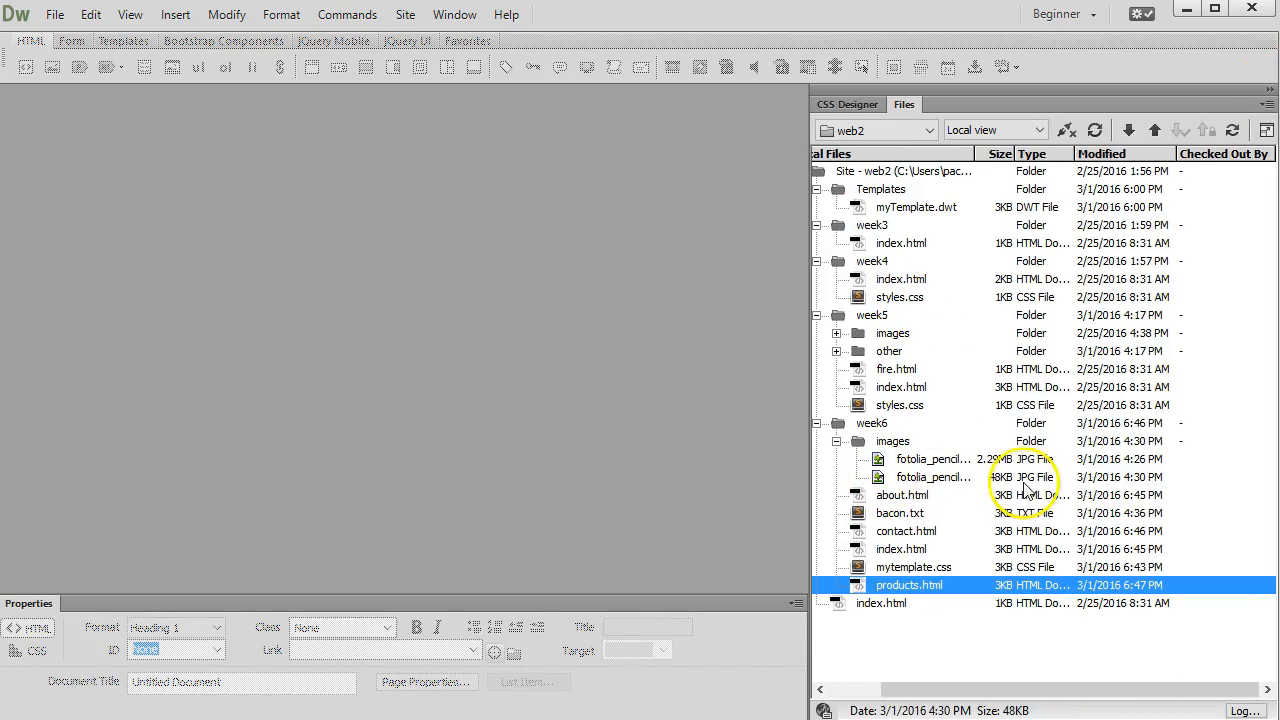
pyautogui.click(927, 462)
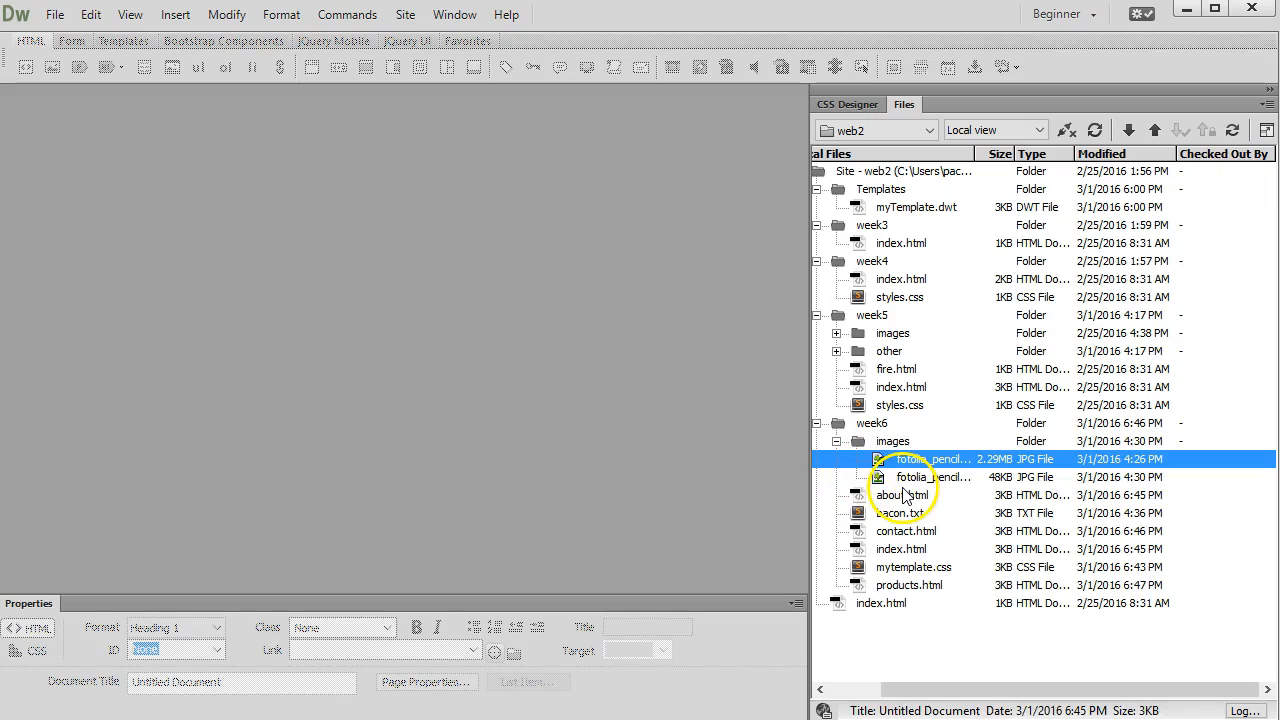
pyautogui.moveTo(912, 688); pyautogui.dragTo(849, 688)
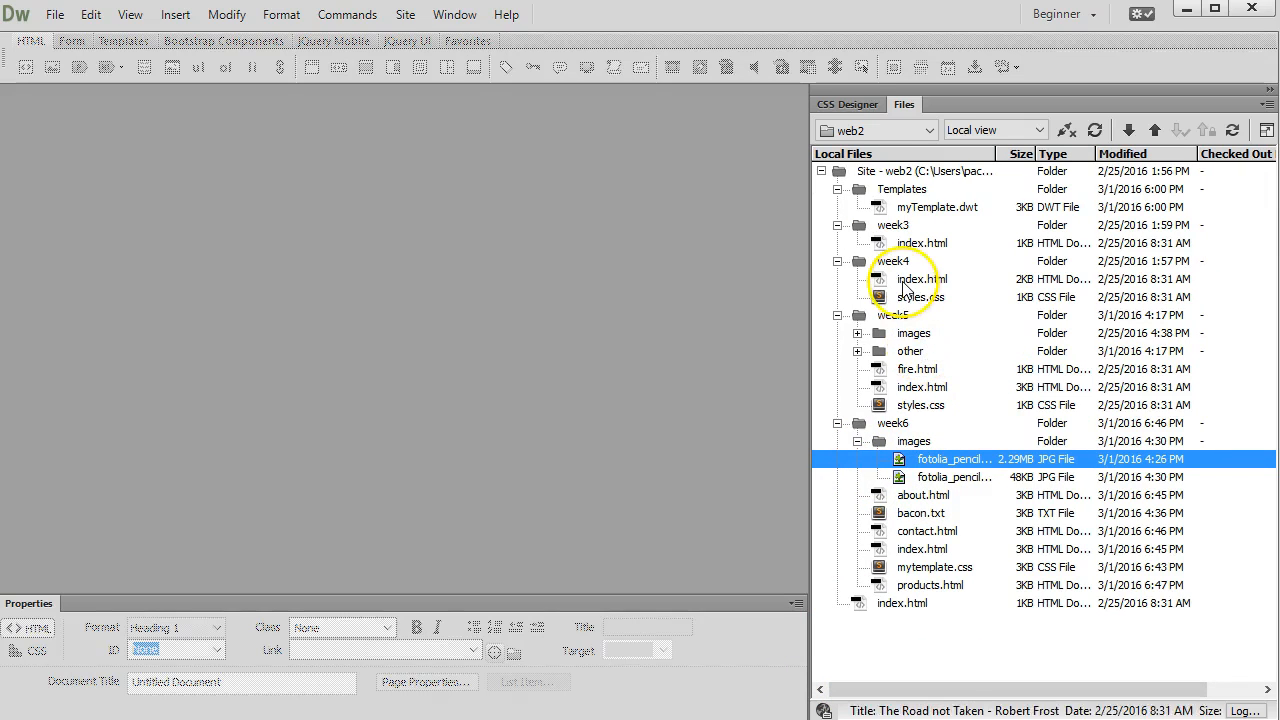
# In the site root's index.html, add a "Week 6" item to the Assignments list and link it to week6/index.html.
pyautogui.click(906, 604)
pyautogui.doubleClick(912, 613)
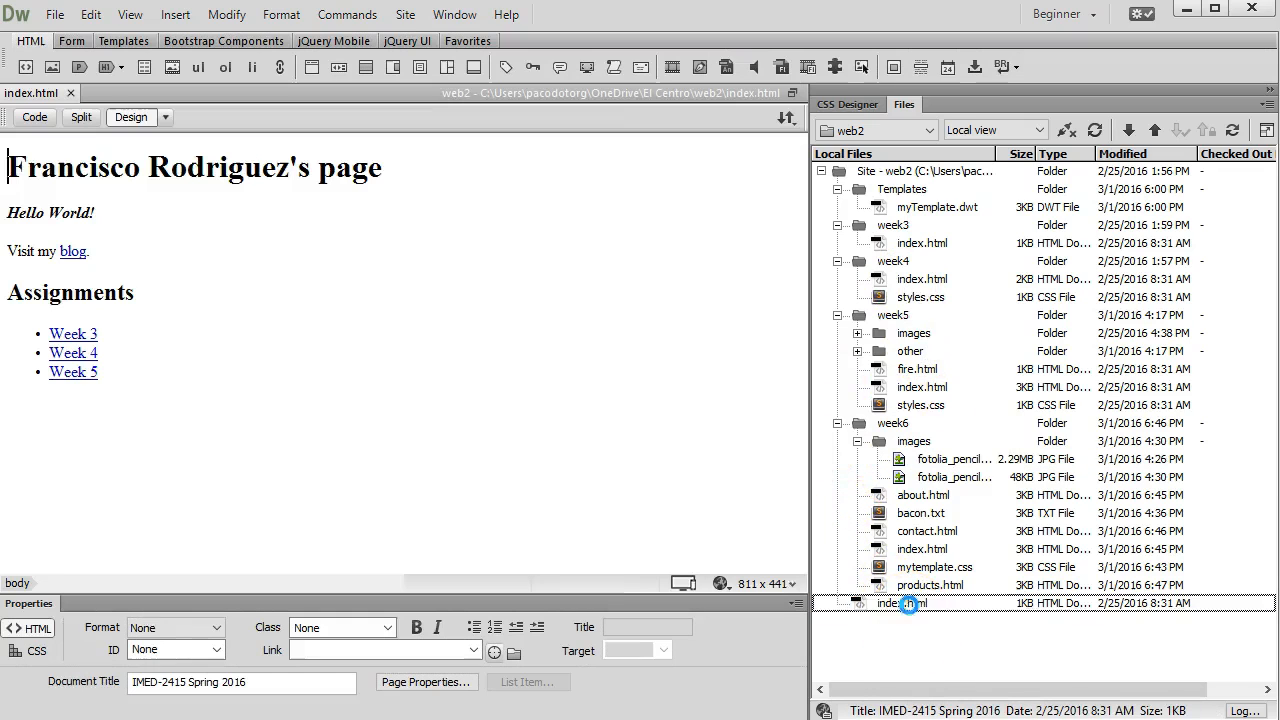
pyautogui.click(126, 375)
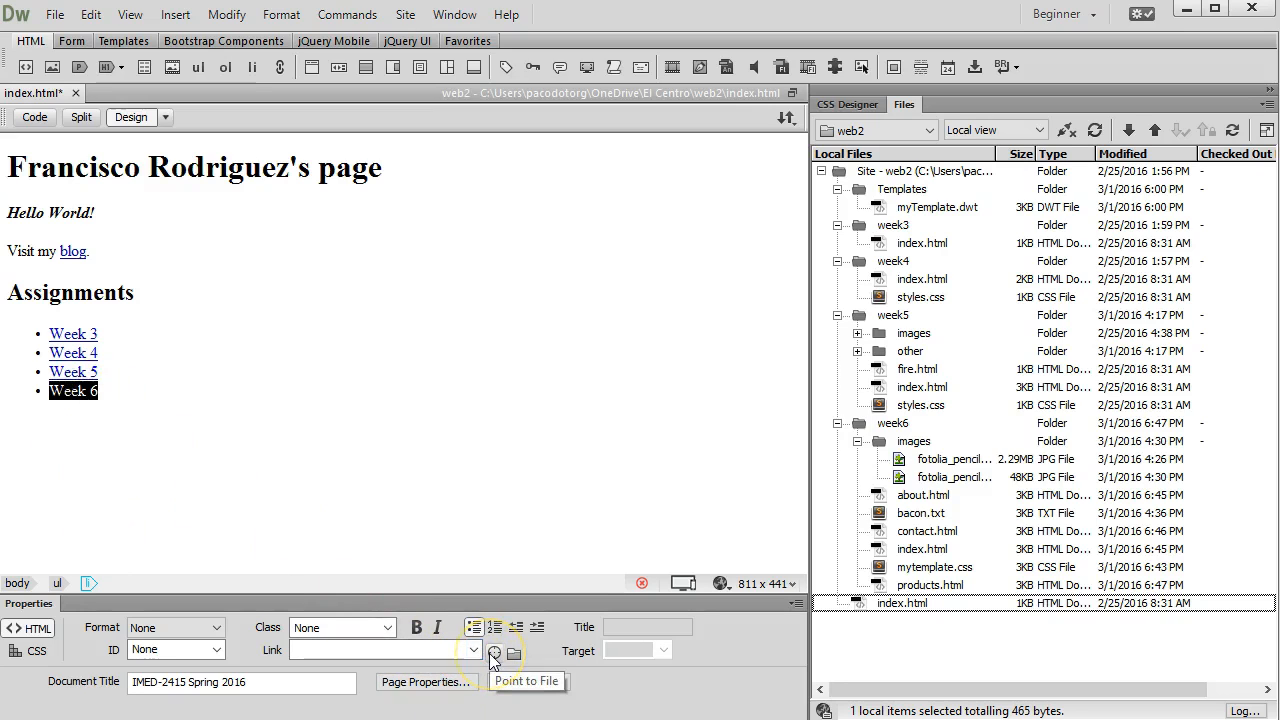
pyautogui.moveTo(494, 652); pyautogui.dragTo(929, 550)
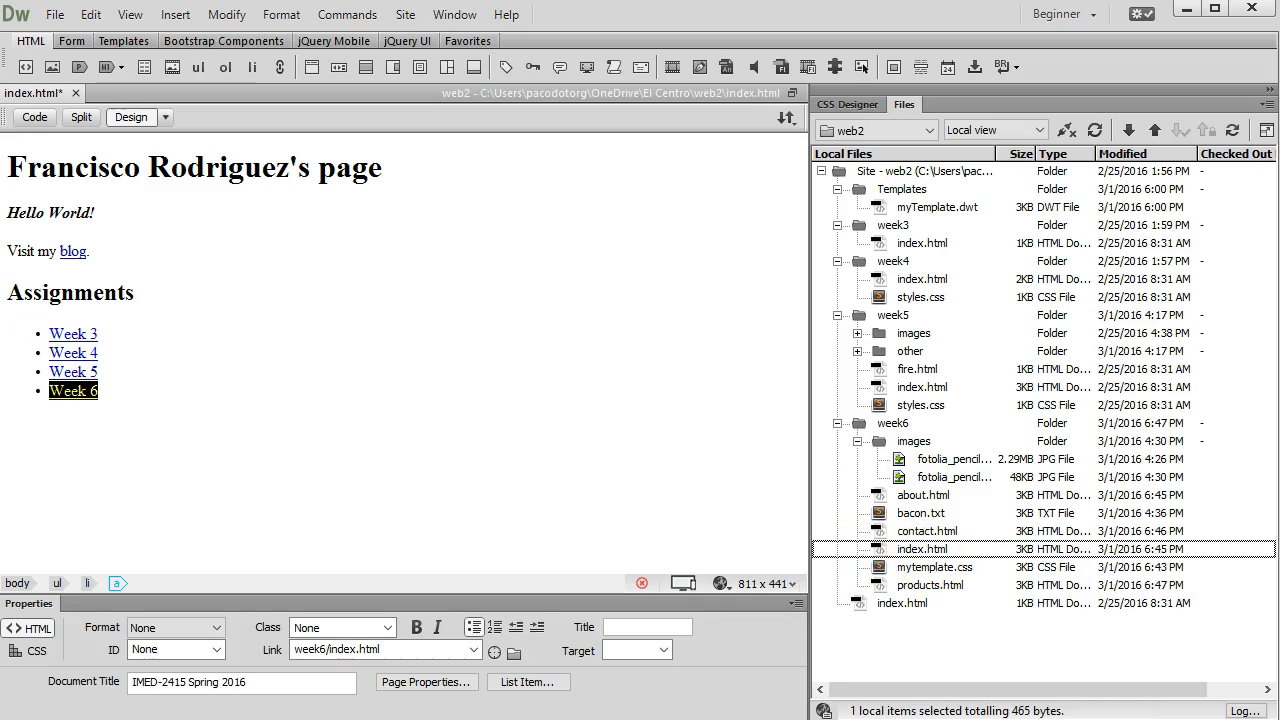
pyautogui.click(188, 403)
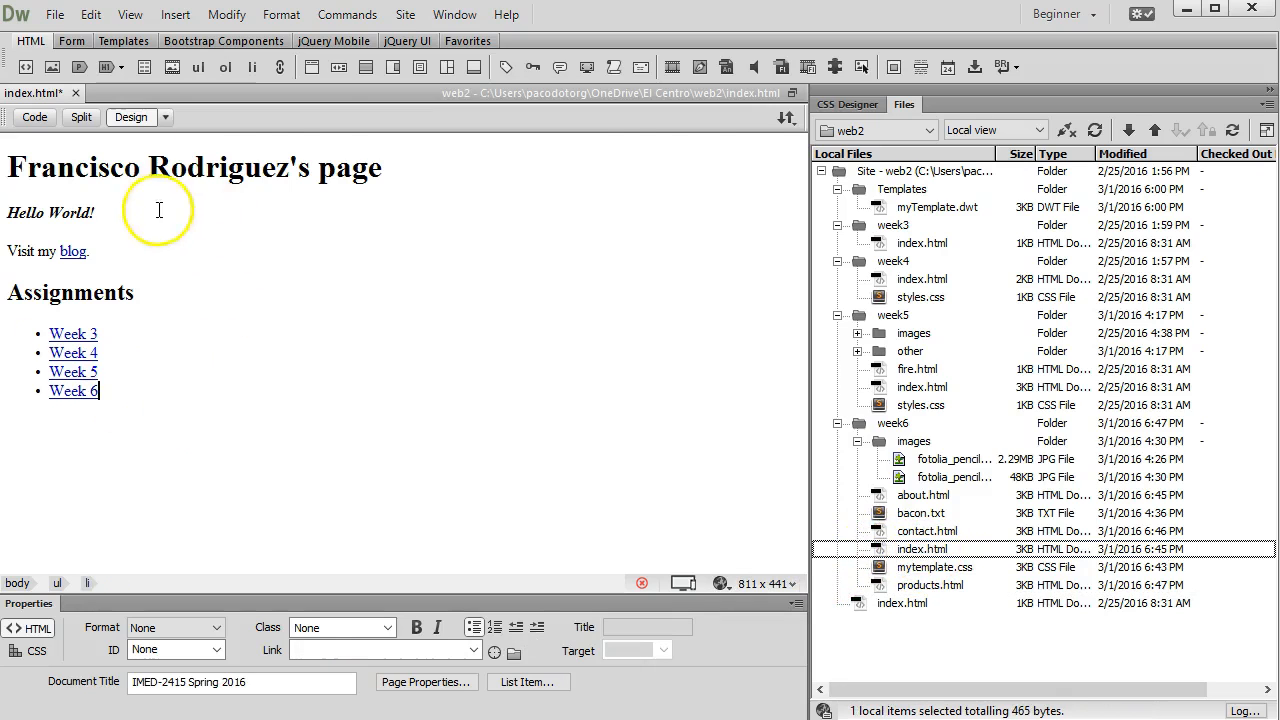
# Save the root index.html and upload it to the remote server.
pyautogui.click(785, 119)
pyautogui.click(795, 216)
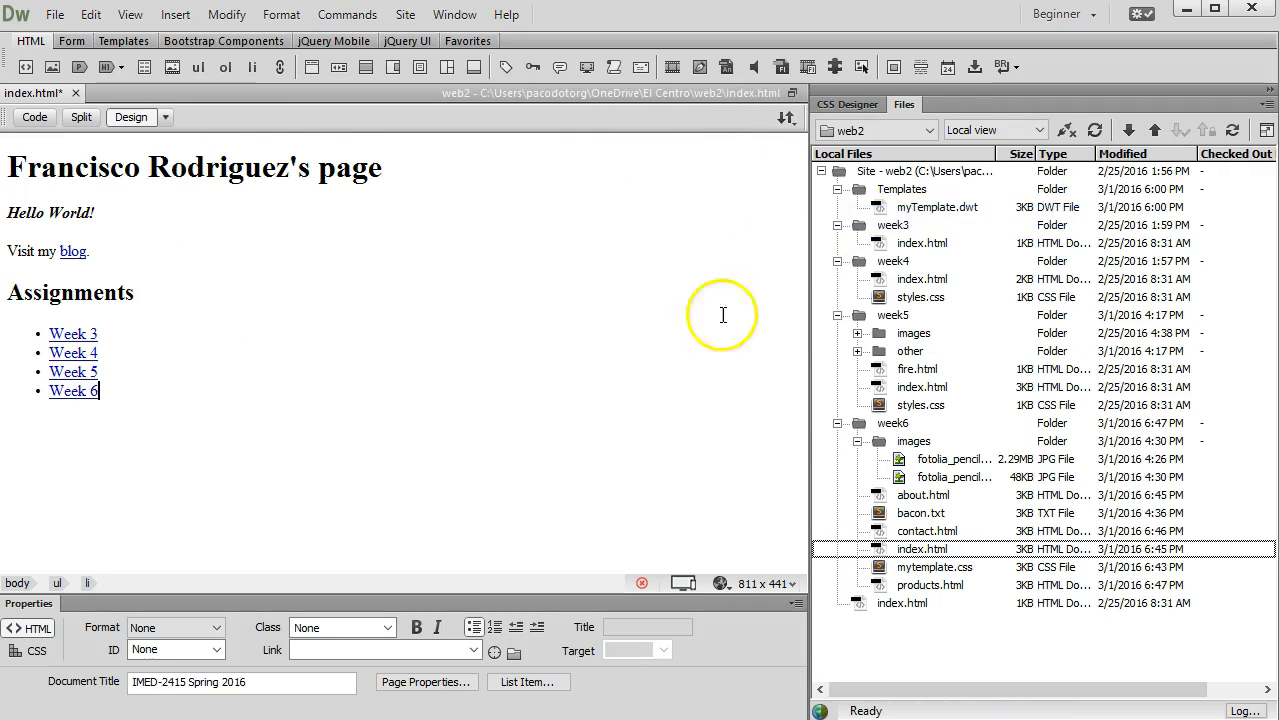
pyautogui.click(552, 406)
pyautogui.click(543, 406)
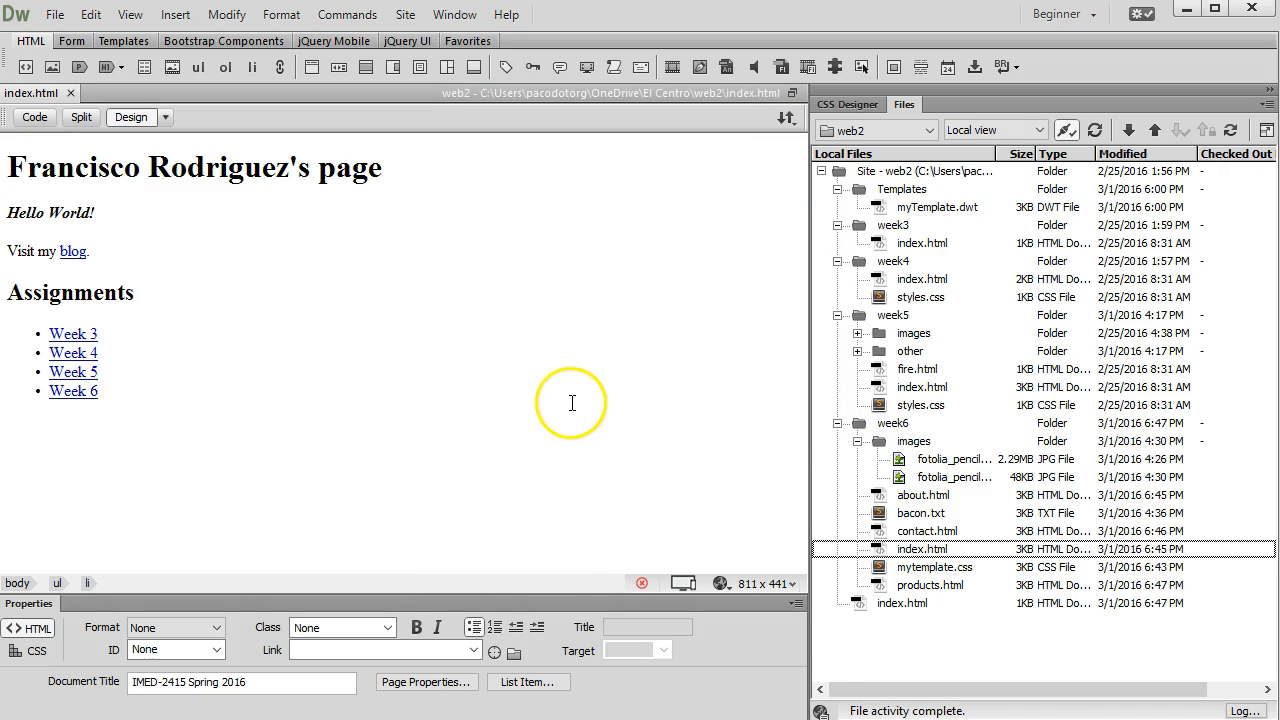
# Upload the week6 folder to the remote server and close the root index.html.
pyautogui.click(876, 424)
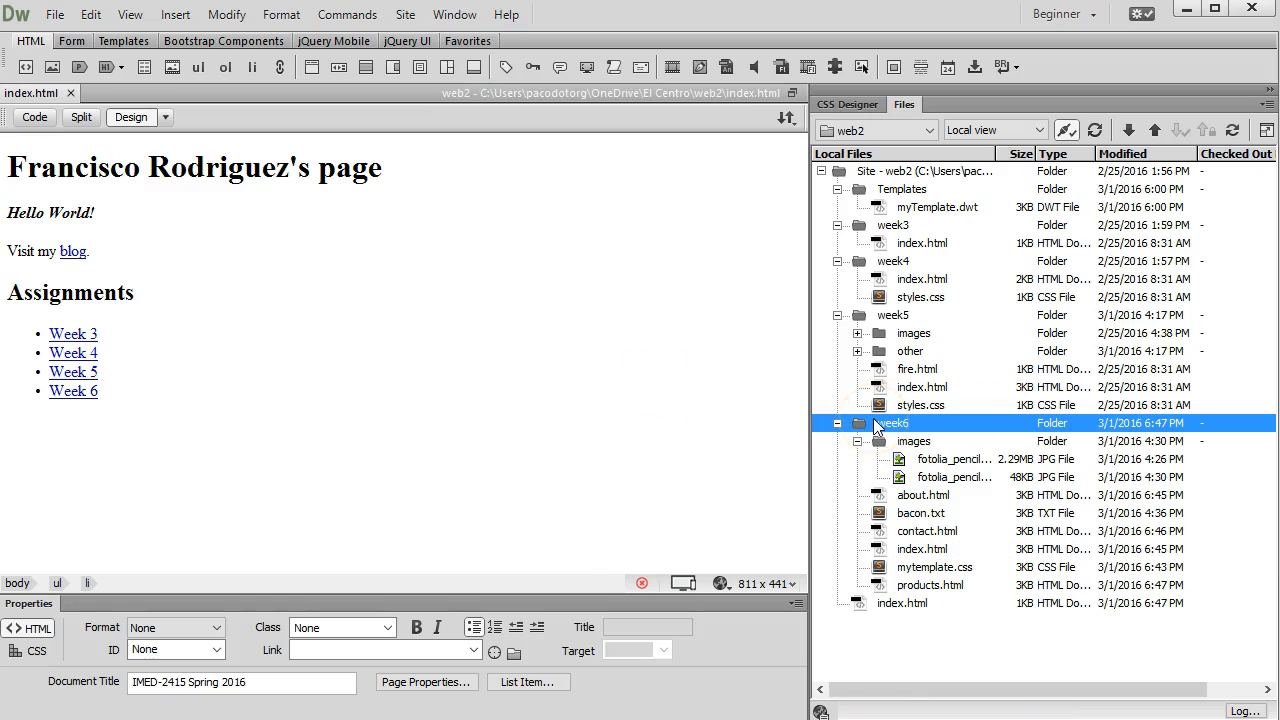
pyautogui.rightClick(877, 427)
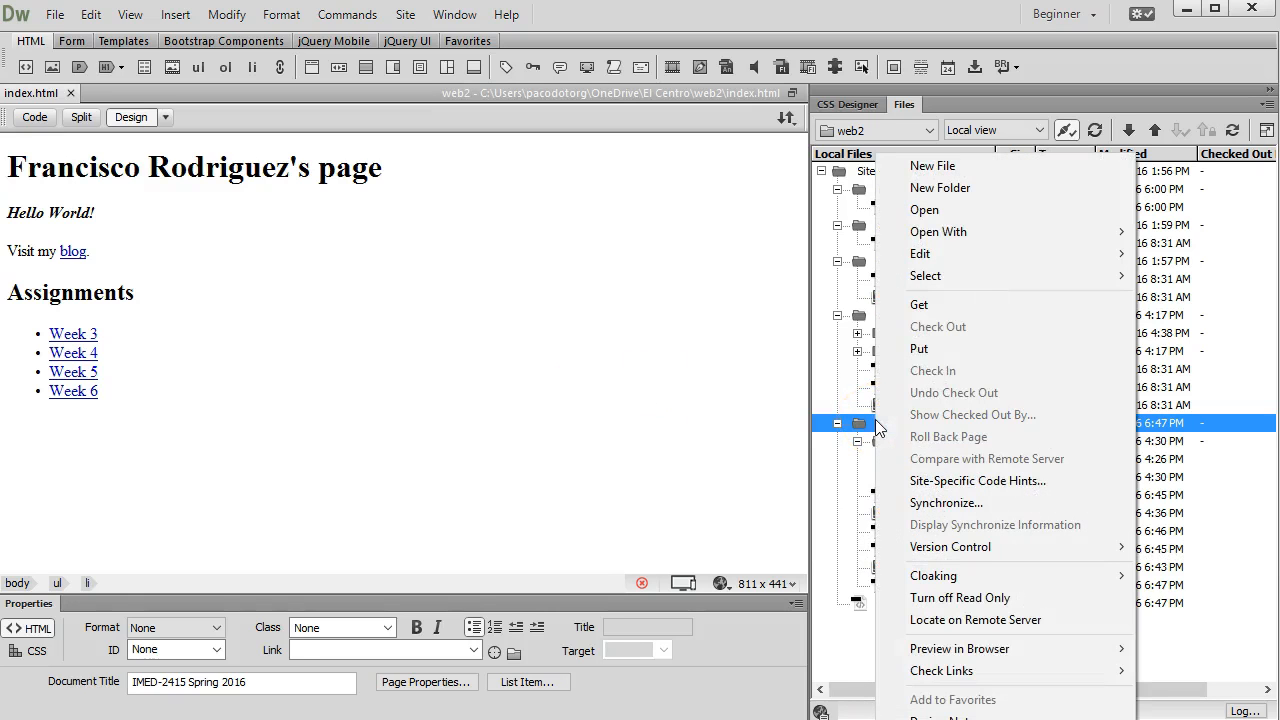
pyautogui.click(918, 349)
pyautogui.click(551, 392)
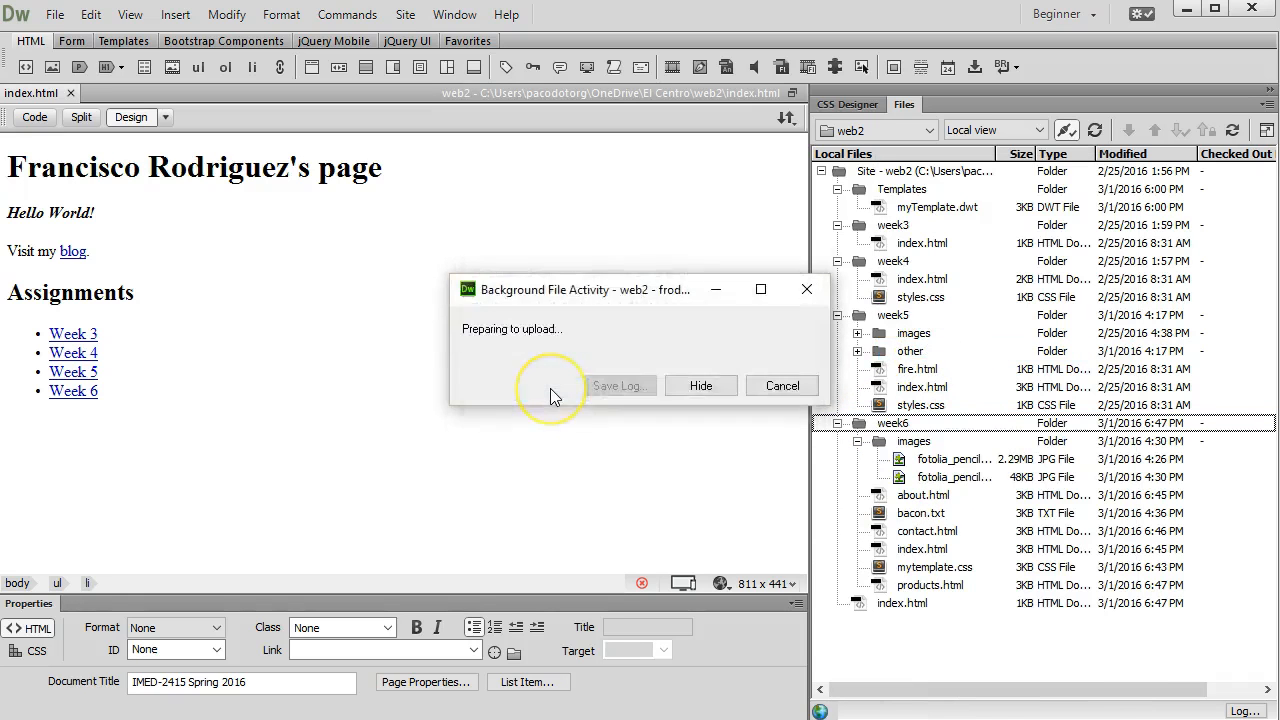
pyautogui.click(554, 400)
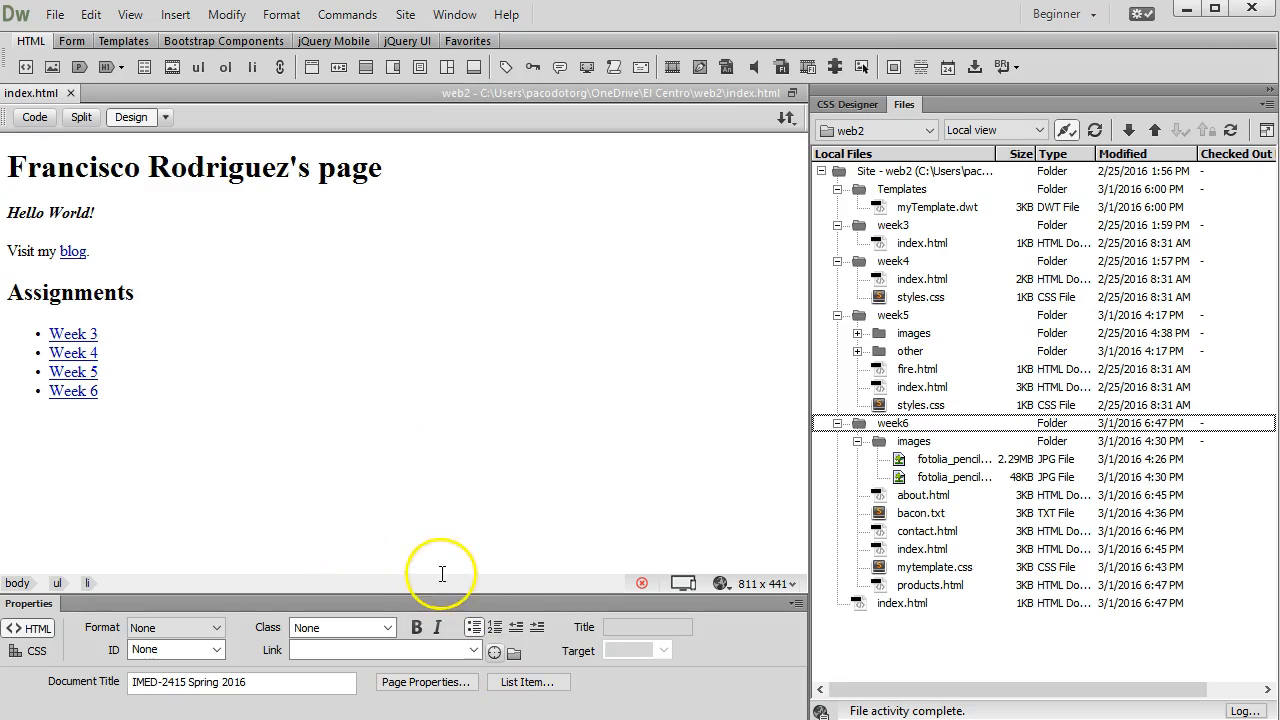
pyautogui.click(71, 93)
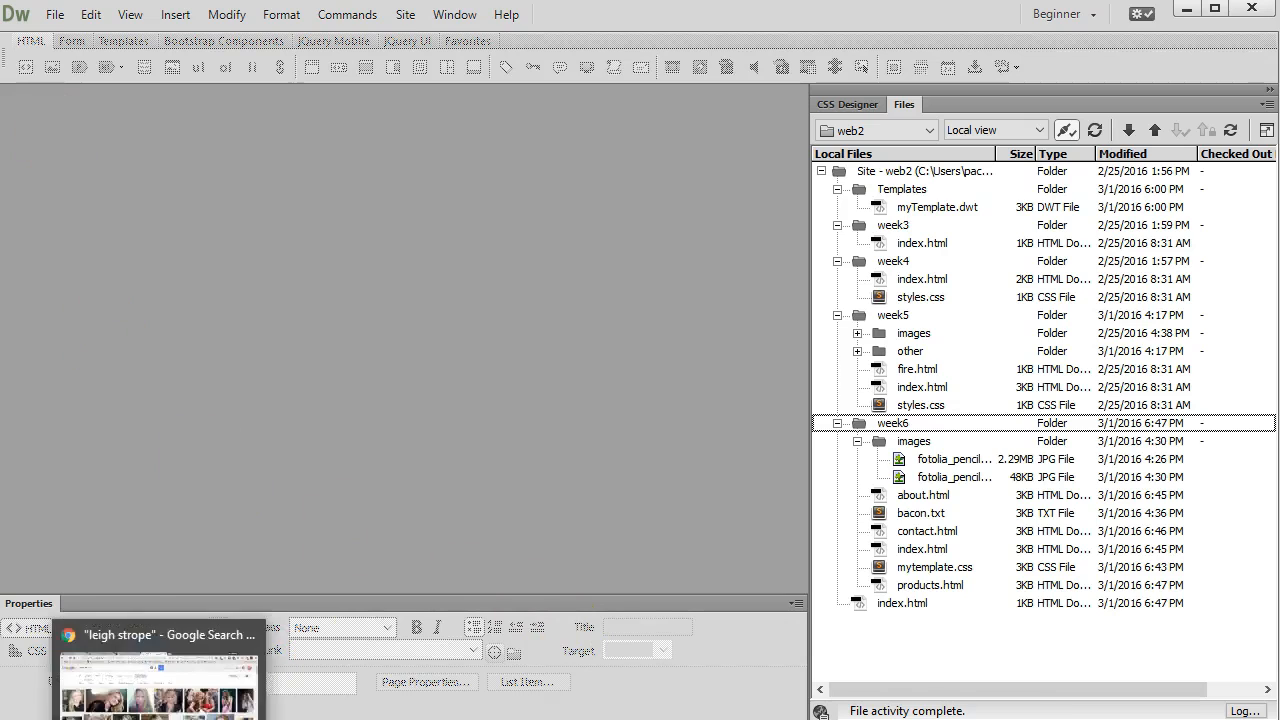
# Switch to Chrome, load the live site's home page and follow its Week 6 link.
pyautogui.click(300, 680)
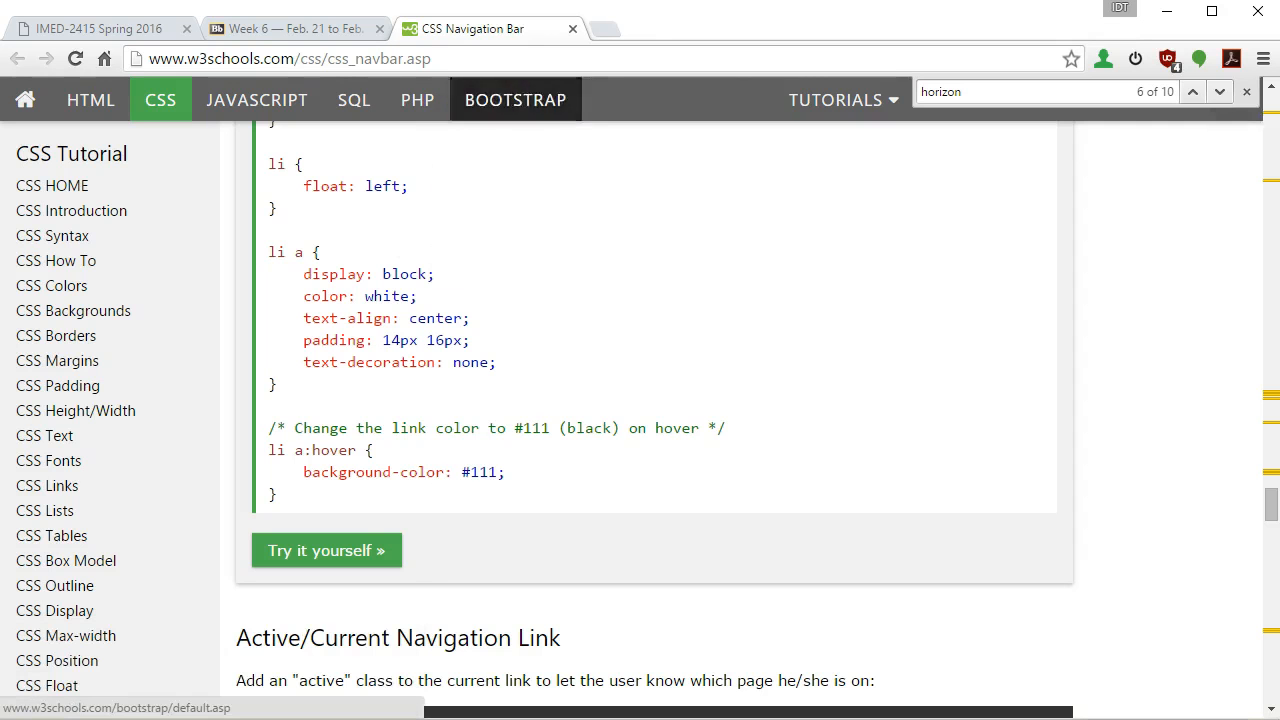
pyautogui.click(118, 28)
pyautogui.press('Return')
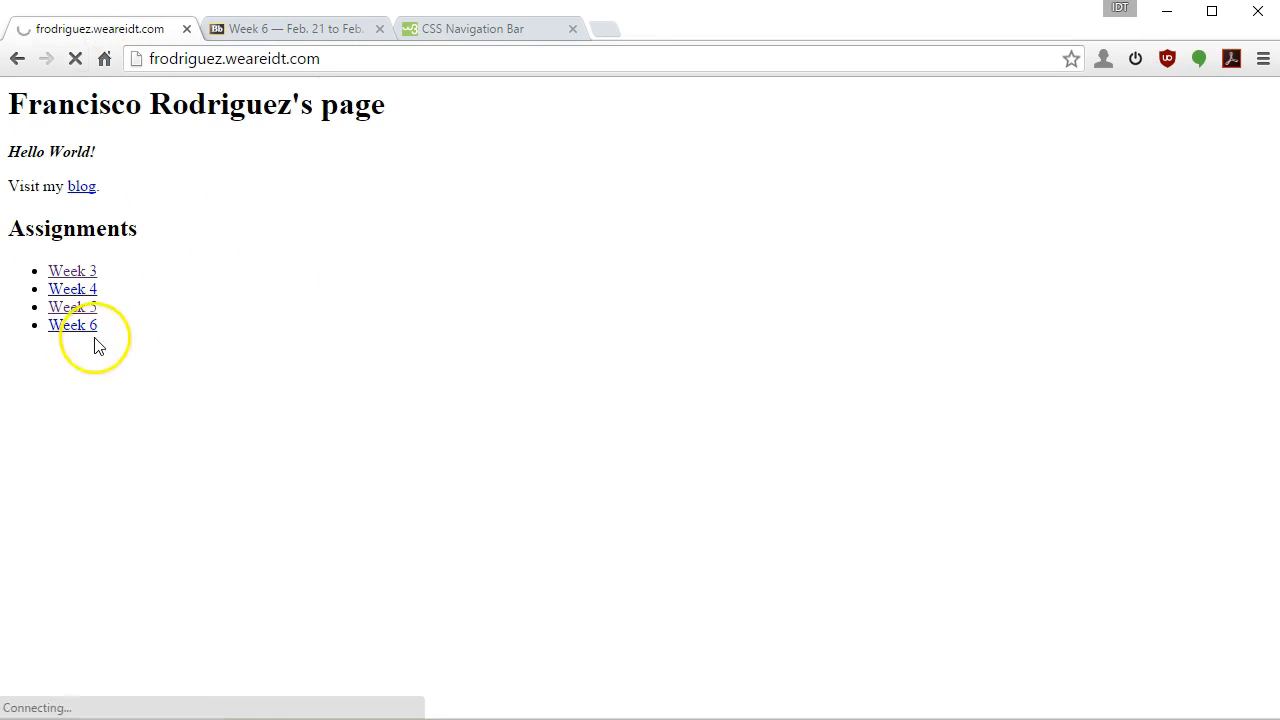
pyautogui.click(96, 330)
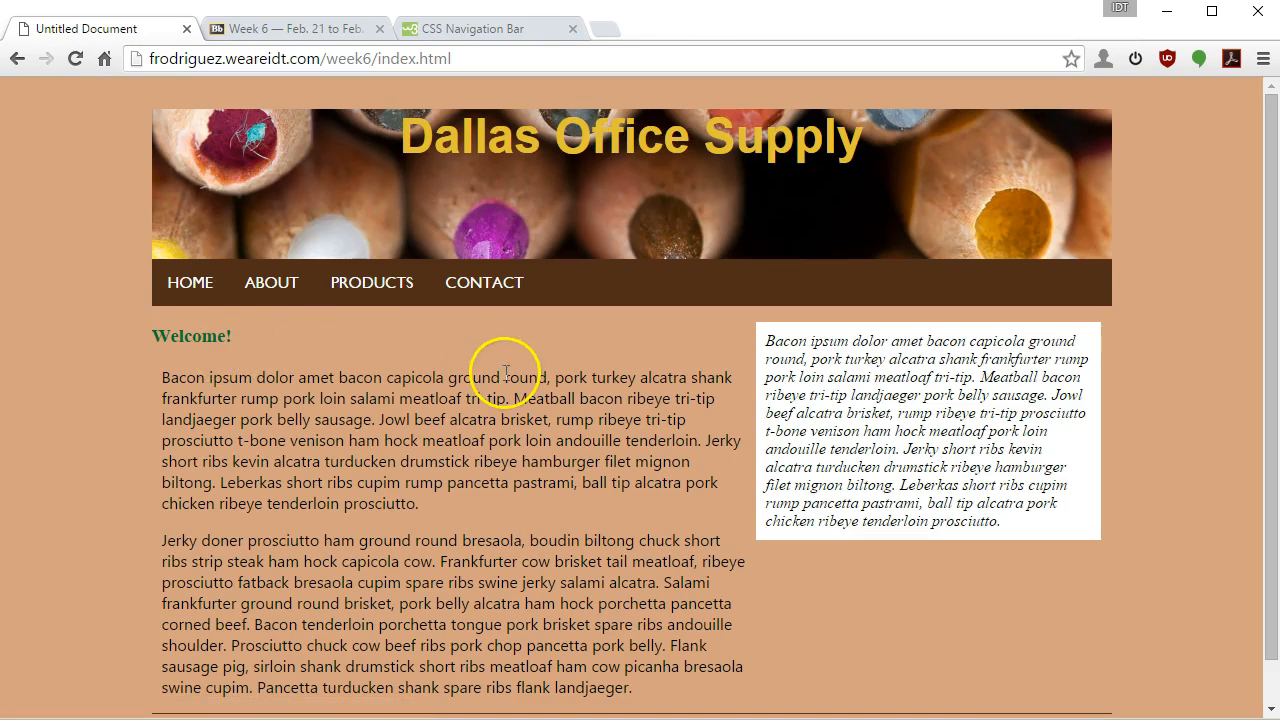
# Check the live week6 page from banner to footer and test the About link in its navigation bar.
pyautogui.scroll(-1, 940, 402)
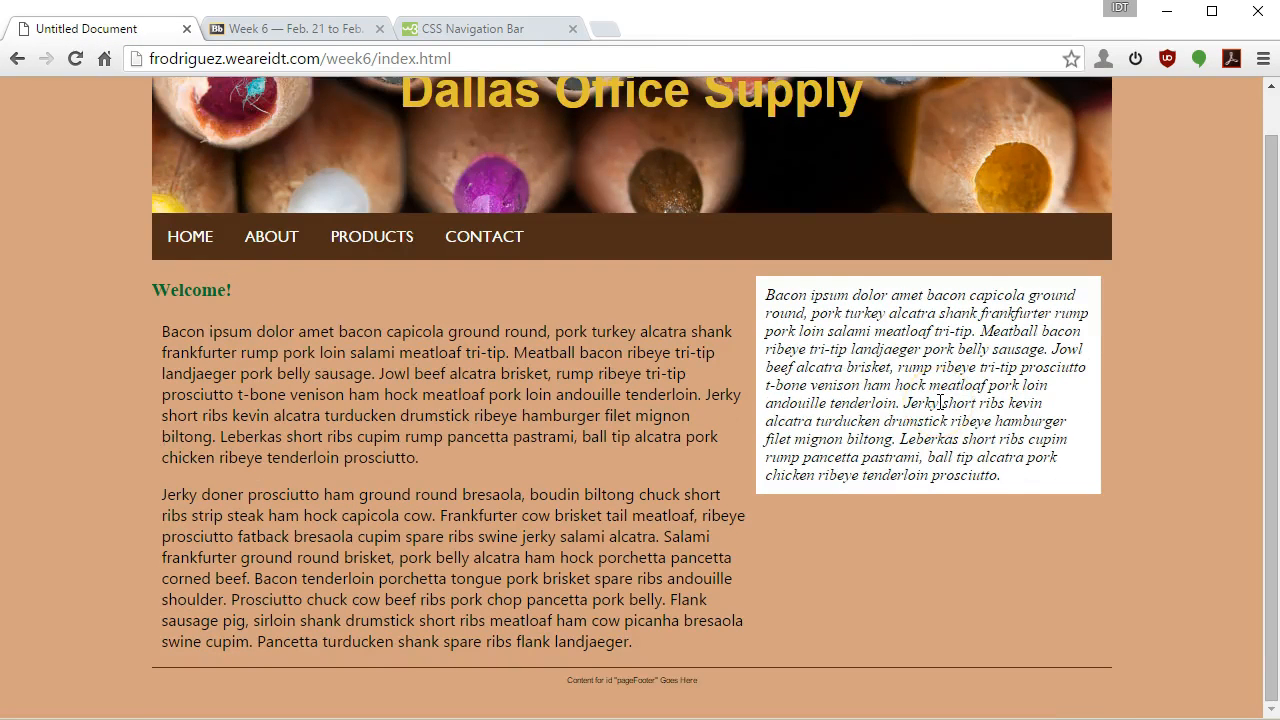
pyautogui.scroll(1, 940, 402)
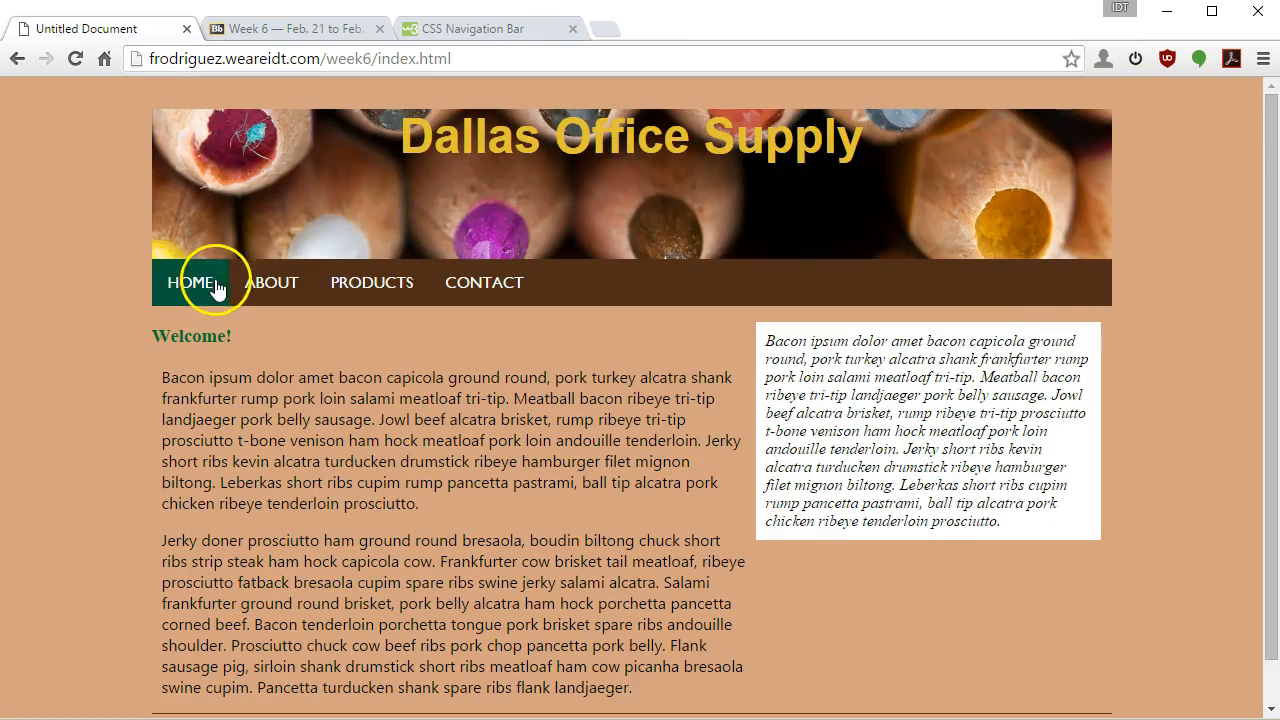
pyautogui.click(270, 272)
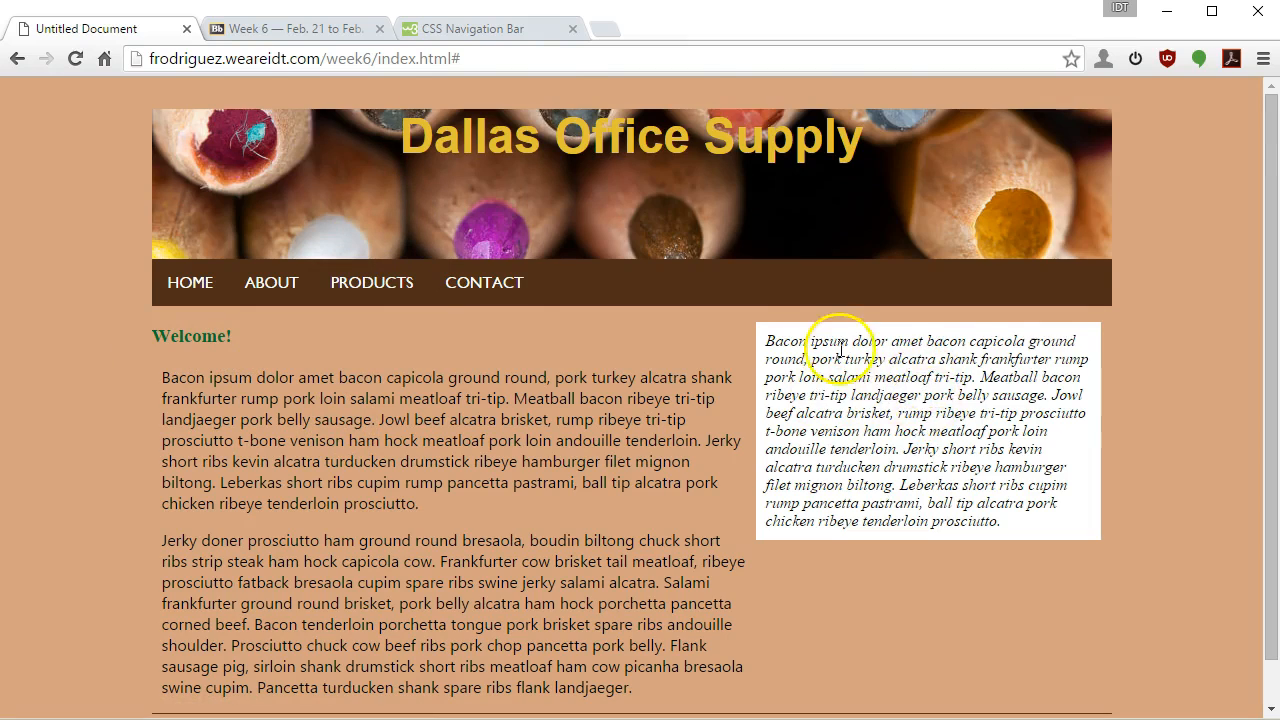
pyautogui.scroll(-1, 840, 338)
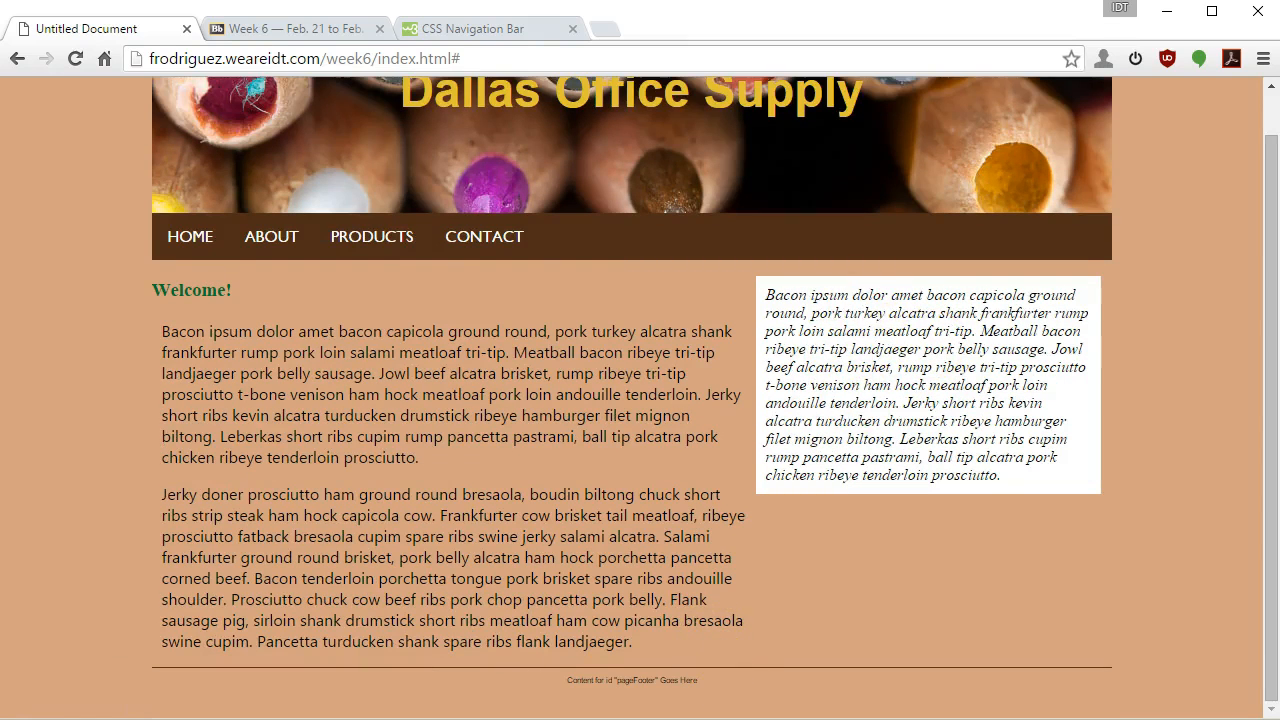
# Return to Dreamweaver, open week6/index.html and examine the editable mainContent region by selecting the word "Welcome" in its heading.
pyautogui.hotkey('alt', 'Tab')
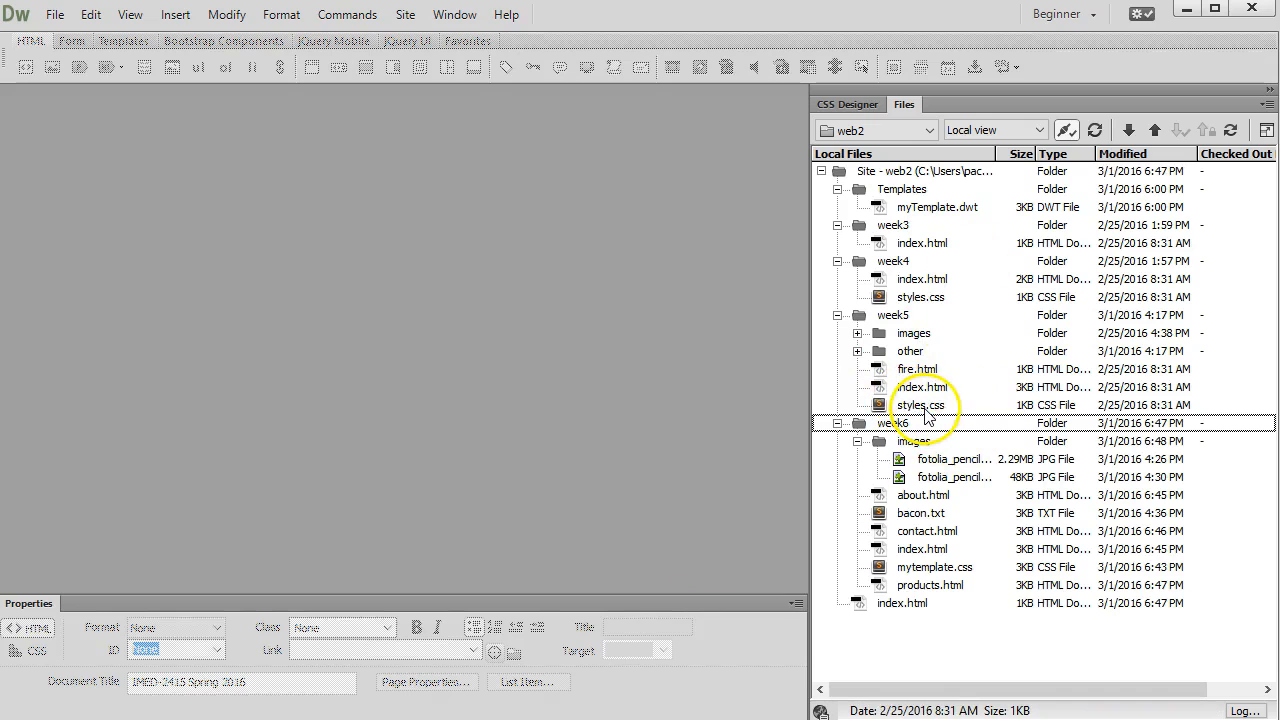
pyautogui.doubleClick(921, 549)
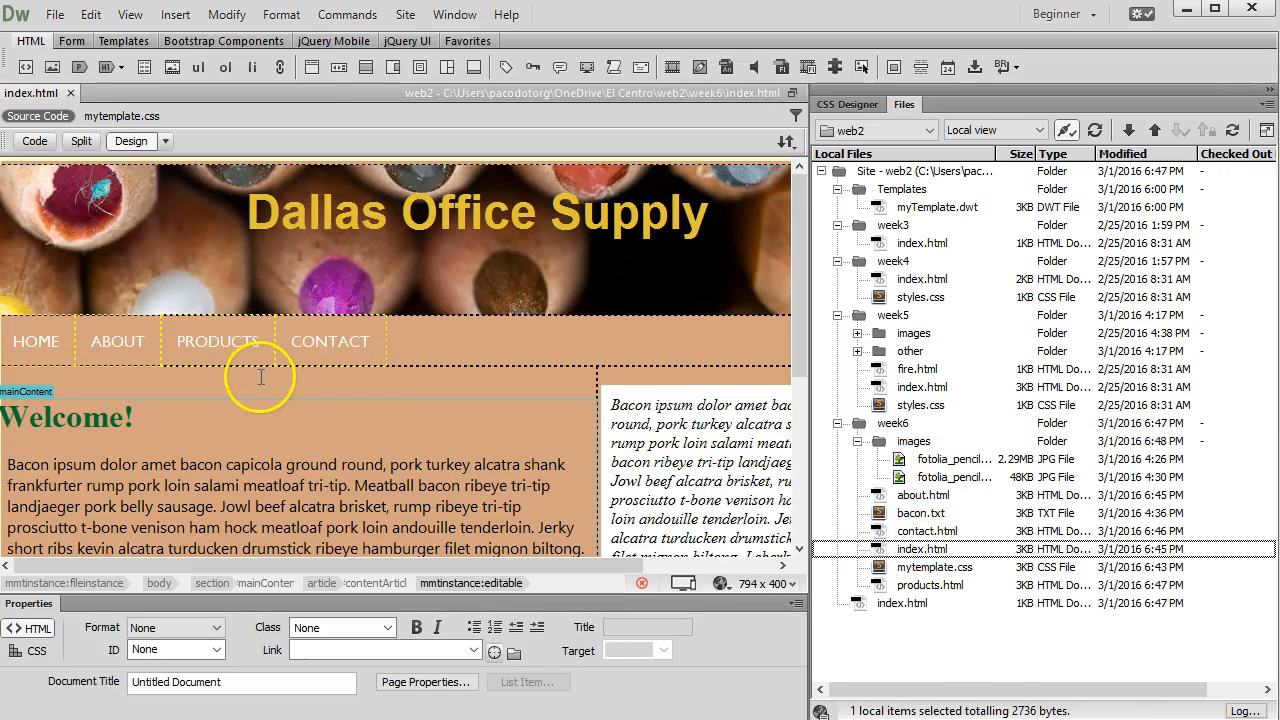
pyautogui.click(80, 412)
pyautogui.doubleClick(55, 425)
pyautogui.moveTo(55, 425); pyautogui.dragTo(320, 338)
pyautogui.scroll(-5, 507, 414)
pyautogui.scroll(3, 507, 414)
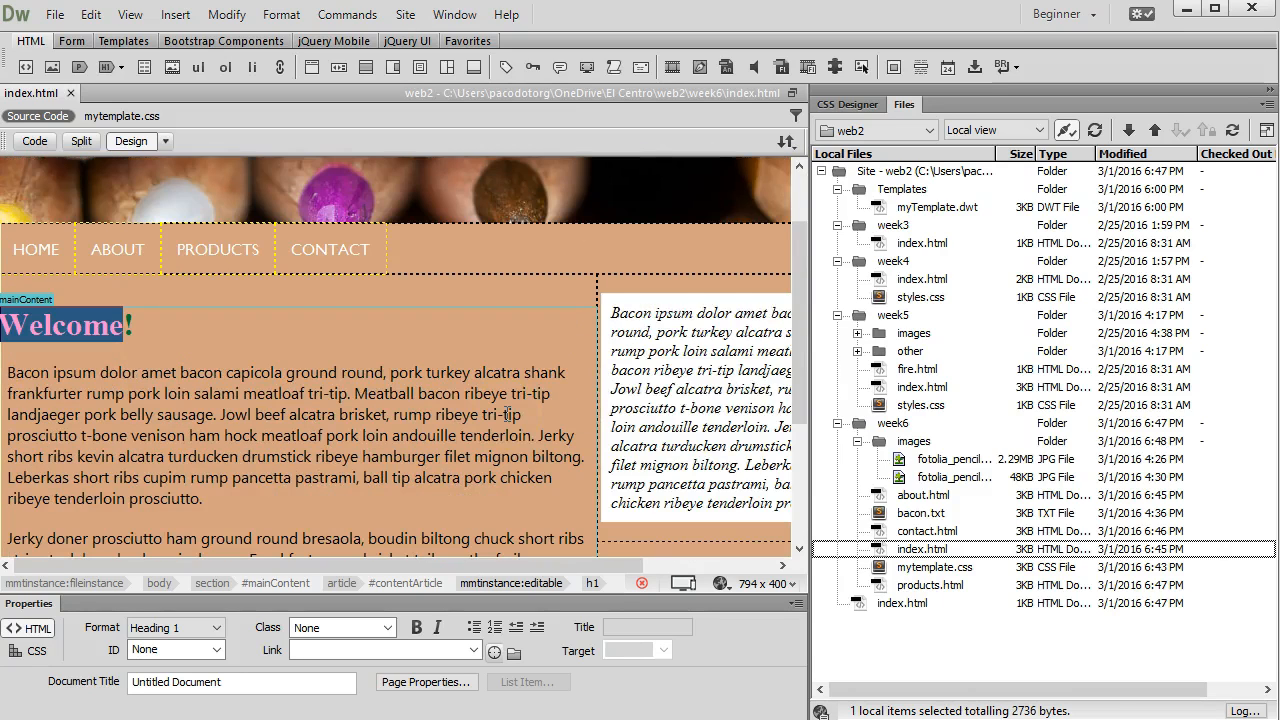
pyautogui.scroll(2, 375, 283)
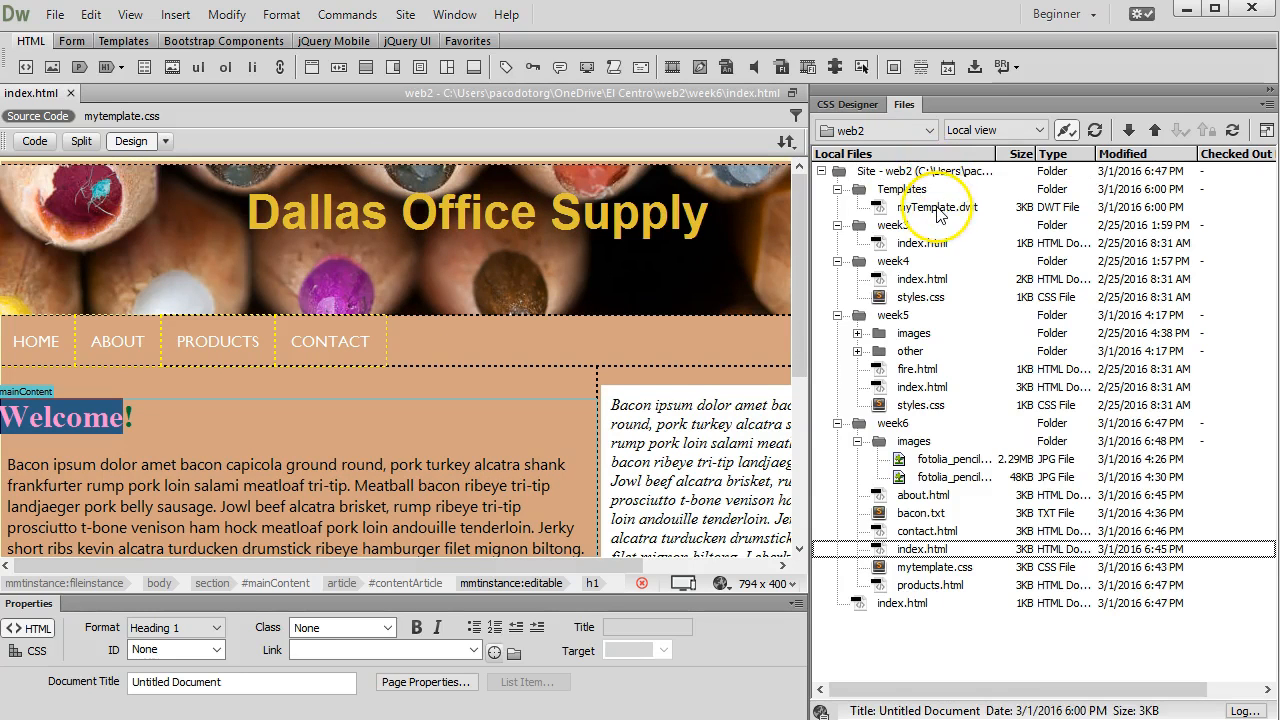
# Examine the template-controlled banner, navigation and footer areas of week6/index.html and close the page.
pyautogui.moveTo(950, 213); pyautogui.dragTo(431, 271)
pyautogui.scroll(-5, 466, 354)
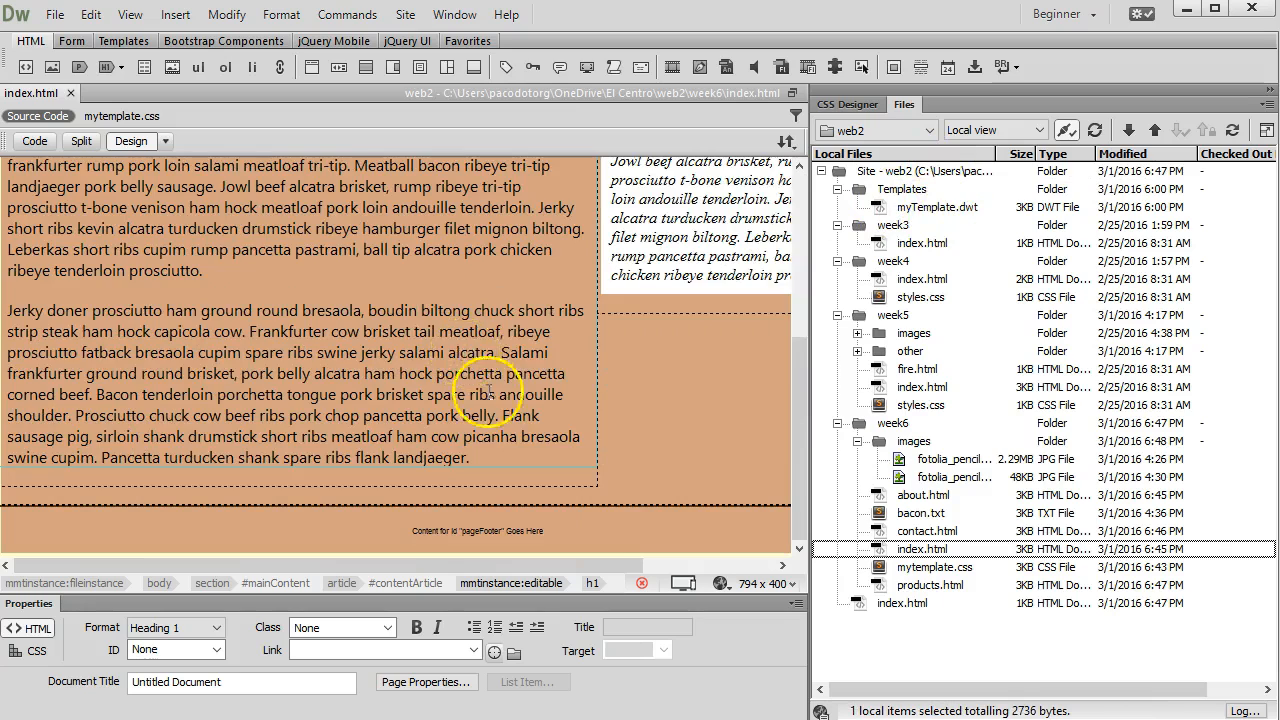
pyautogui.scroll(5, 415, 366)
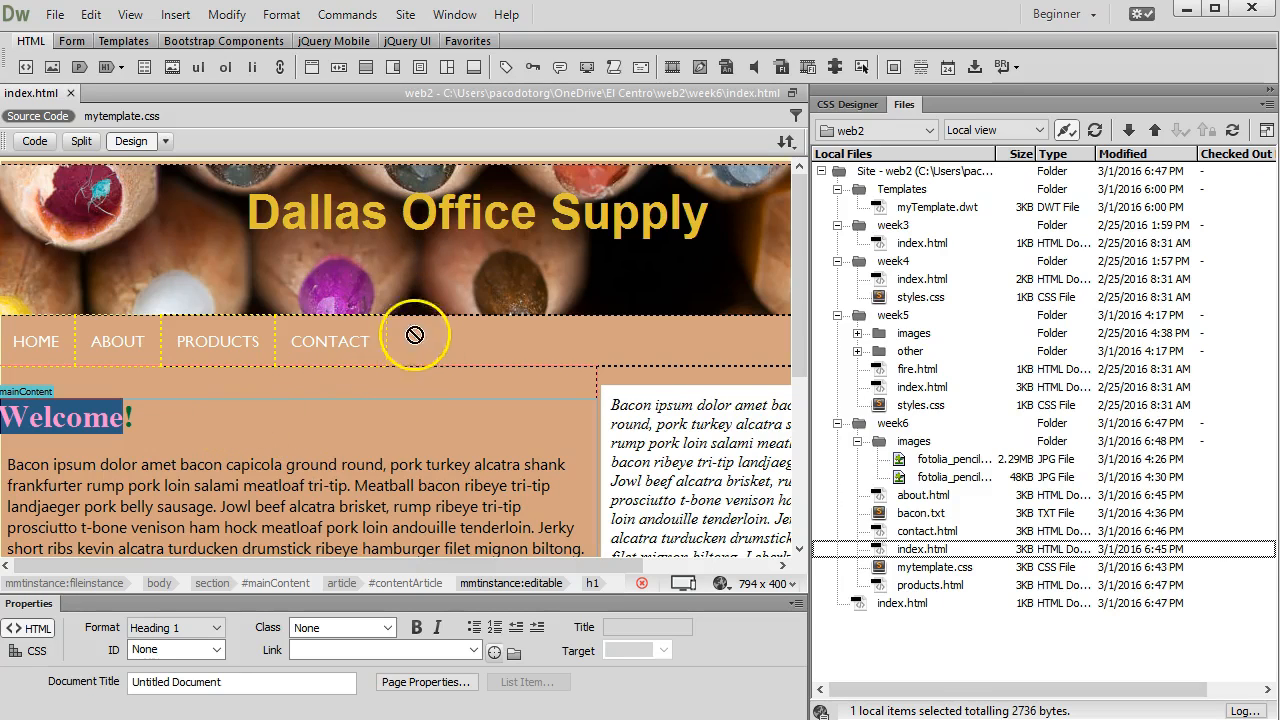
pyautogui.scroll(-5, 600, 352)
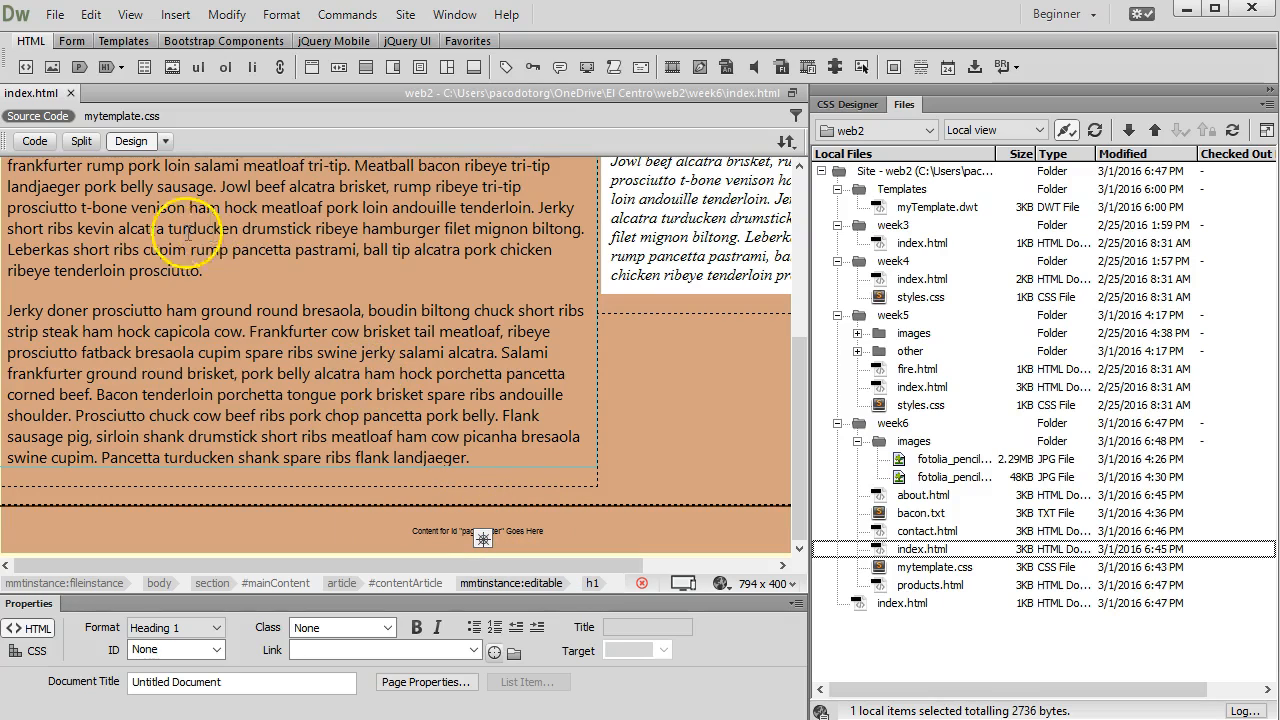
pyautogui.click(72, 93)
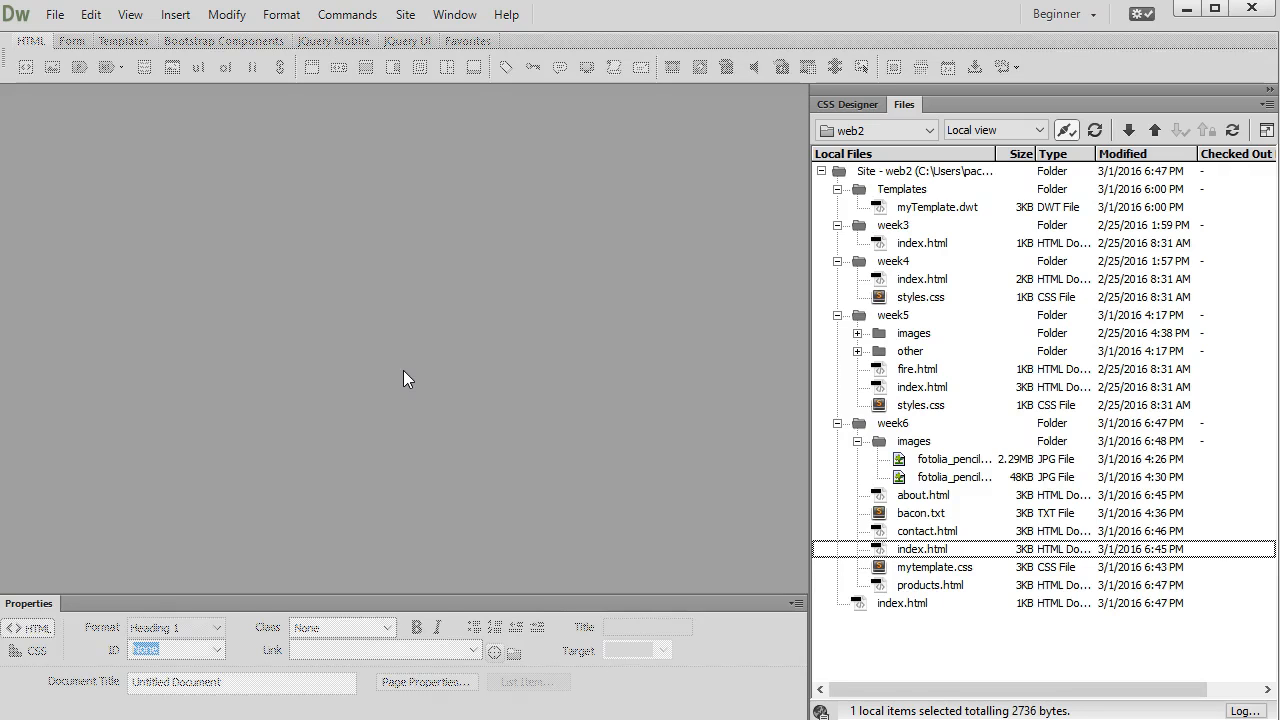
# Open myTemplate.dwt and replace the footer placeholder with "©2016 Dallas Office Suply |" followed by the author's full name.
pyautogui.click(940, 209)
pyautogui.doubleClick(943, 214)
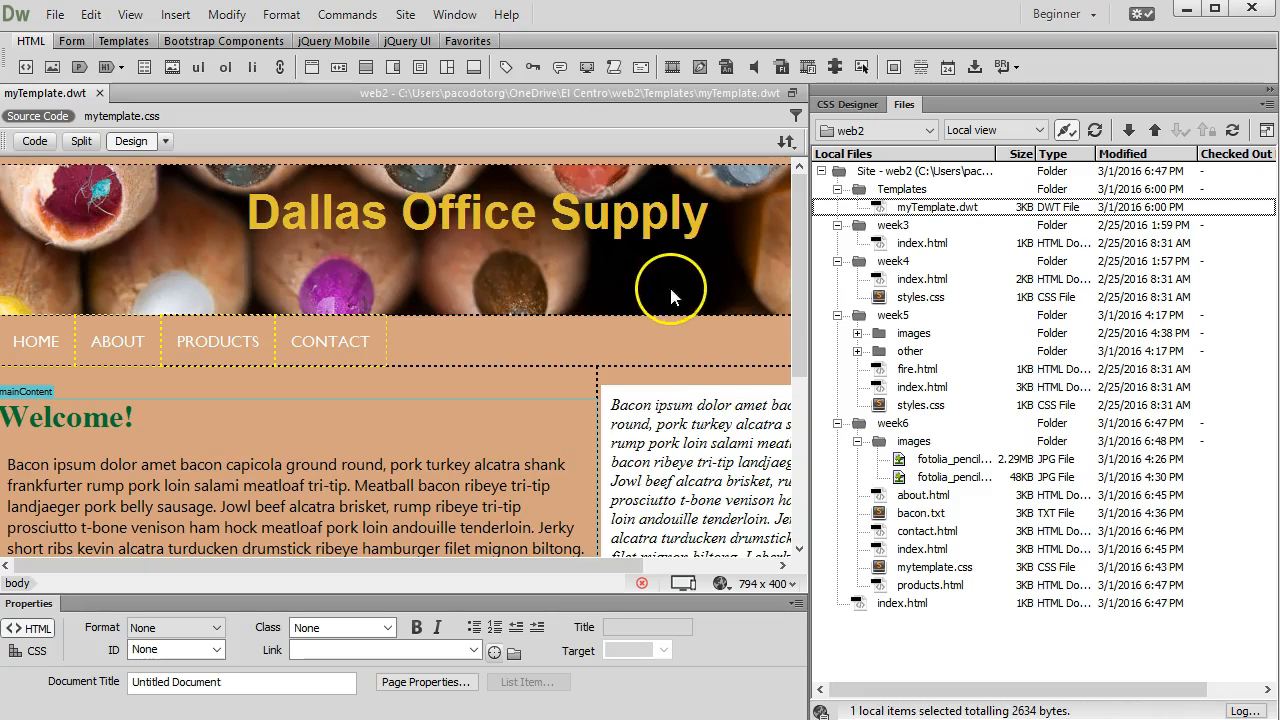
pyautogui.scroll(-5, 470, 330)
pyautogui.moveTo(550, 531); pyautogui.dragTo(388, 518)
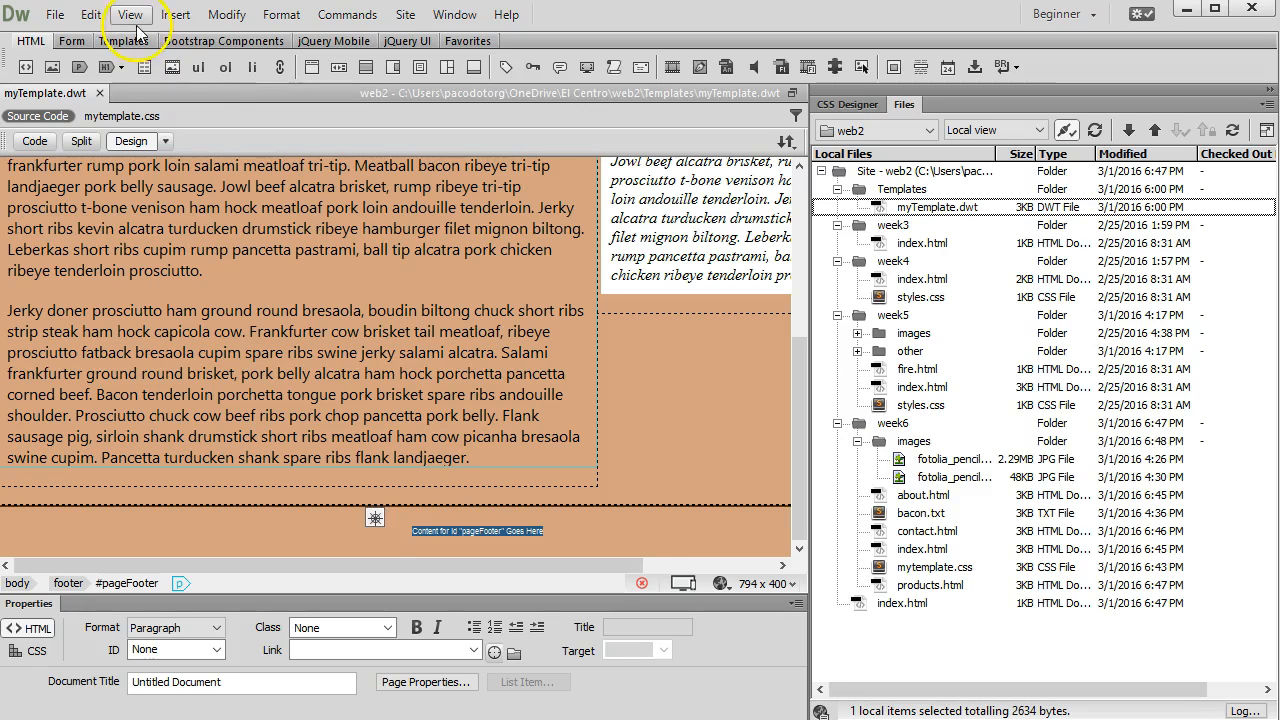
pyautogui.click(176, 16)
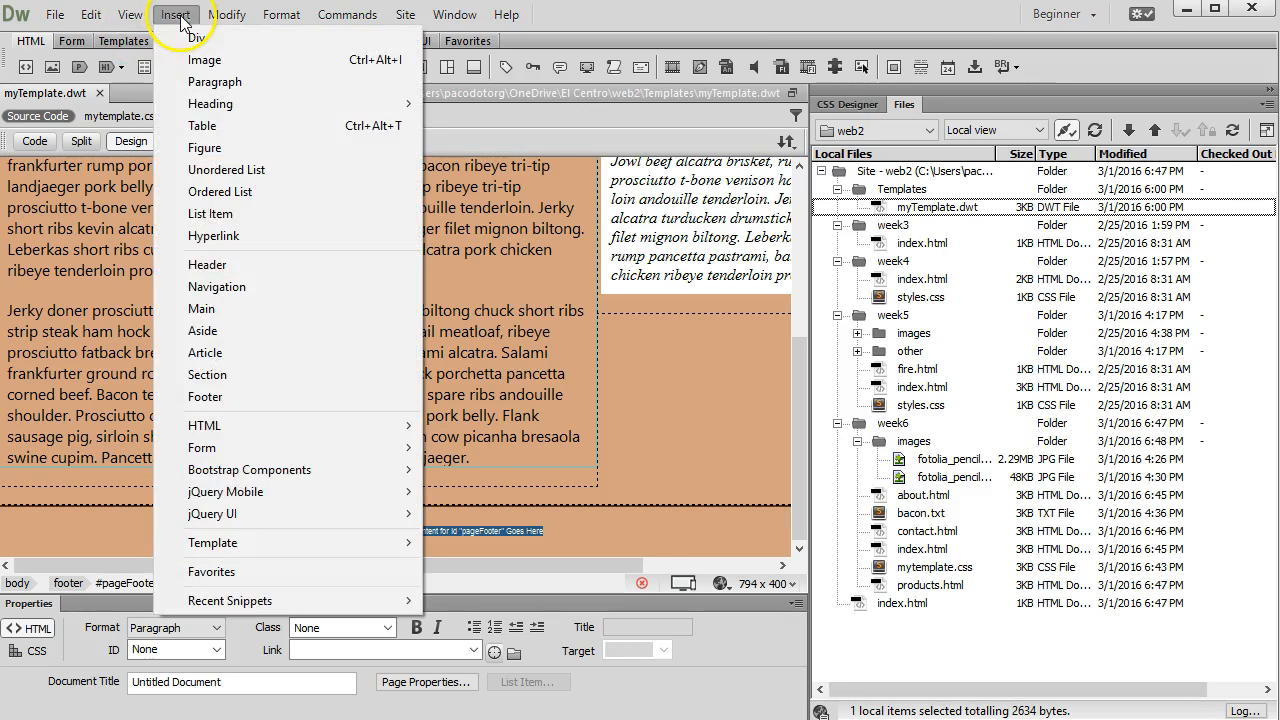
pyautogui.moveTo(240, 474)
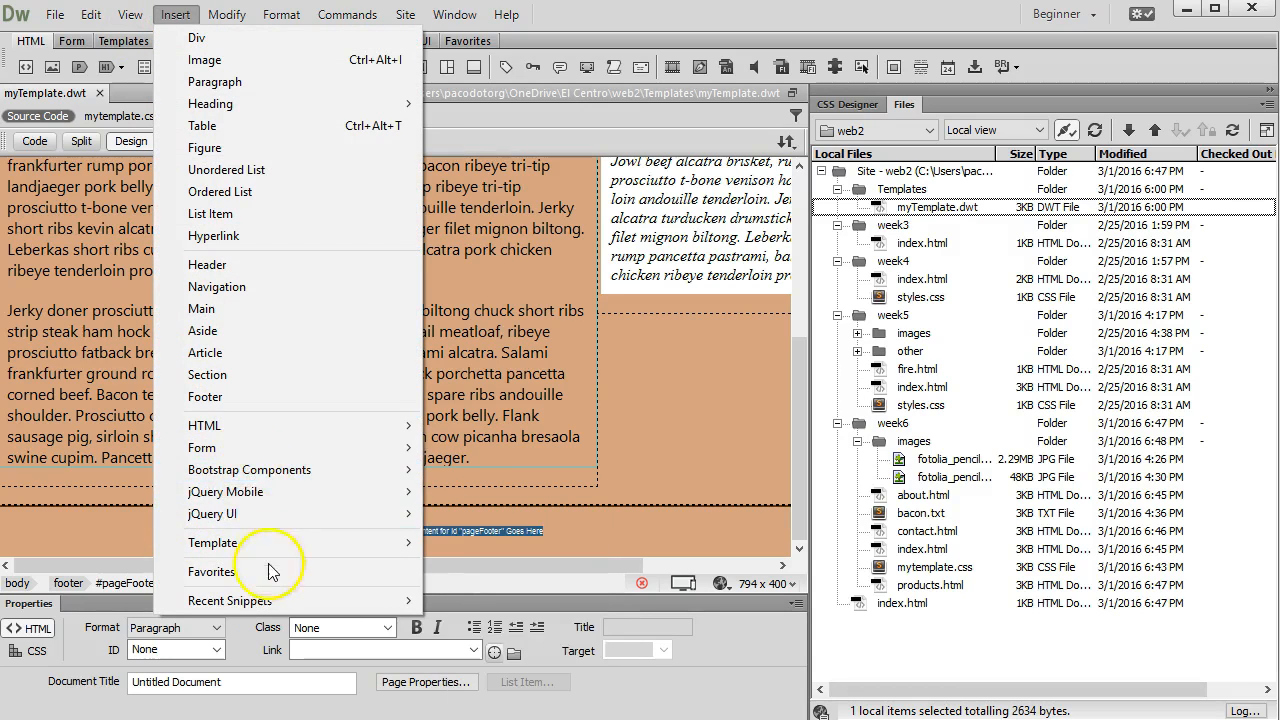
pyautogui.moveTo(310, 430)
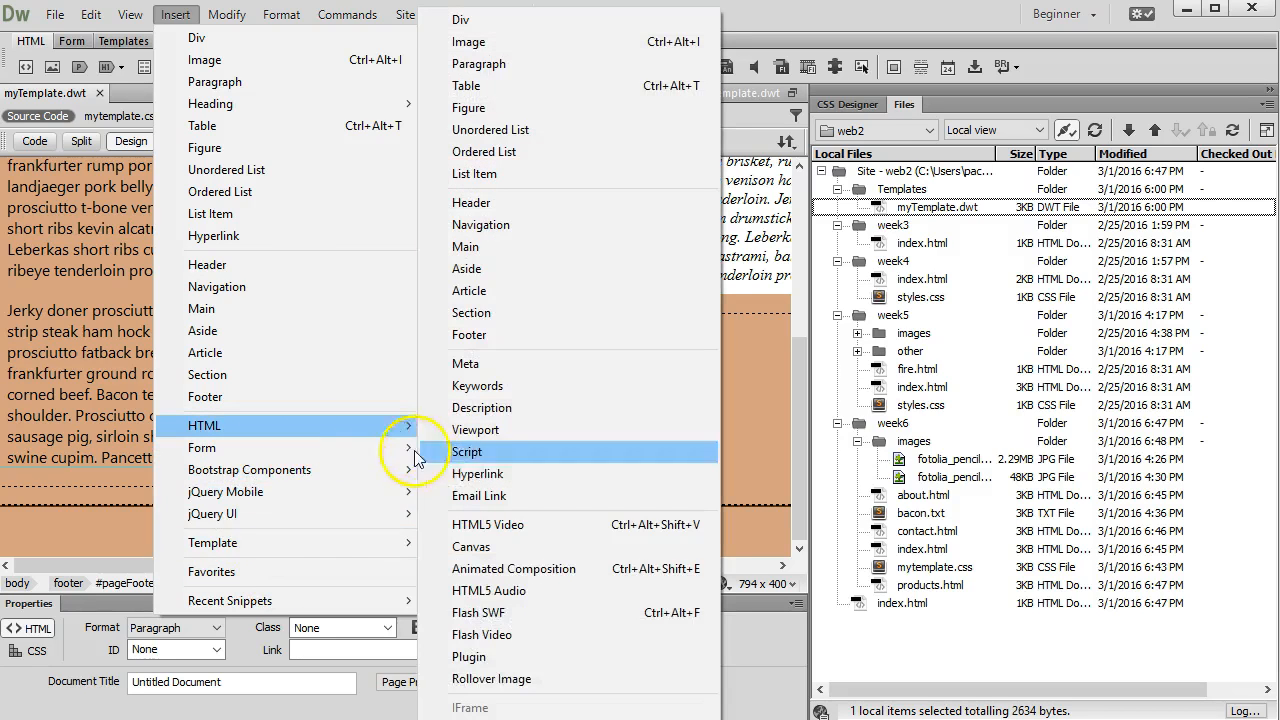
pyautogui.moveTo(570, 719)
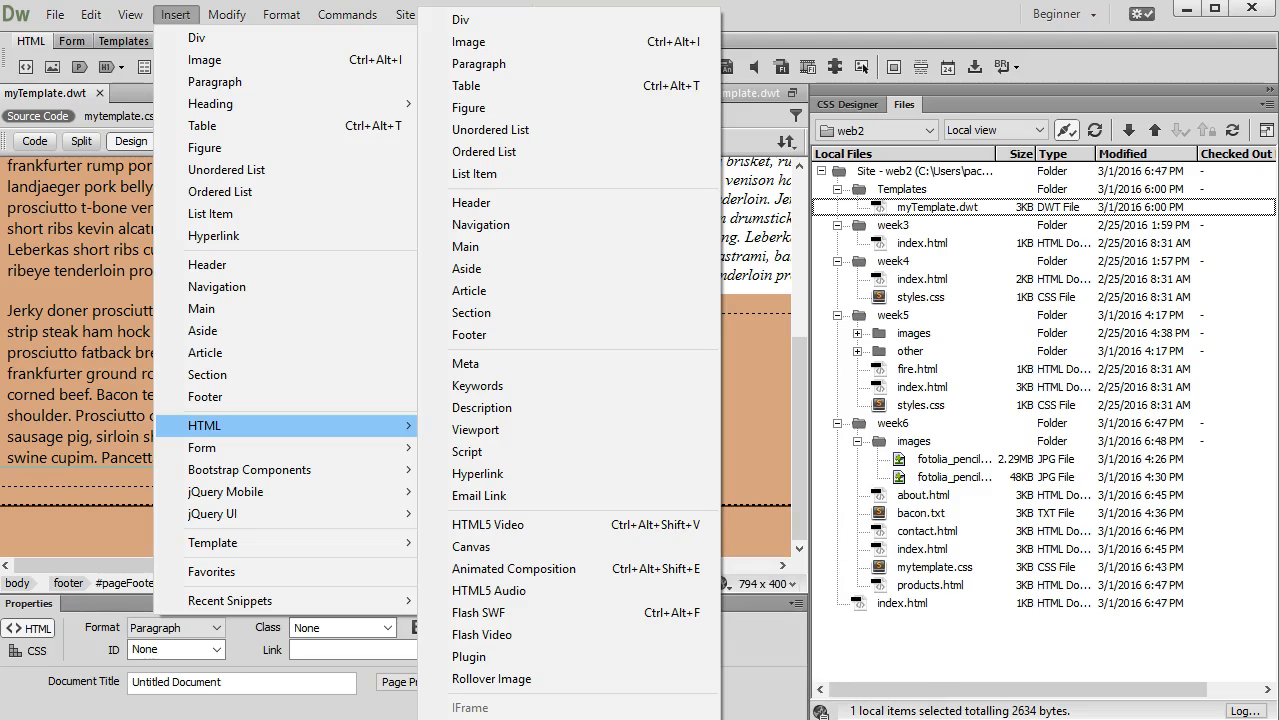
pyautogui.click(792, 580)
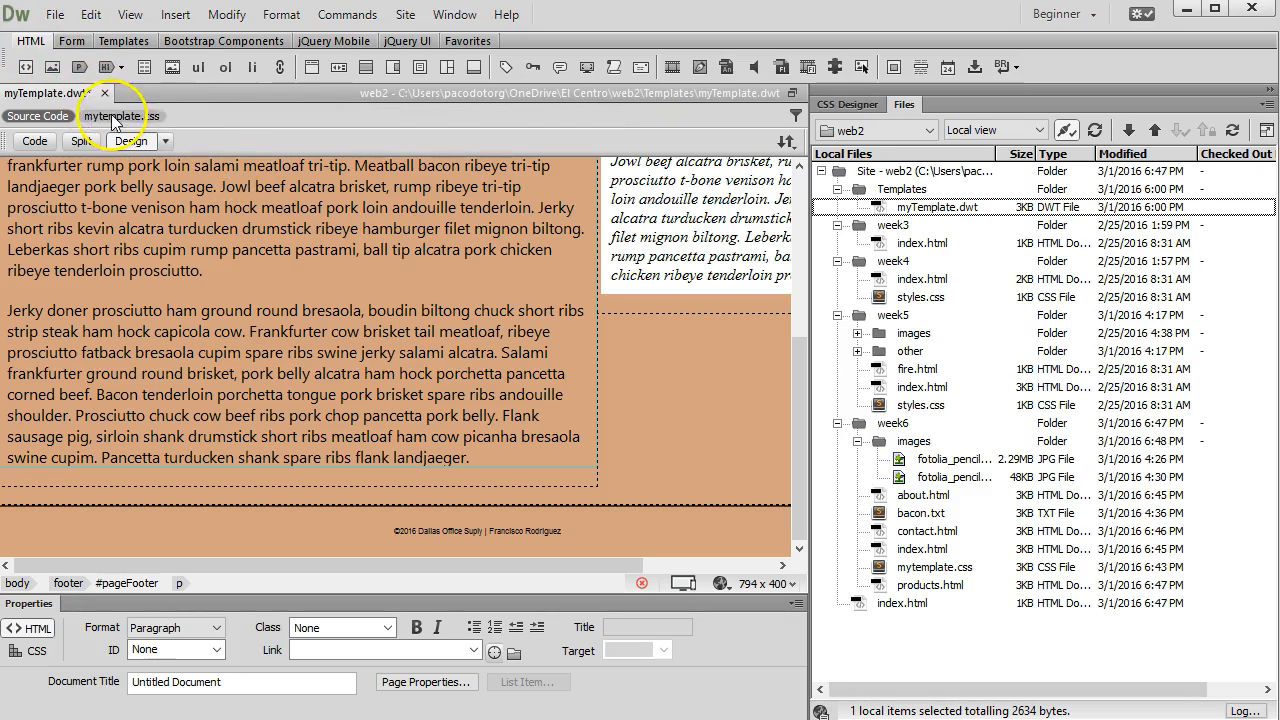
# Save myTemplate.dwt and update all week6 pages based on it: index, about, contact and products.
pyautogui.click(52, 16)
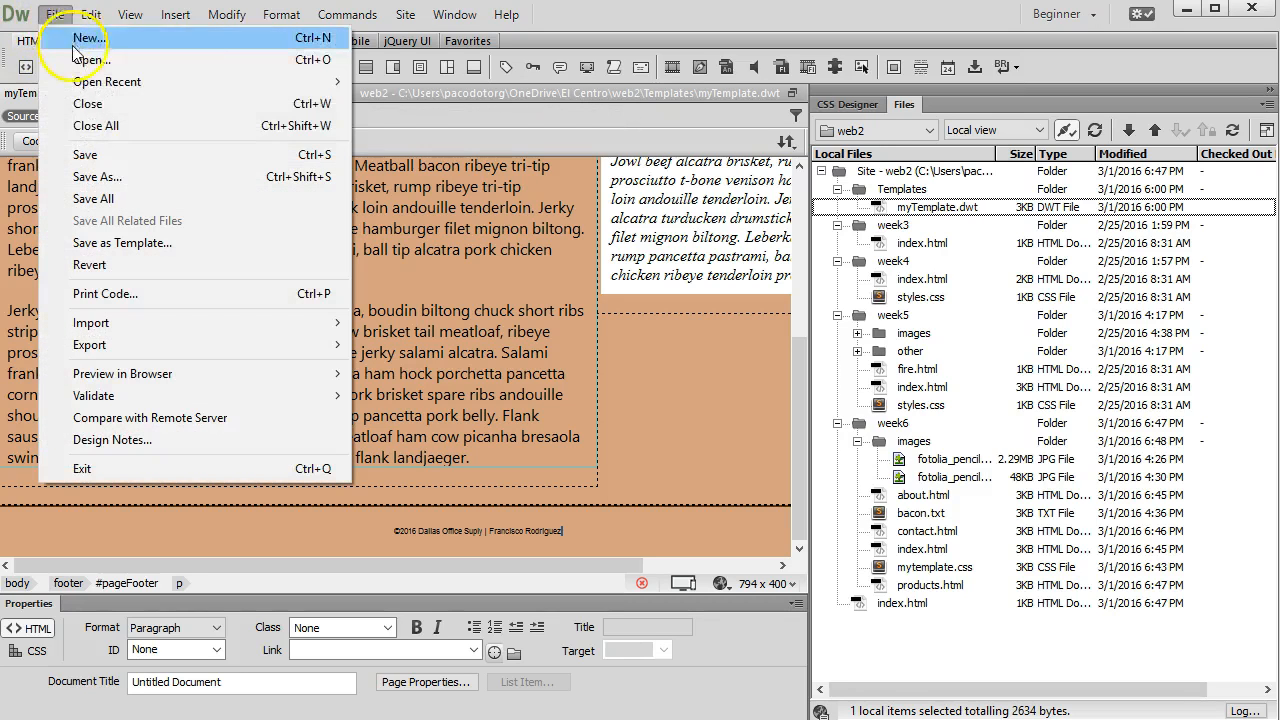
pyautogui.click(88, 157)
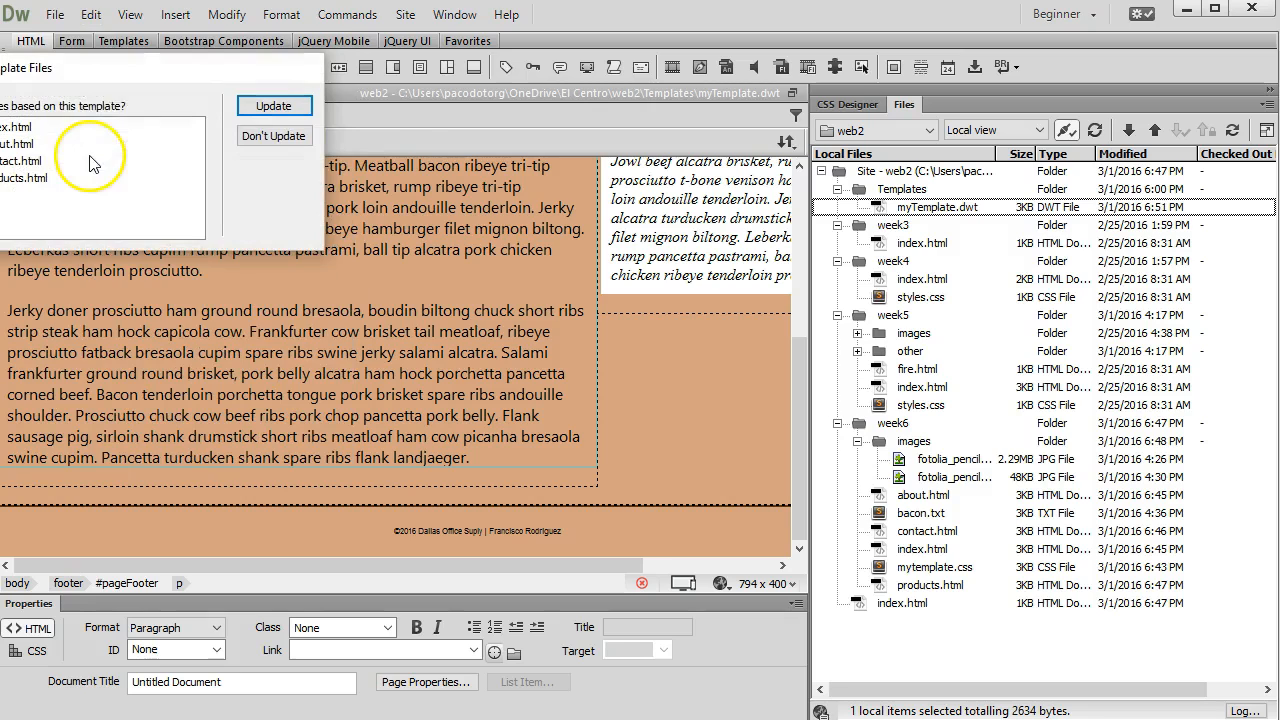
pyautogui.moveTo(107, 80); pyautogui.dragTo(333, 163)
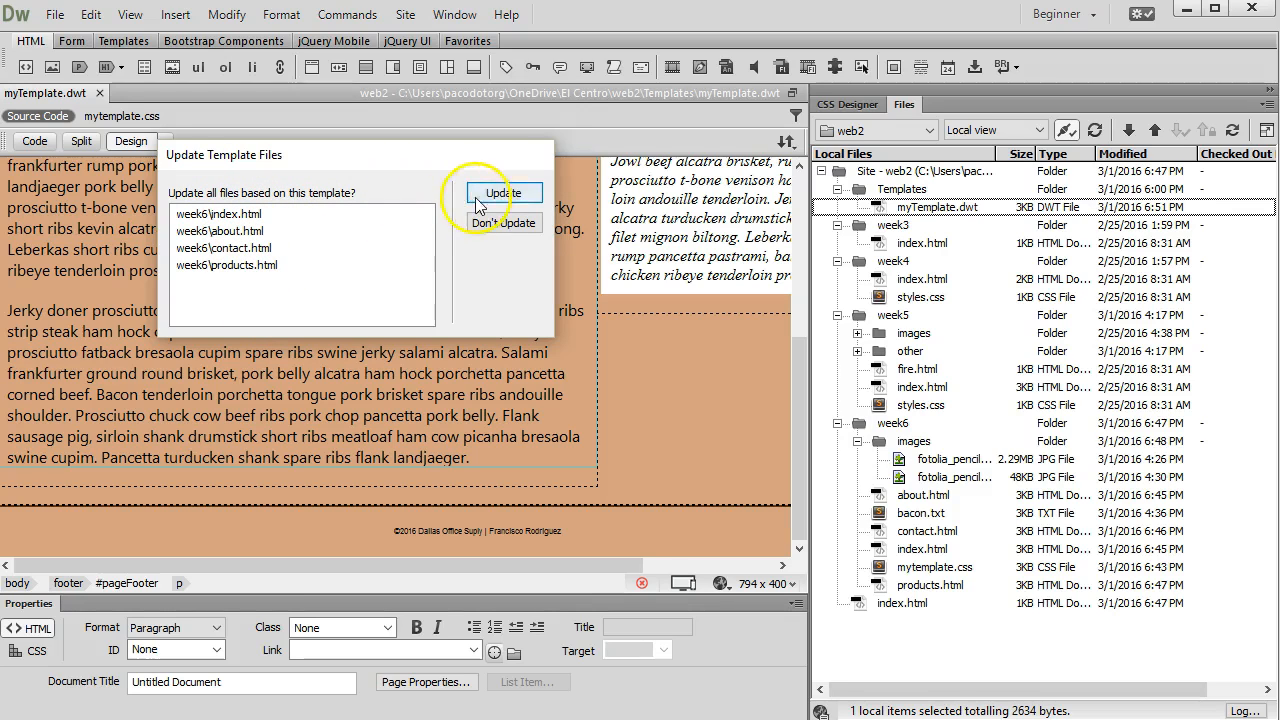
pyautogui.click(522, 199)
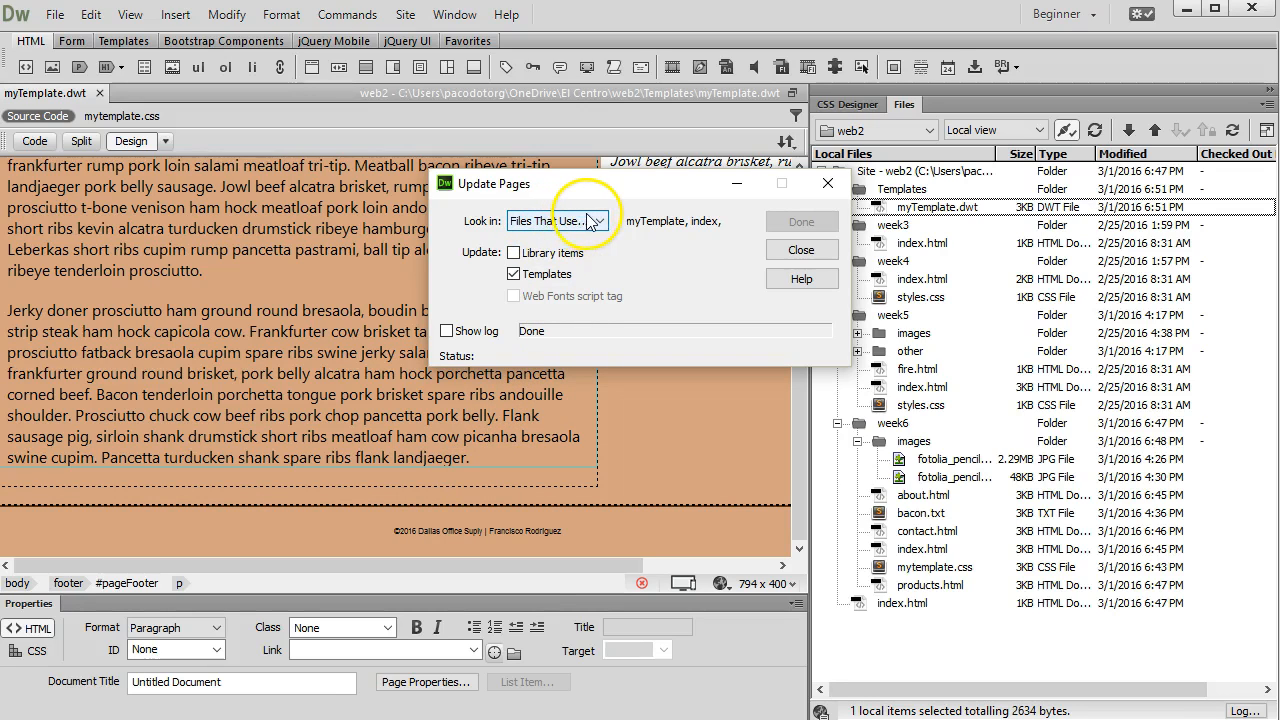
# Run the template update across the entire web2 site and close the Update Pages dialog.
pyautogui.click(556, 222)
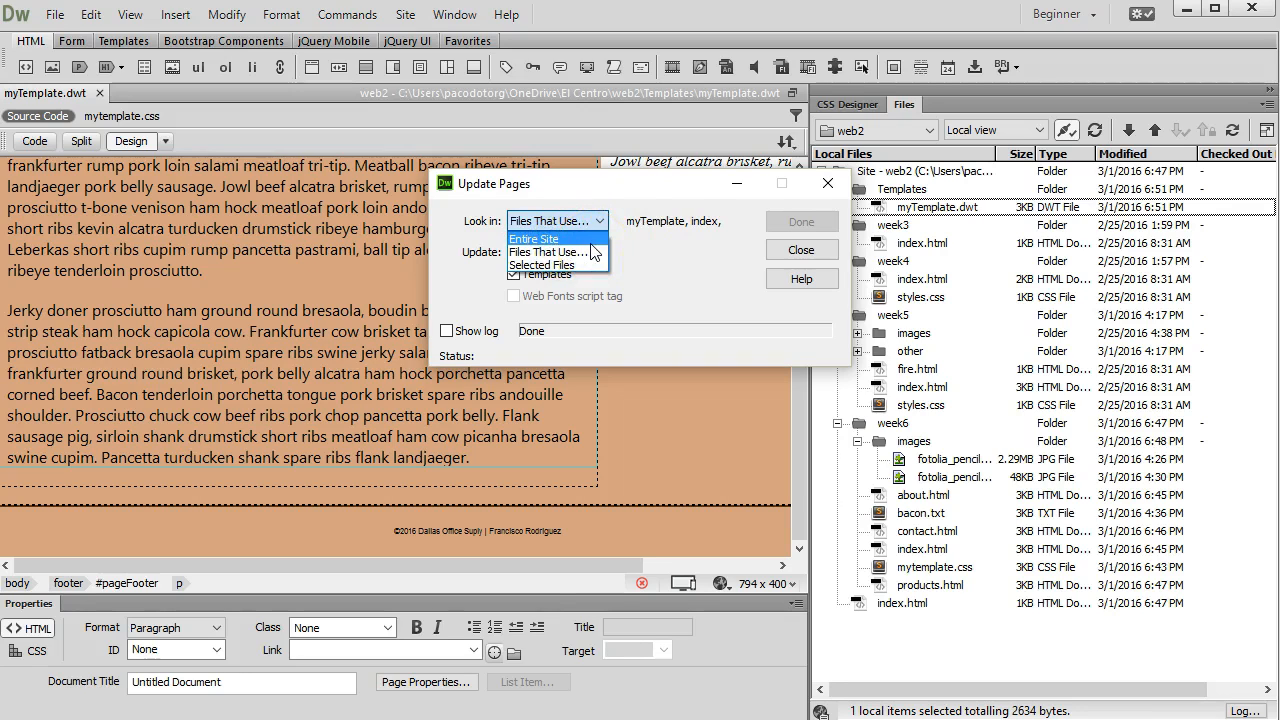
pyautogui.click(578, 239)
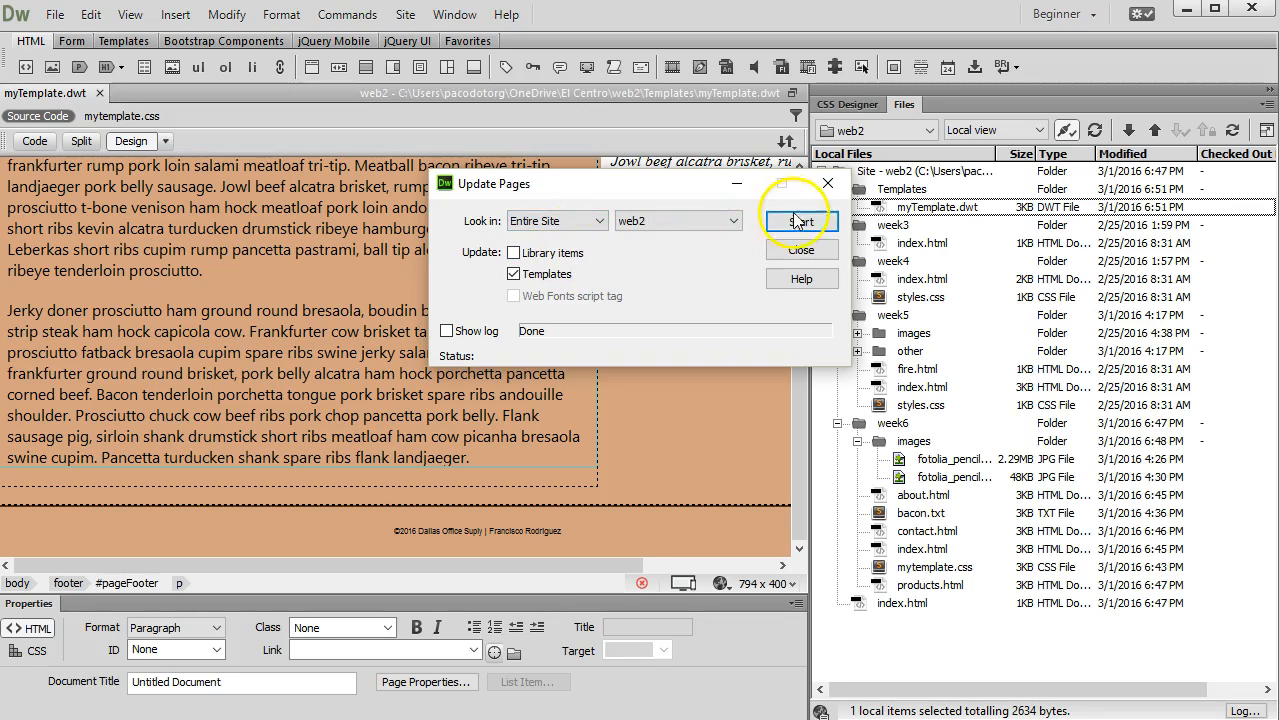
pyautogui.click(801, 222)
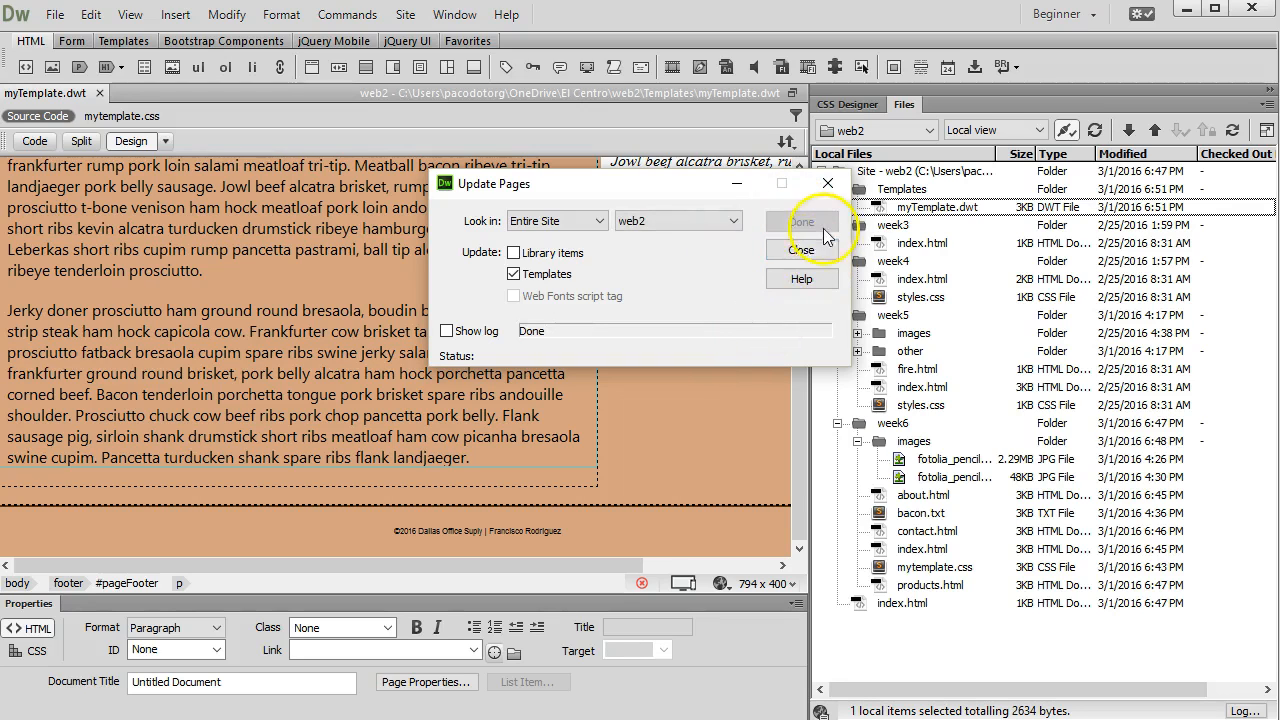
pyautogui.click(800, 251)
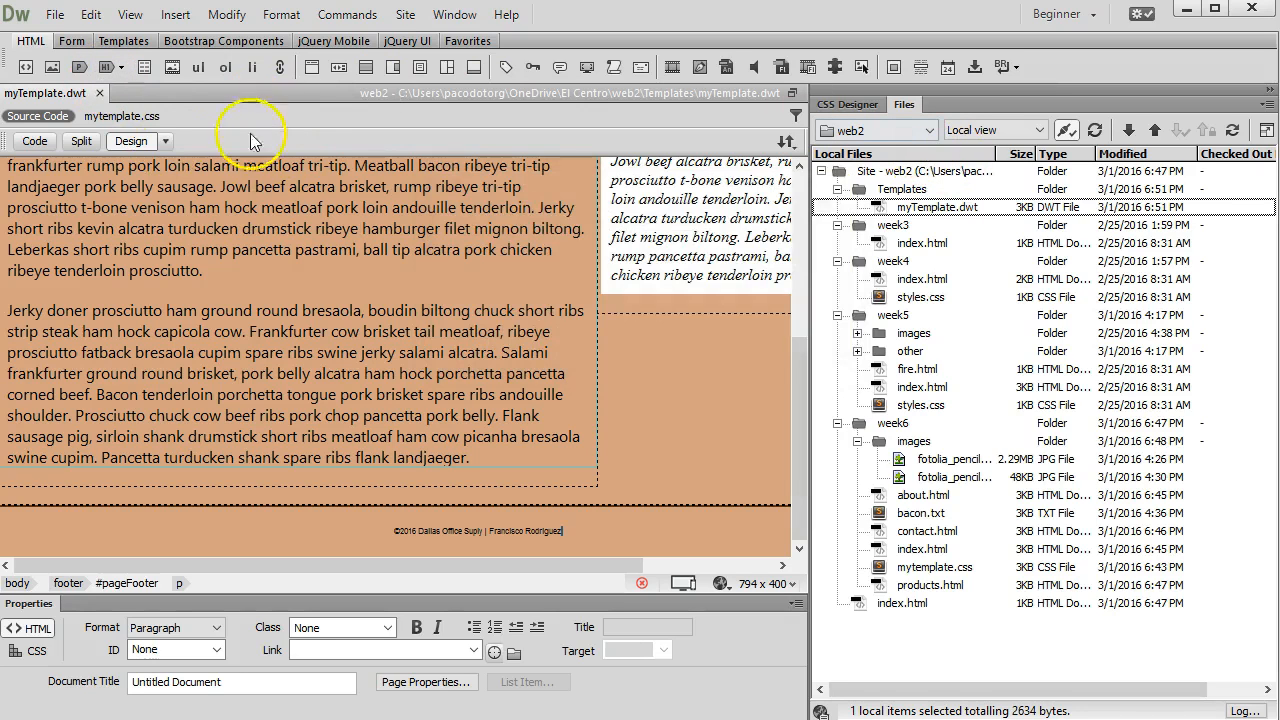
# Select the "Welcome!" heading in myTemplate.dwt and open the #mainContent #contentArticle h1 rule of mytemplate.css.
pyautogui.scroll(5, 200, 214)
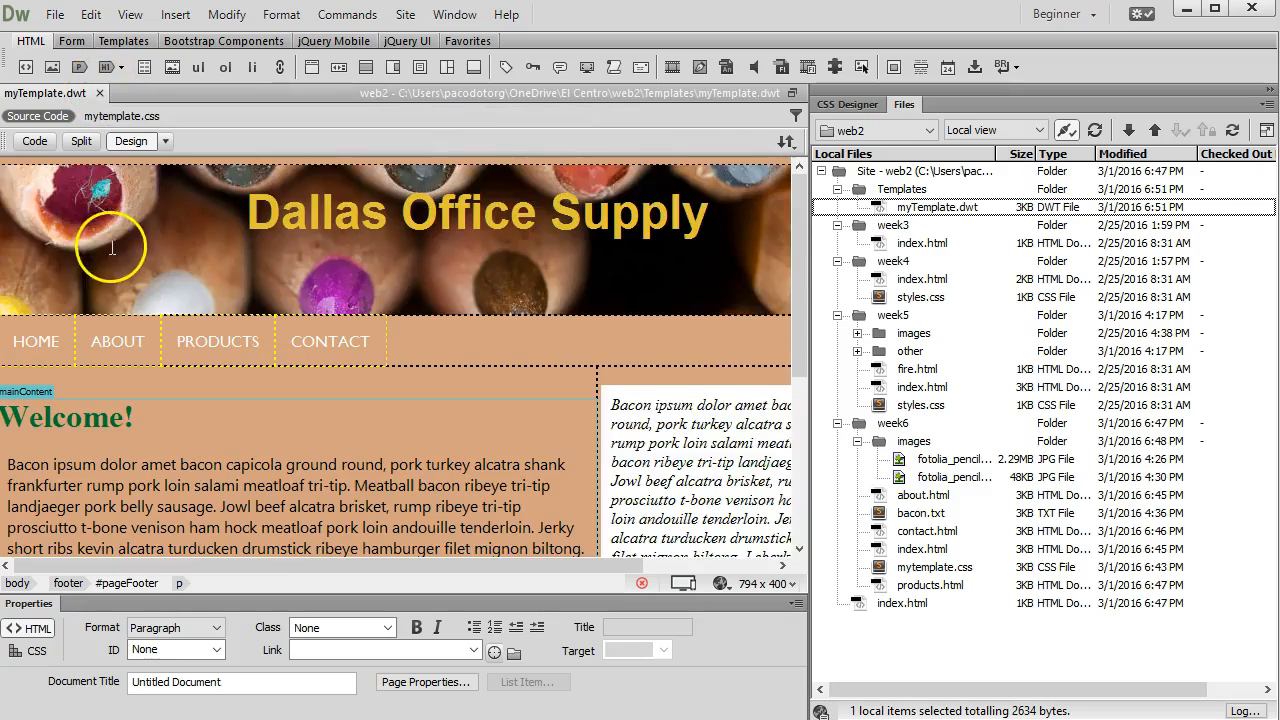
pyautogui.scroll(-4, 109, 229)
pyautogui.doubleClick(88, 192)
pyautogui.moveTo(150, 188); pyautogui.dragTo(1, 190)
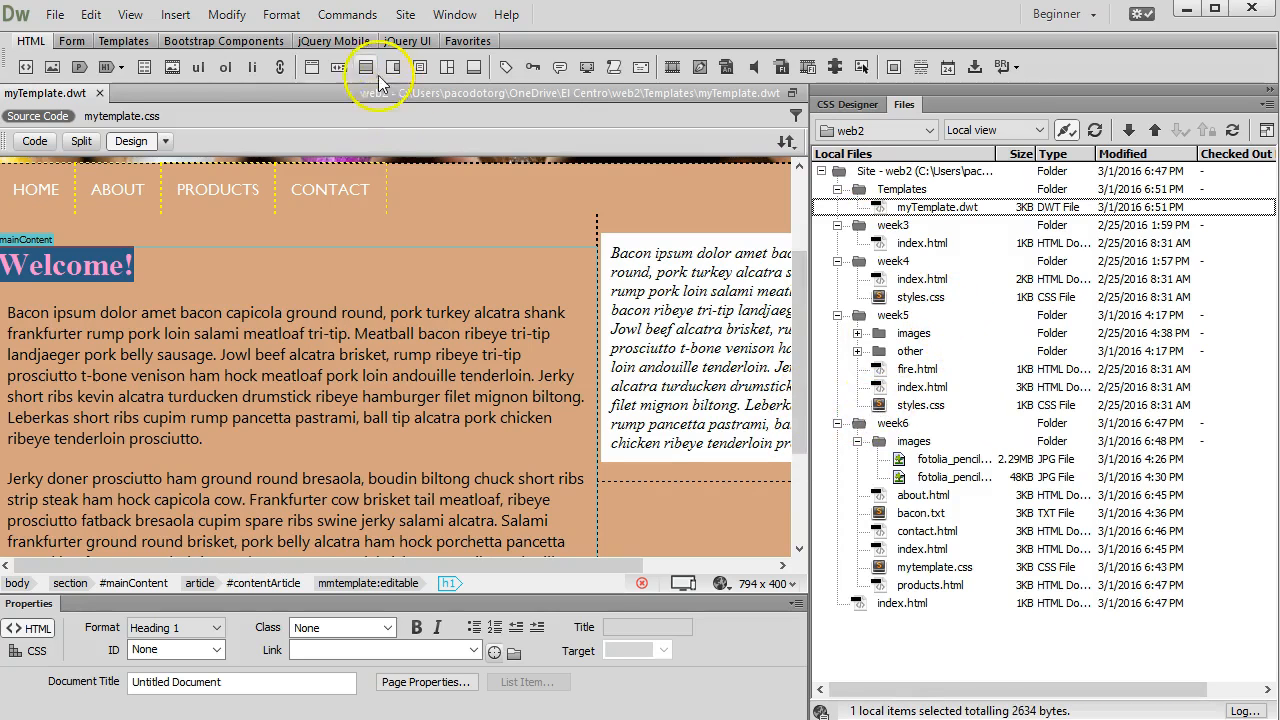
pyautogui.click(843, 104)
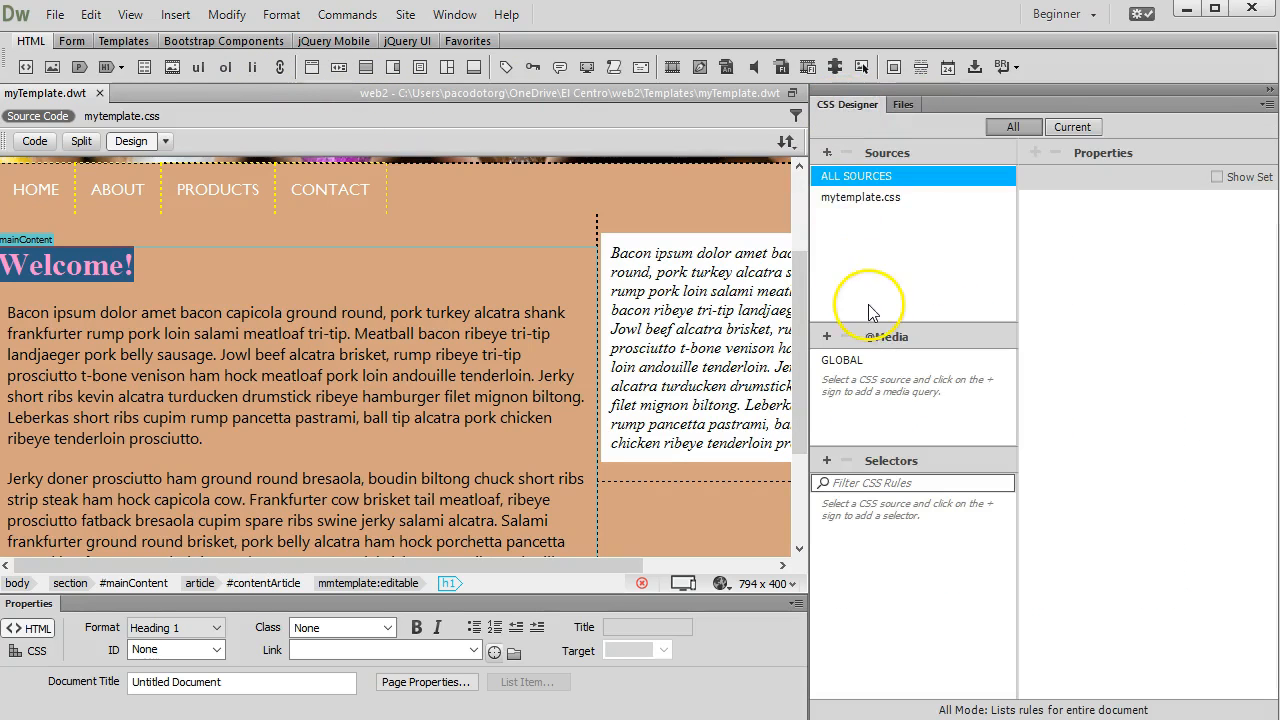
pyautogui.click(866, 200)
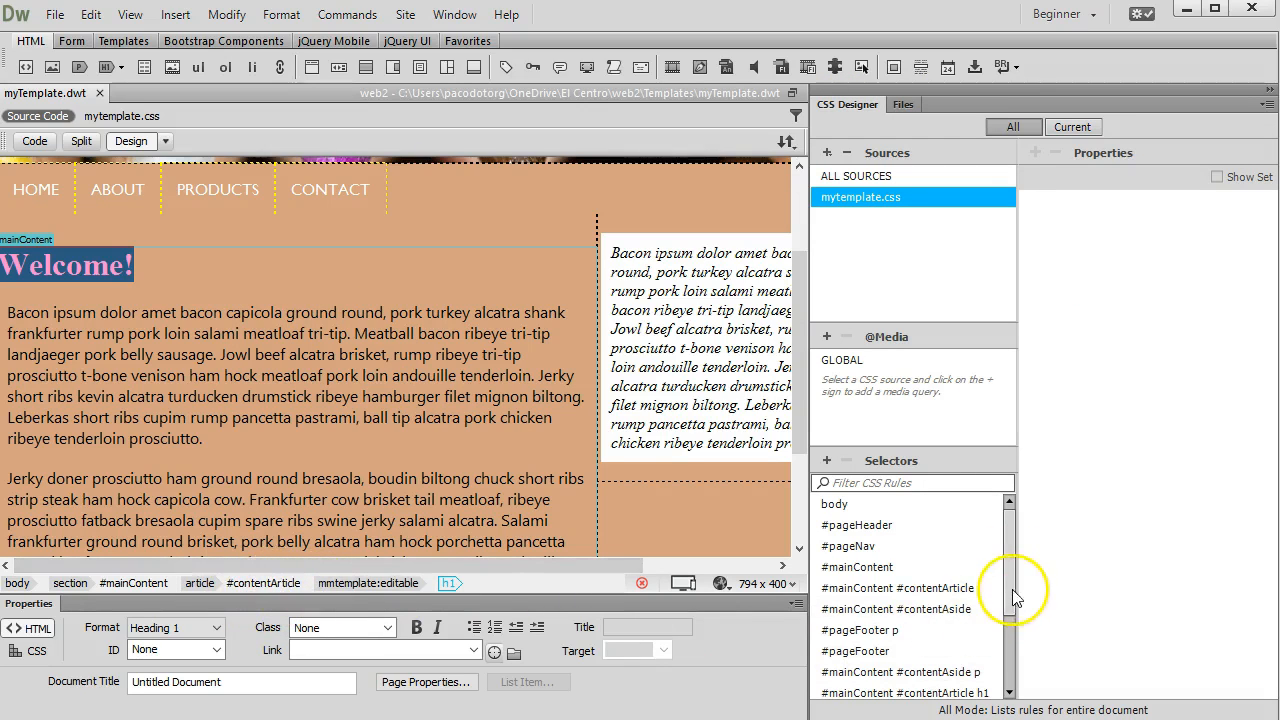
pyautogui.scroll(-2, 995, 620)
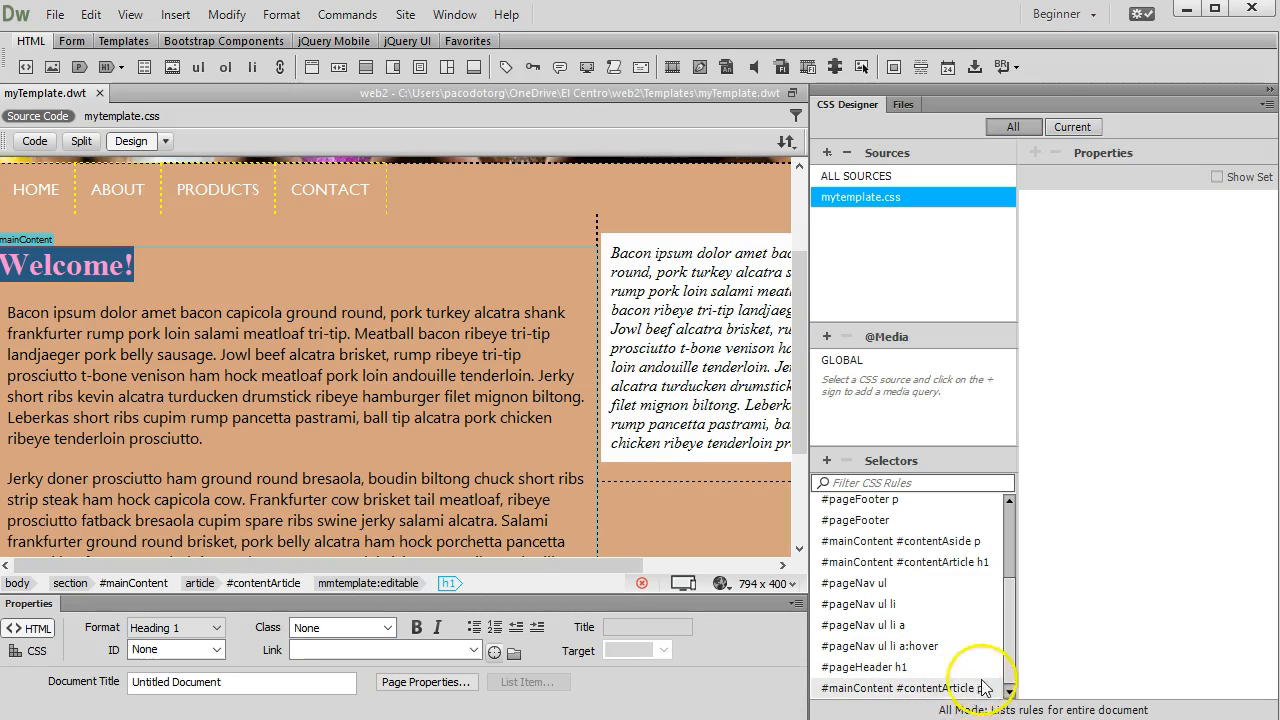
pyautogui.click(930, 562)
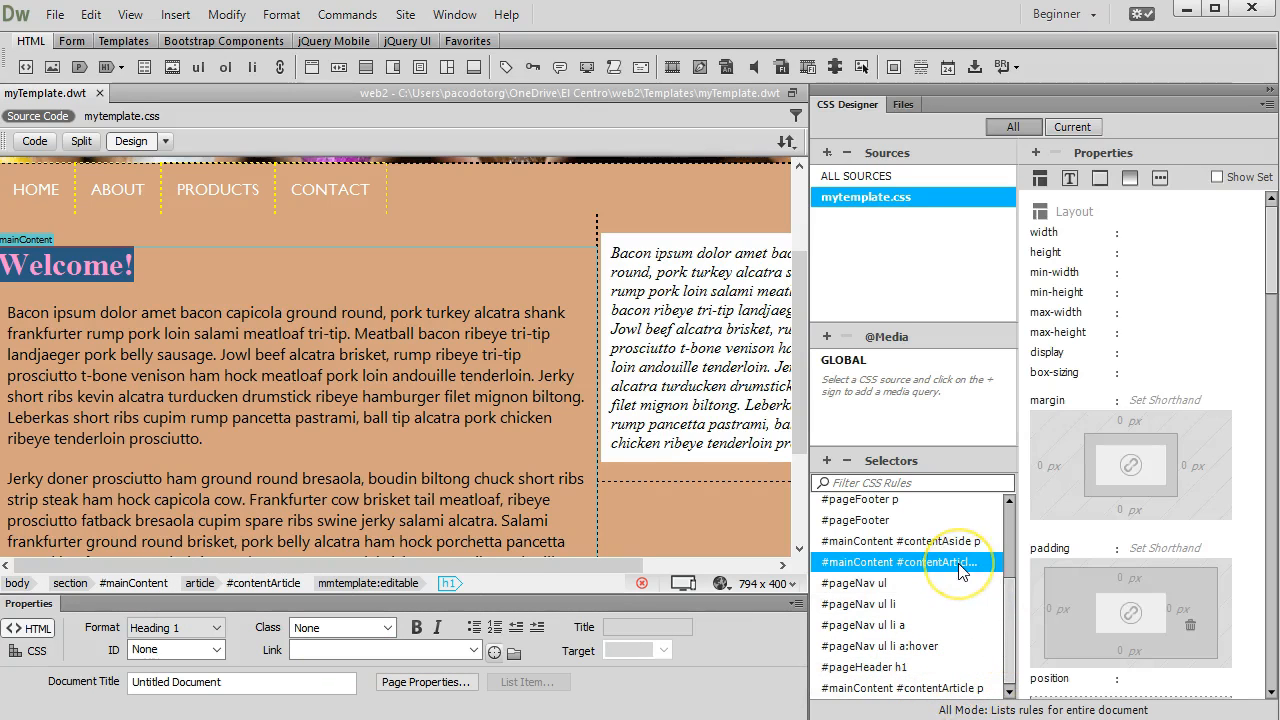
# Set the font-size of the #mainContent #contentArticle h1 rule to 3 em.
pyautogui.click(1069, 178)
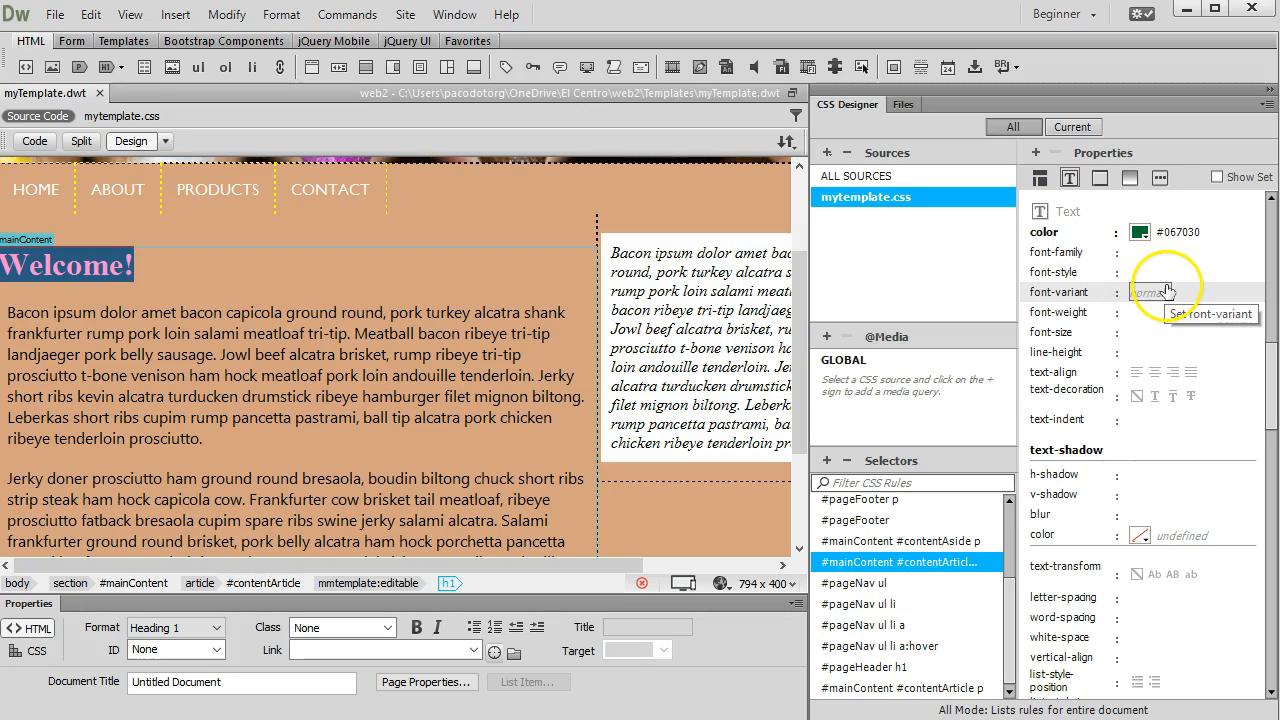
pyautogui.scroll(2, 1145, 320)
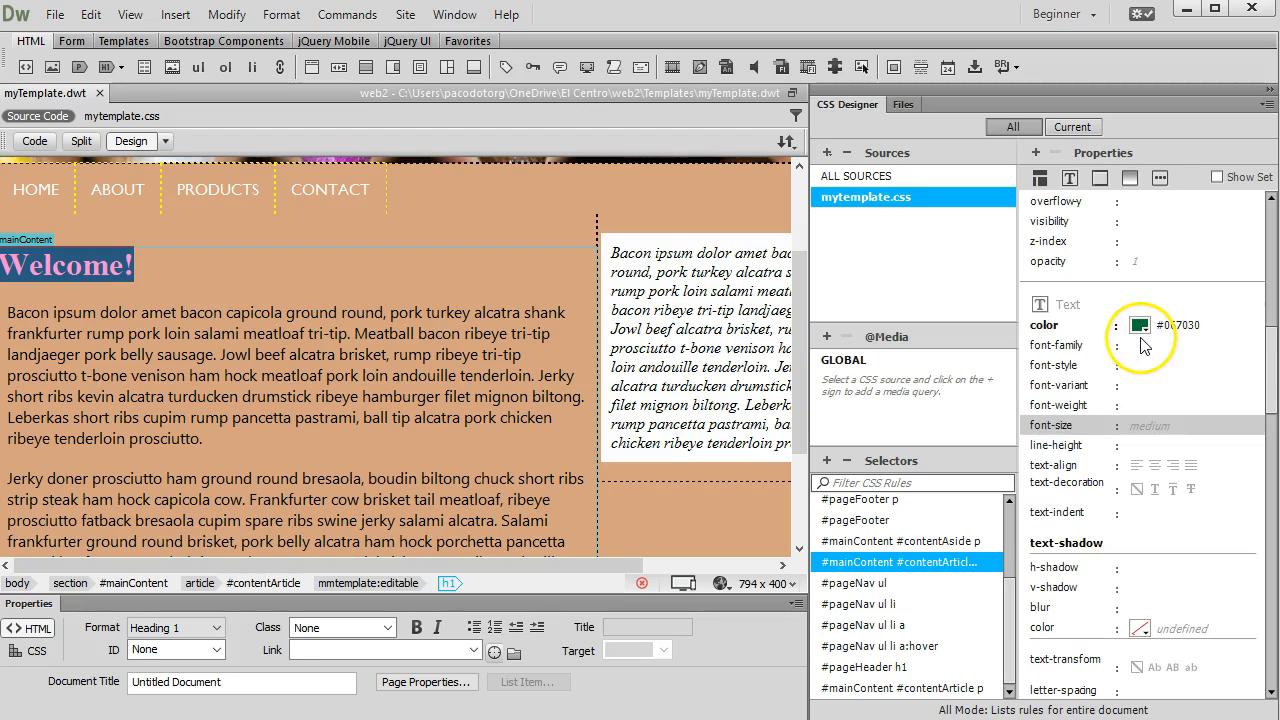
pyautogui.click(1135, 428)
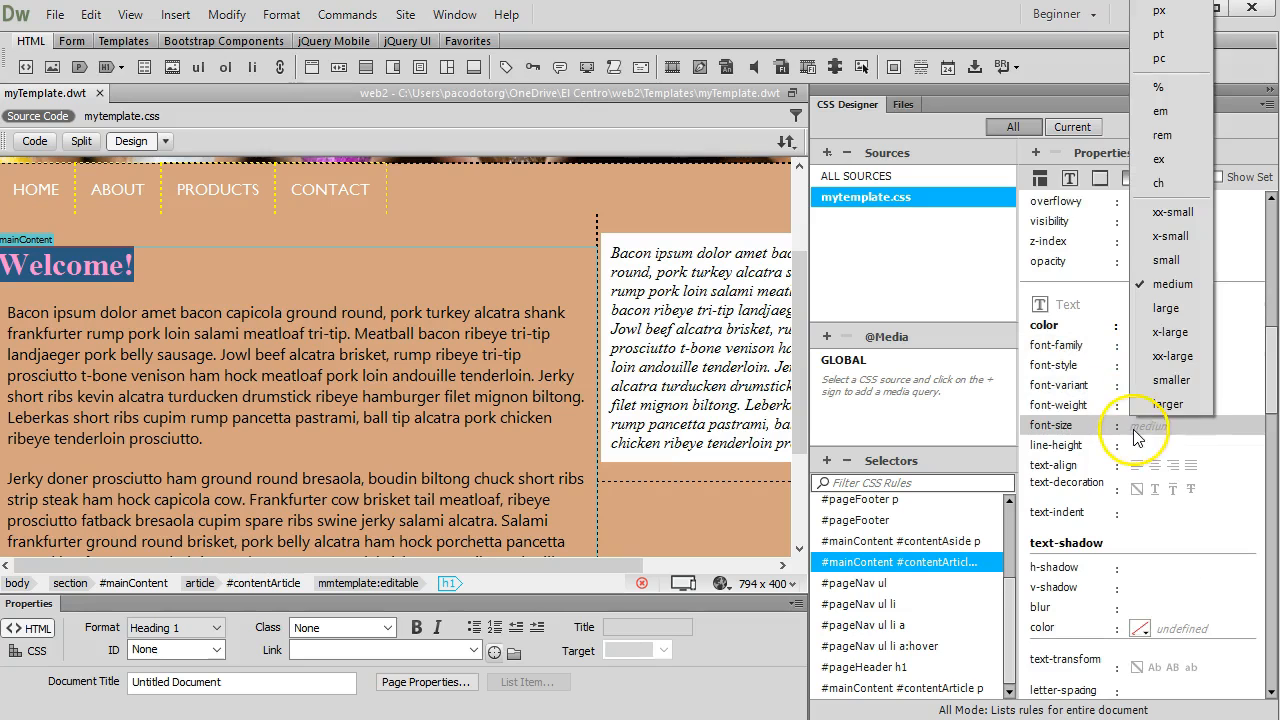
pyautogui.click(1176, 113)
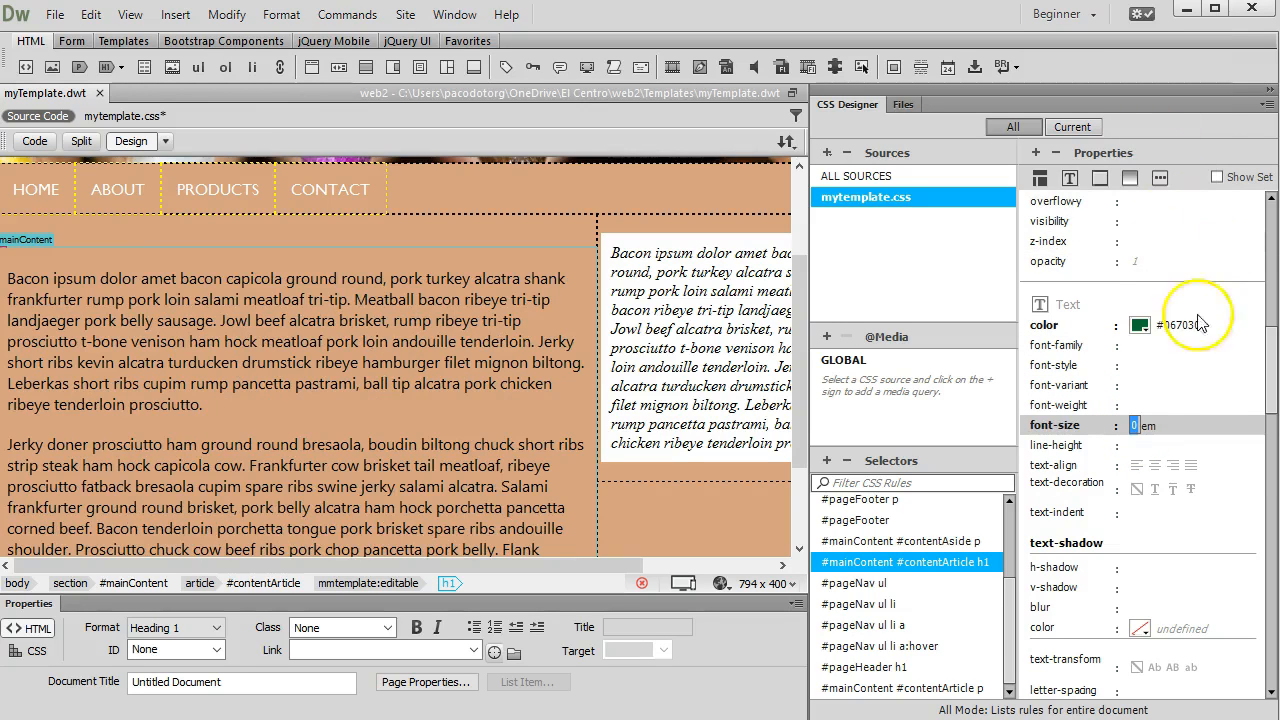
pyautogui.write('2')
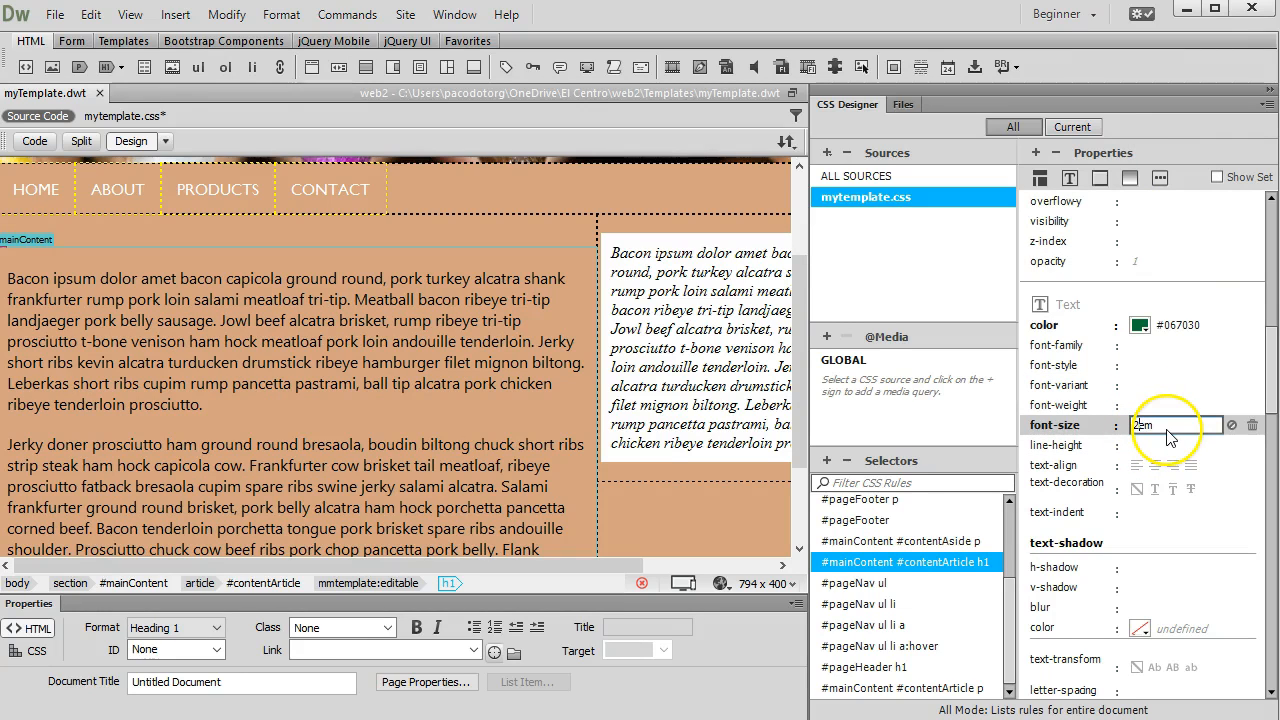
pyautogui.press('Return')
pyautogui.click(1138, 427)
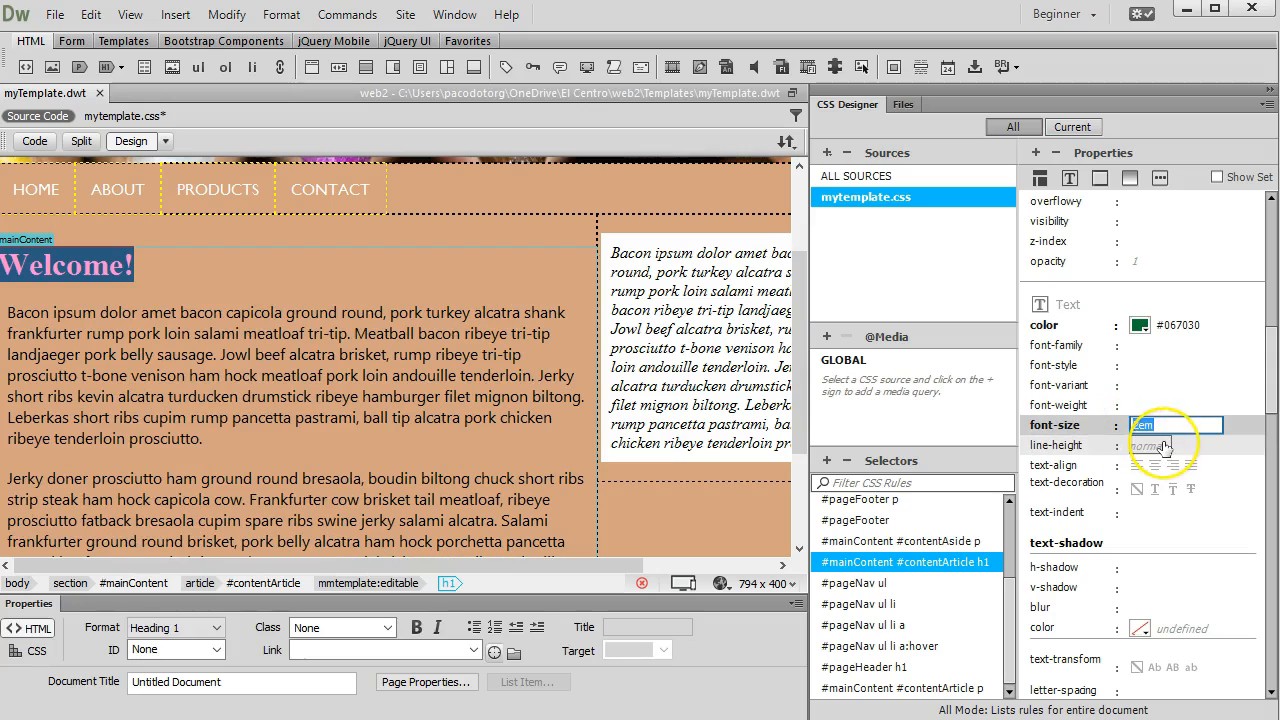
pyautogui.press('Left')
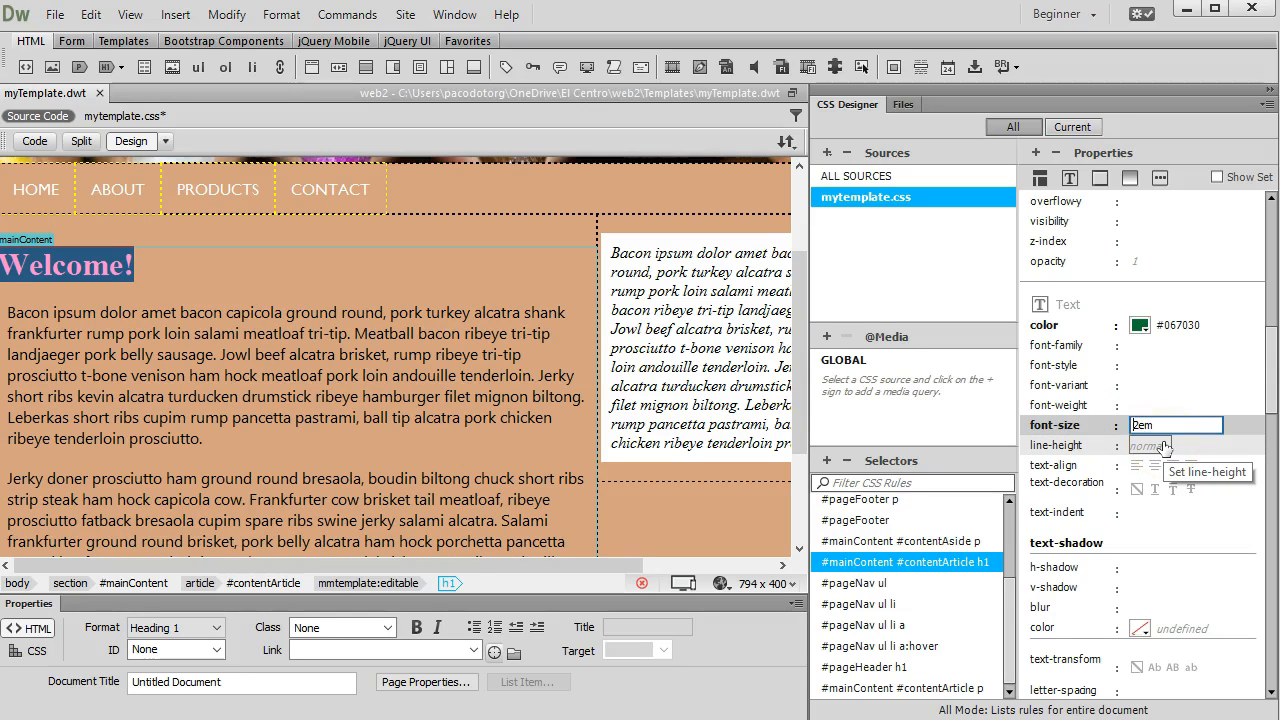
pyautogui.press('Return')
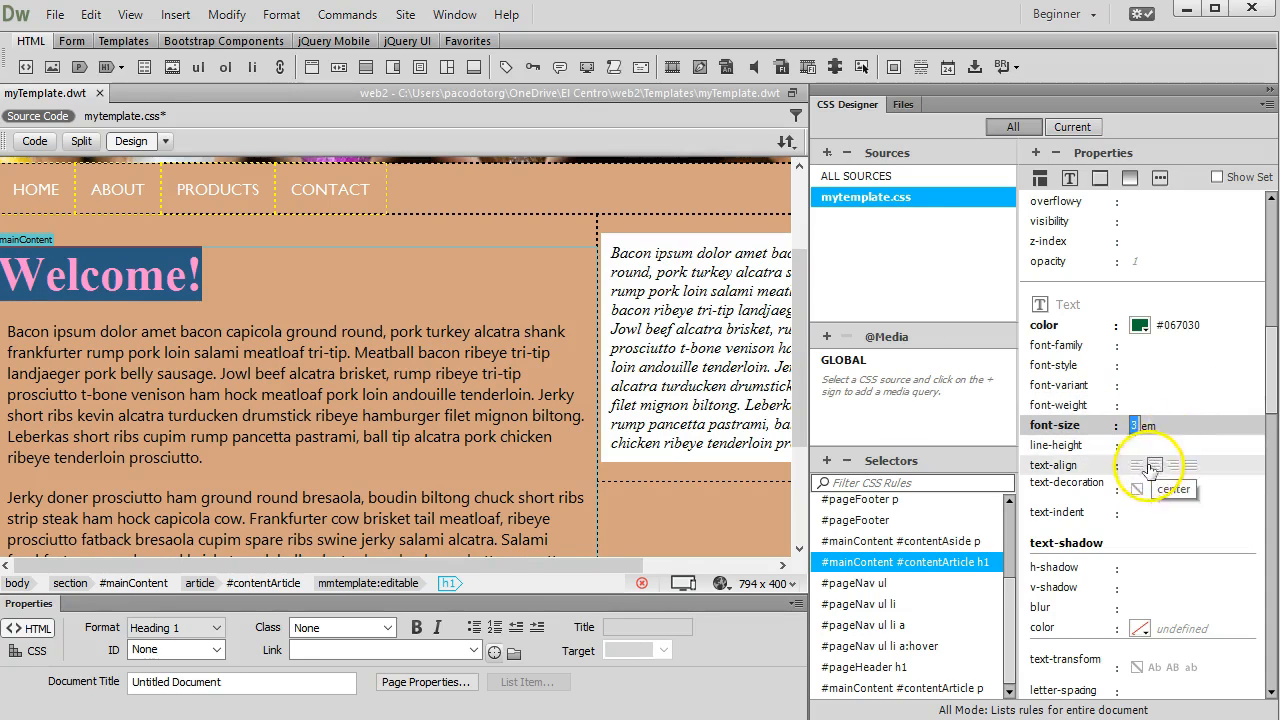
# Set the font-style of the #mainContent #contentArticle h1 rule to italic.
pyautogui.click(1141, 366)
pyautogui.click(1157, 406)
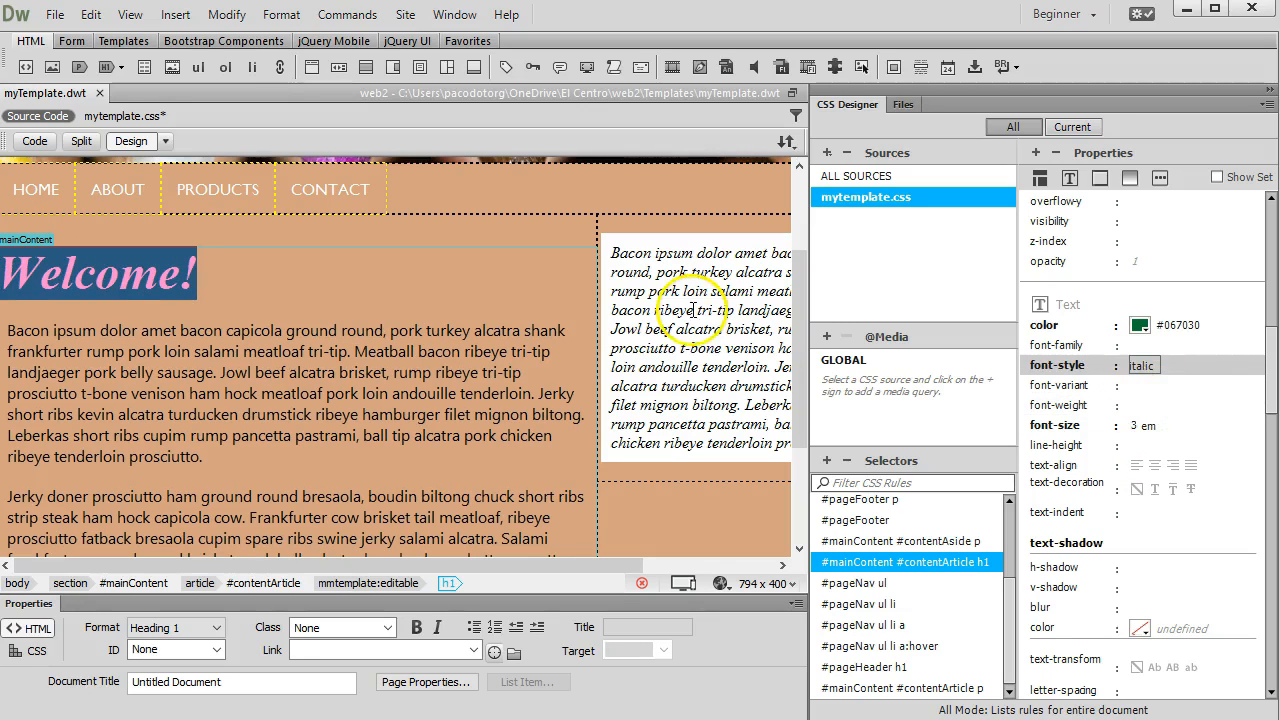
pyautogui.click(505, 288)
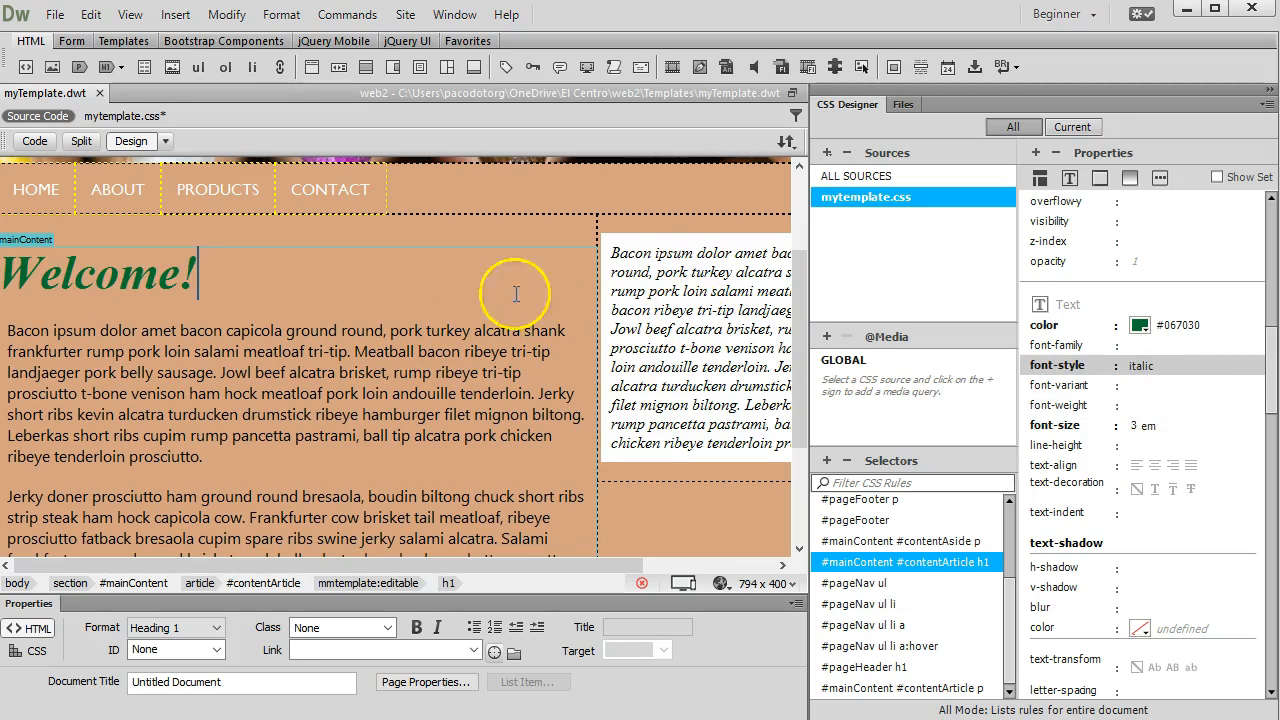
# Insert a separate line reading "Special announcement" above the existing text in the template's contentAside area.
pyautogui.click(614, 250)
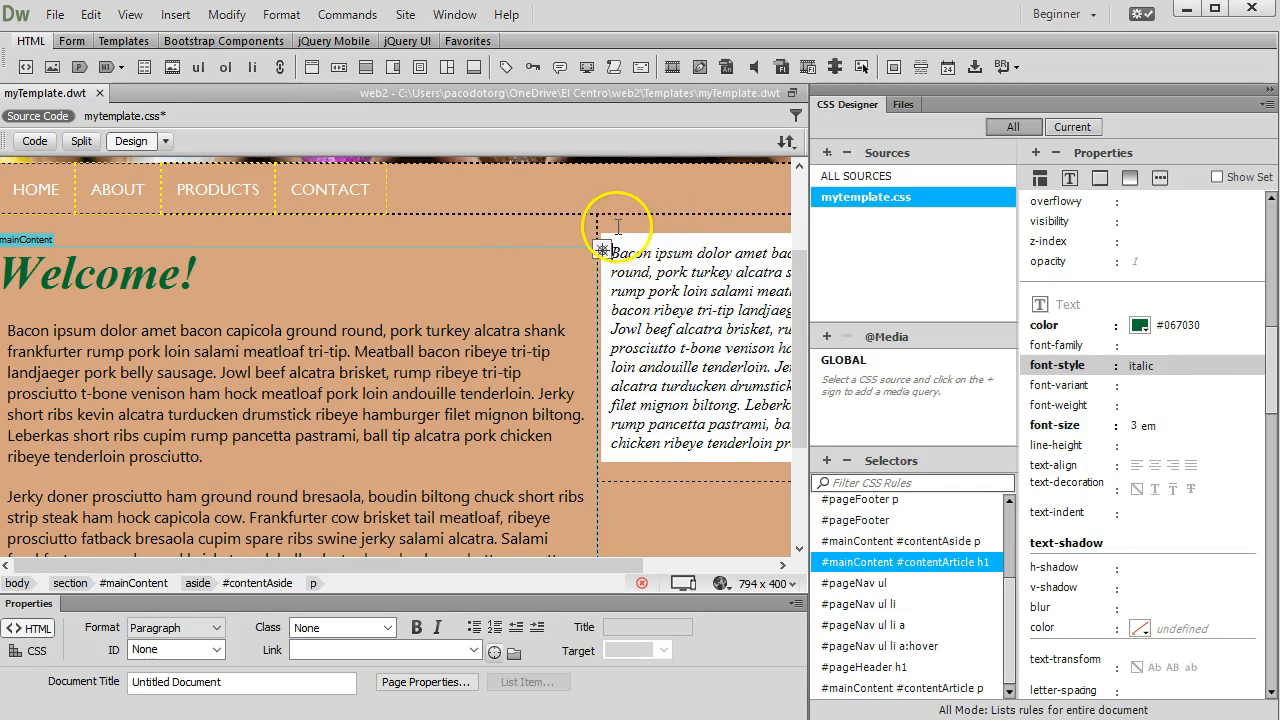
pyautogui.scroll(1, 610, 400)
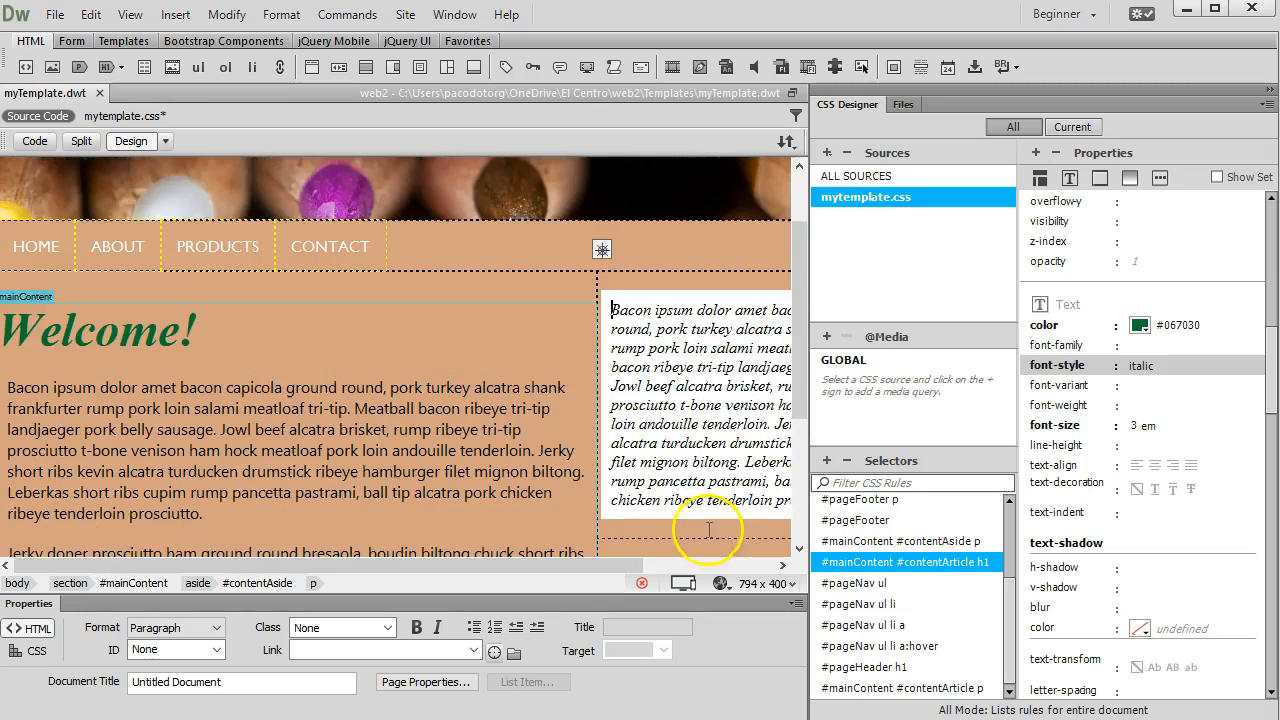
pyautogui.moveTo(617, 568); pyautogui.dragTo(720, 566)
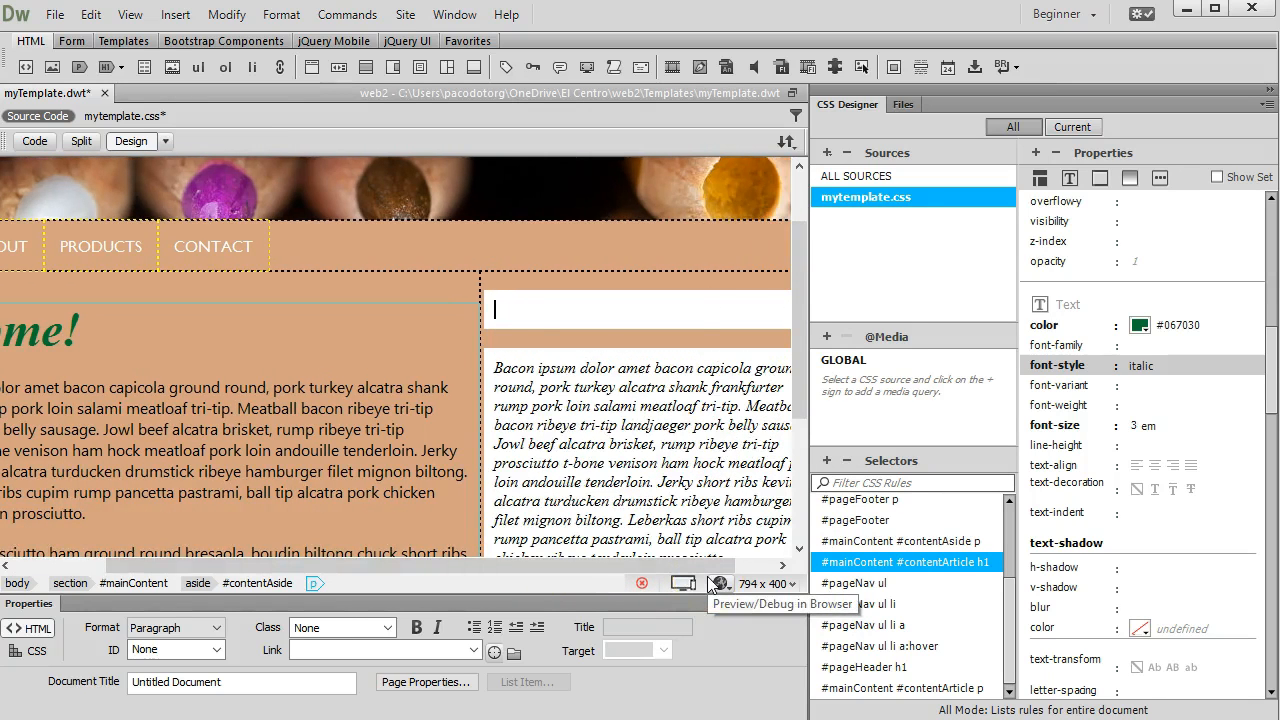
pyautogui.press('Delete')
pyautogui.write('SS')
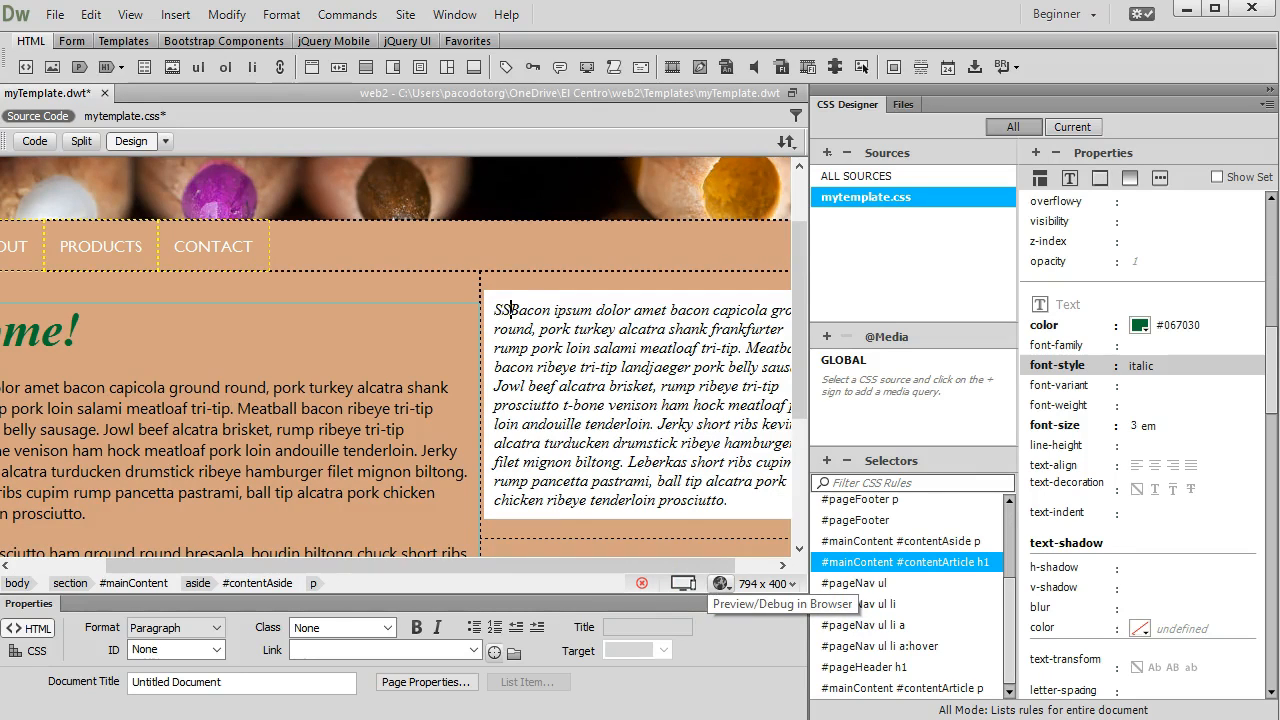
pyautogui.press('BackSpace')
pyautogui.press('BackSpace')
pyautogui.write('Special')
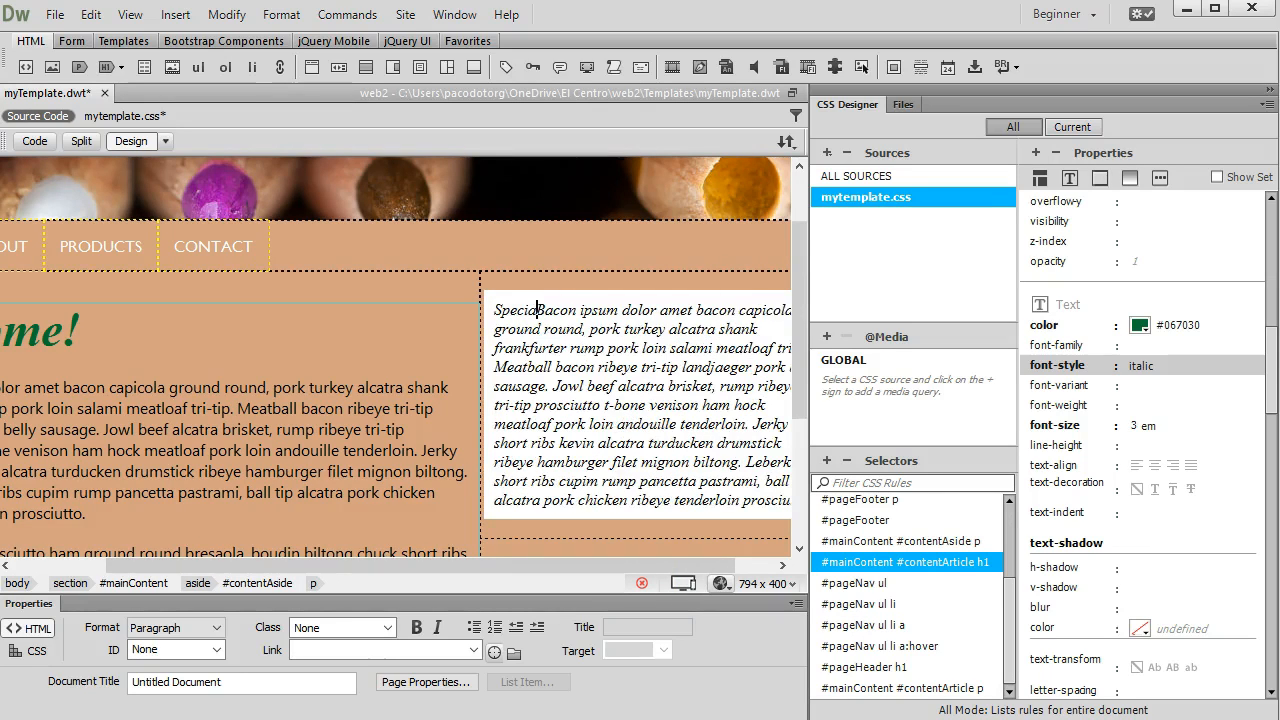
pyautogui.write(' announceme')
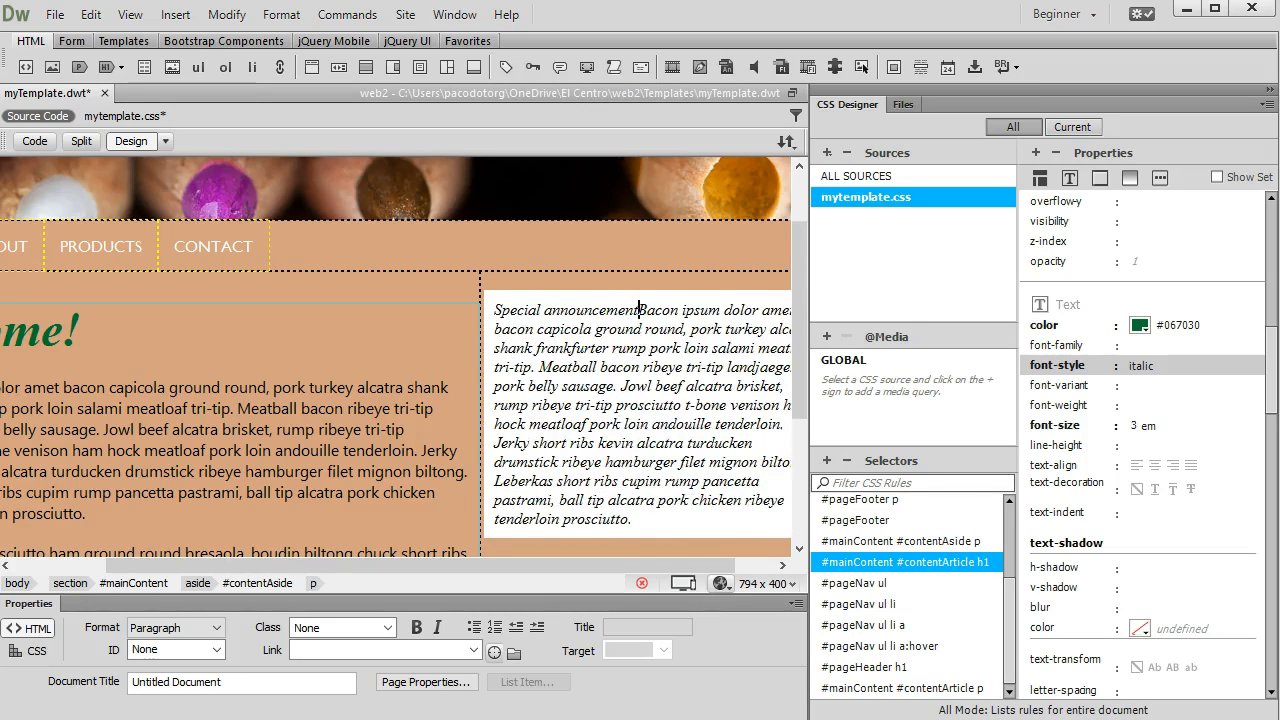
pyautogui.write('nt')
pyautogui.press('Return')
# Format the "Special announcement" line in the aside as Heading 2.
pyautogui.scroll(1, 549, 335)
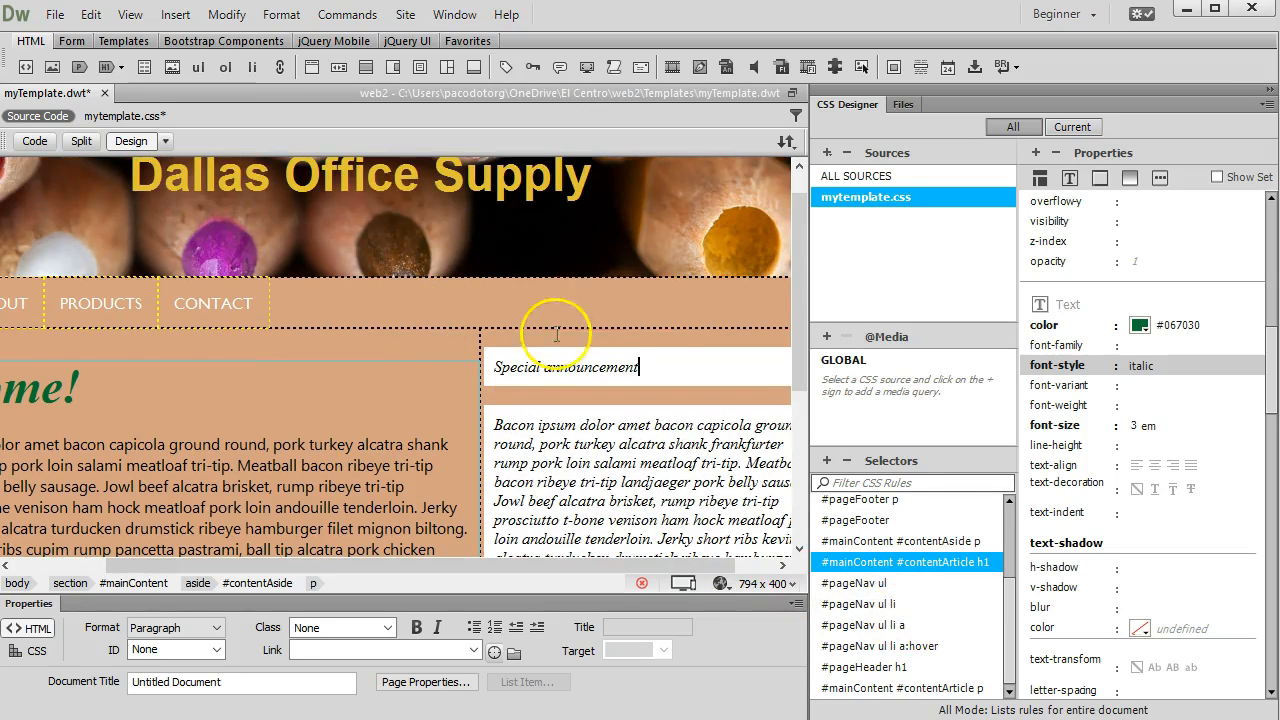
pyautogui.click(662, 382)
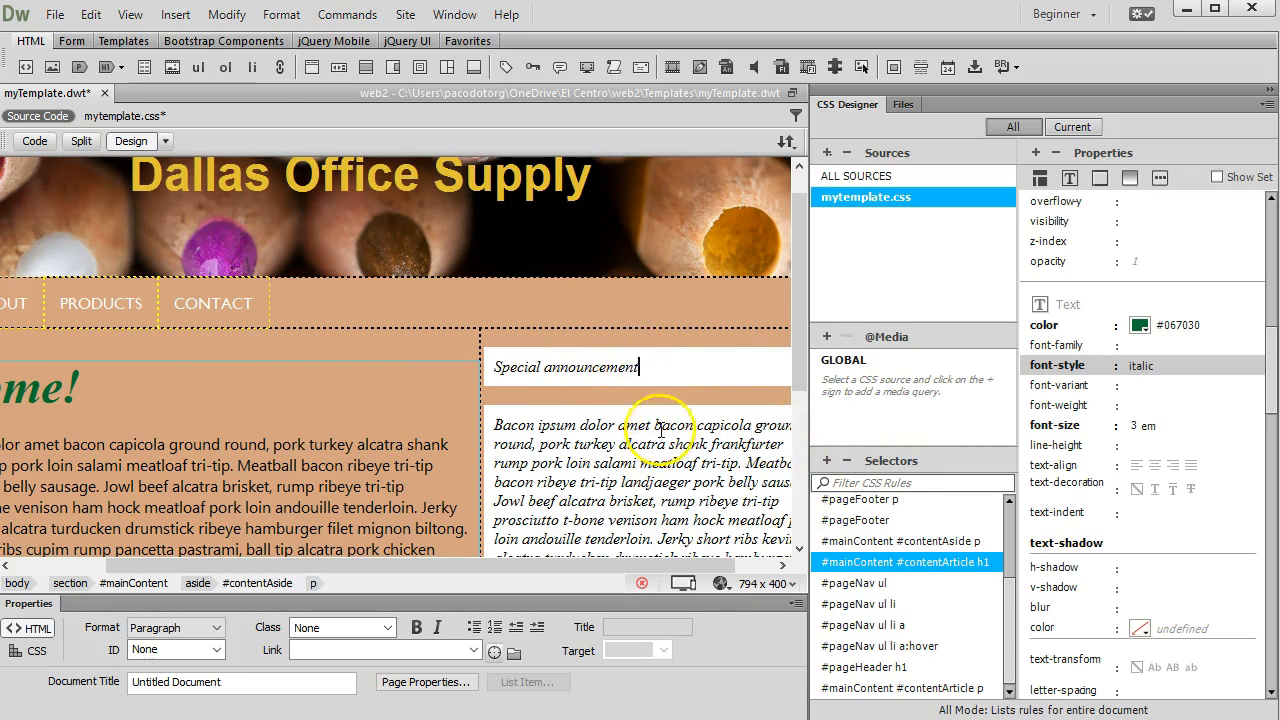
pyautogui.moveTo(640, 368); pyautogui.dragTo(452, 337)
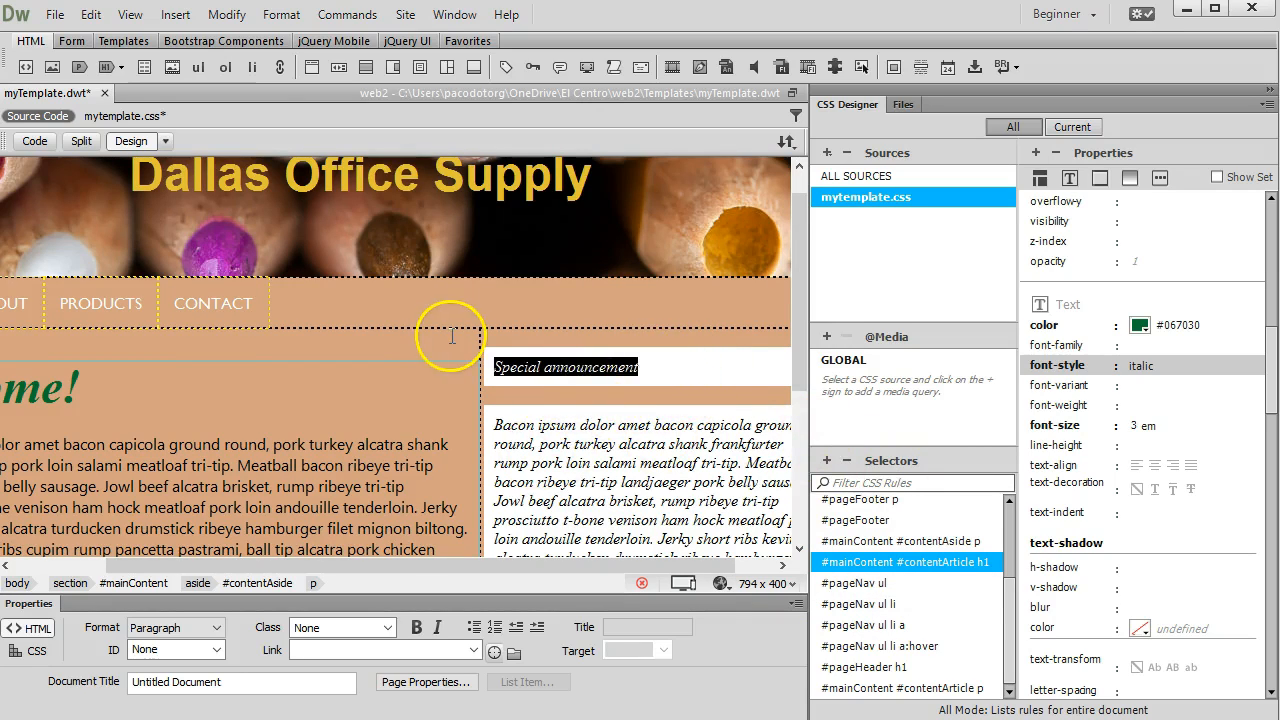
pyautogui.scroll(1, 451, 337)
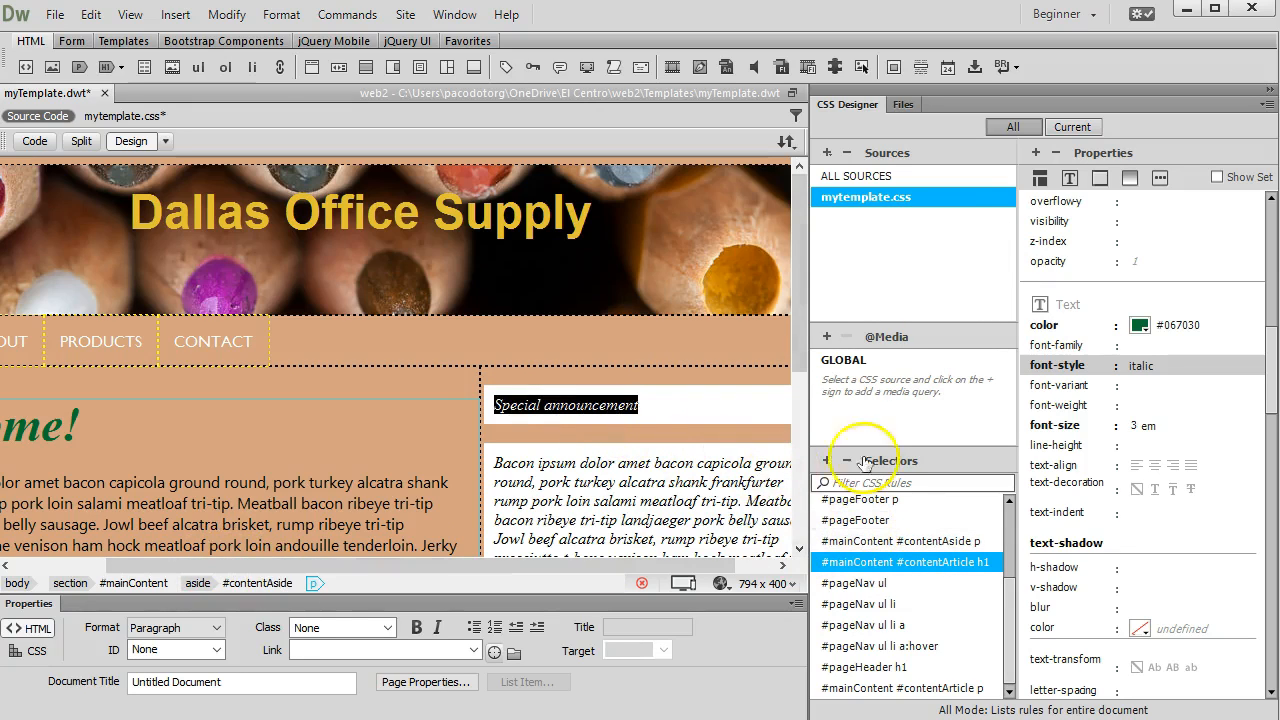
pyautogui.click(170, 628)
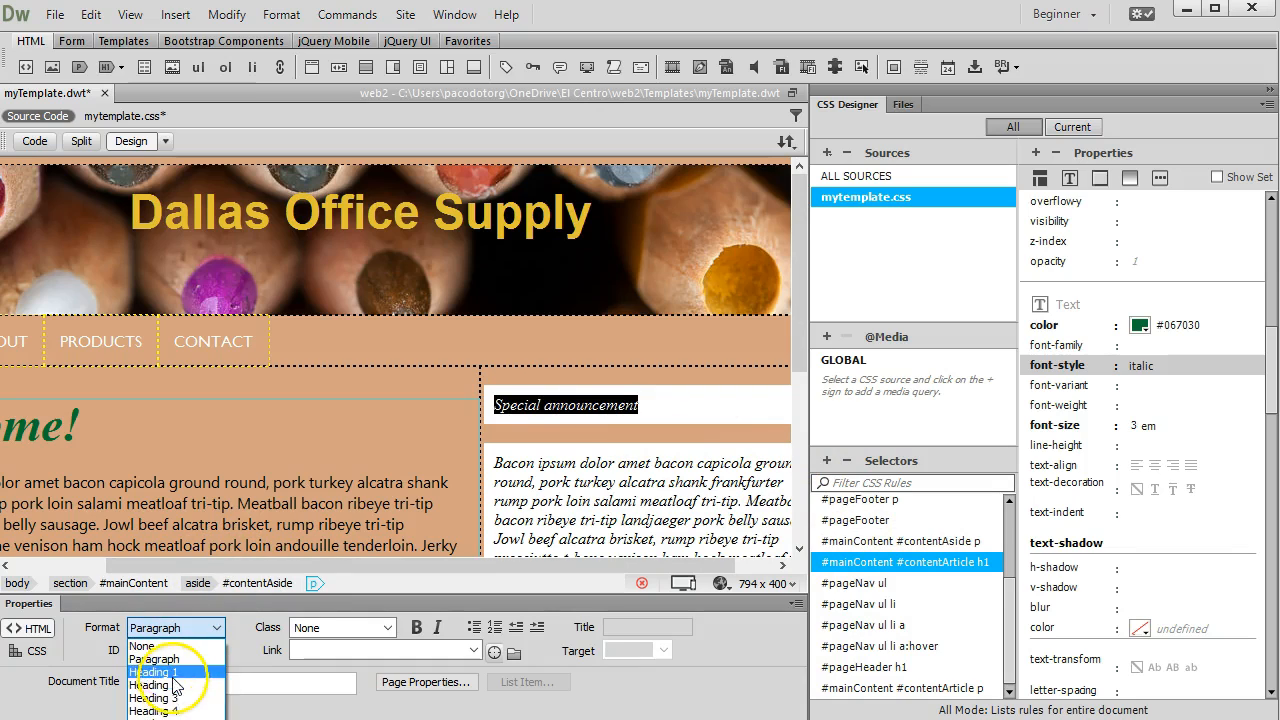
pyautogui.click(176, 676)
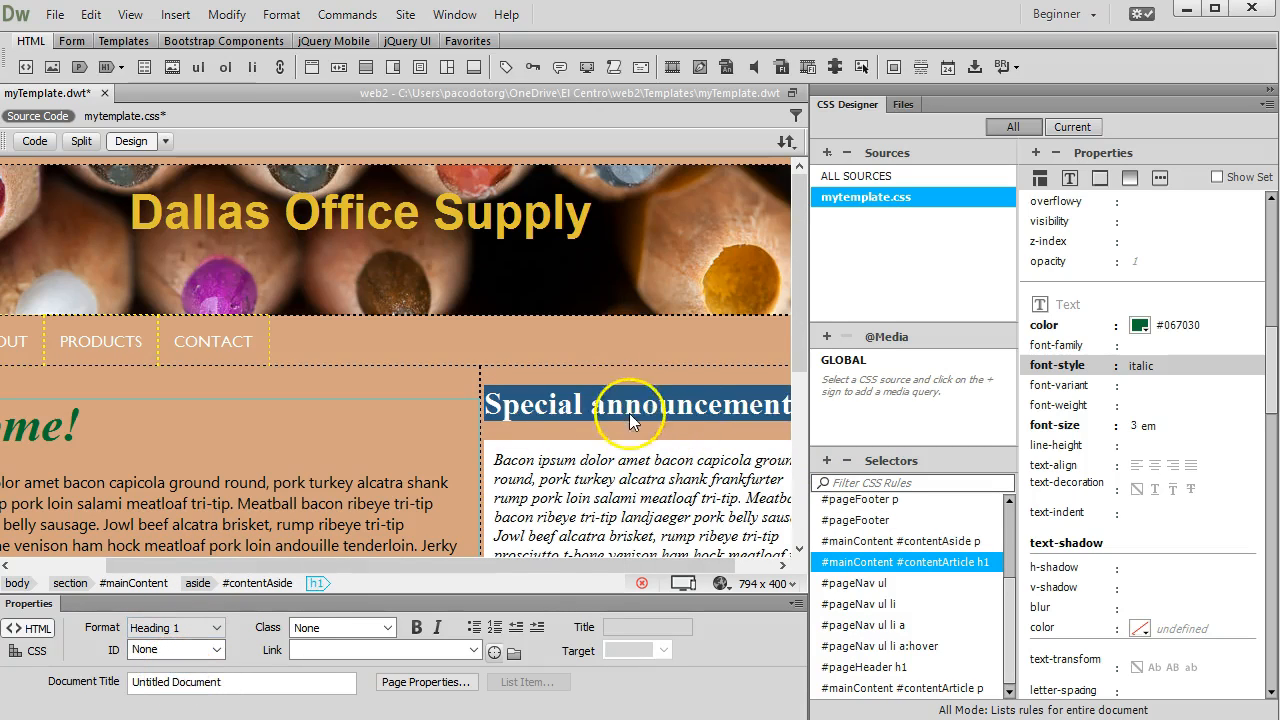
pyautogui.click(212, 633)
pyautogui.click(176, 685)
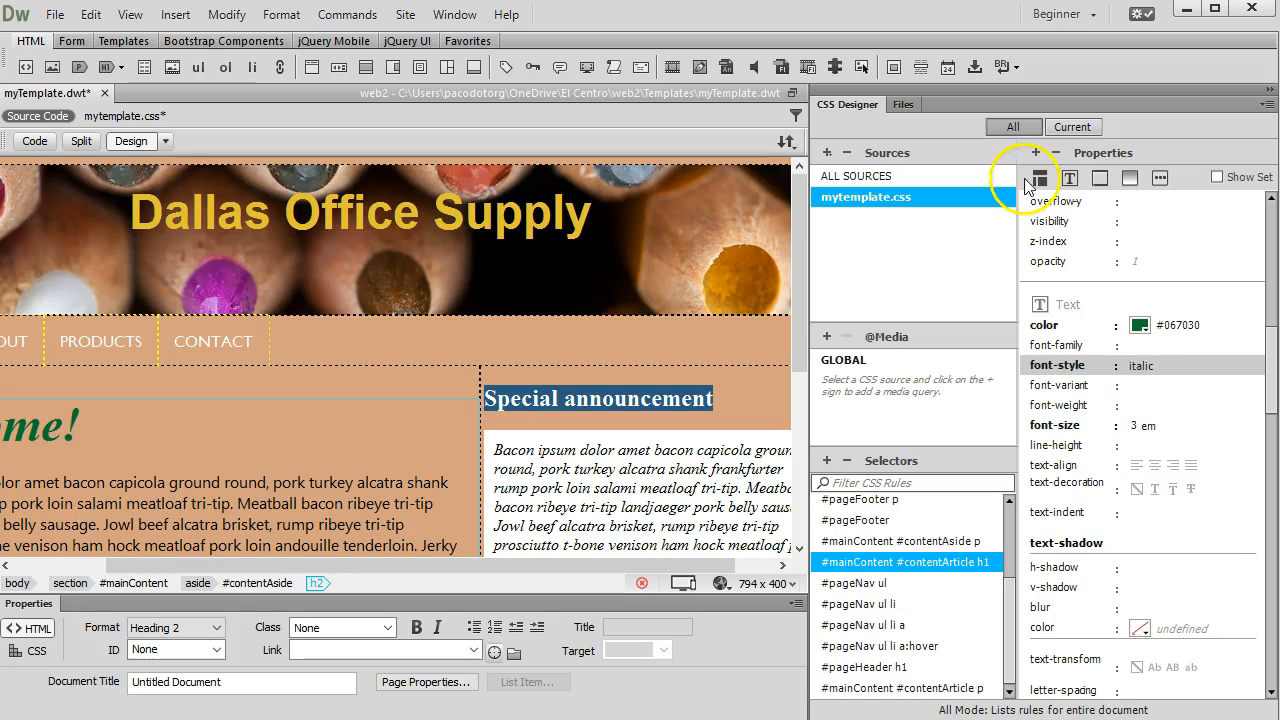
# Add a #mainContent #contentAside h2 selector to mytemplate.css and set its font-style to italic.
pyautogui.click(827, 461)
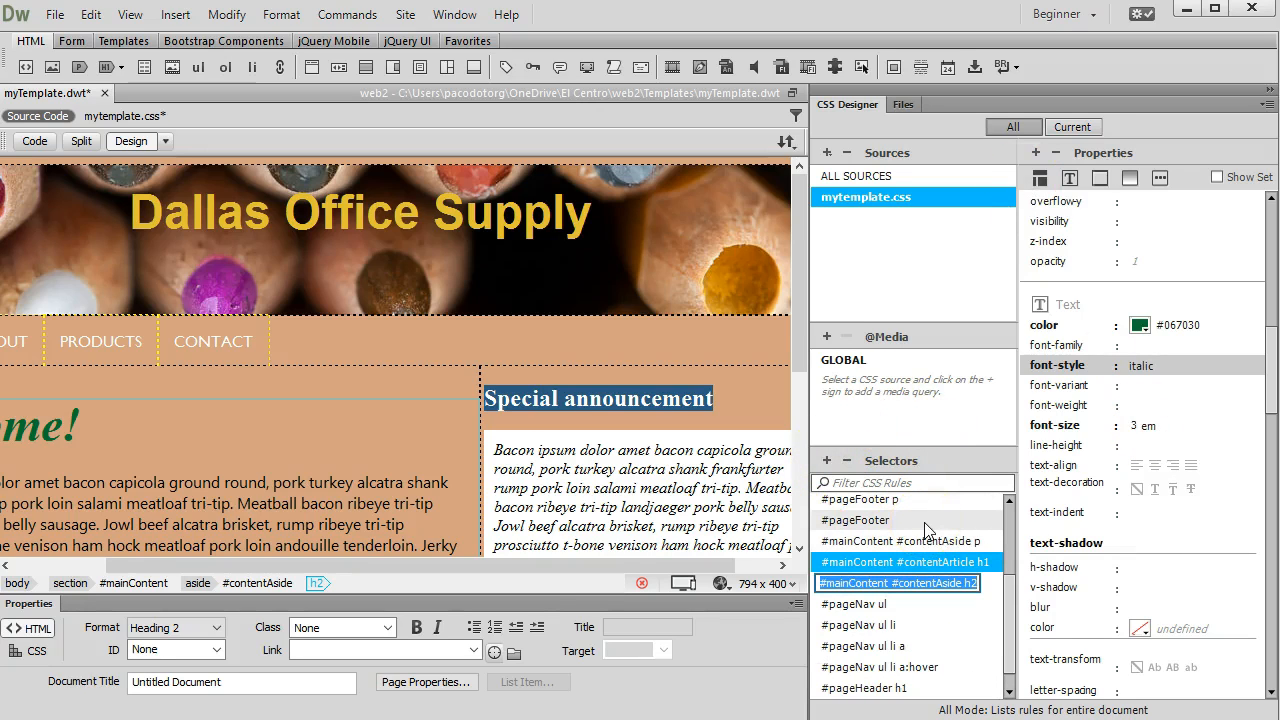
pyautogui.press('Return')
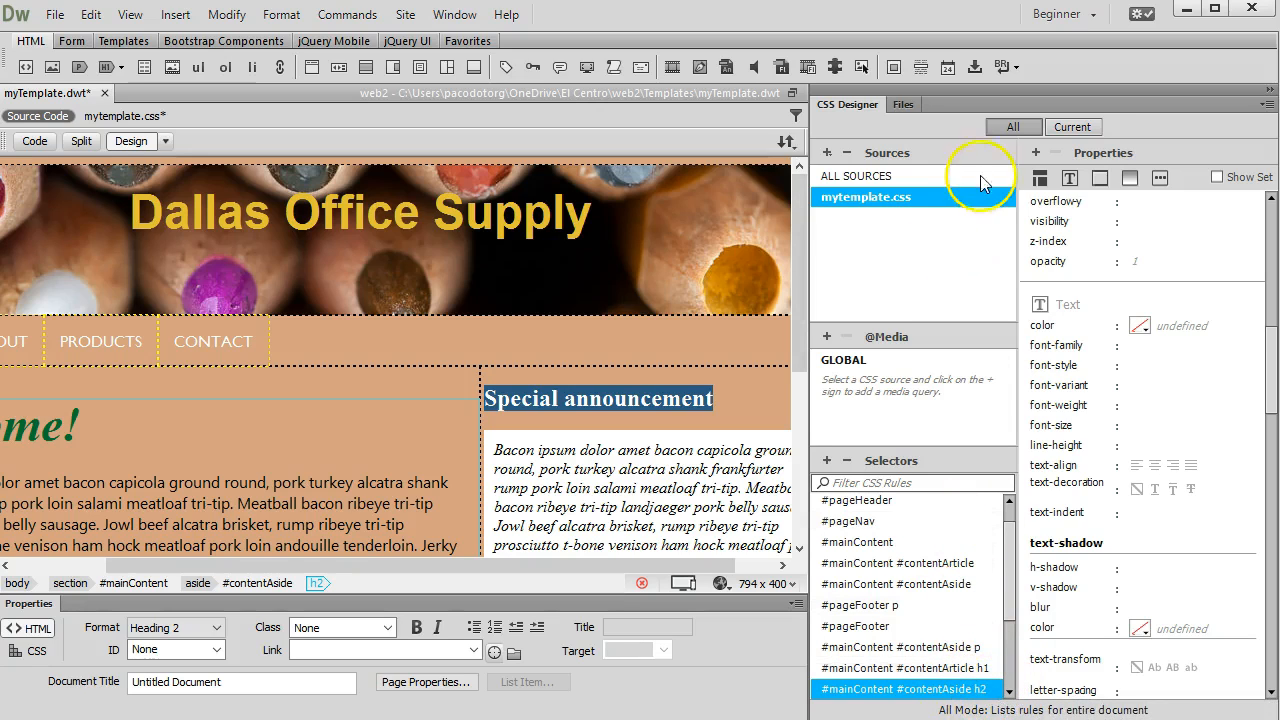
pyautogui.click(1070, 178)
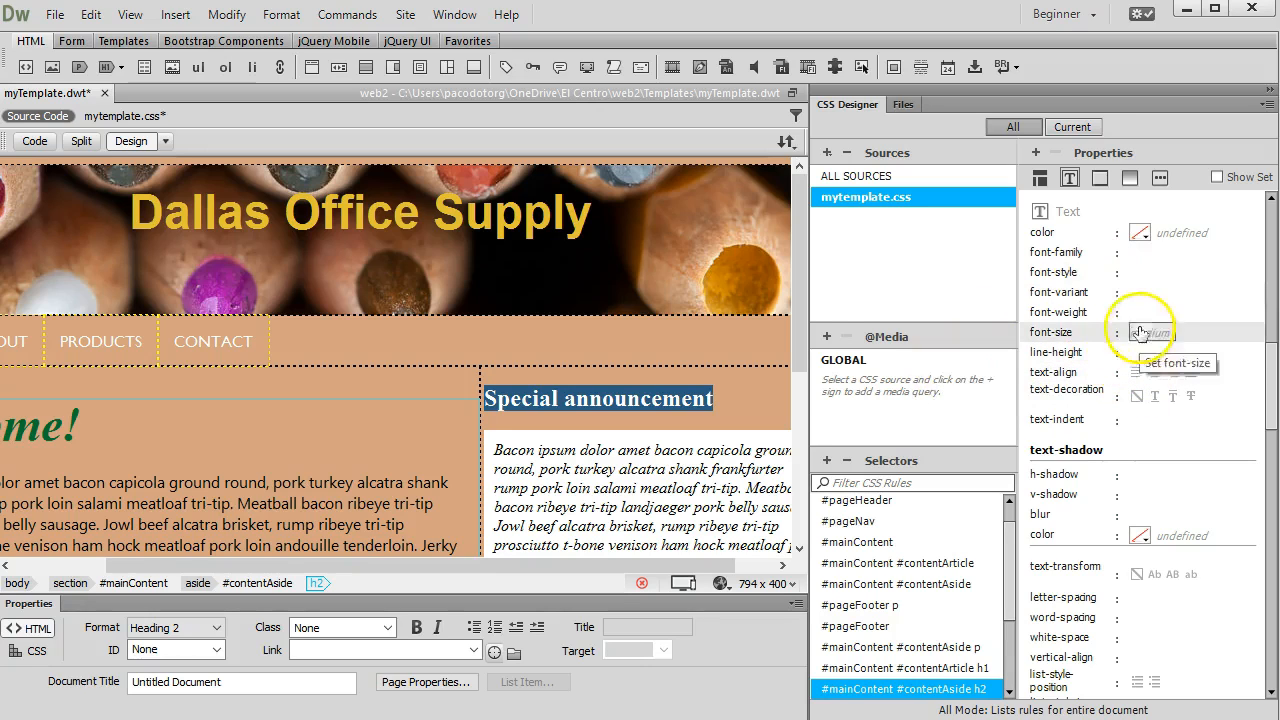
pyautogui.click(1140, 272)
pyautogui.click(1155, 313)
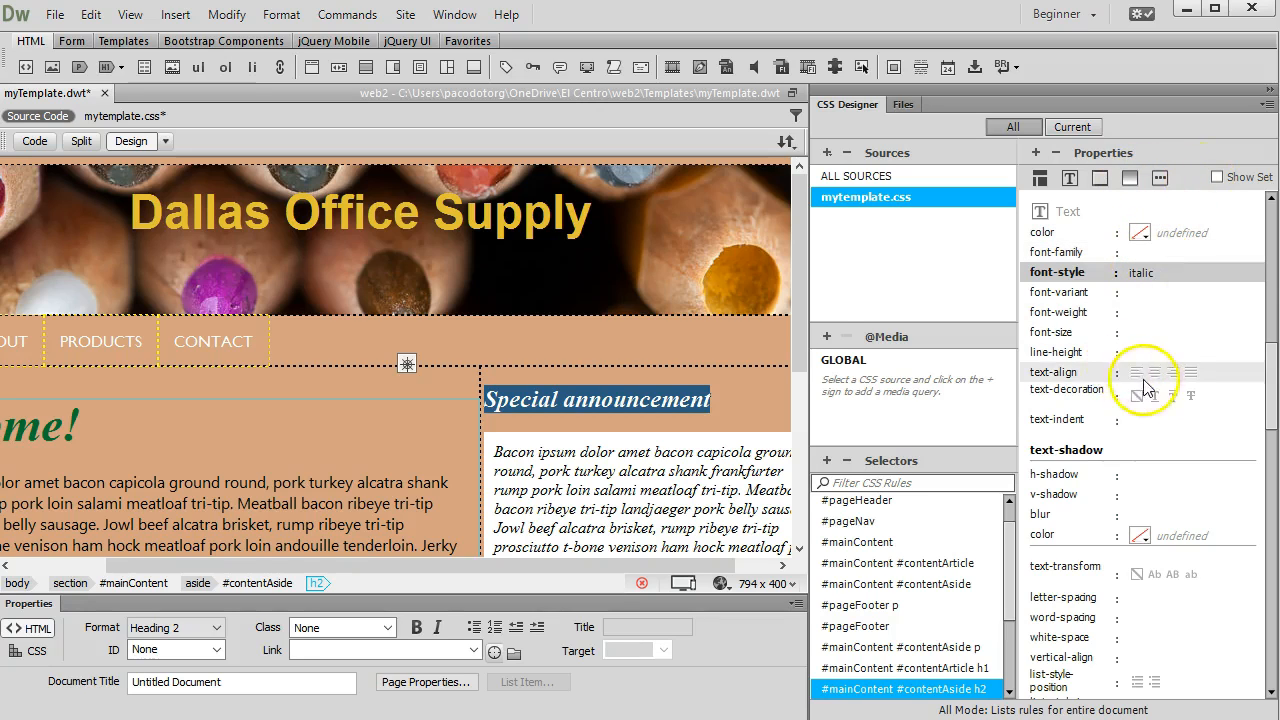
# Set the background-color of the #mainContent #contentAside h2 rule to #FFFFFF.
pyautogui.click(1131, 180)
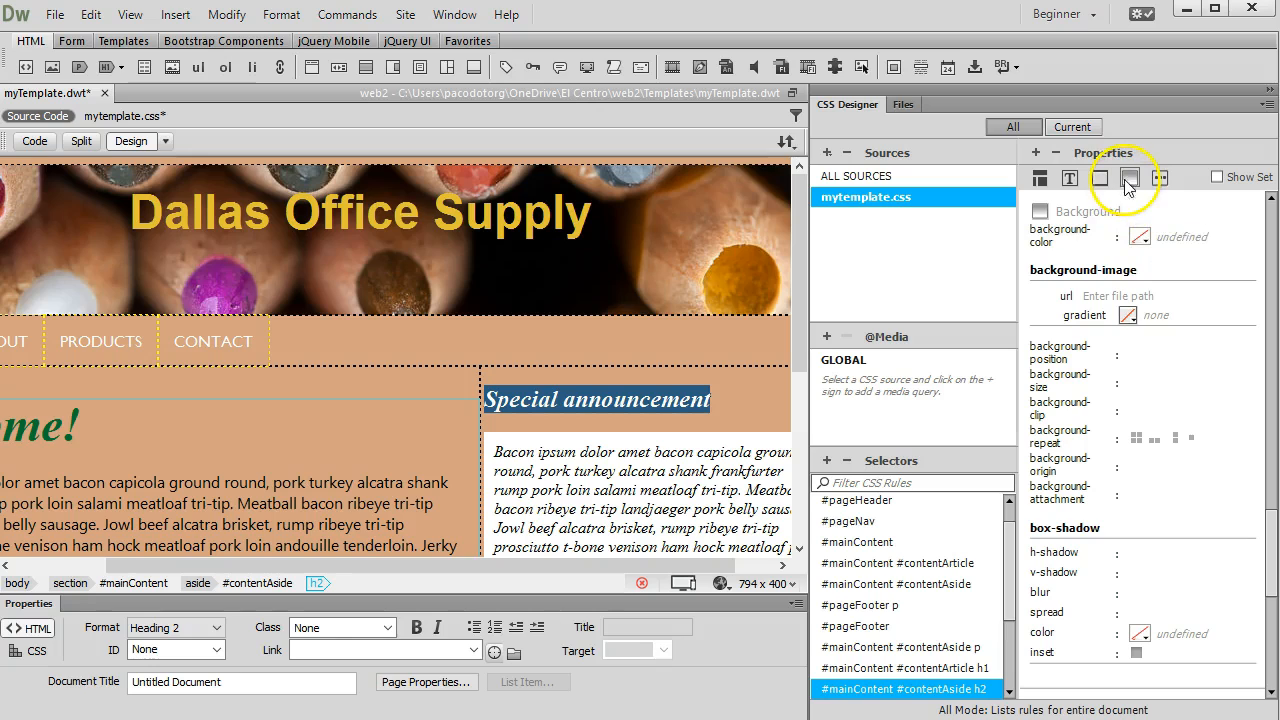
pyautogui.click(1140, 238)
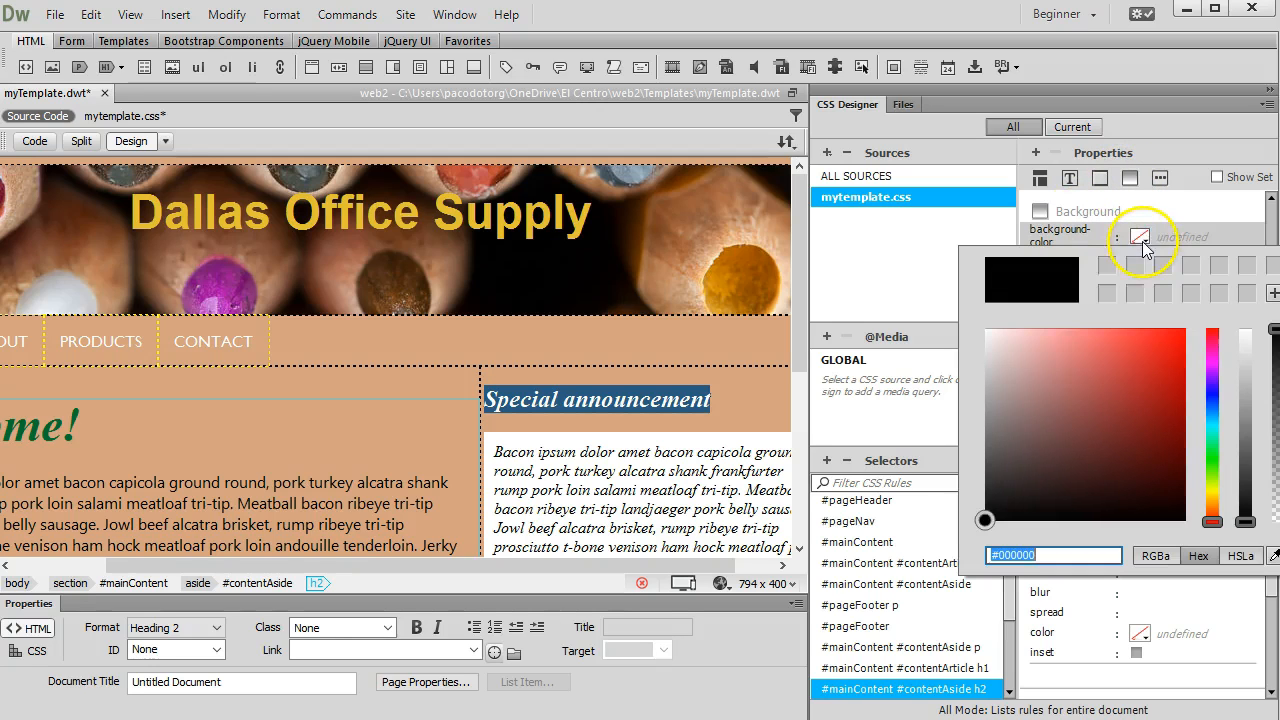
pyautogui.moveTo(1035, 352); pyautogui.dragTo(976, 327)
pyautogui.press('Return')
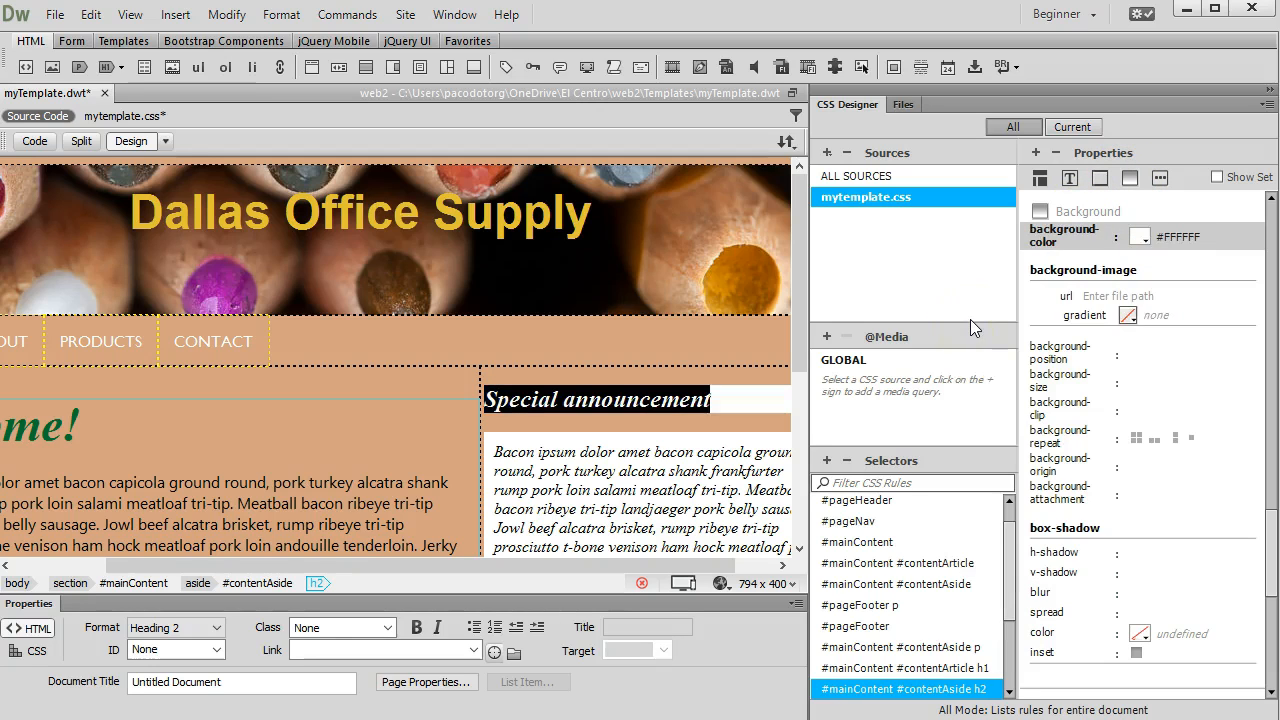
# Give the #mainContent #contentAside h2 rule a padding of 10px on all sides.
pyautogui.click(1040, 177)
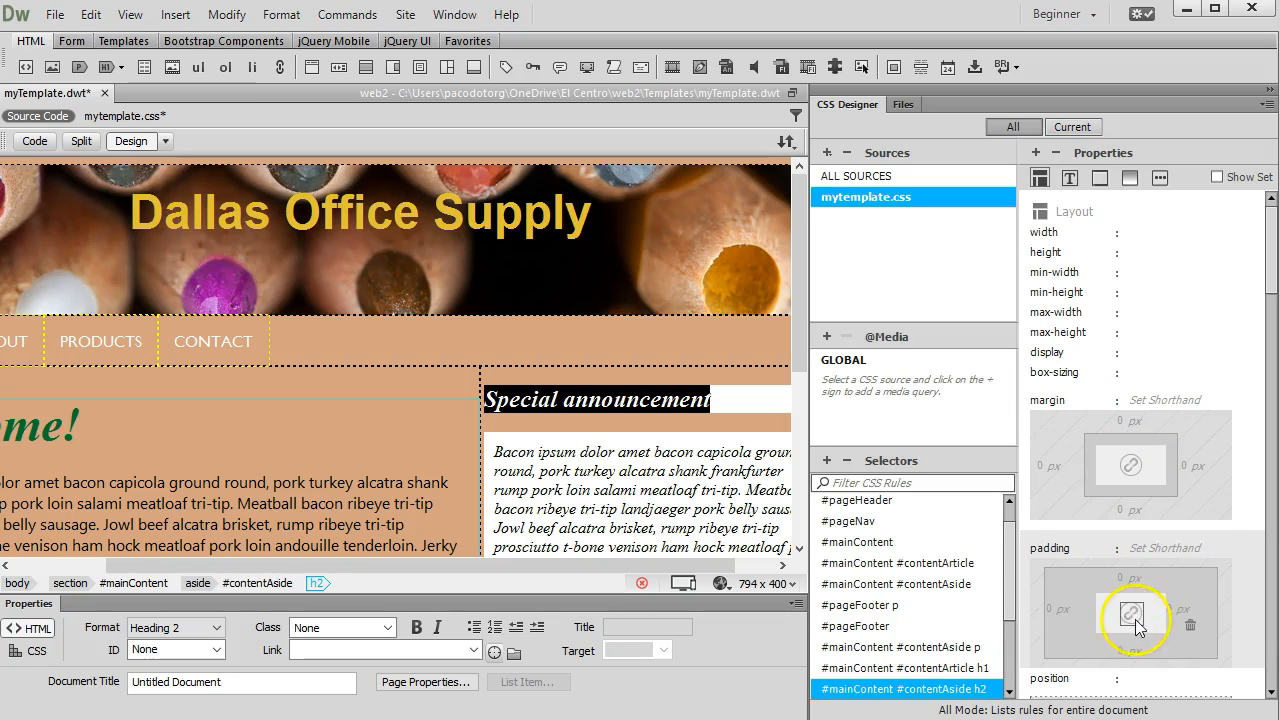
pyautogui.write('1')
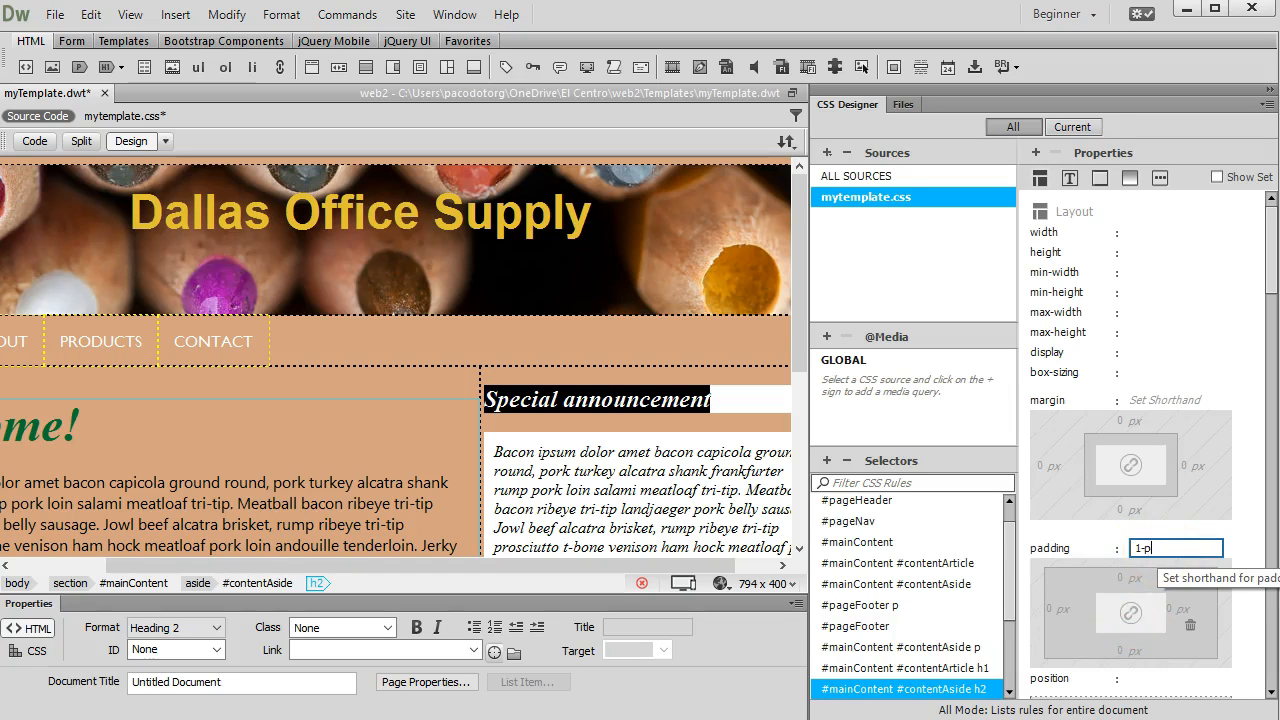
pyautogui.write('0px')
pyautogui.press('Return')
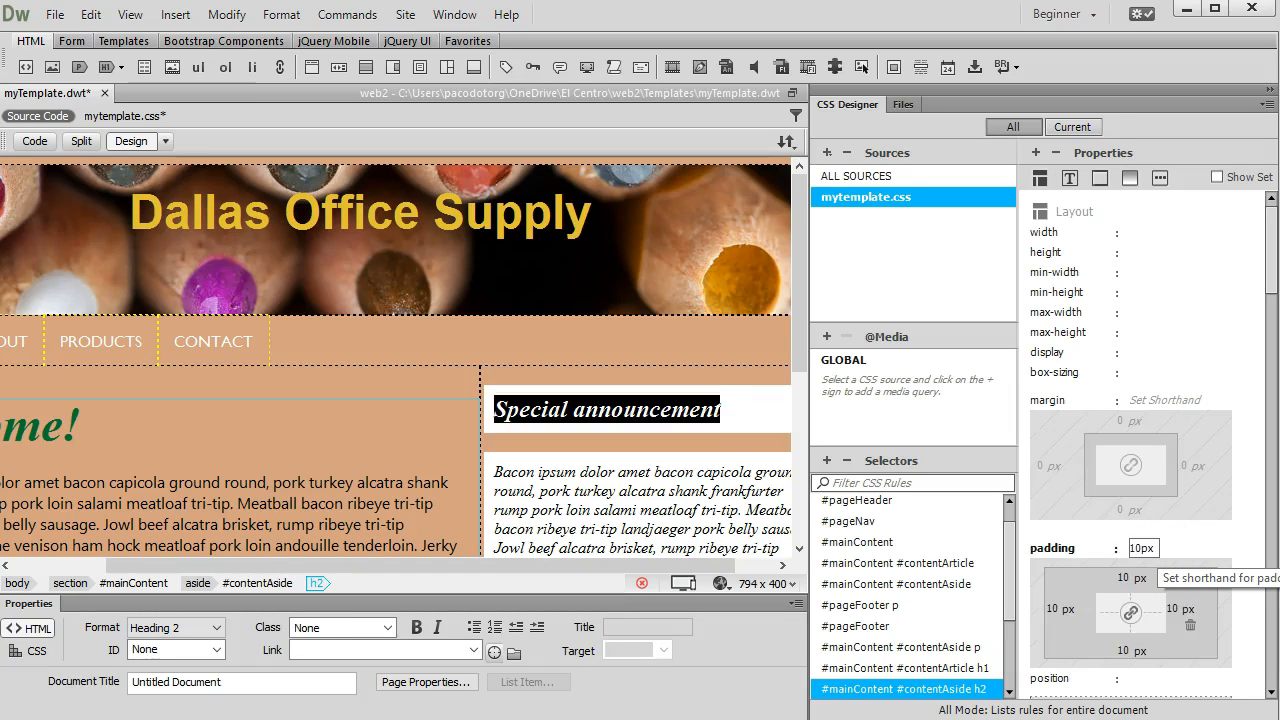
# Examine the restyled aside heading and the rest of the template page down to the footer.
pyautogui.scroll(-2, 1158, 552)
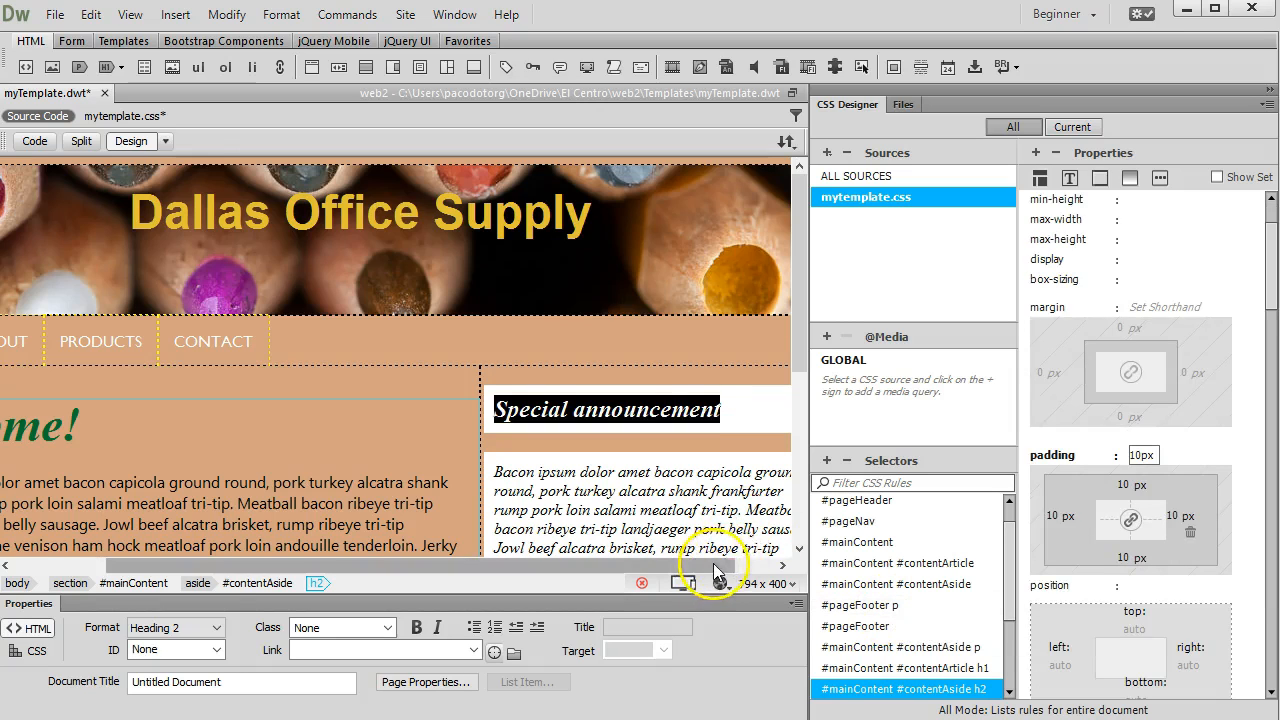
pyautogui.click(784, 567)
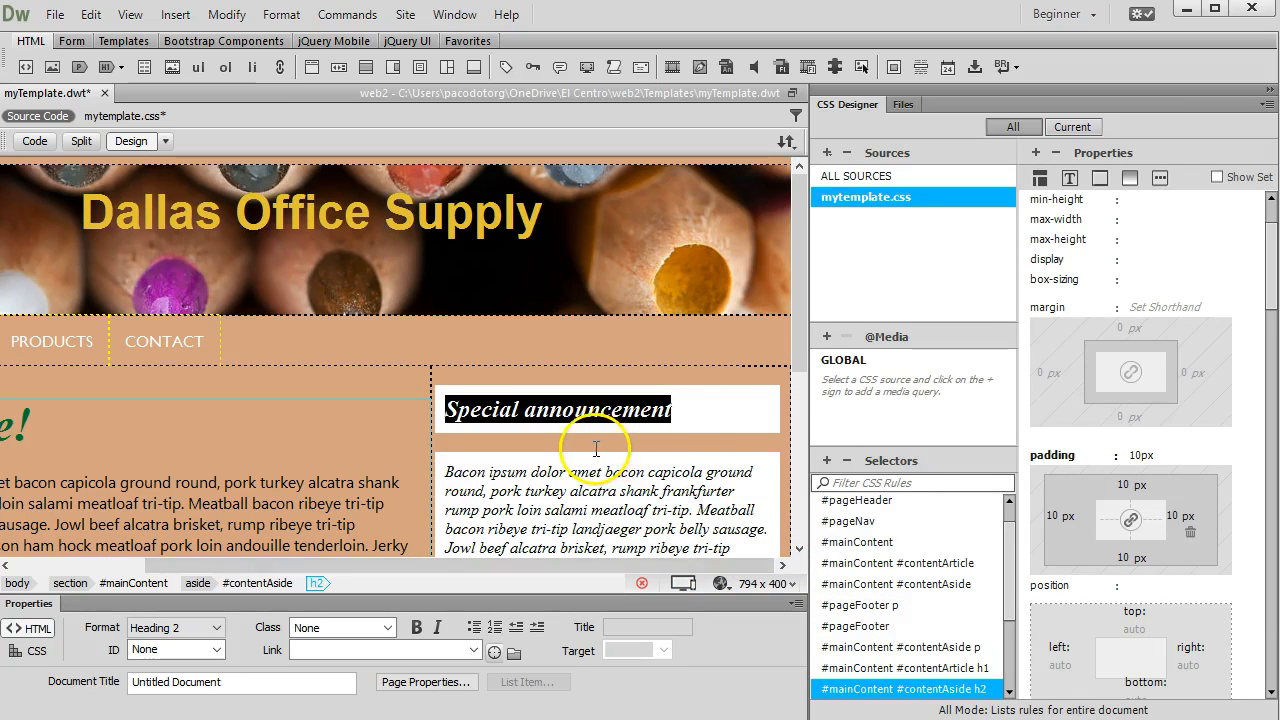
pyautogui.click(538, 430)
pyautogui.click(428, 415)
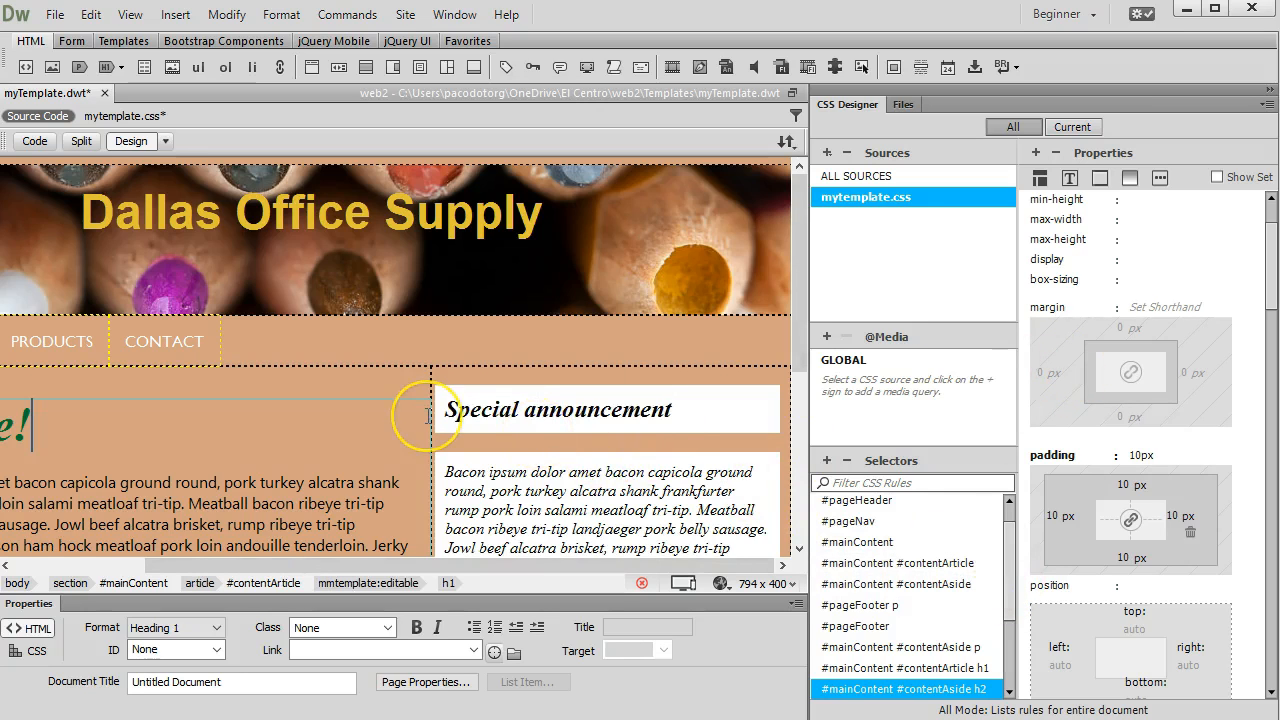
pyautogui.moveTo(586, 563); pyautogui.dragTo(357, 523)
pyautogui.scroll(-5, 333, 408)
pyautogui.scroll(-1, 333, 408)
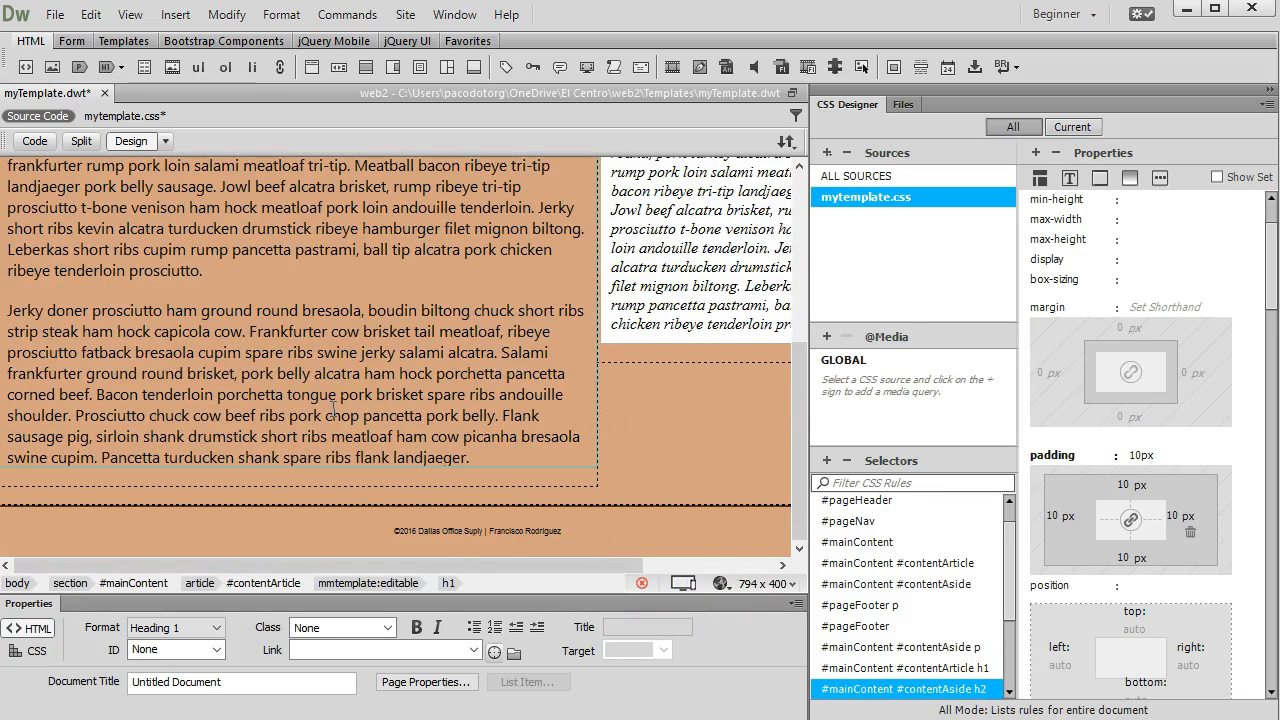
pyautogui.scroll(6, 333, 408)
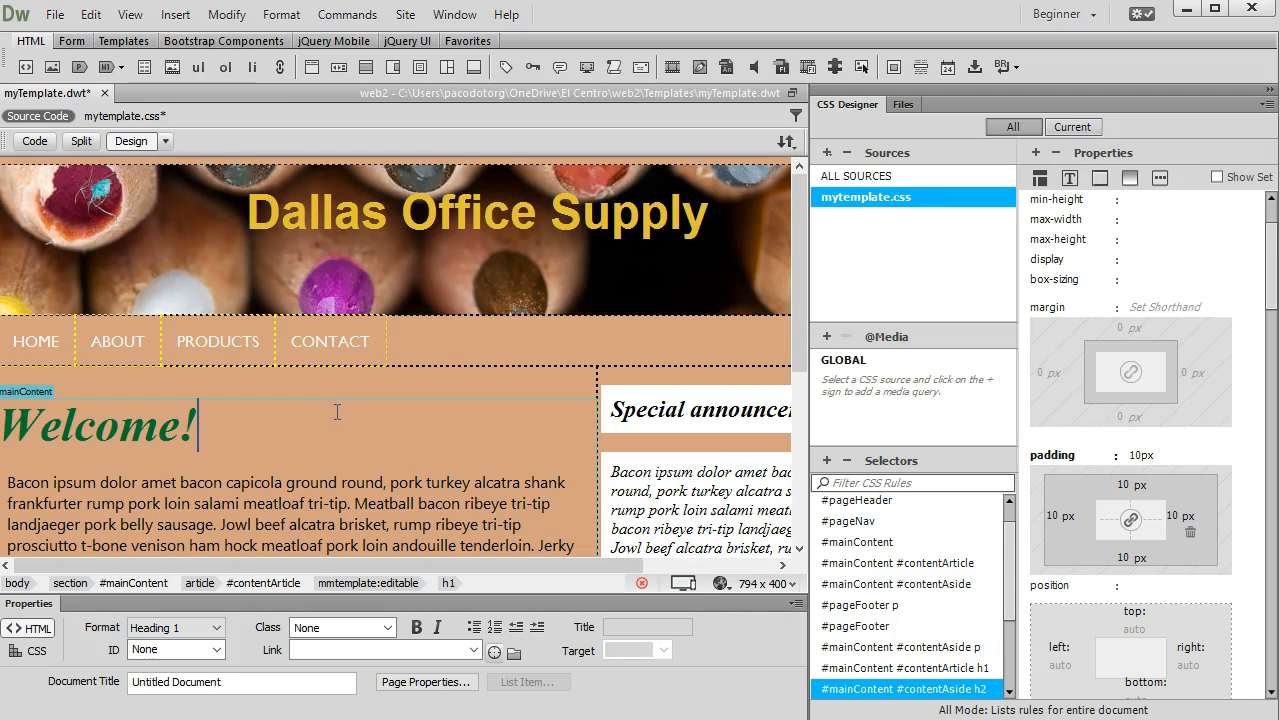
# Close myTemplate.dwt, saving the changes to it and mytemplate.css, and update all week6 pages based on the template.
pyautogui.click(104, 93)
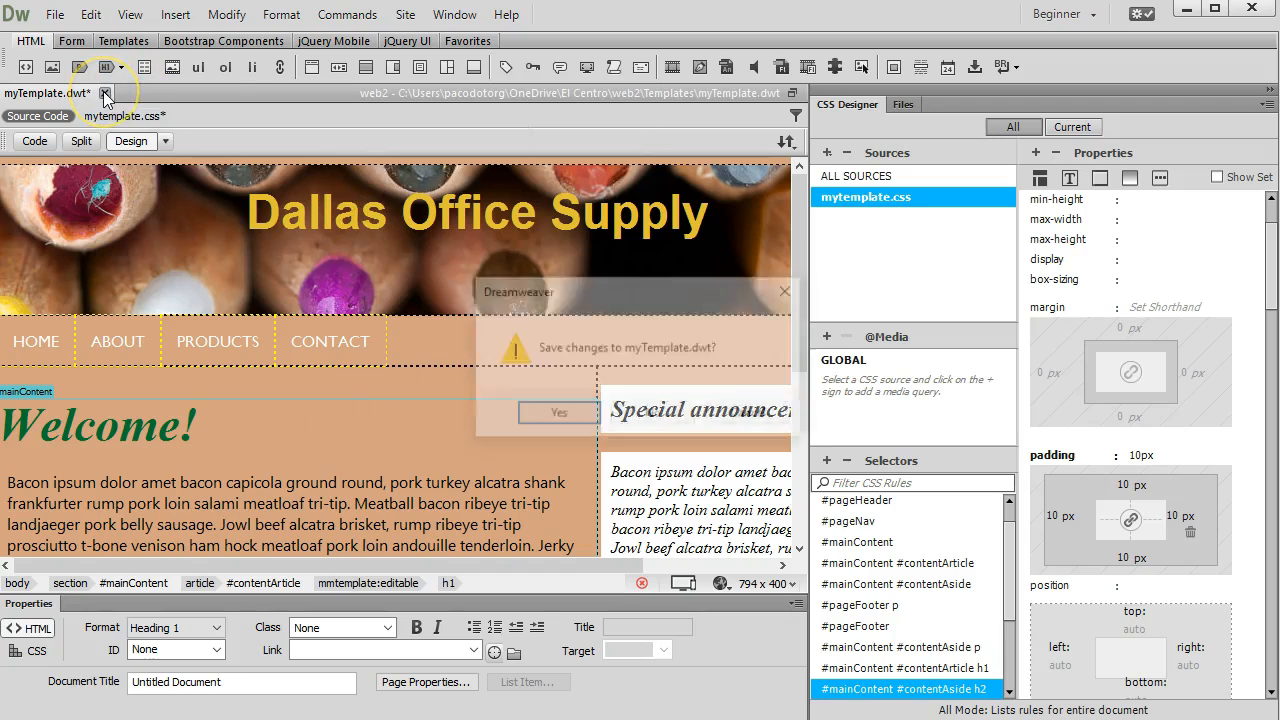
pyautogui.click(558, 415)
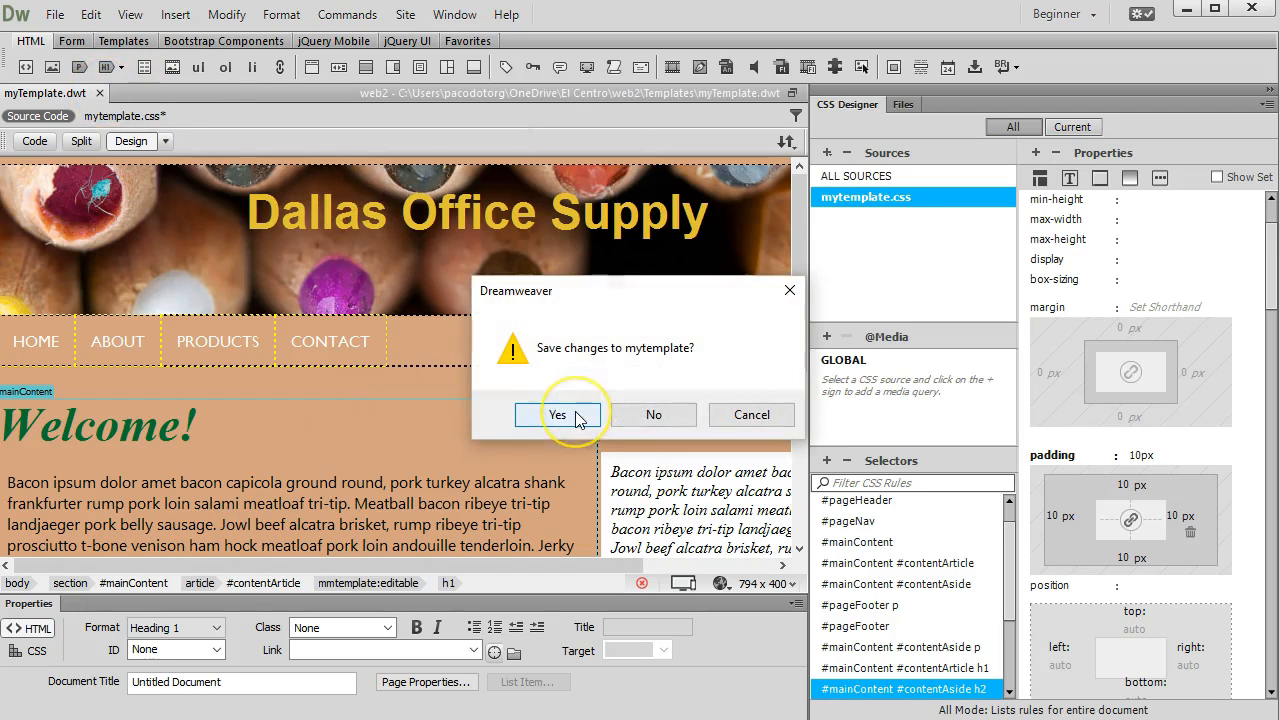
pyautogui.click(577, 416)
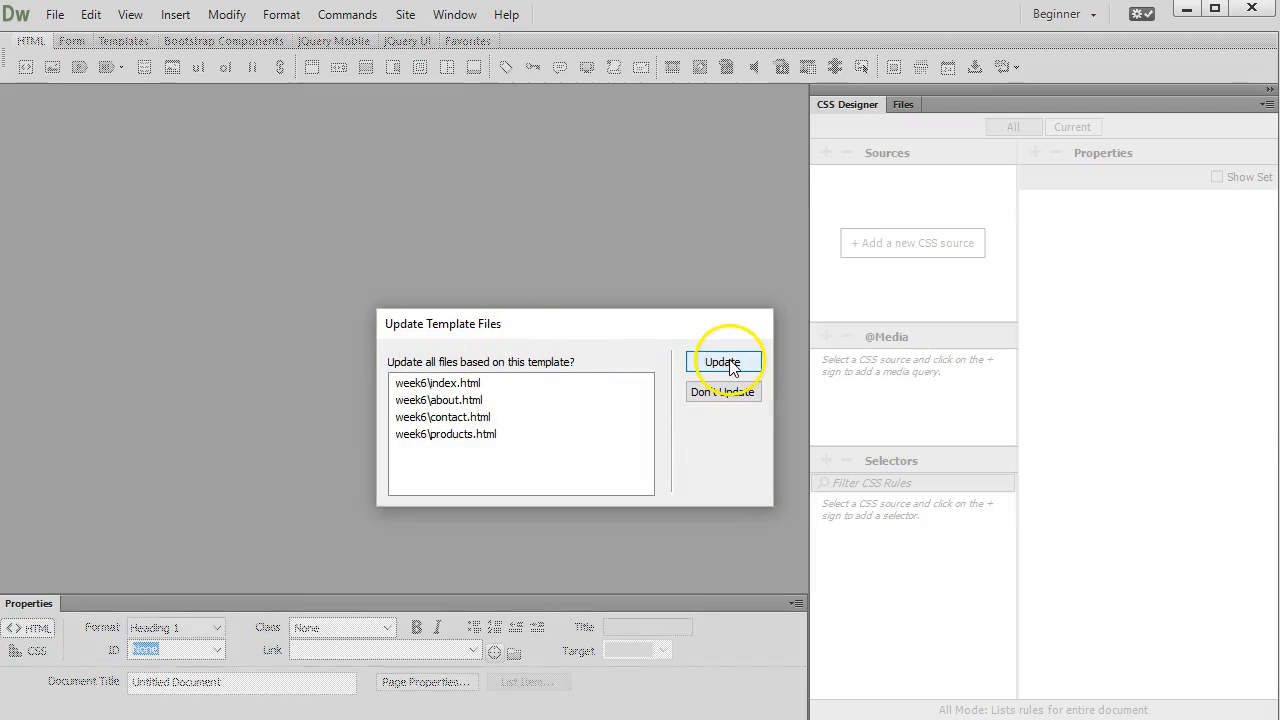
pyautogui.click(731, 362)
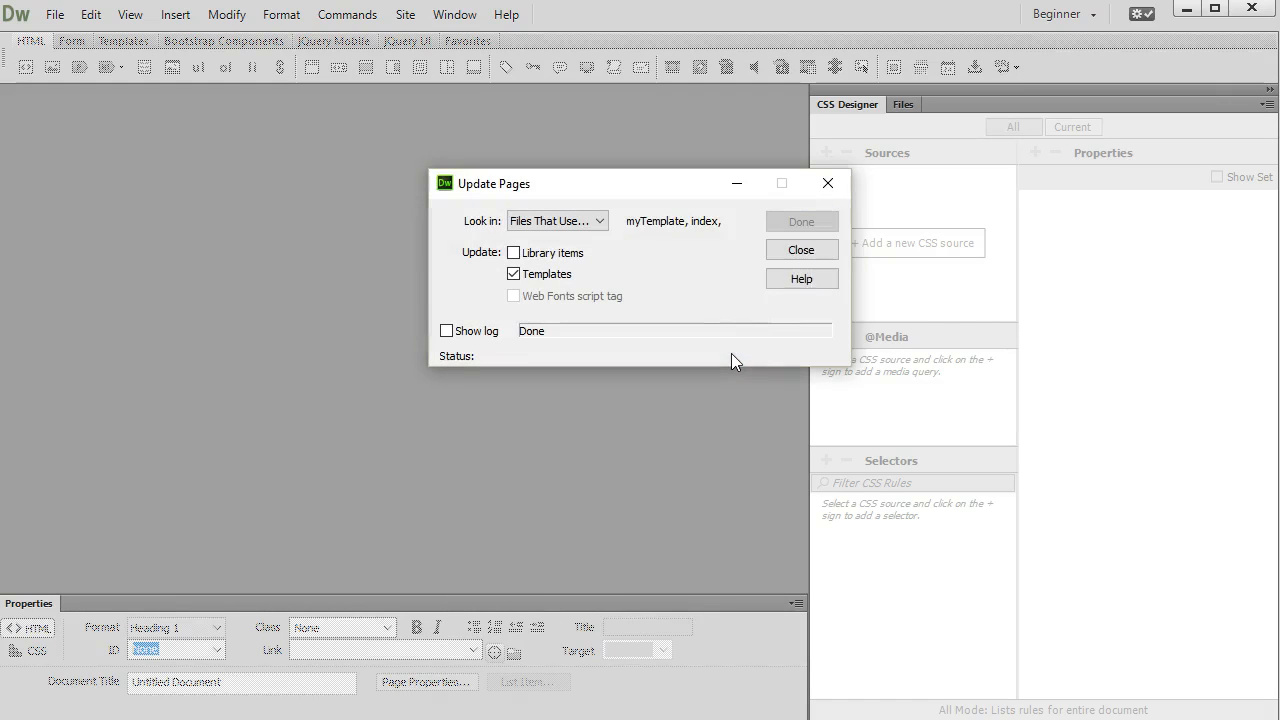
# Run the template page update across the entire web2 site and close the Update Pages dialog.
pyautogui.click(566, 221)
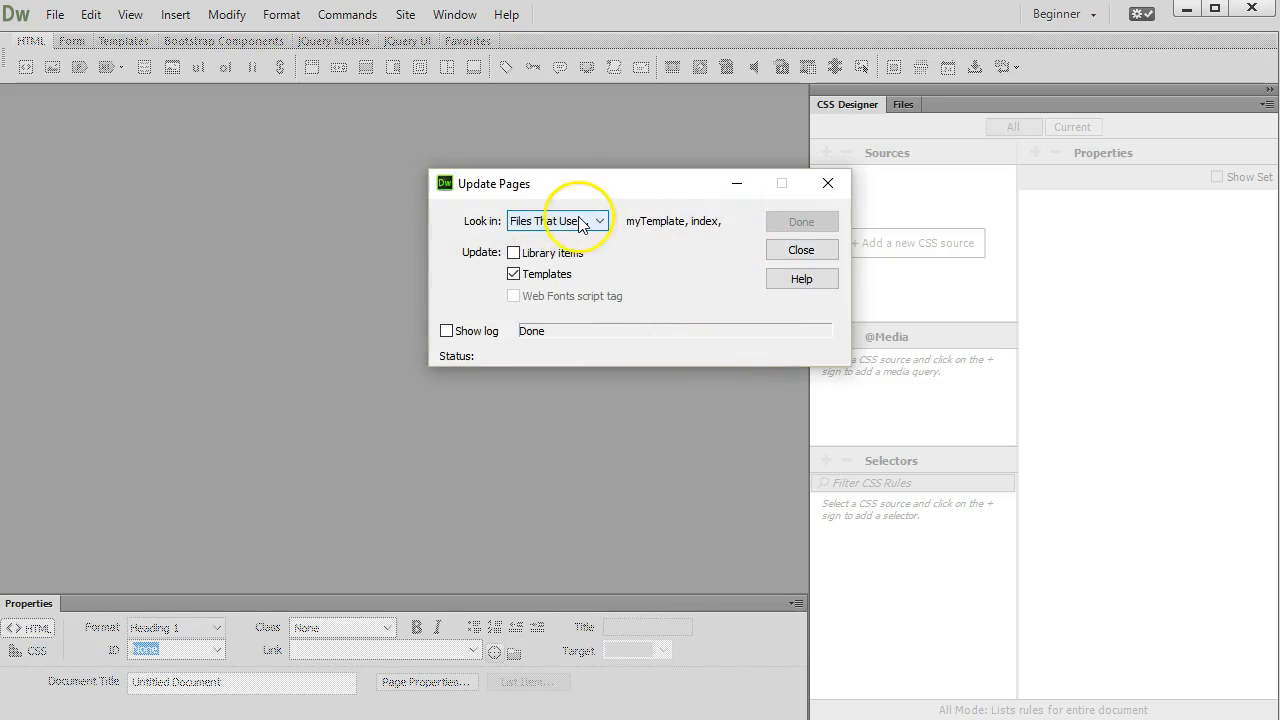
pyautogui.click(574, 241)
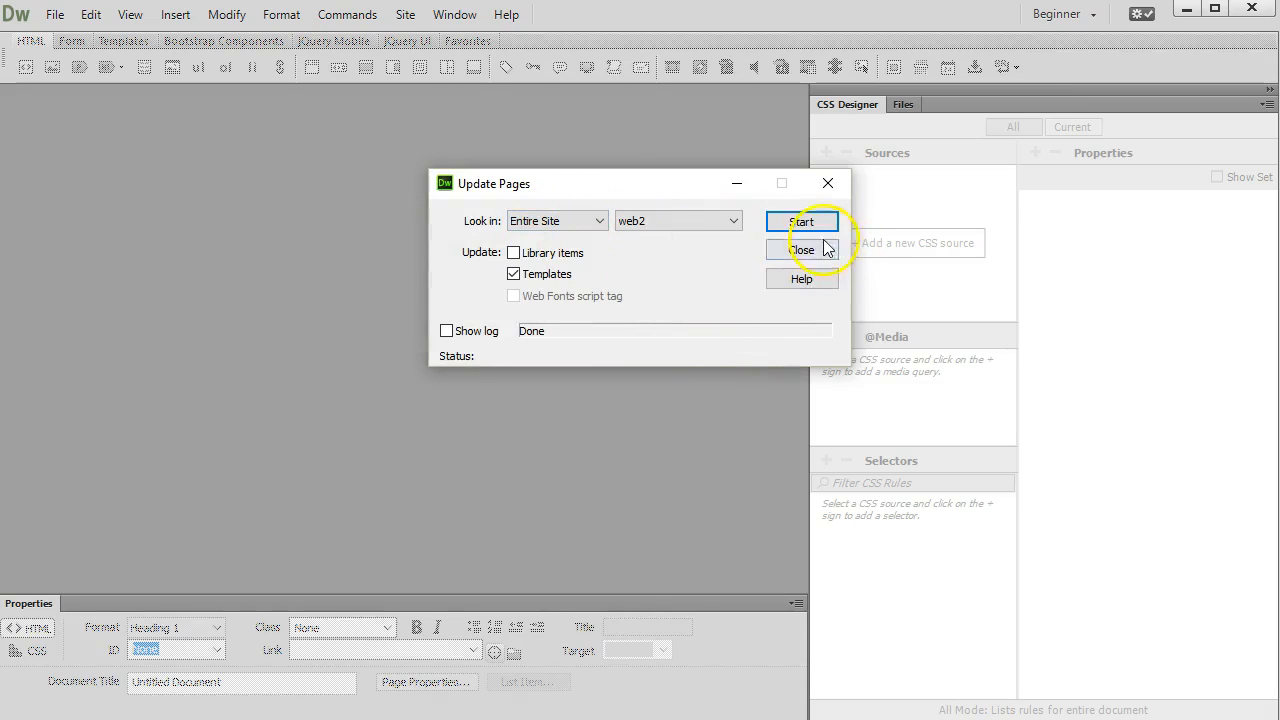
pyautogui.click(812, 224)
pyautogui.click(806, 252)
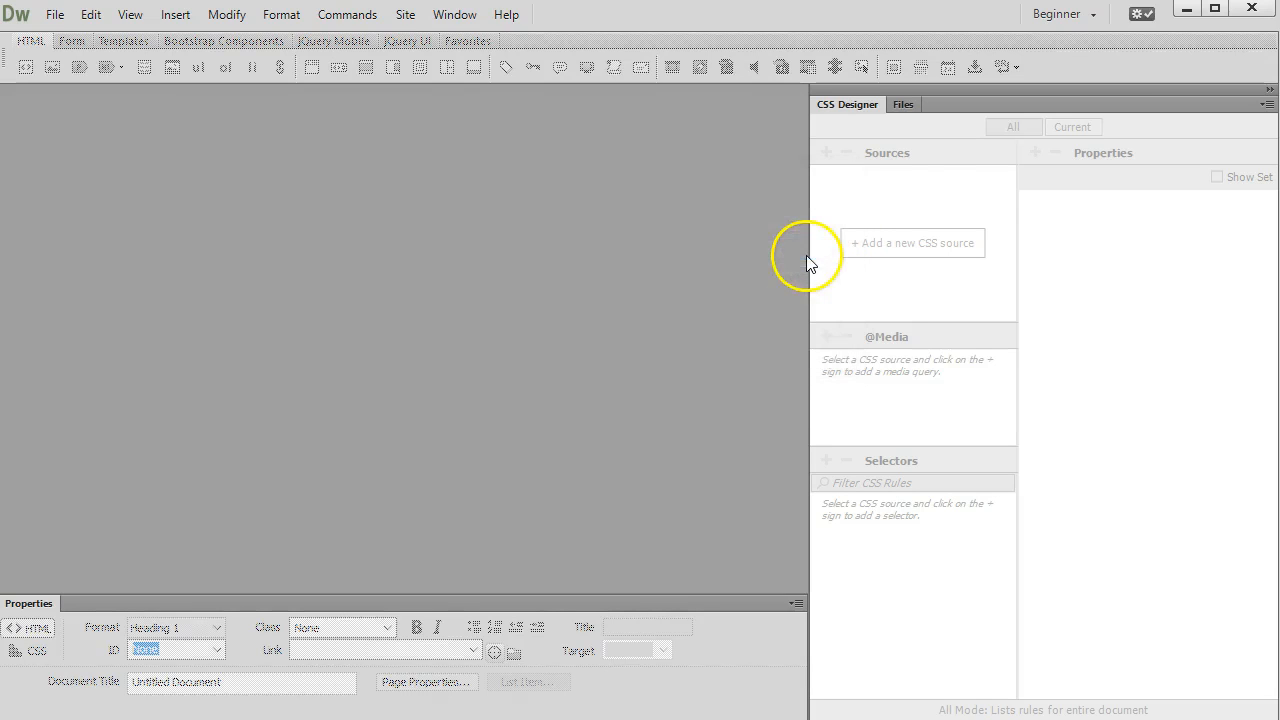
# Open index.html from the week6 folder and check its heading, aside and footer against the updated template.
pyautogui.click(901, 104)
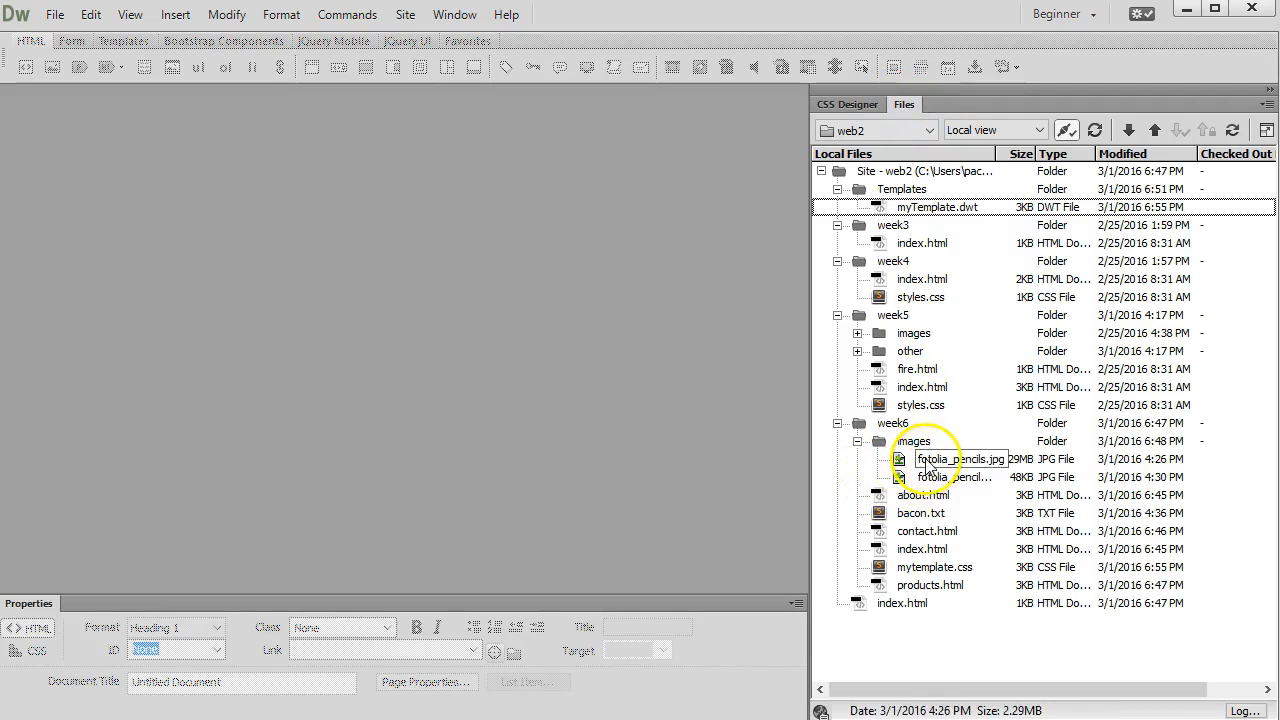
pyautogui.doubleClick(900, 551)
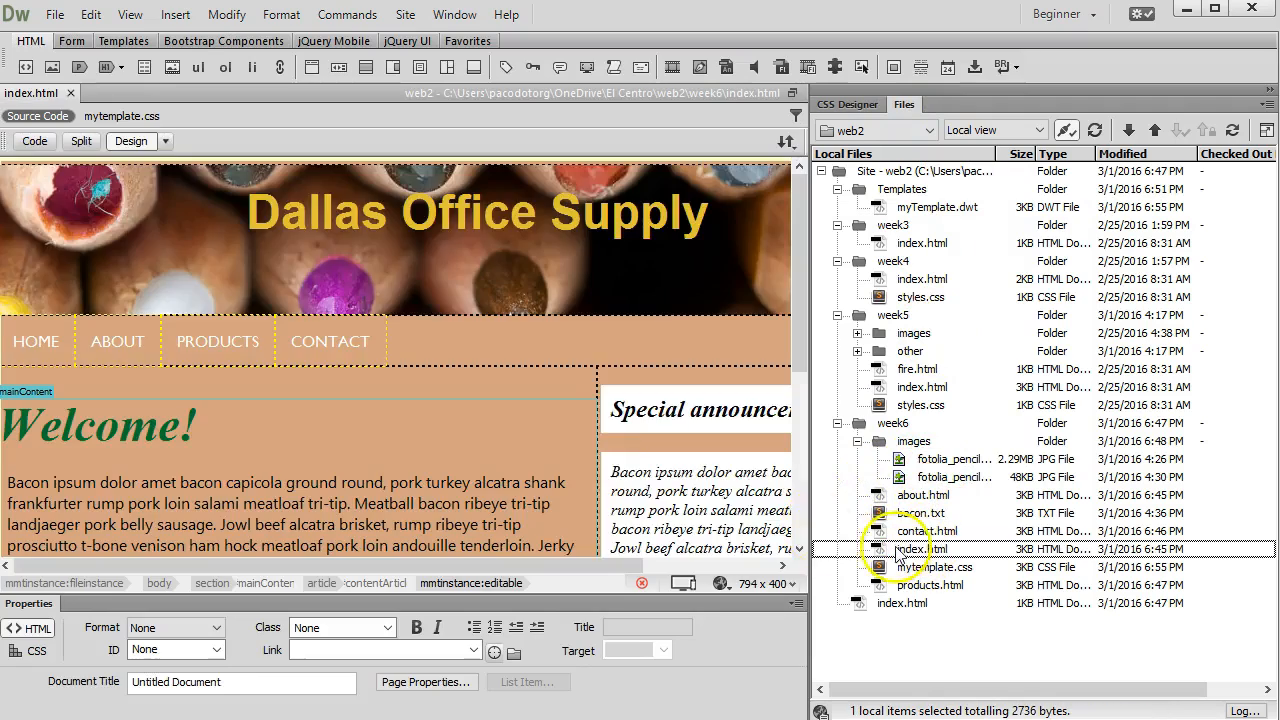
pyautogui.scroll(-5, 595, 452)
pyautogui.moveTo(547, 570); pyautogui.dragTo(373, 533)
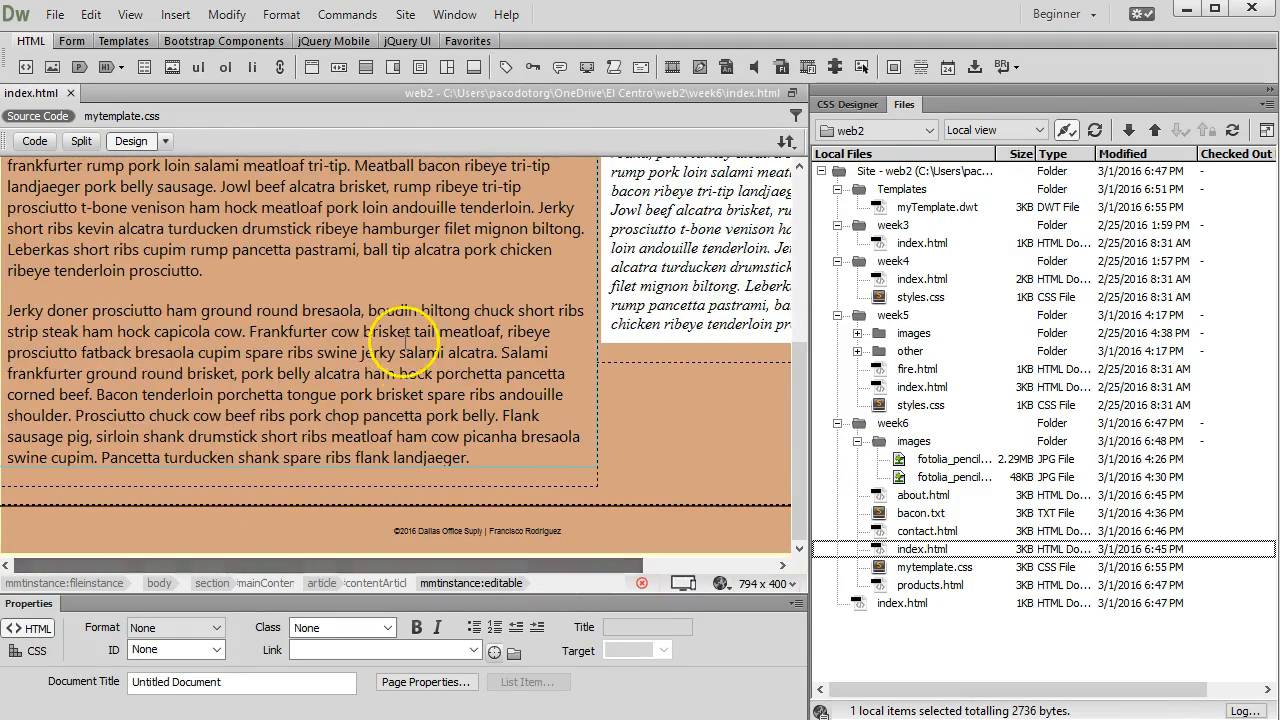
pyautogui.scroll(5, 403, 340)
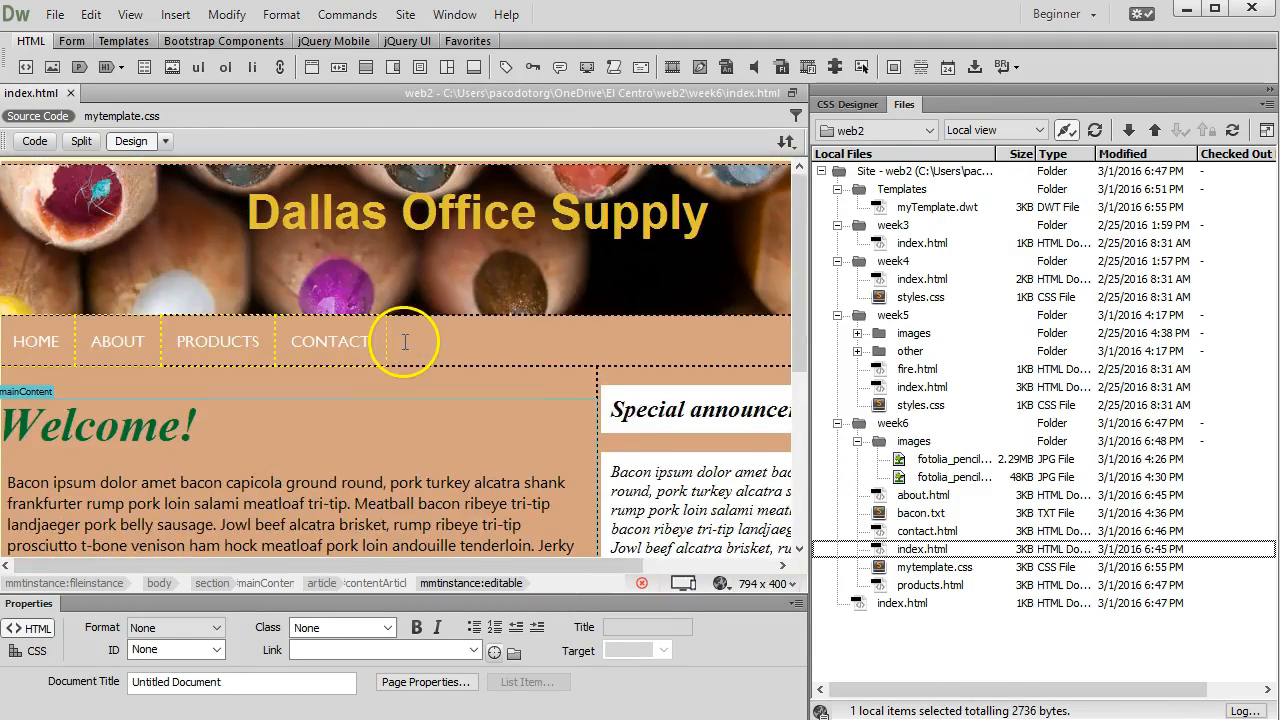
# Open about.html from the week6 folder and check its content, aside and footer for the template updates.
pyautogui.doubleClick(924, 495)
pyautogui.scroll(-3, 445, 400)
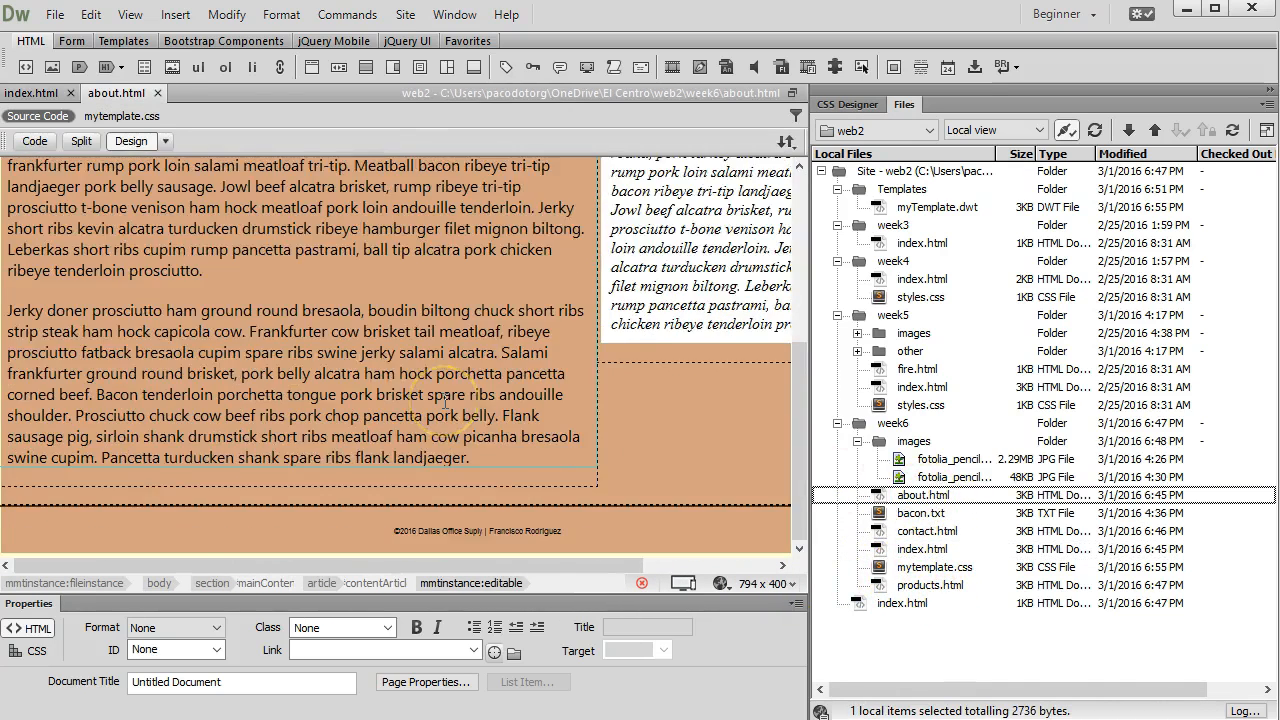
pyautogui.scroll(3, 445, 400)
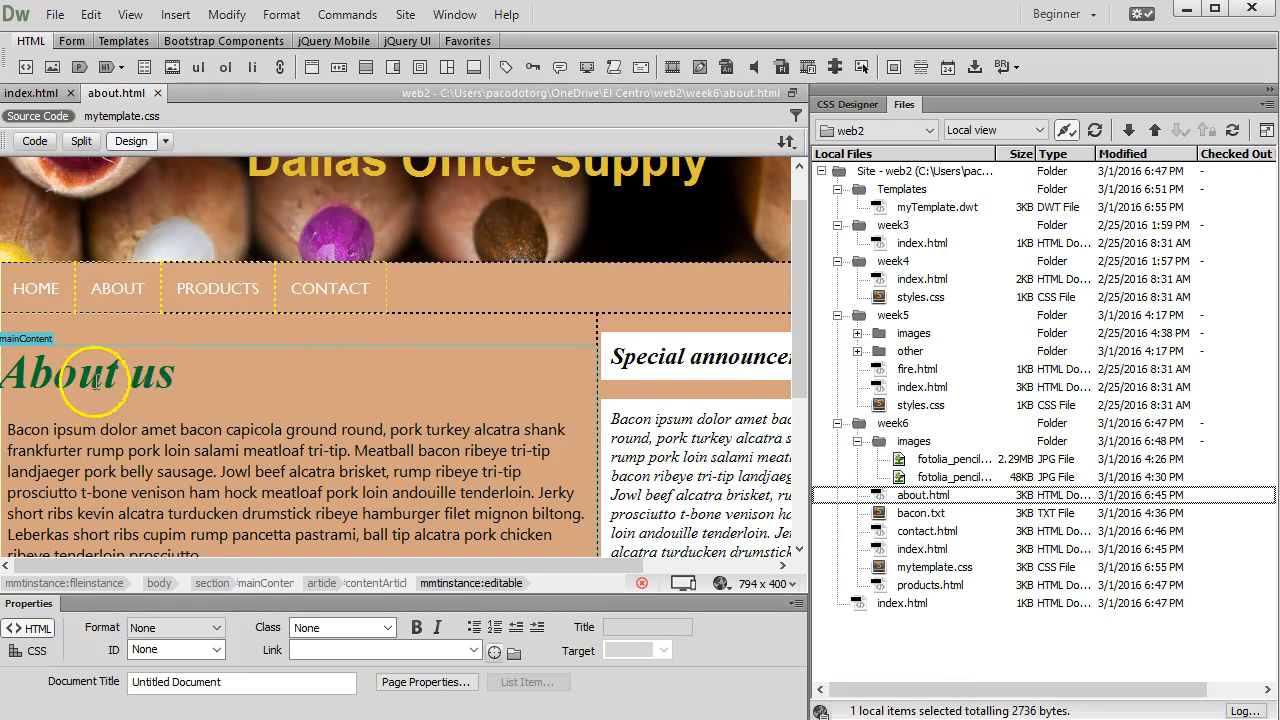
pyautogui.moveTo(626, 566)
pyautogui.mouseDown()
pyautogui.moveTo(723, 579)
pyautogui.moveTo(624, 579)
pyautogui.mouseUp()
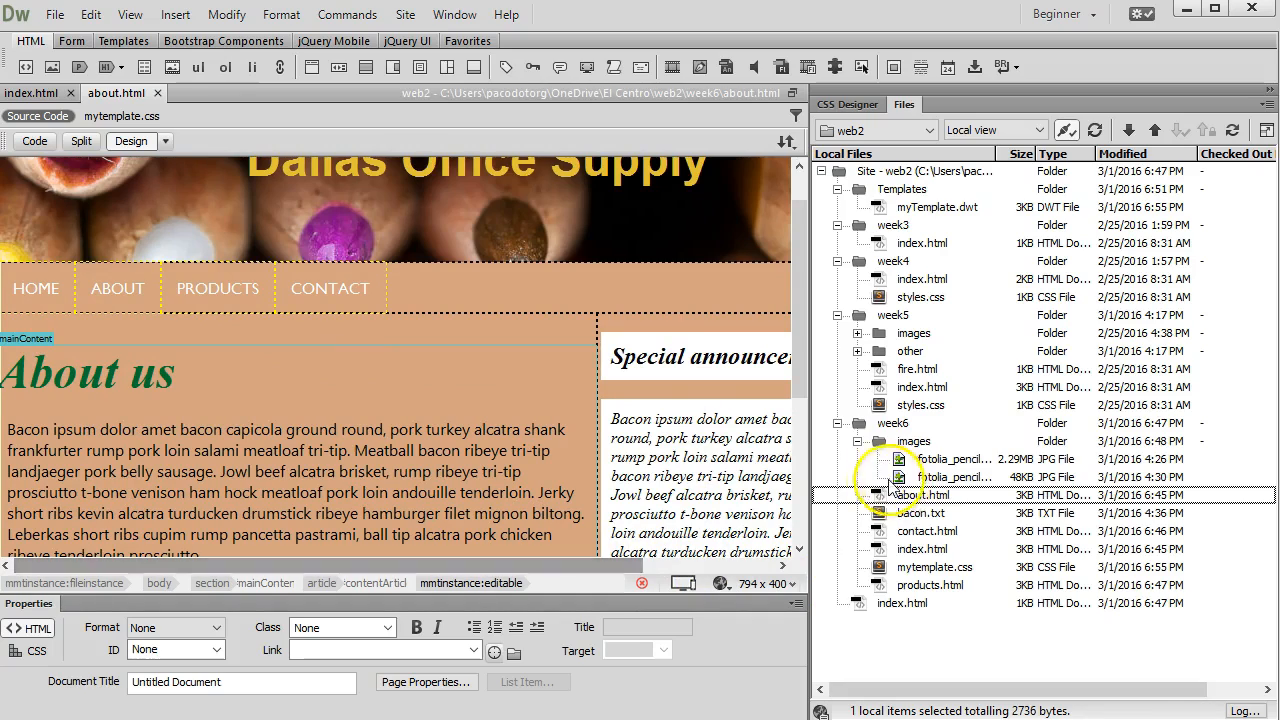
# Open contact.html from week6 to check the template updates, and close contact.html, about.html and index.html.
pyautogui.doubleClick(926, 535)
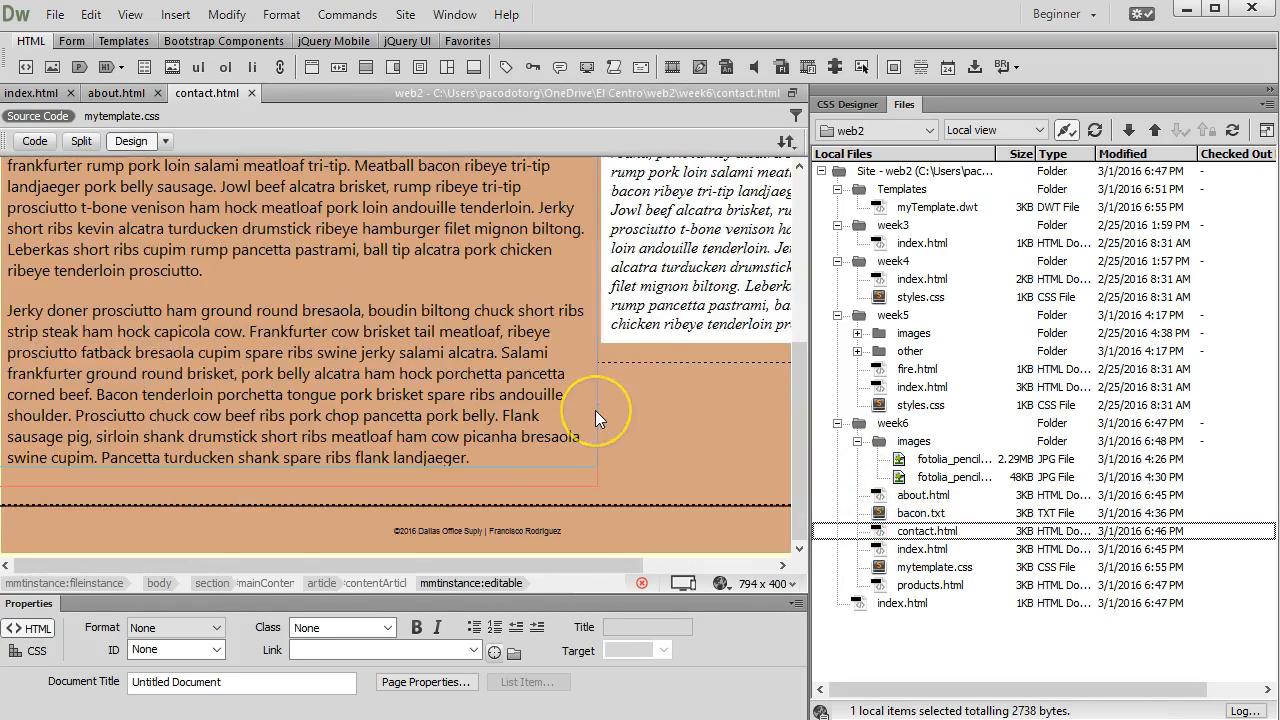
pyautogui.click(253, 93)
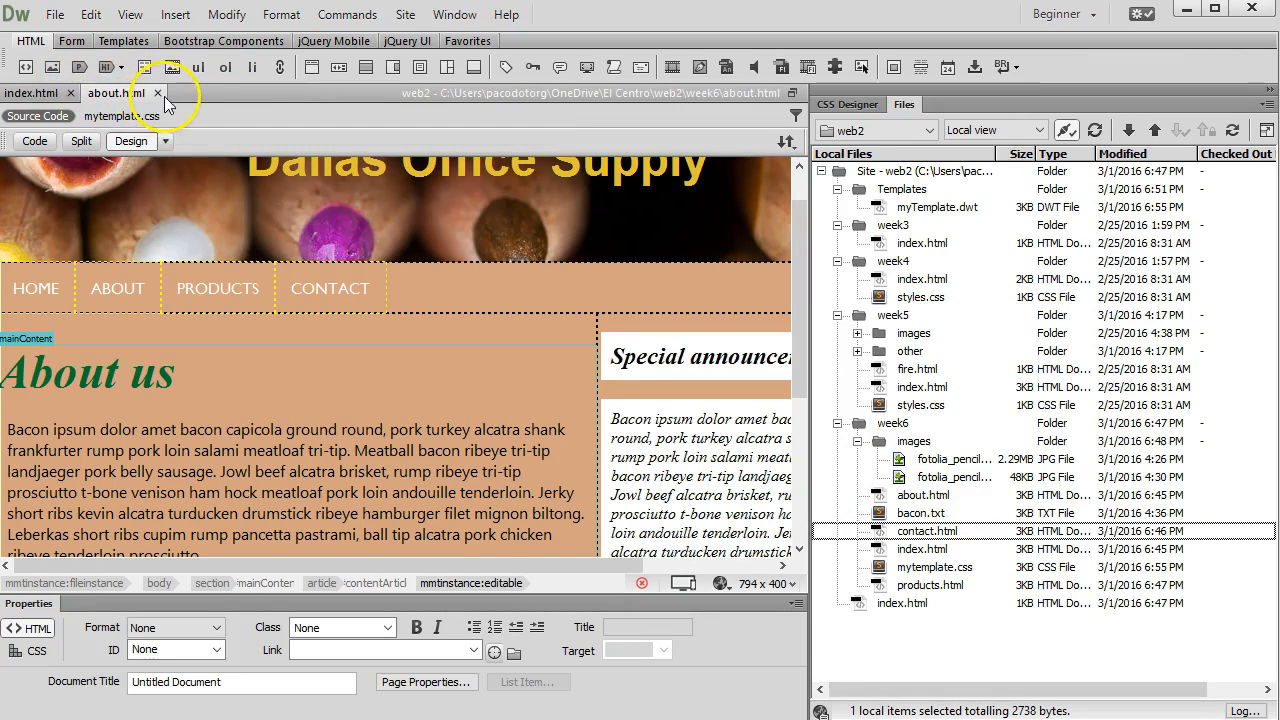
pyautogui.click(157, 93)
pyautogui.click(70, 93)
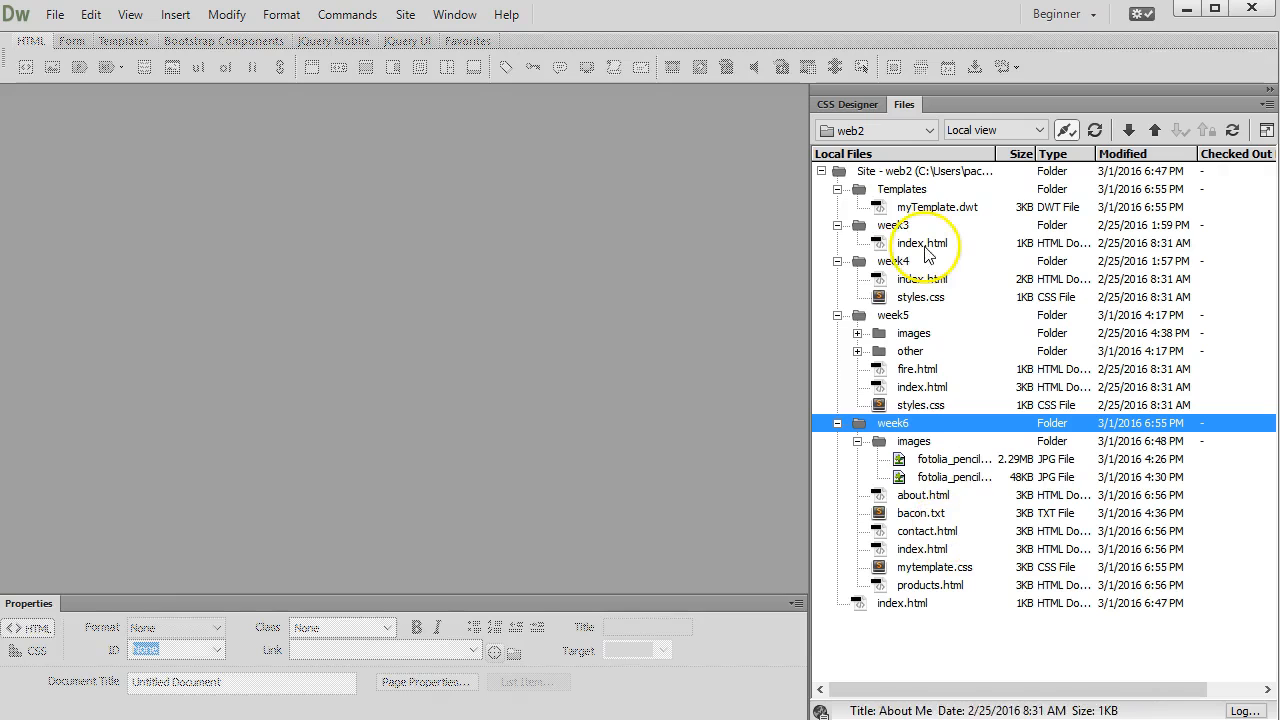
# Reopen myTemplate.dwt and link the HOME navigation item to index.html in the week6 folder.
pyautogui.doubleClick(916, 210)
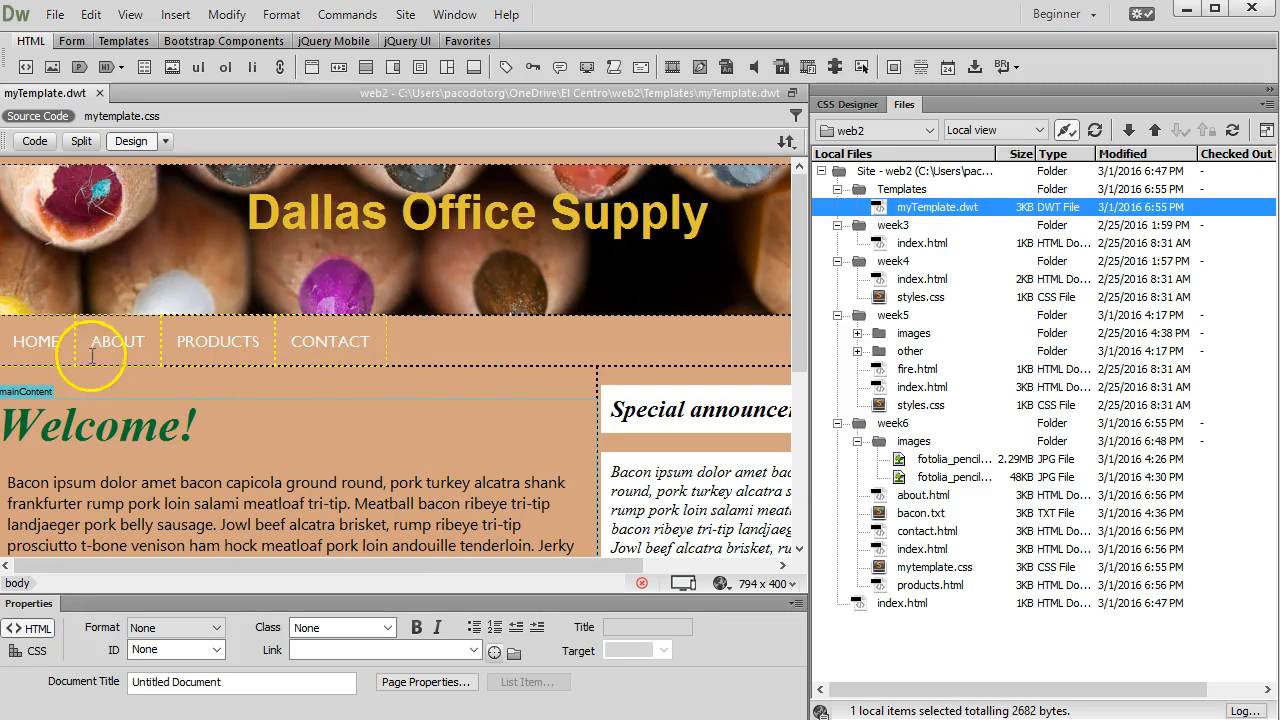
pyautogui.click(37, 341)
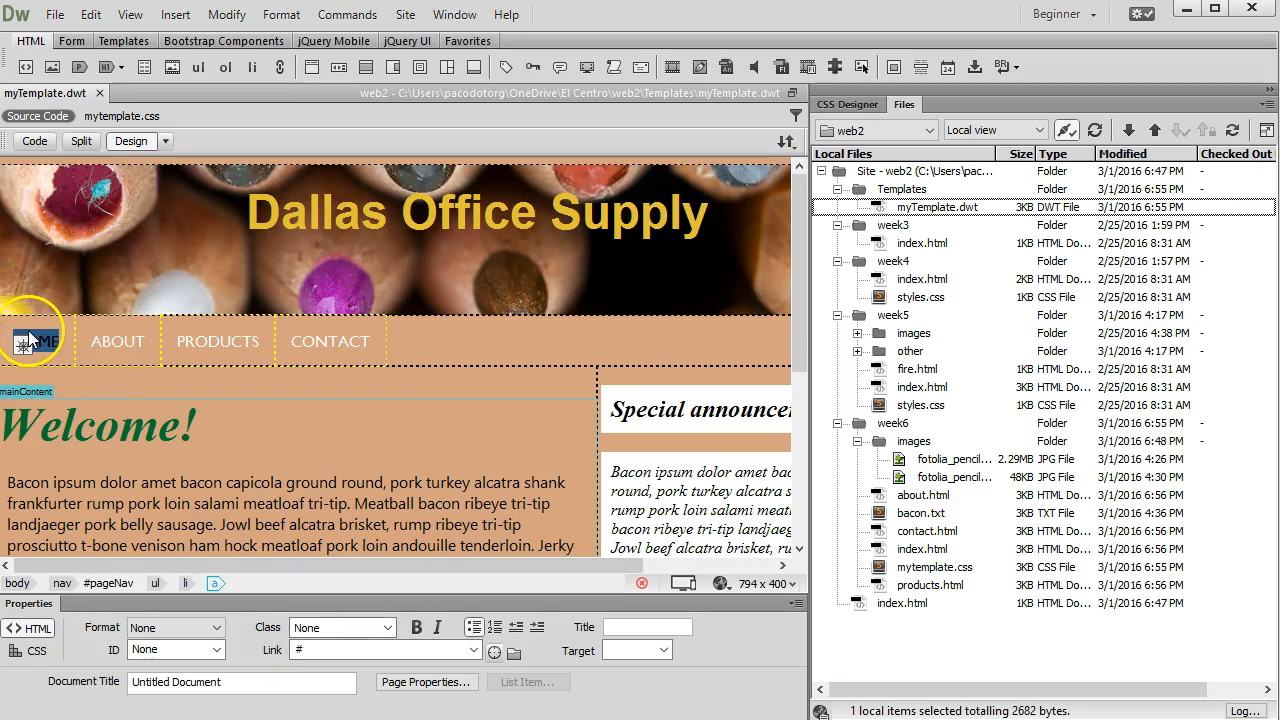
pyautogui.click(514, 655)
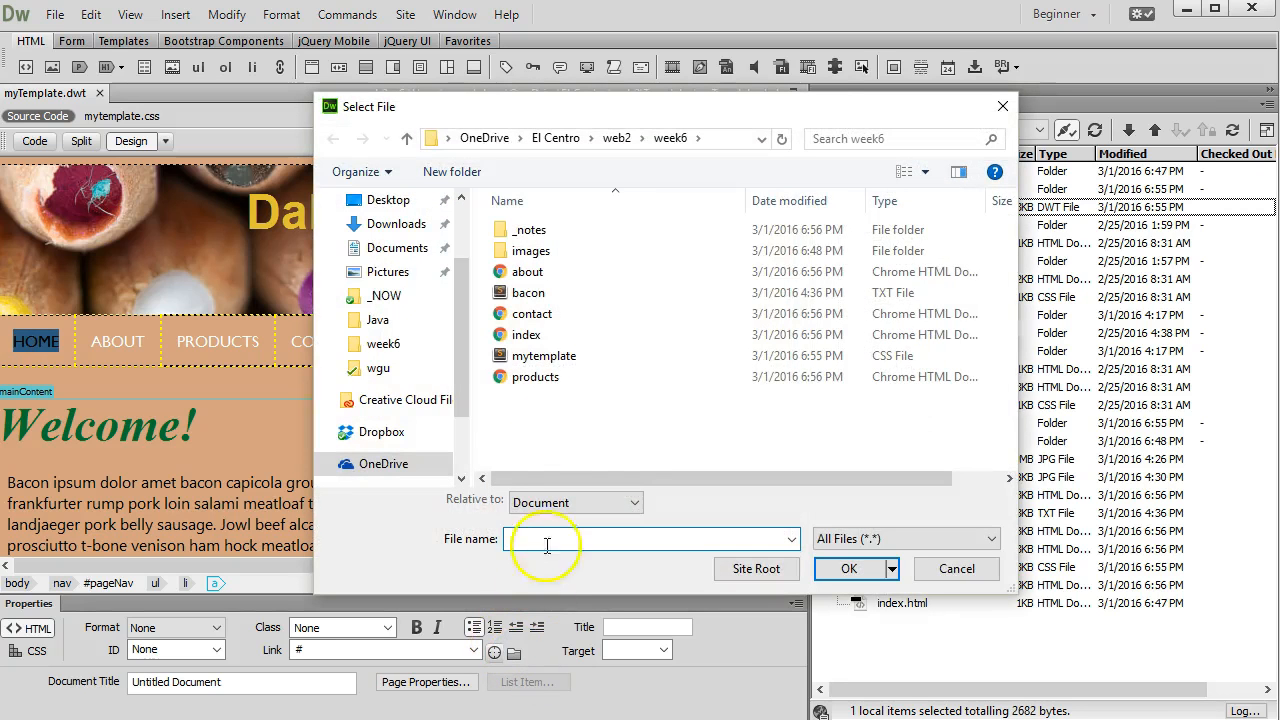
pyautogui.click(527, 335)
pyautogui.click(848, 568)
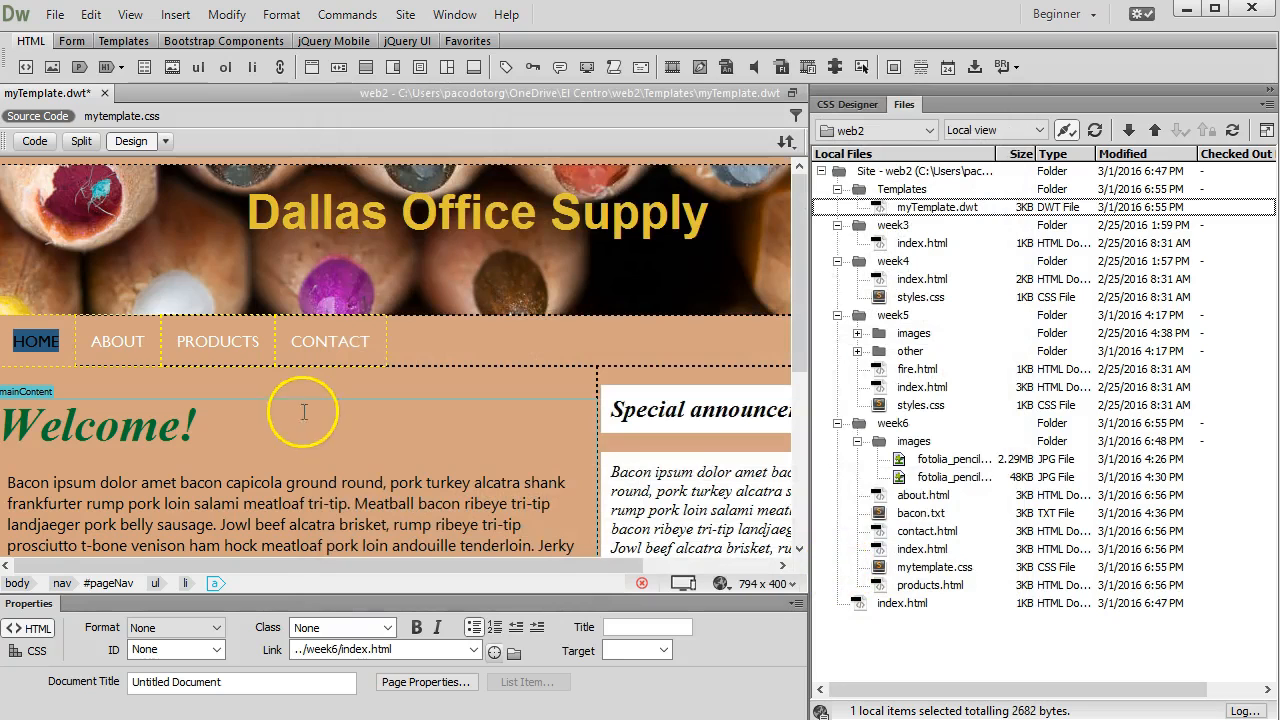
# Link the template's ABOUT navigation item to about.html in the week6 folder.
pyautogui.doubleClick(120, 341)
pyautogui.click(513, 653)
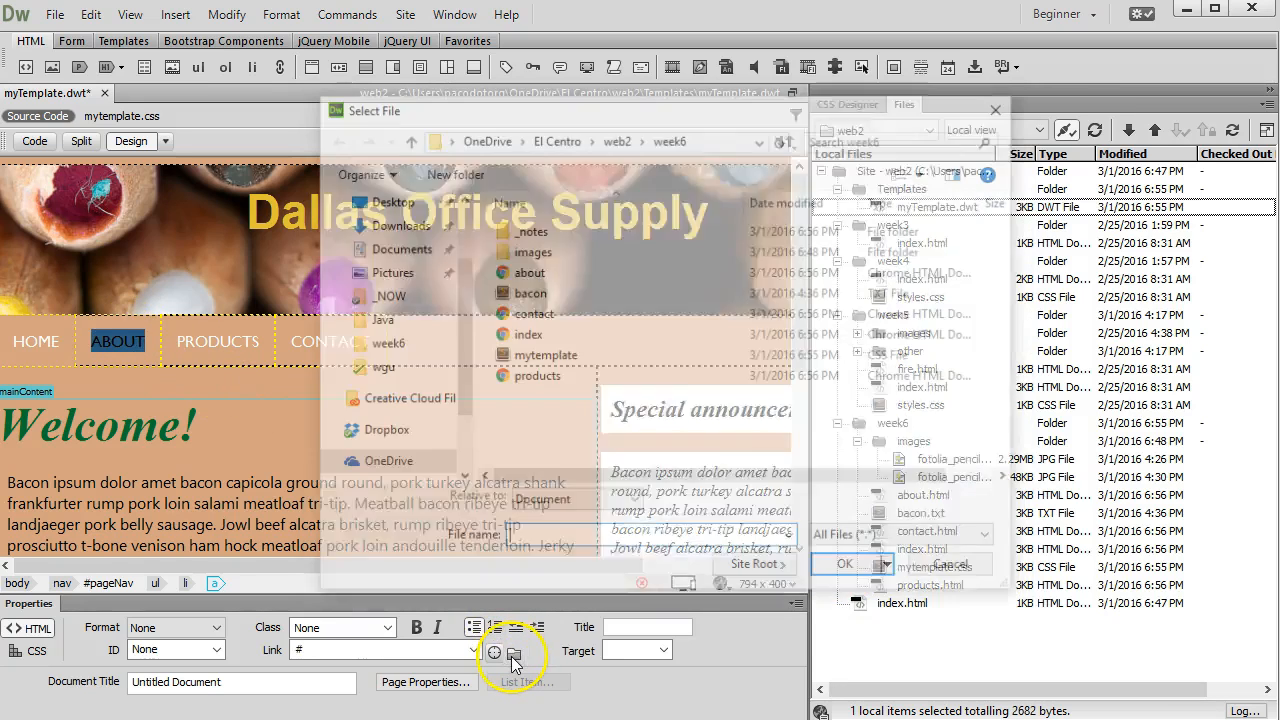
pyautogui.click(535, 276)
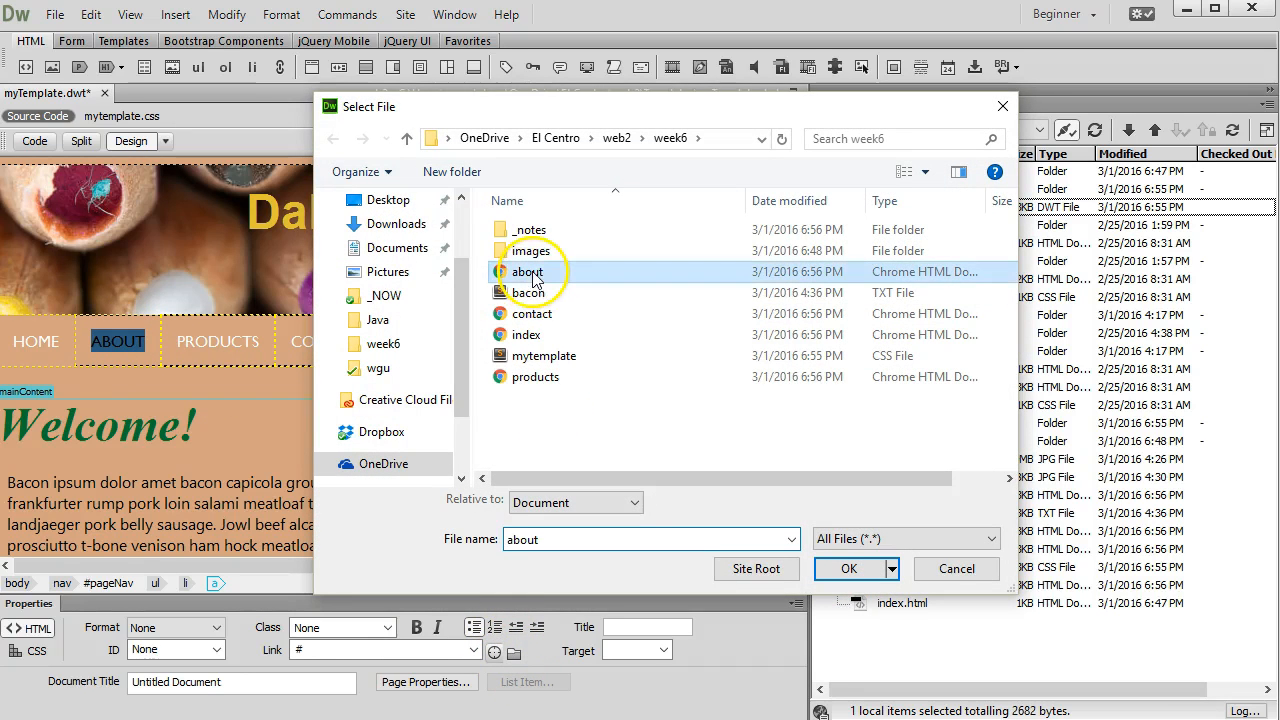
pyautogui.click(848, 569)
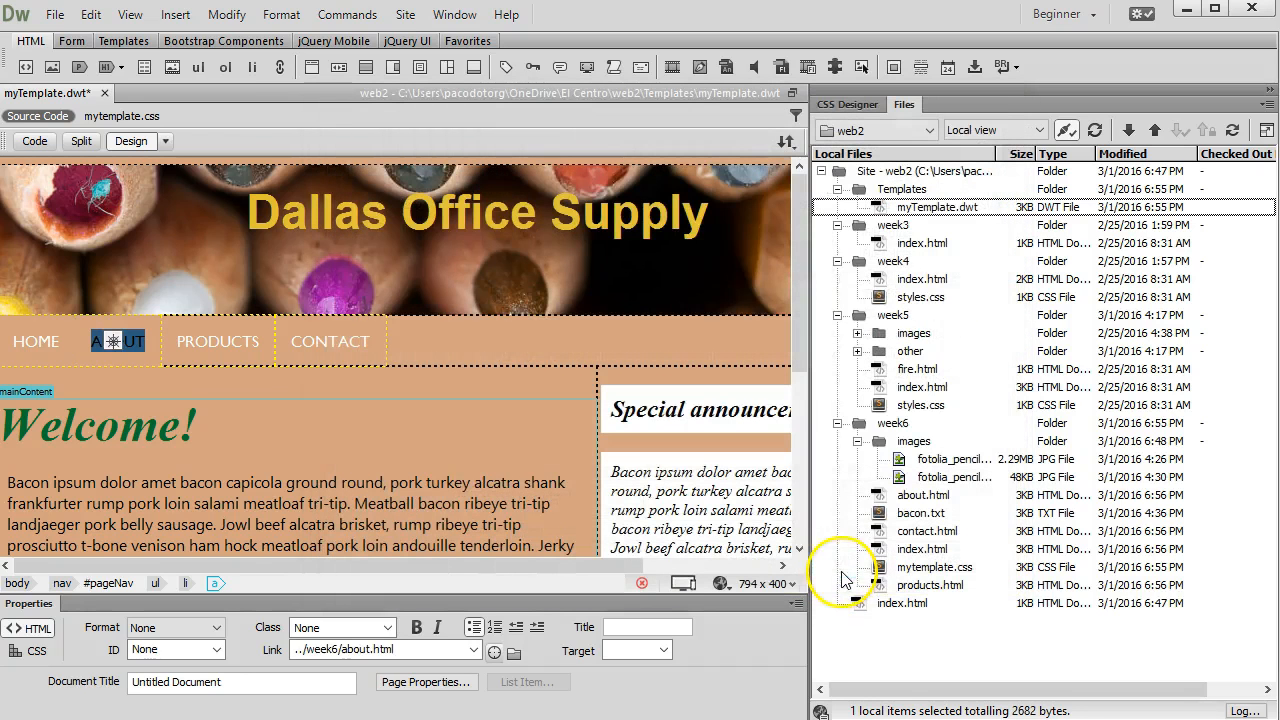
# Link the template's PRODUCTS navigation item to products.html in the week6 folder.
pyautogui.doubleClick(214, 341)
pyautogui.click(514, 653)
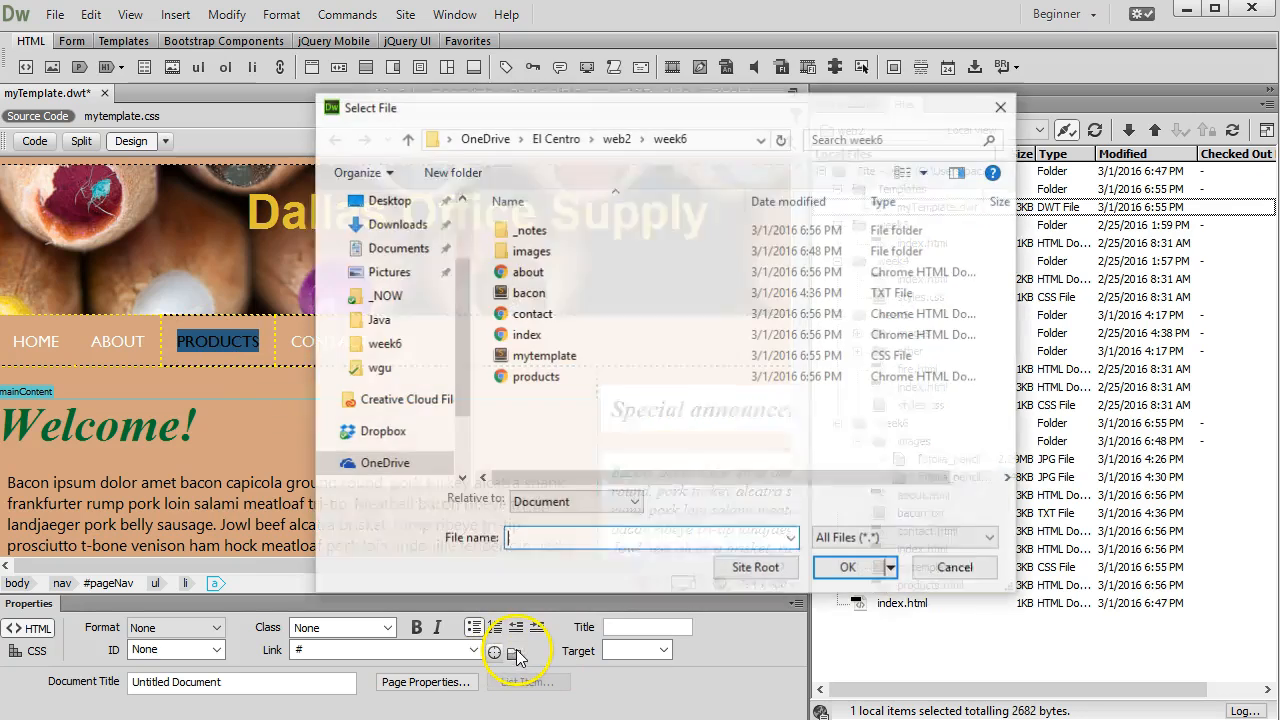
pyautogui.doubleClick(555, 385)
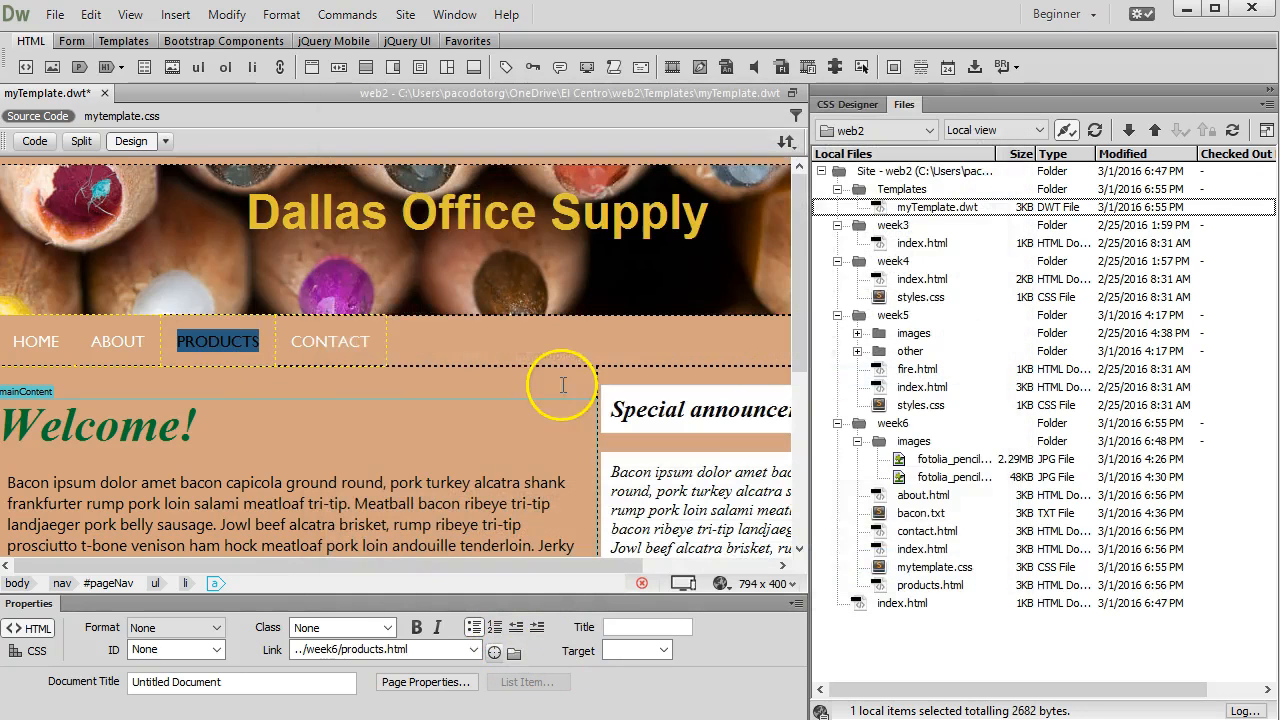
# Link the template's CONTACT navigation item to contact.html in the week6 folder.
pyautogui.doubleClick(318, 345)
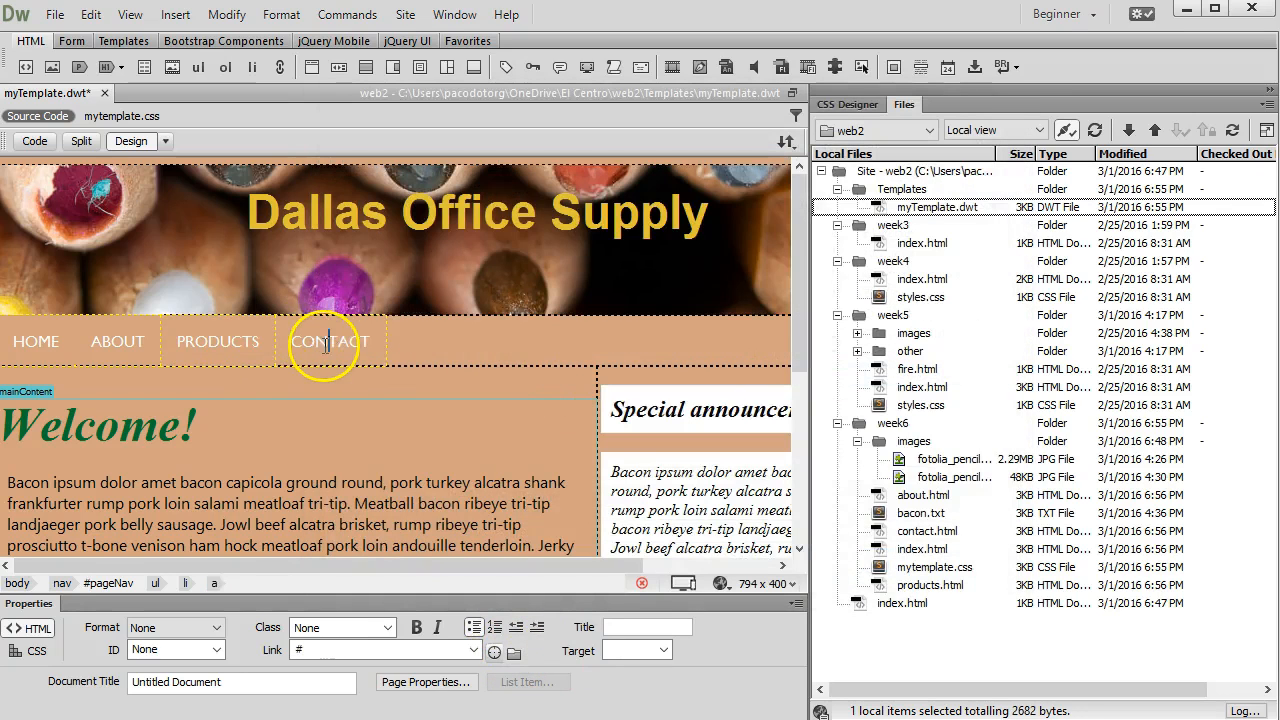
pyautogui.click(514, 653)
pyautogui.doubleClick(540, 315)
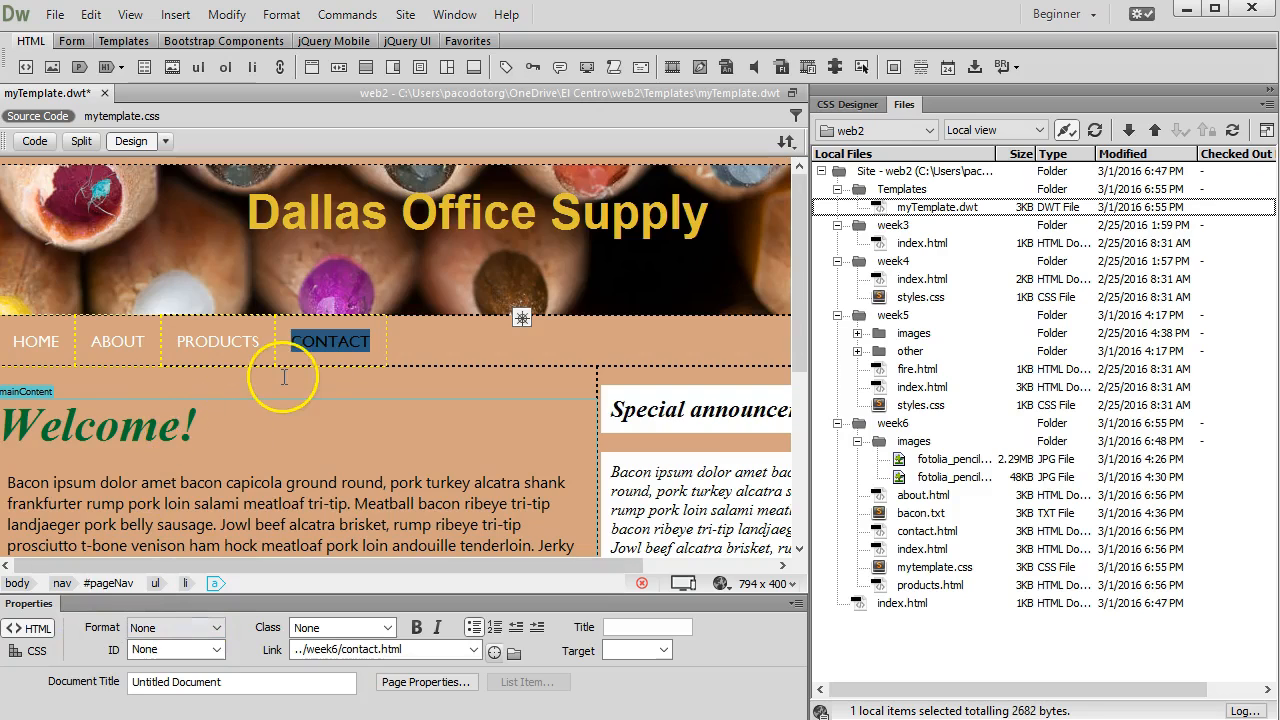
# Link the author's name in the template footer to index.html in the web2 root folder, with the target set to _blank.
pyautogui.scroll(-5, 283, 377)
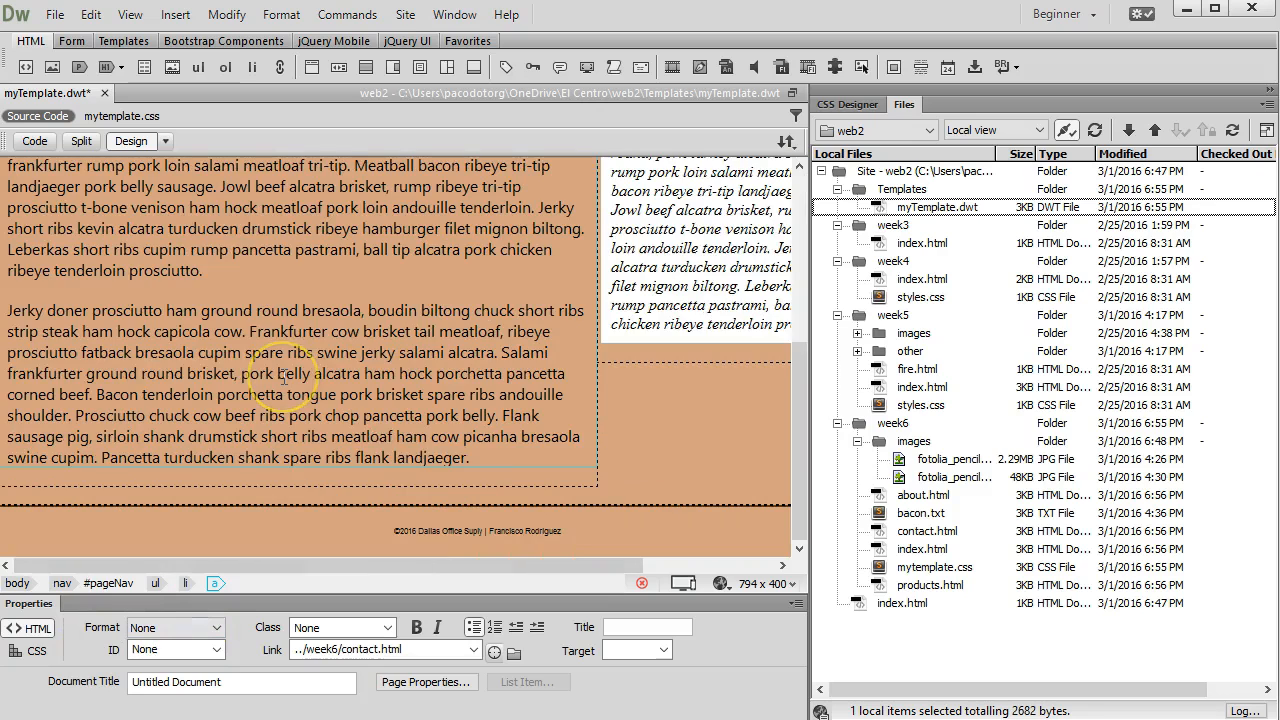
pyautogui.click(580, 531)
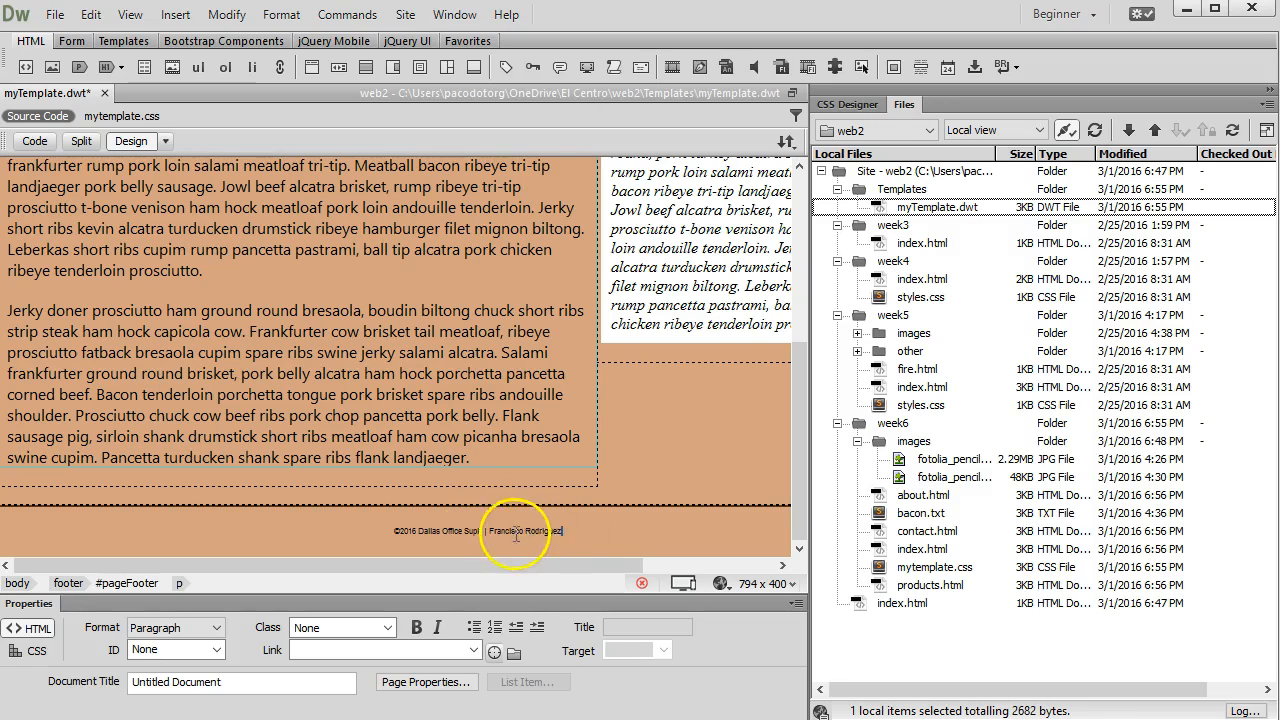
pyautogui.moveTo(568, 531); pyautogui.dragTo(489, 531)
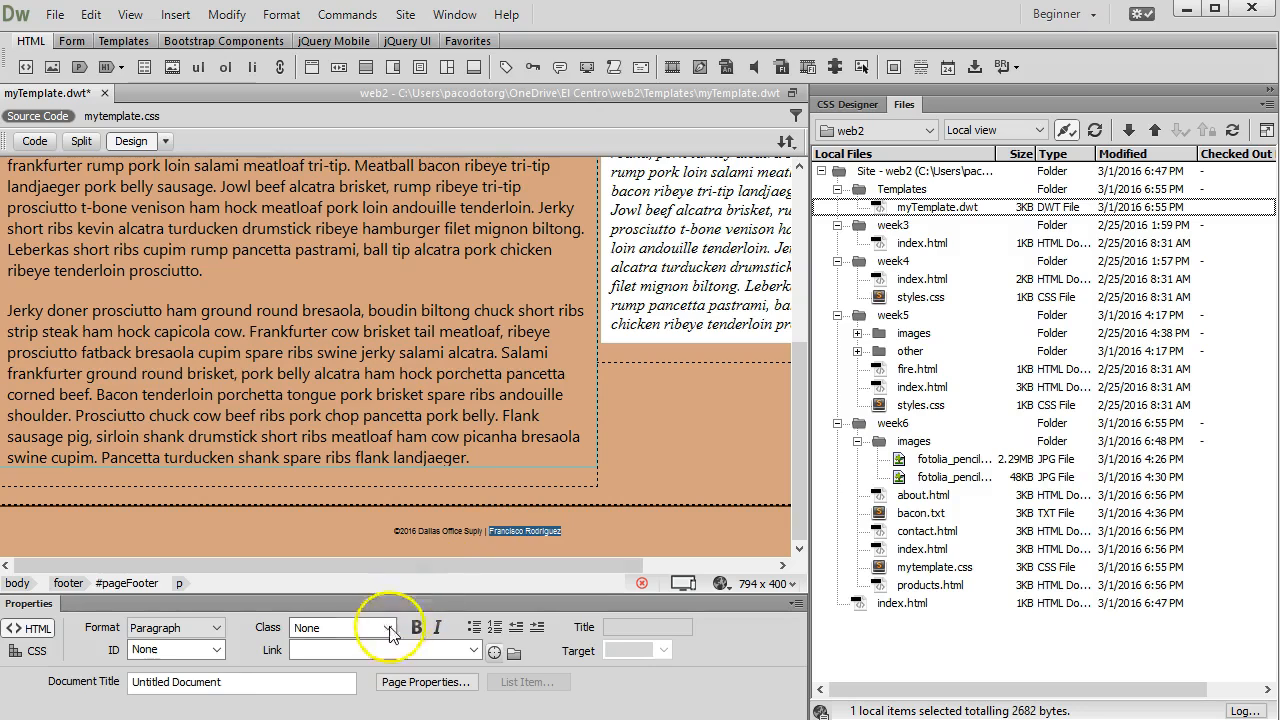
pyautogui.click(514, 654)
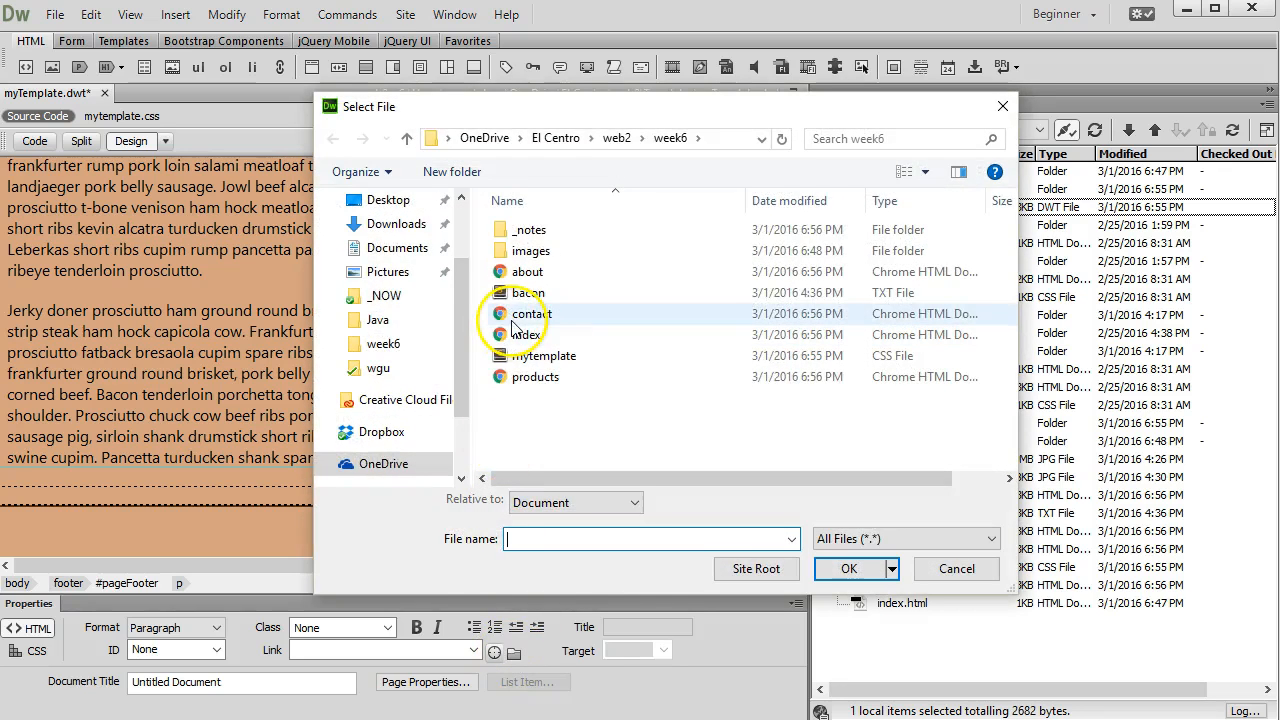
pyautogui.click(616, 138)
pyautogui.click(528, 357)
pyautogui.doubleClick(530, 360)
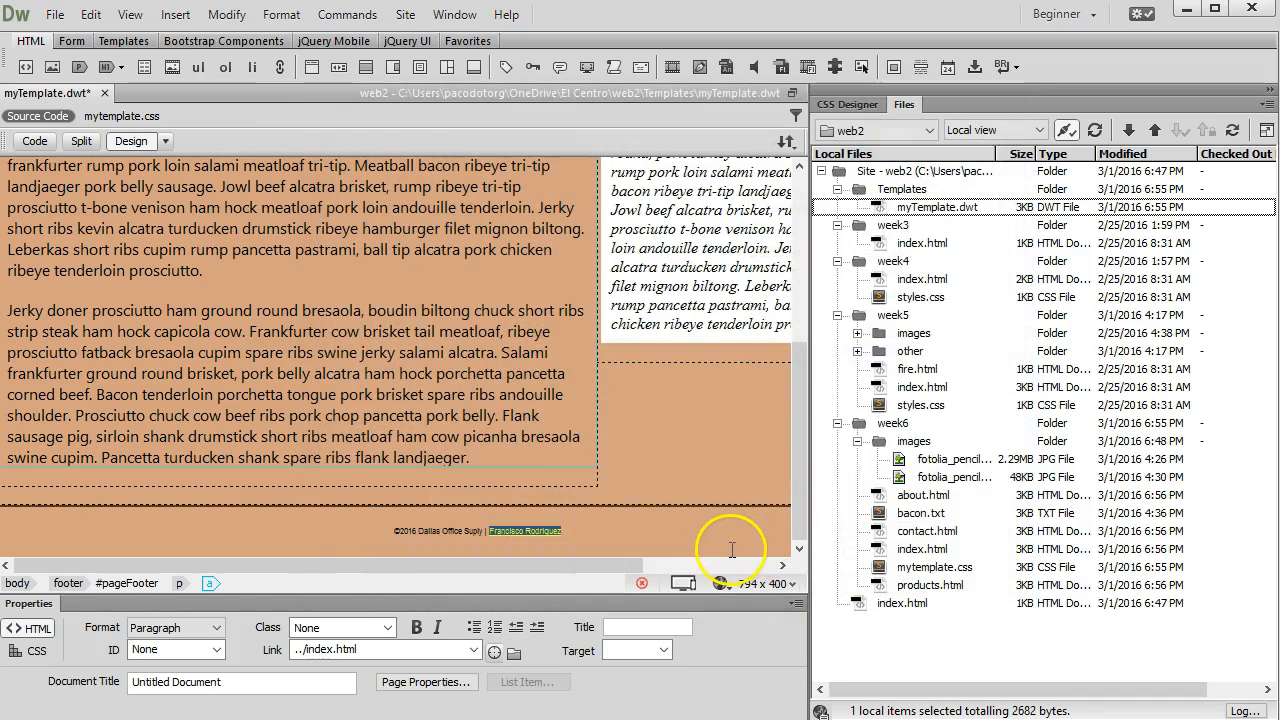
pyautogui.click(666, 649)
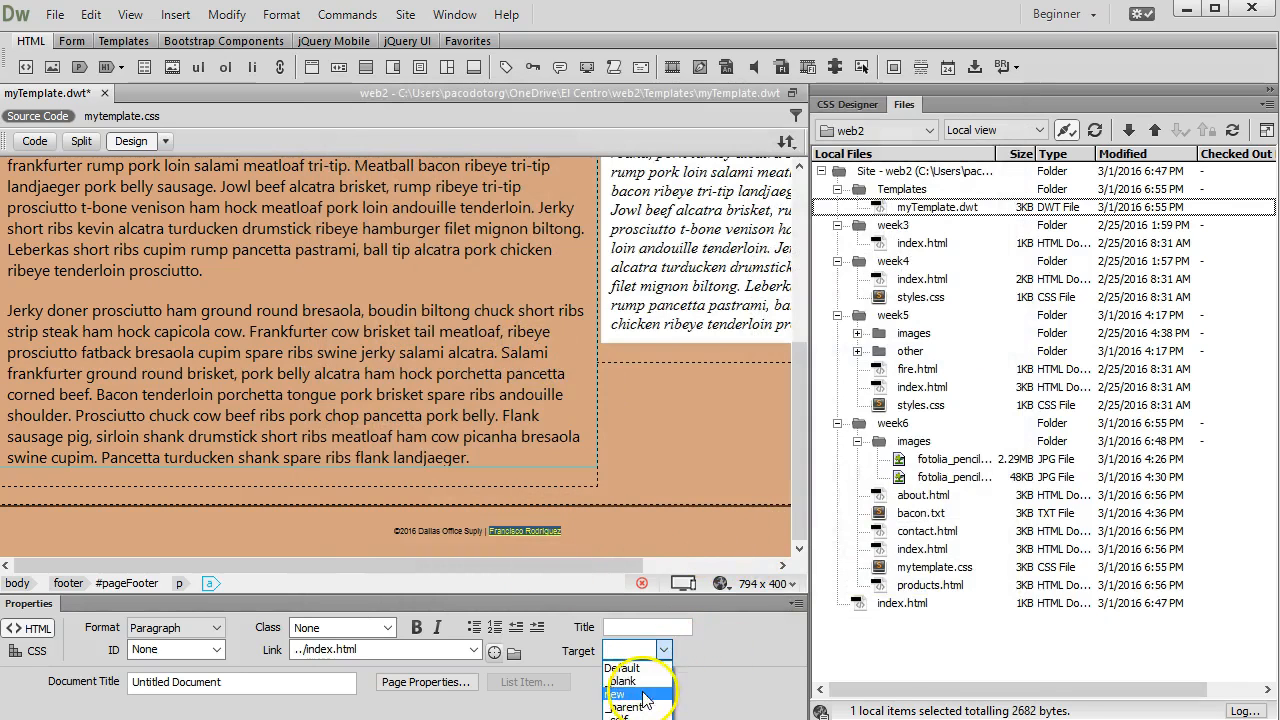
pyautogui.click(650, 684)
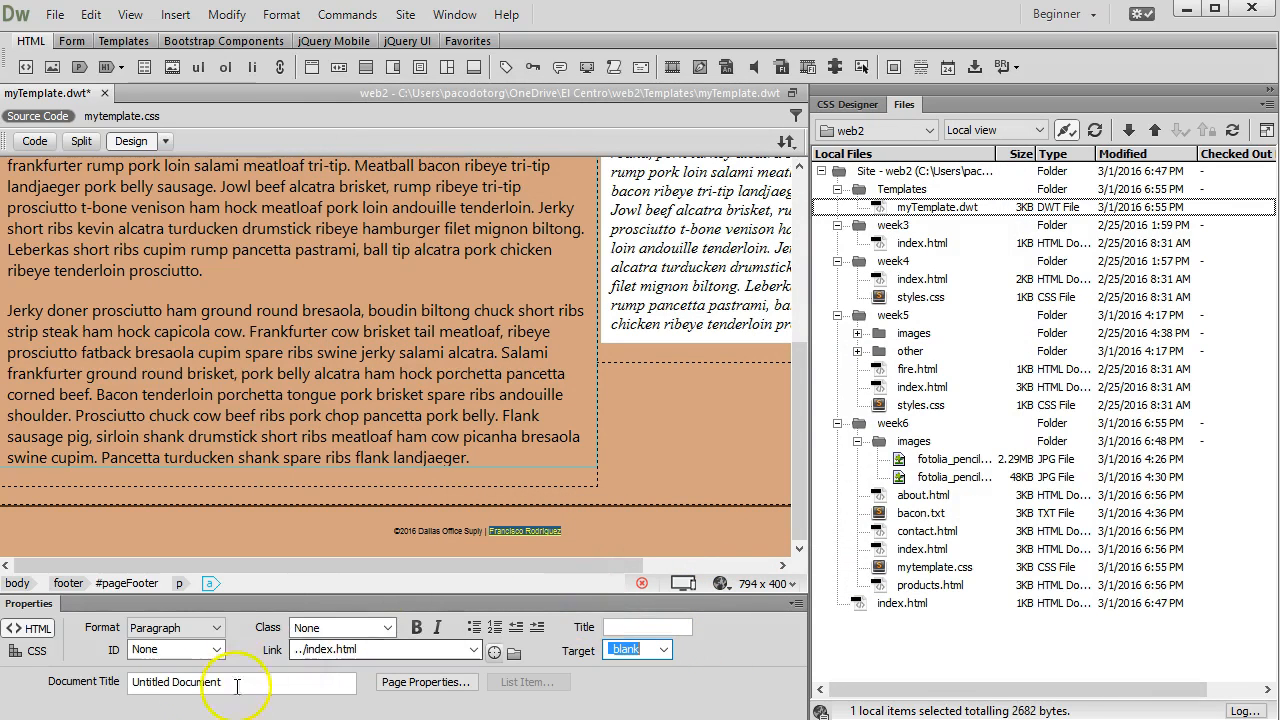
# Set the template's document title to "Site Template" and check the doctitle editable region in the code.
pyautogui.doubleClick(200, 682)
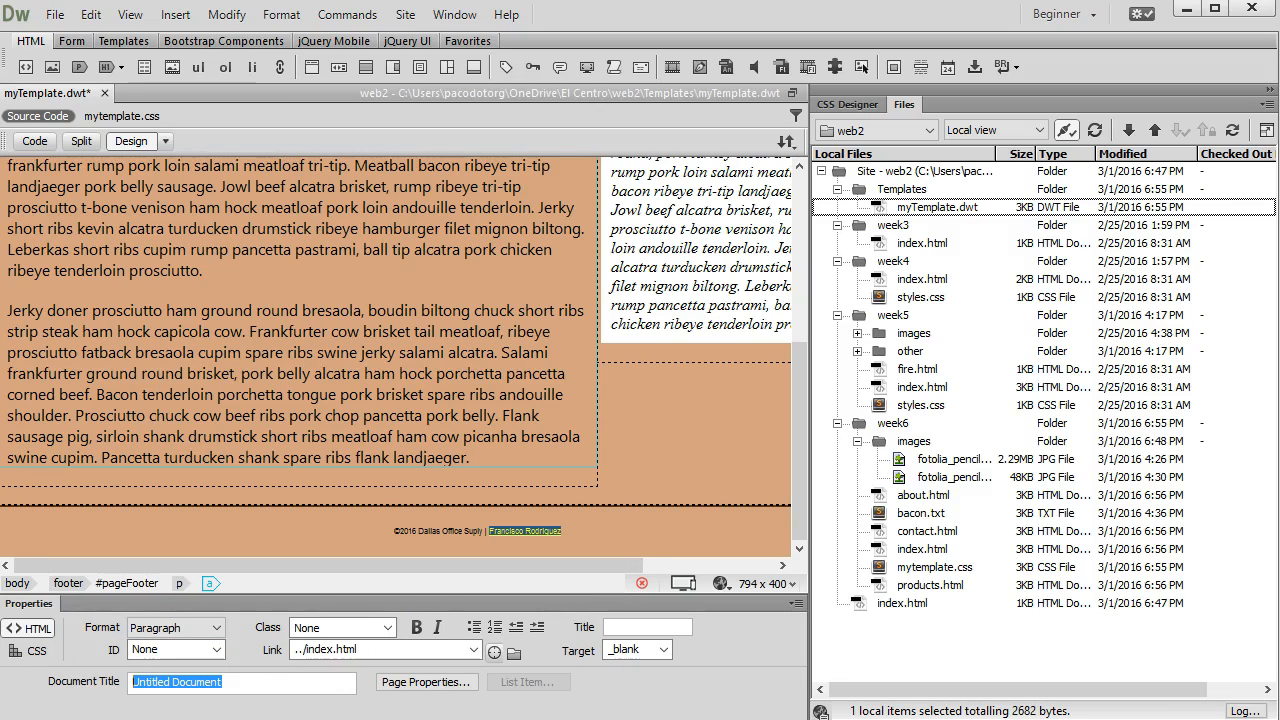
pyautogui.write('Site Template')
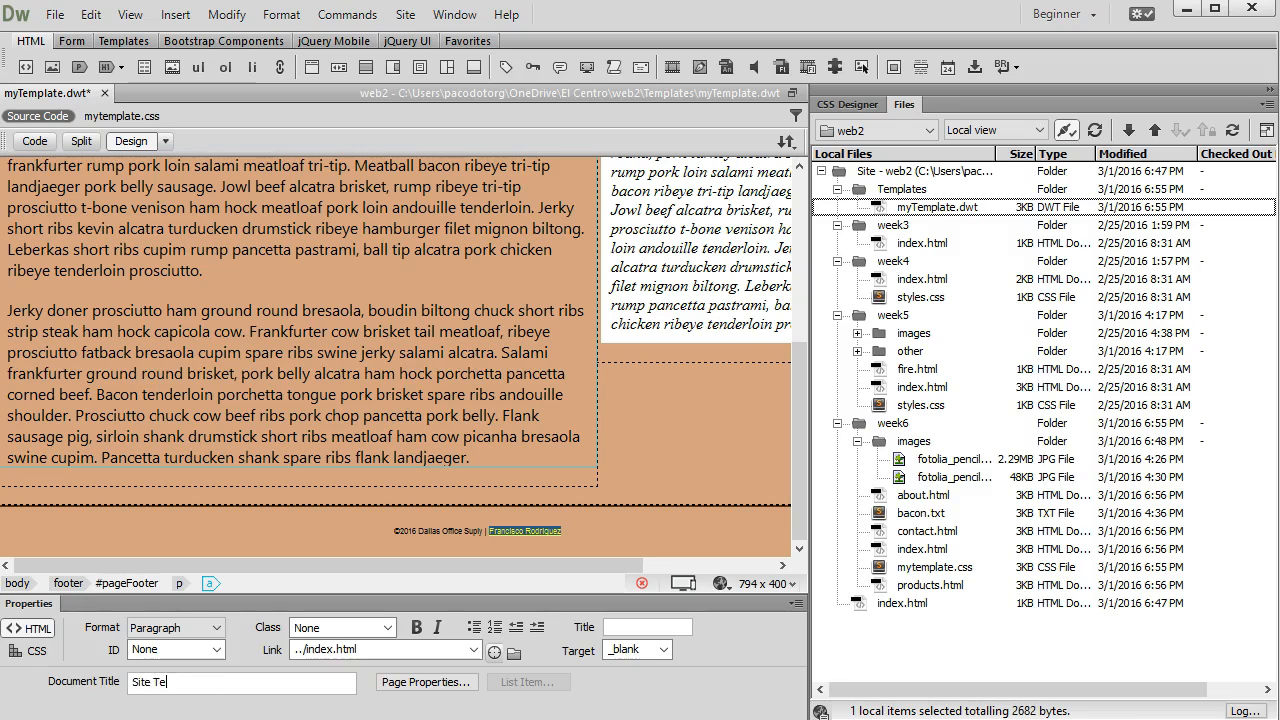
pyautogui.click(38, 141)
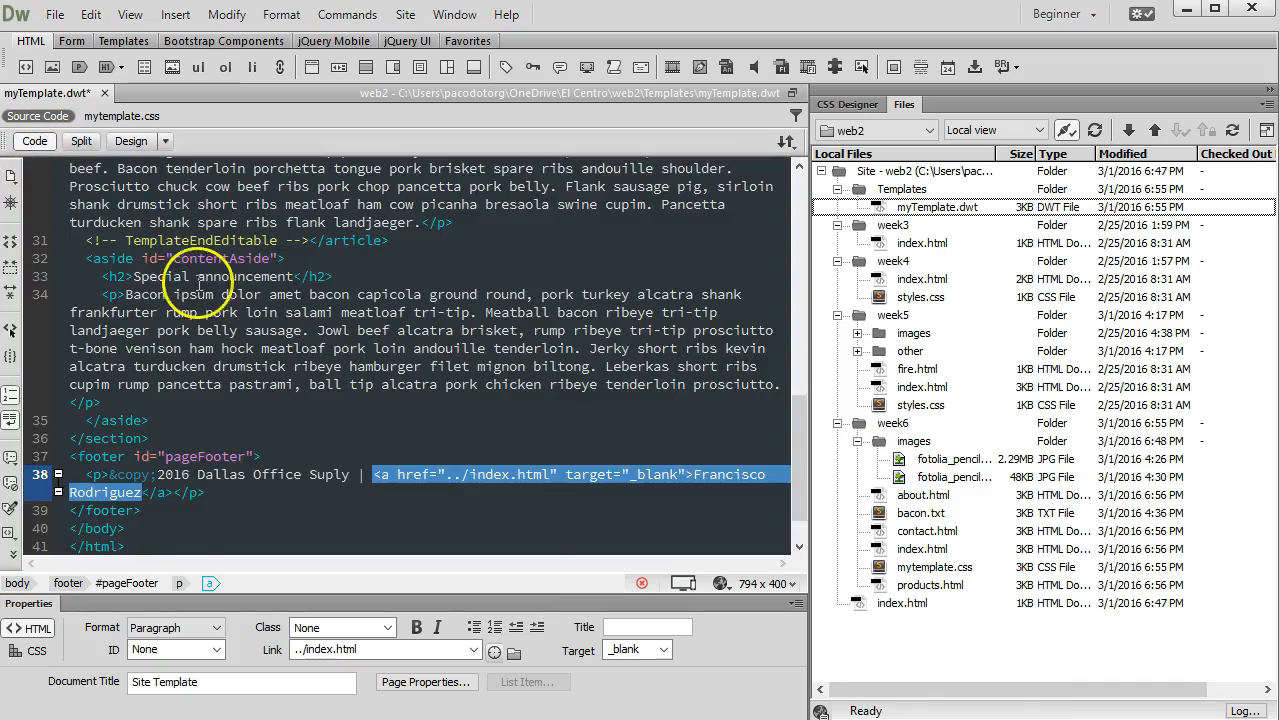
pyautogui.scroll(10, 200, 286)
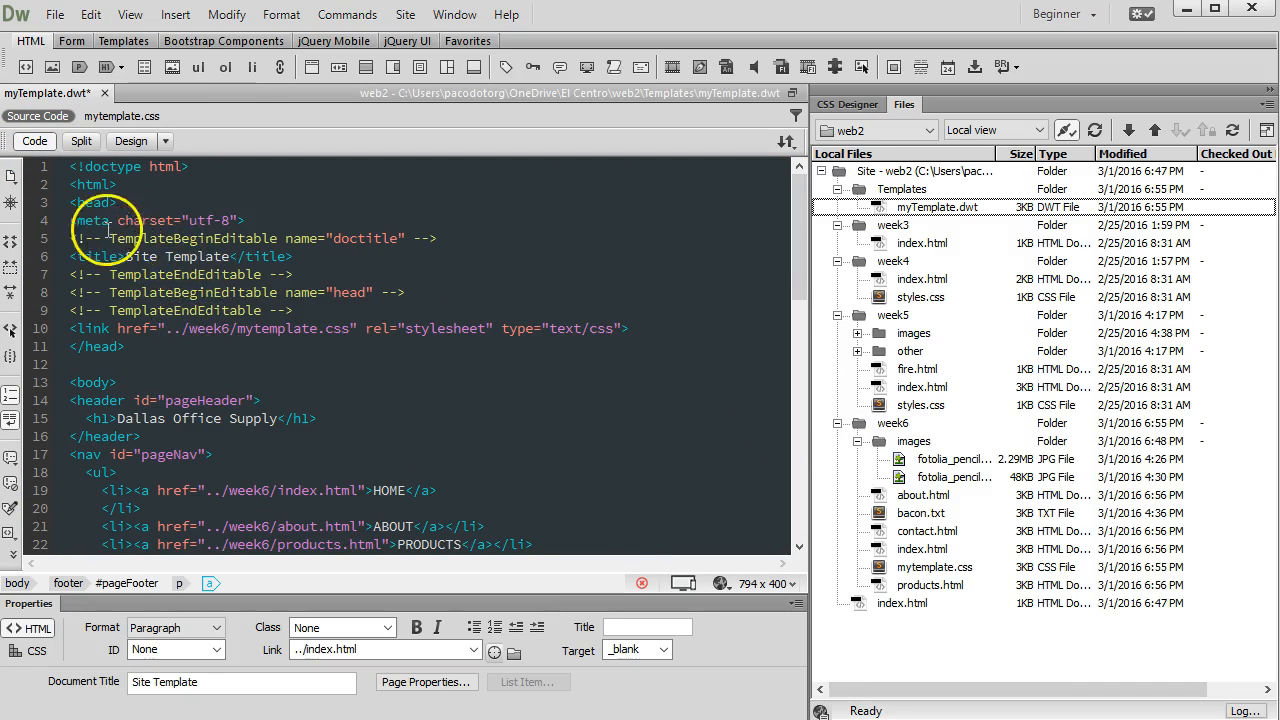
pyautogui.doubleClick(215, 240)
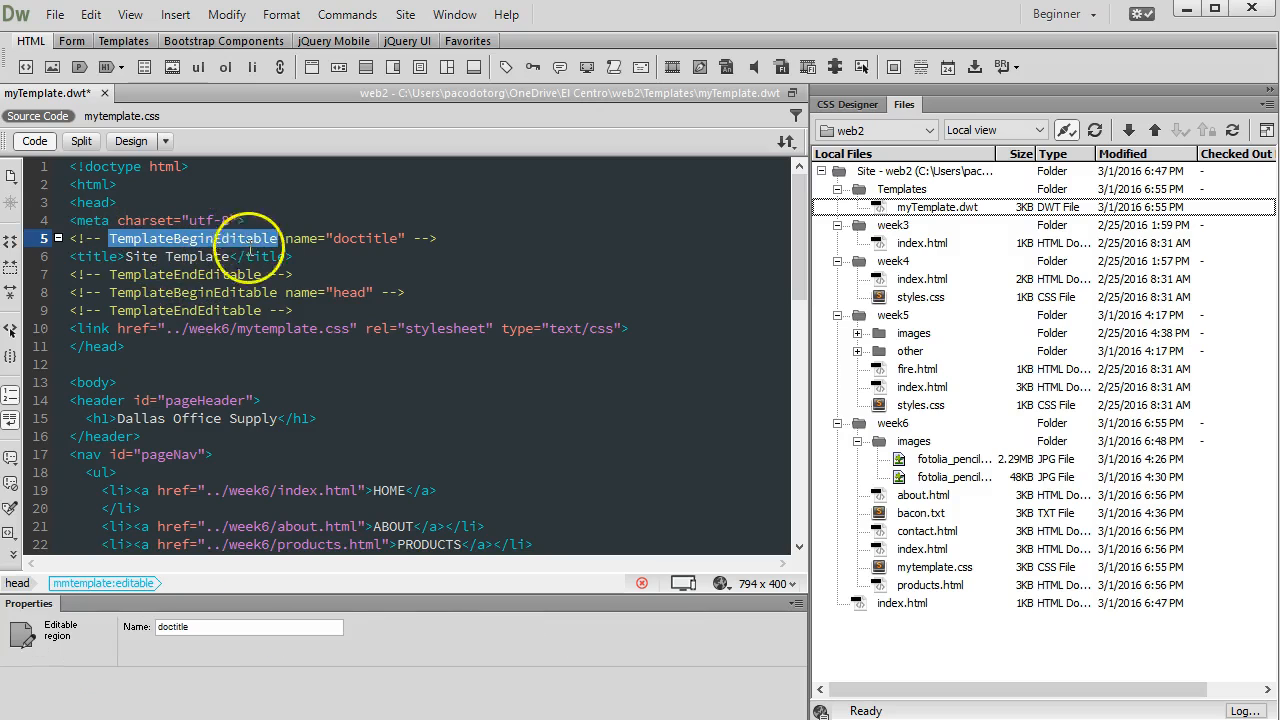
pyautogui.doubleClick(301, 239)
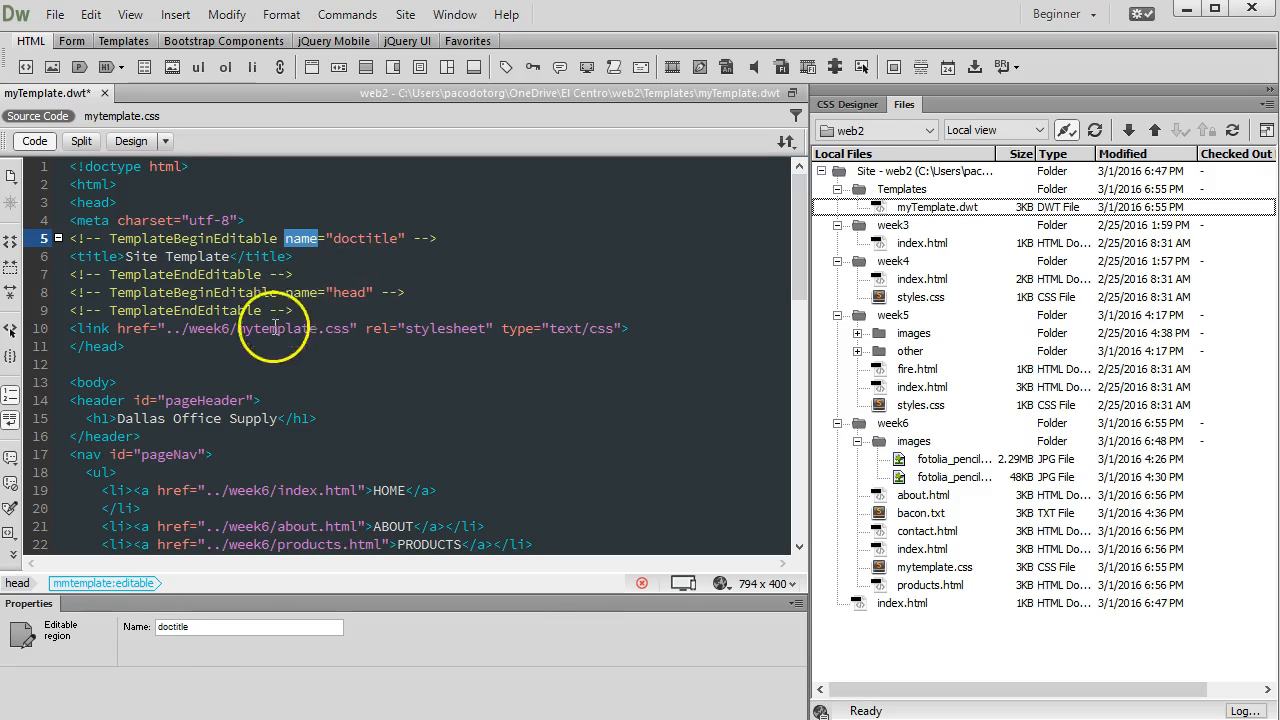
pyautogui.click(131, 141)
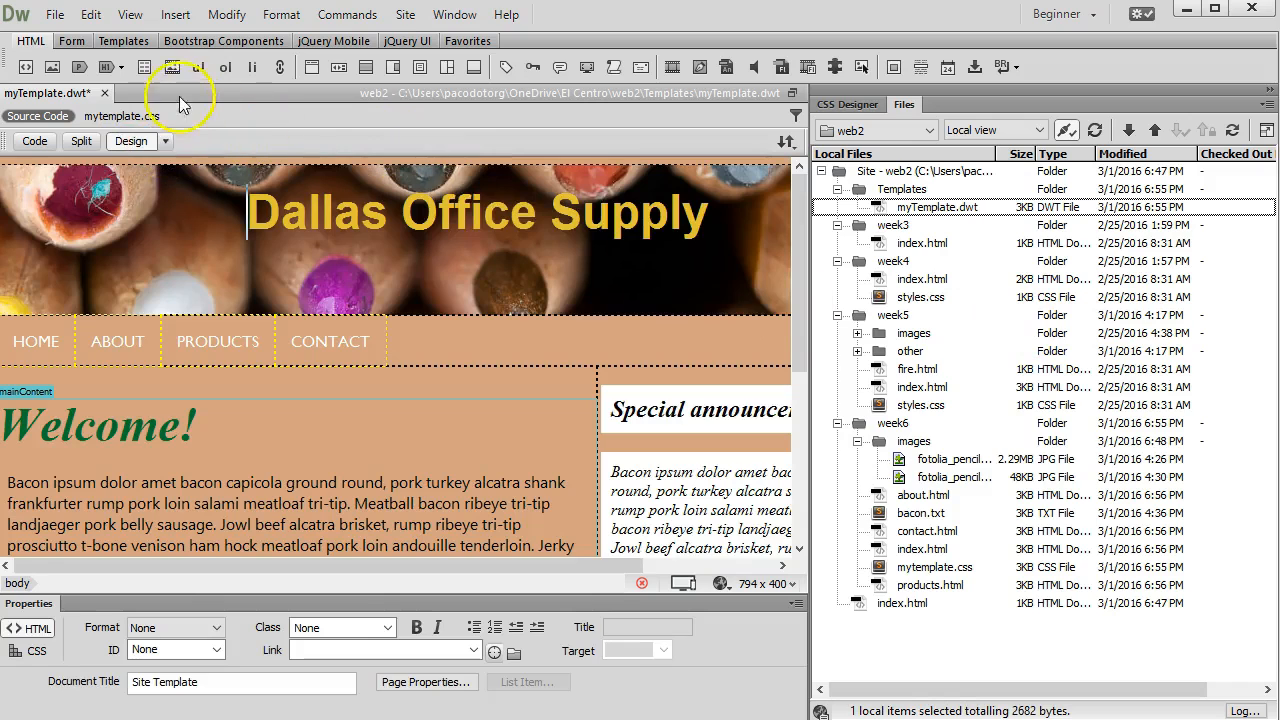
# Save and close myTemplate.dwt, updating the pages based on it with the update scope set to Entire Site.
pyautogui.click(104, 93)
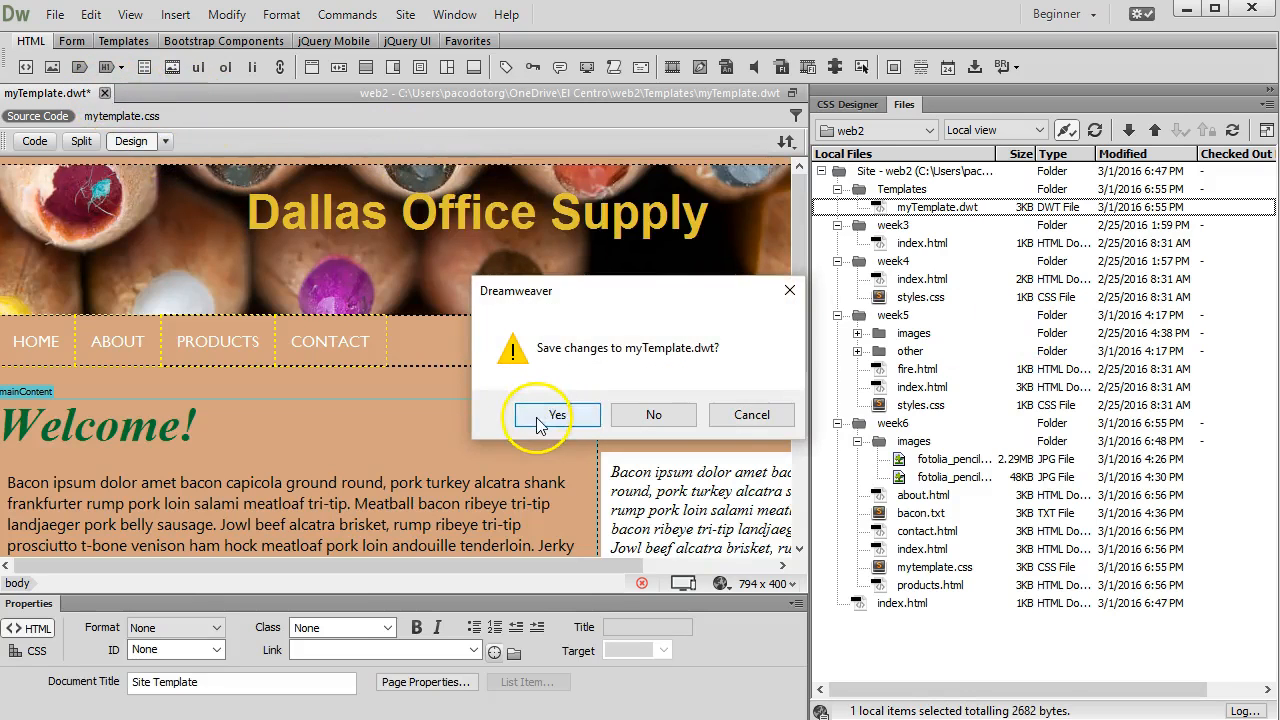
pyautogui.click(563, 414)
pyautogui.click(708, 374)
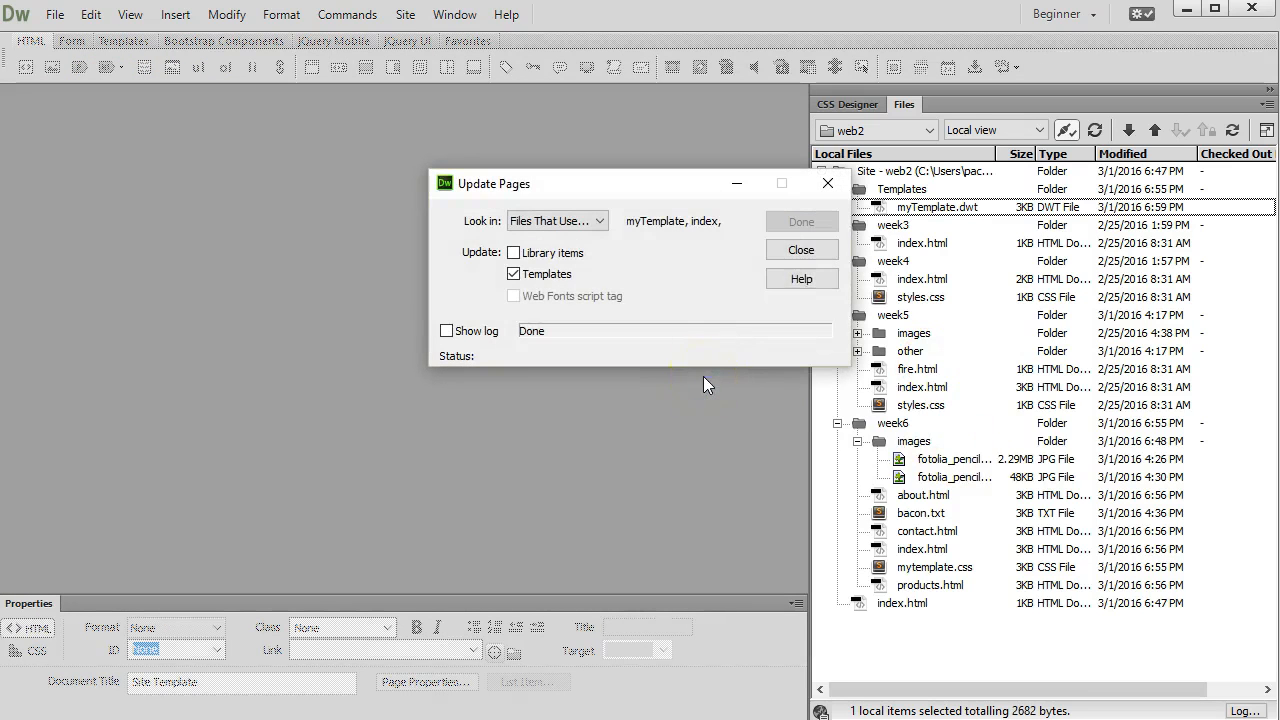
pyautogui.click(575, 221)
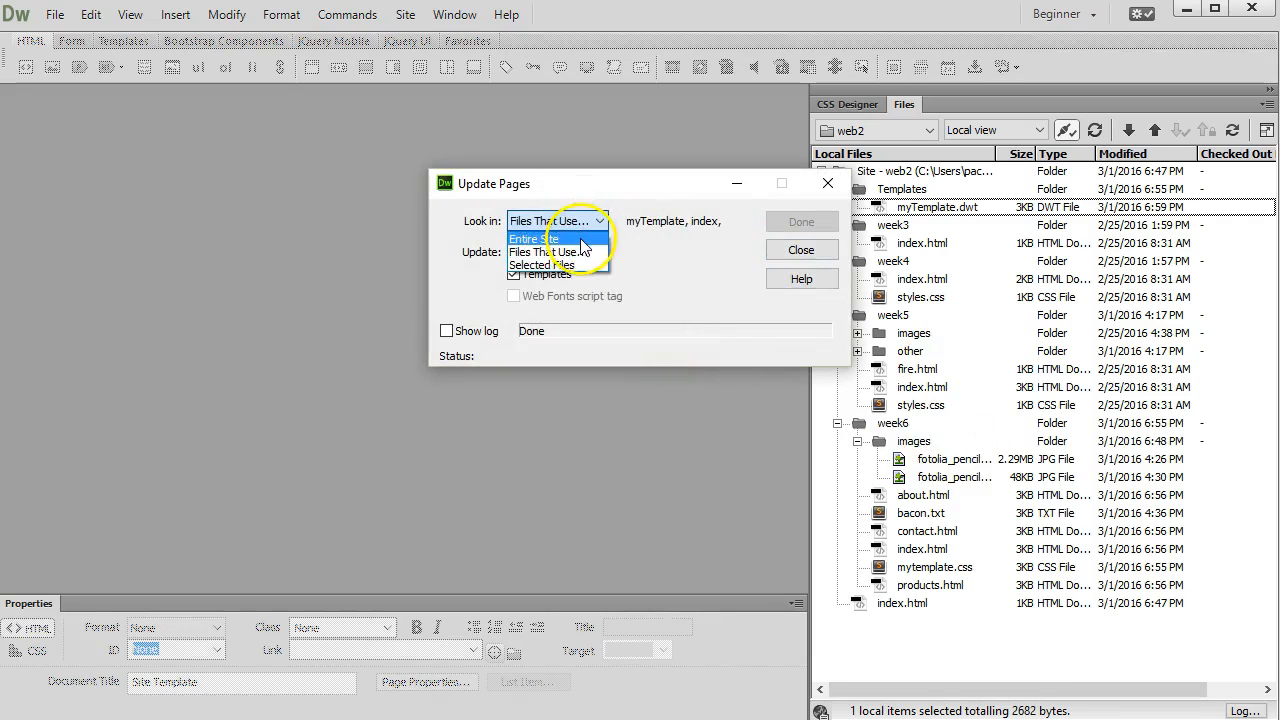
pyautogui.click(566, 252)
pyautogui.click(800, 221)
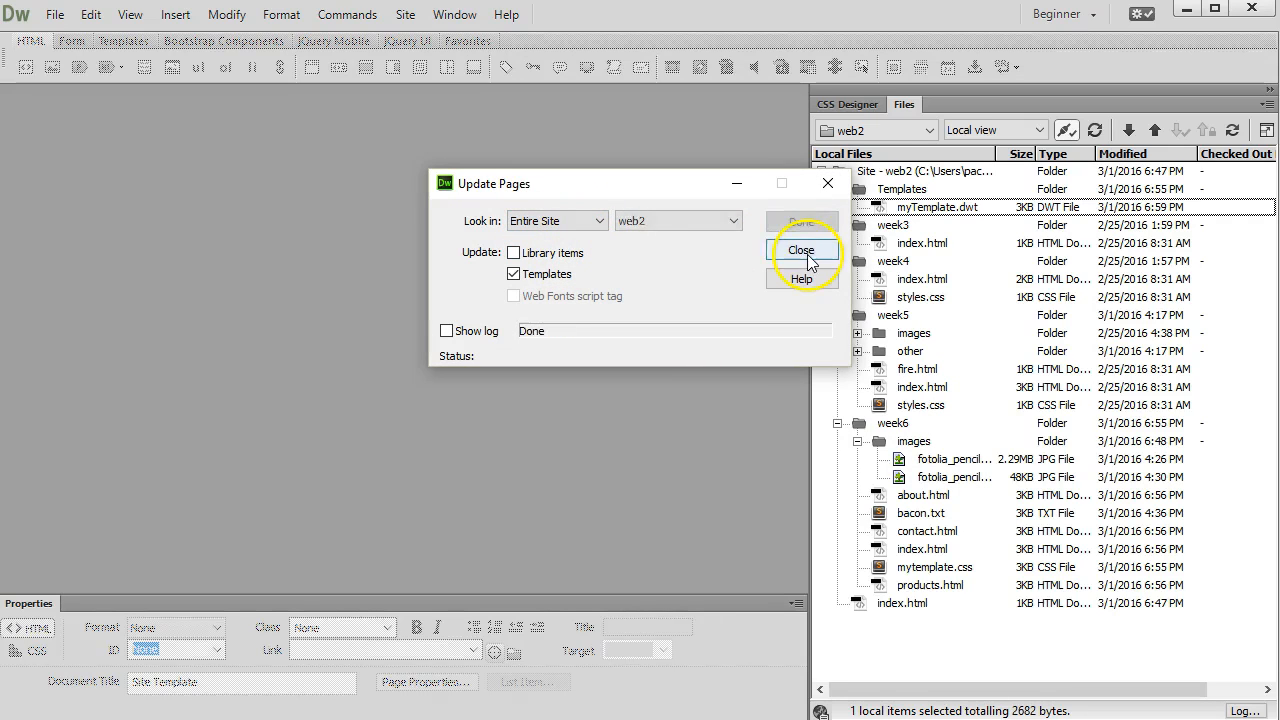
pyautogui.click(800, 250)
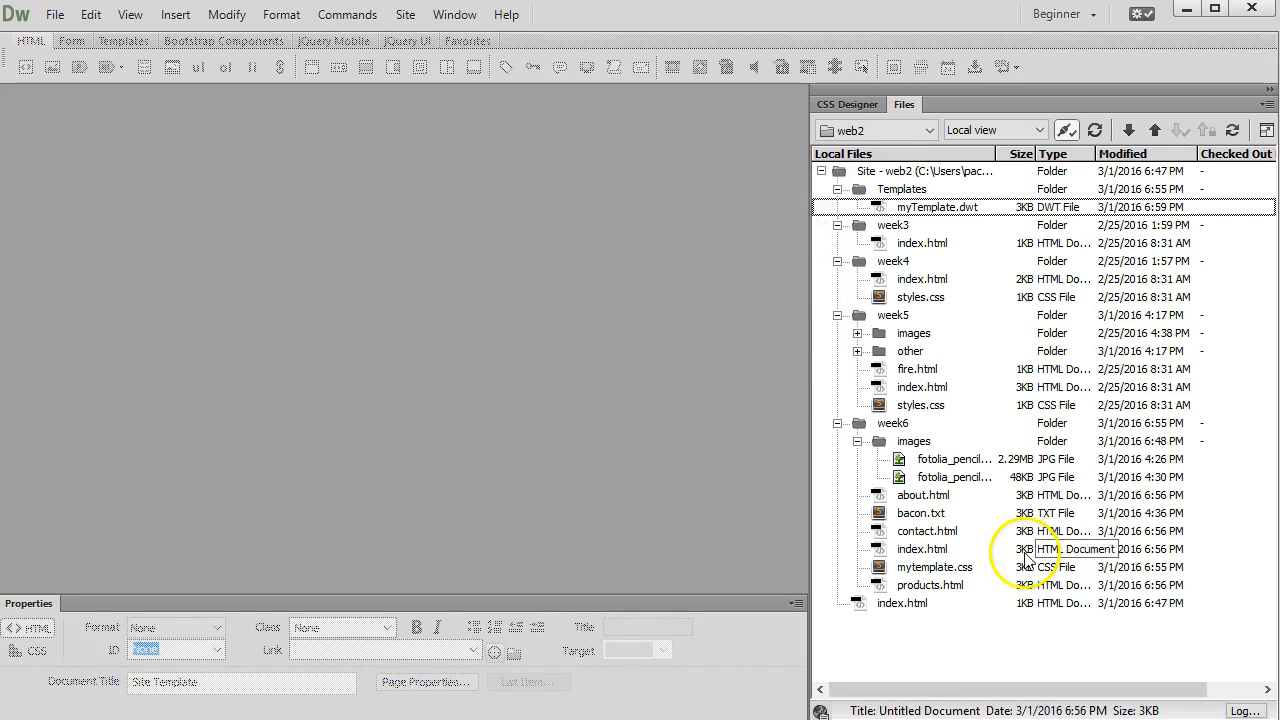
# Open index.html from the week6 folder and set its document title to "Dallas Office Supply | Home".
pyautogui.doubleClick(922, 549)
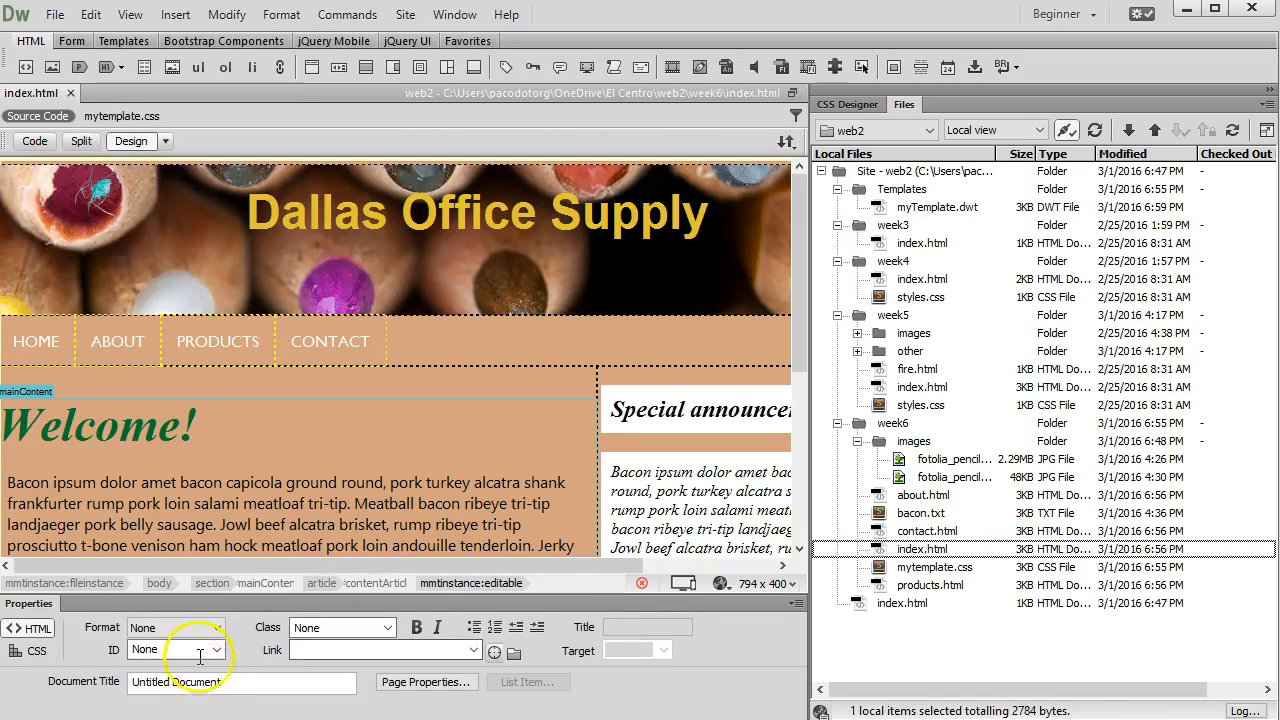
pyautogui.tripleClick(248, 680)
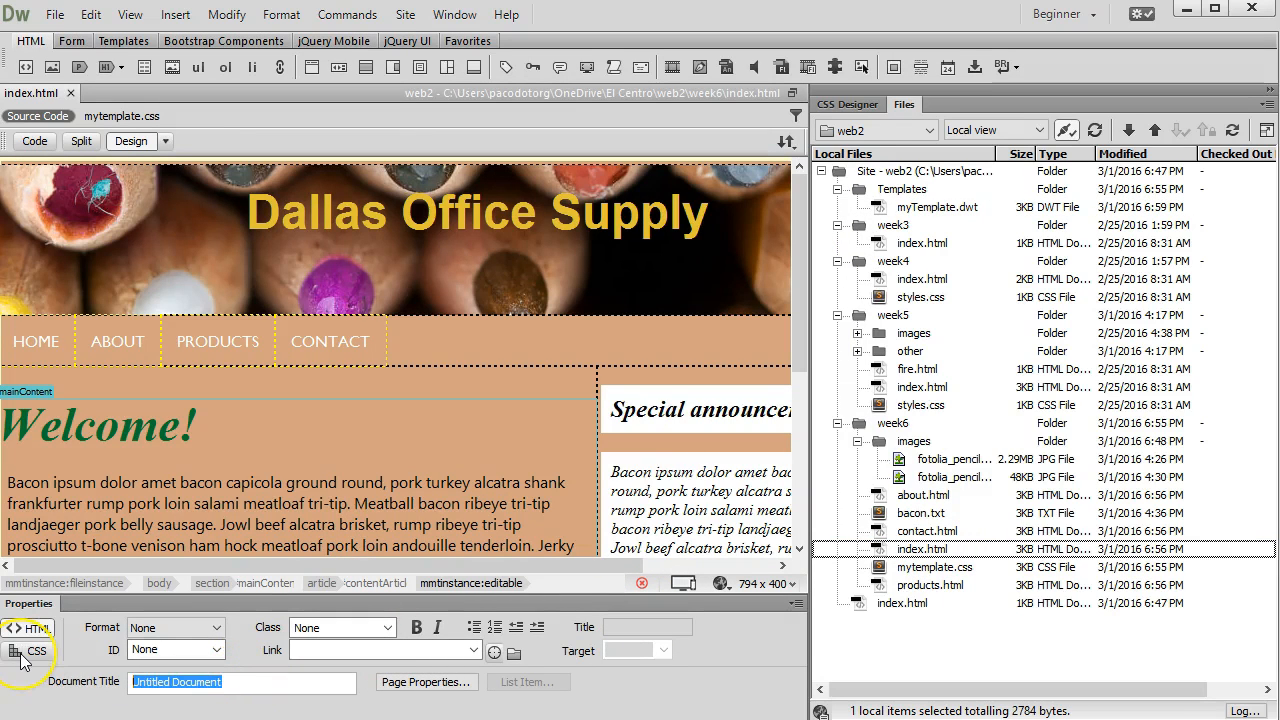
pyautogui.write('Dallas Office Supply | Home')
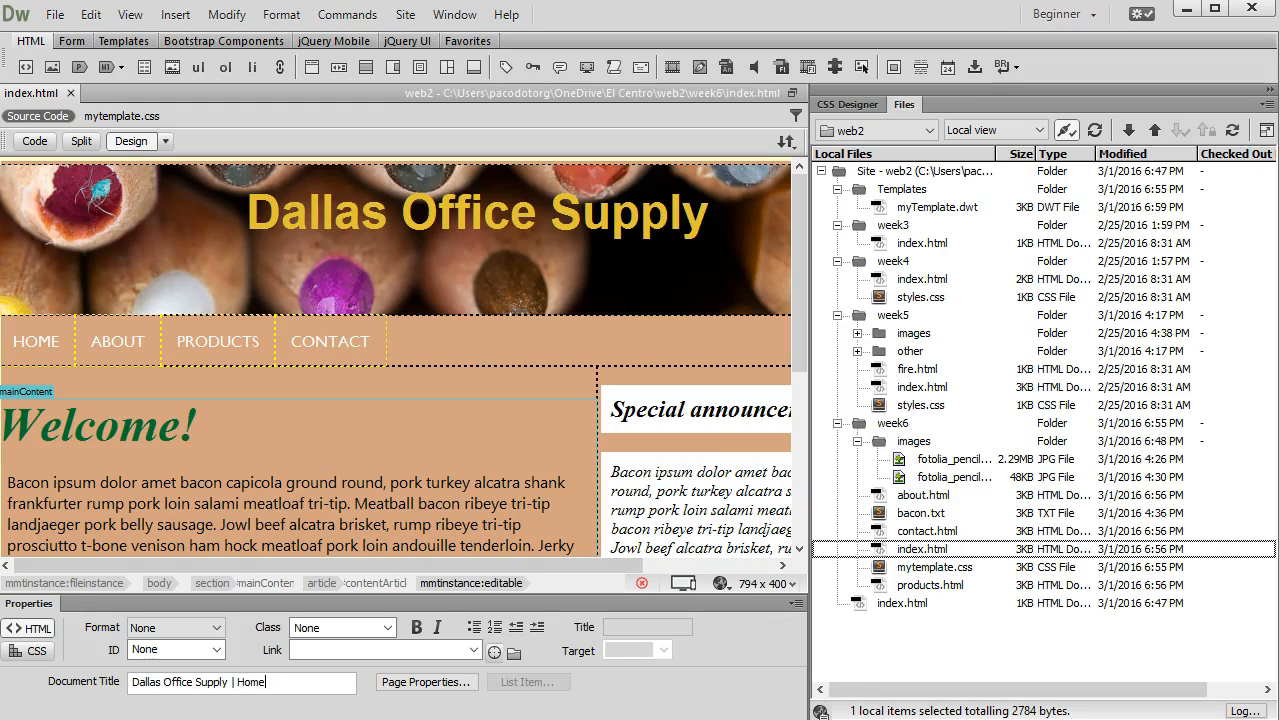
pyautogui.press('Return')
# Copy the "Dallas Office Supply |" part of the document title, and save and close index.html.
pyautogui.hotkey('ctrl', 'c')
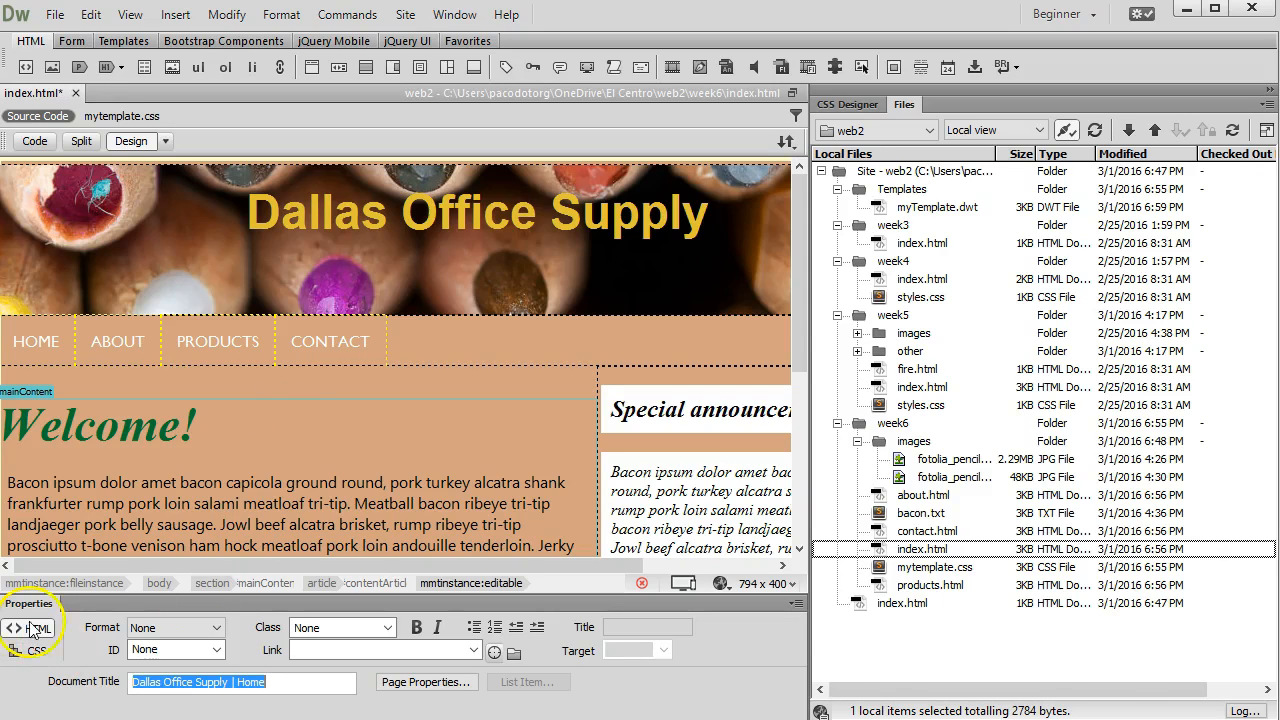
pyautogui.click(138, 685)
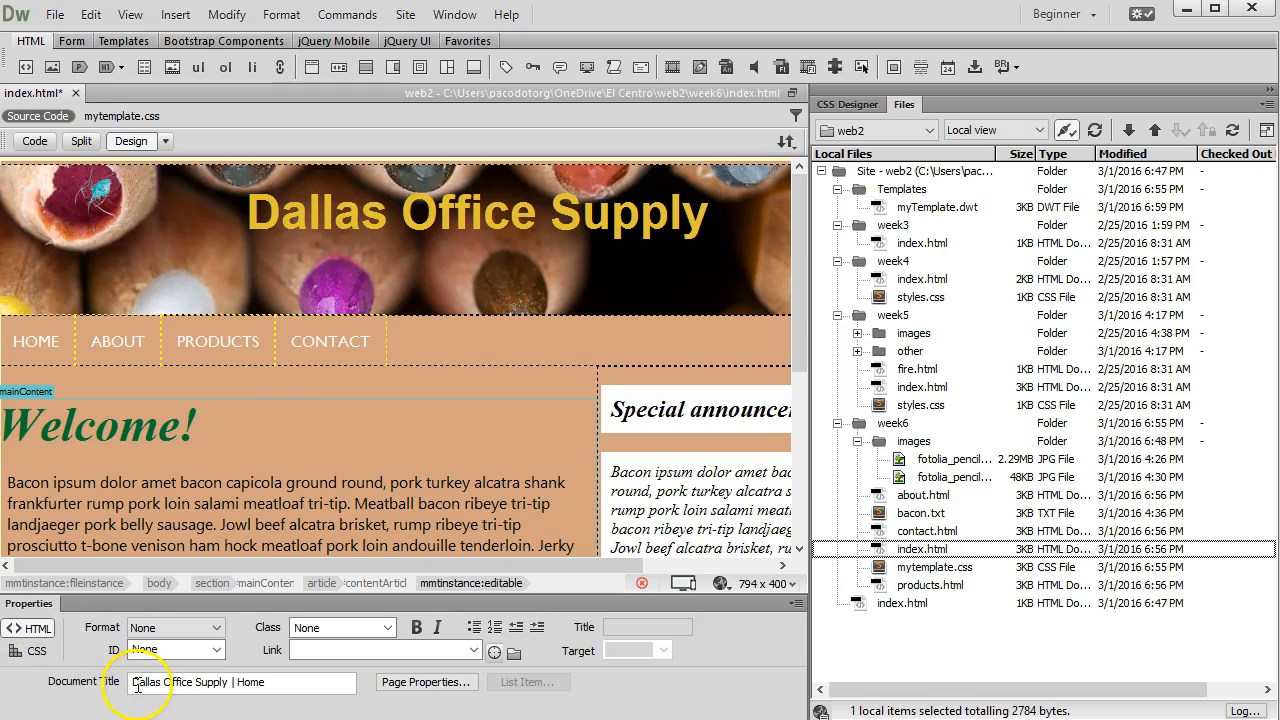
pyautogui.moveTo(157, 682); pyautogui.dragTo(236, 681)
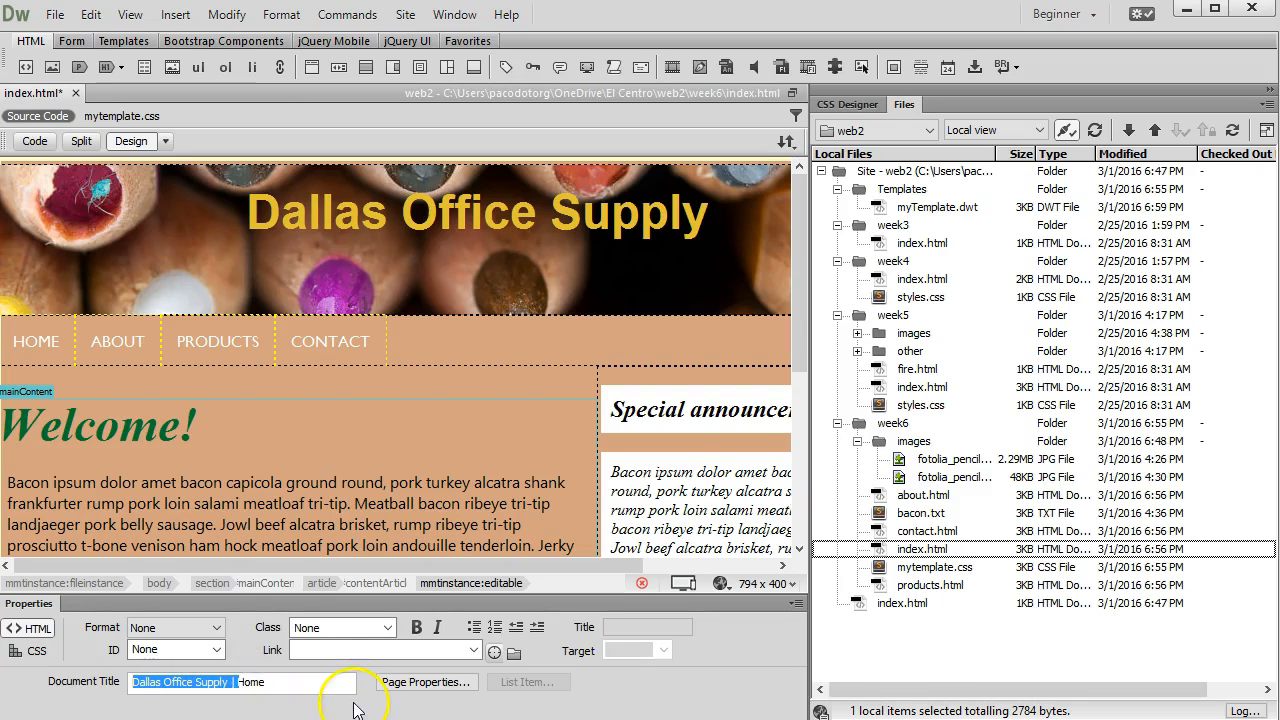
pyautogui.click(77, 93)
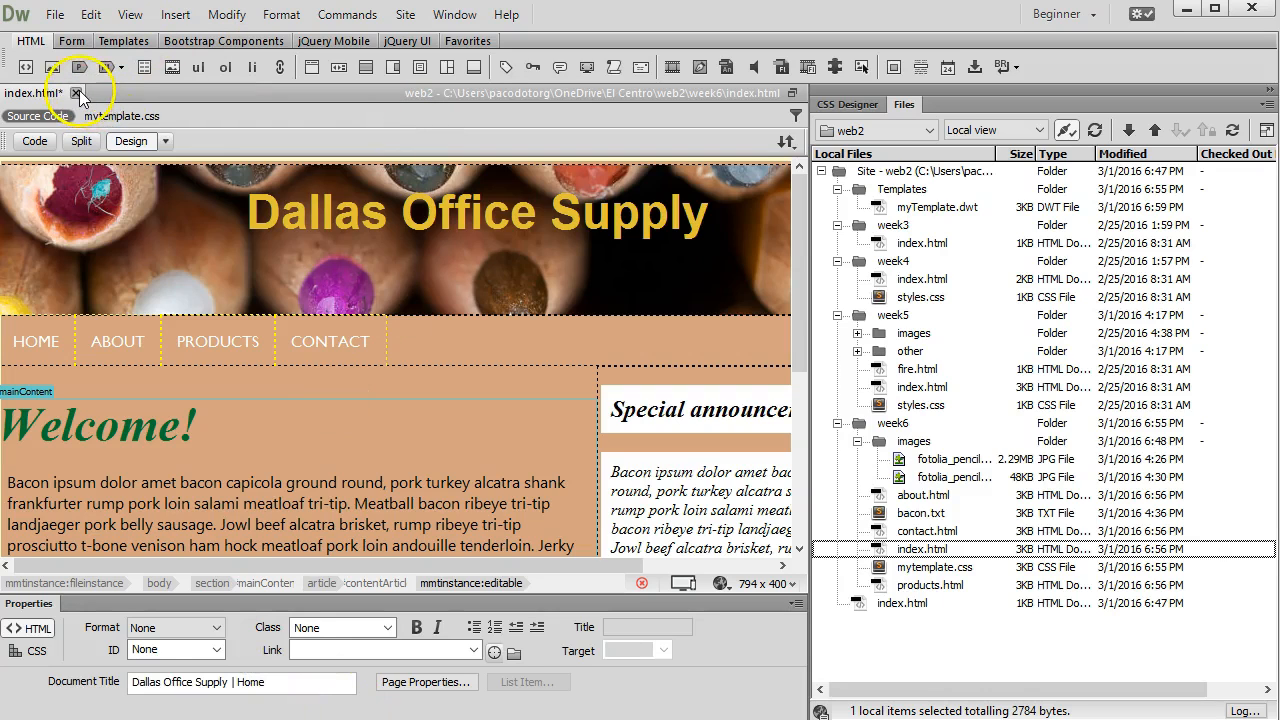
pyautogui.click(540, 417)
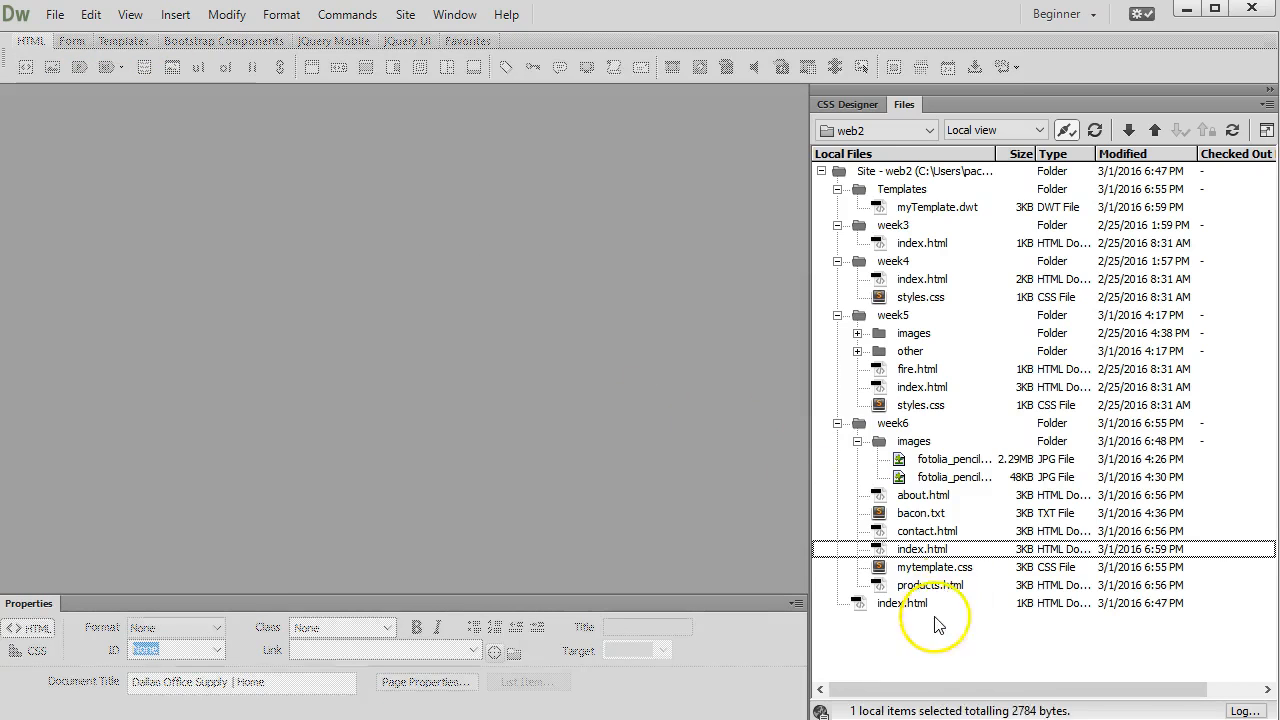
# Set the document title of about.html in week6 to "Dallas Office Supply | About Us", and save and close the page.
pyautogui.click(929, 498)
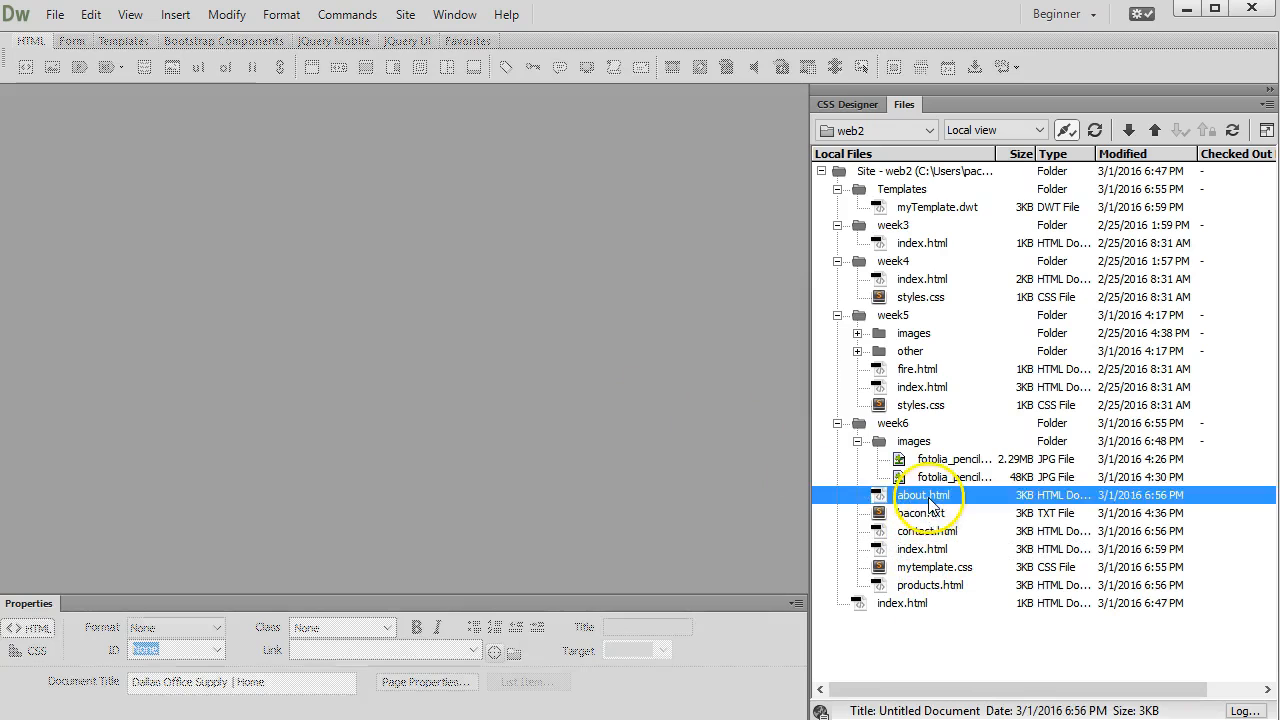
pyautogui.doubleClick(929, 496)
pyautogui.click(297, 683)
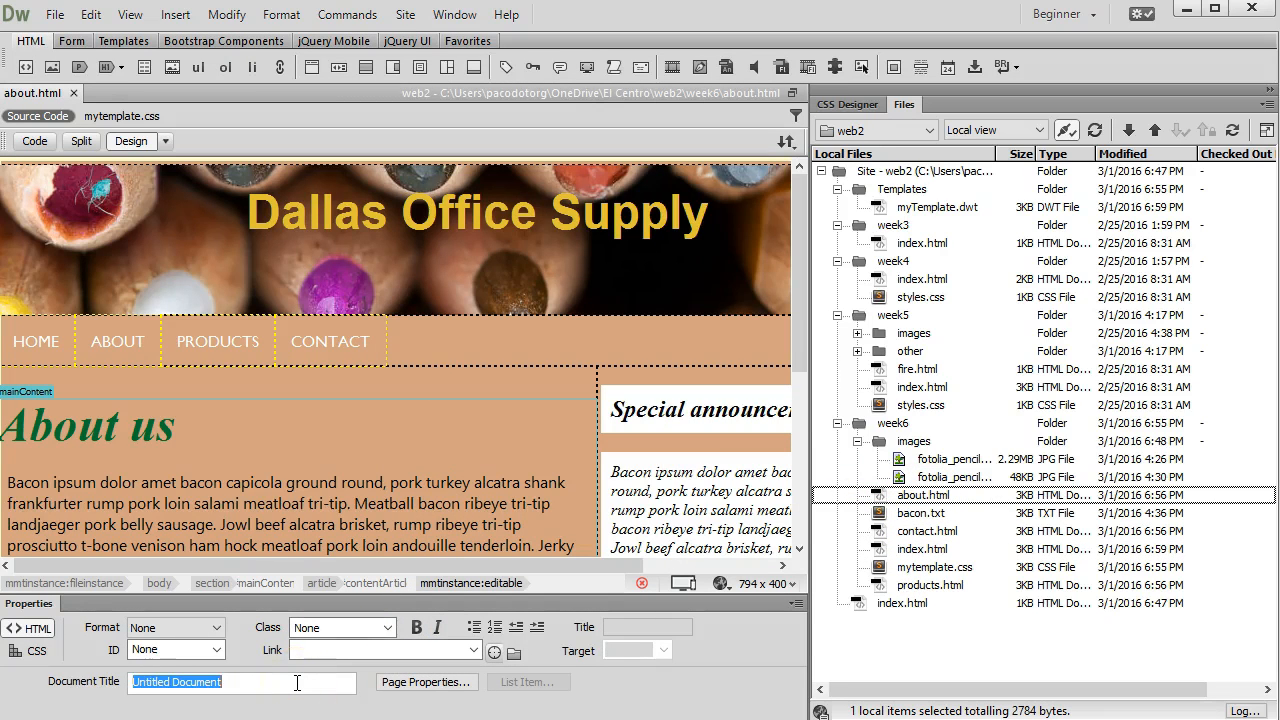
pyautogui.hotkey('ctrl', 'v')
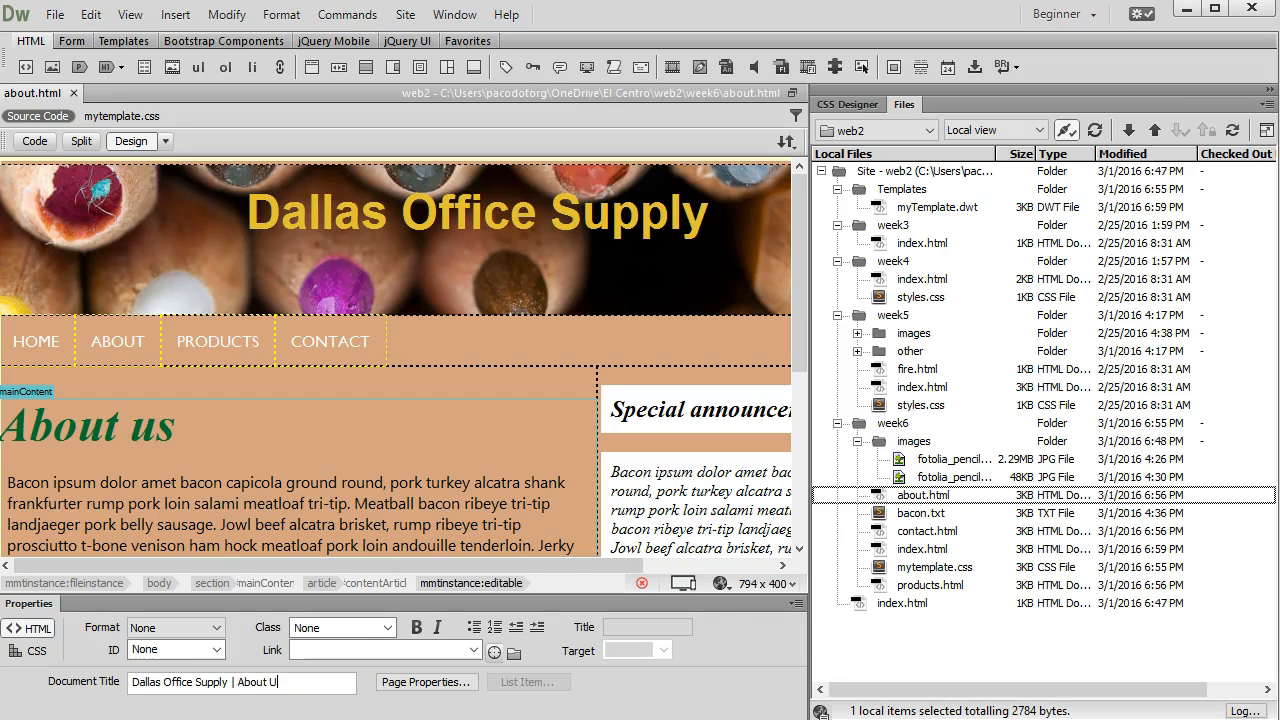
pyautogui.write('About Us')
pyautogui.hotkey('ctrl', 'w')
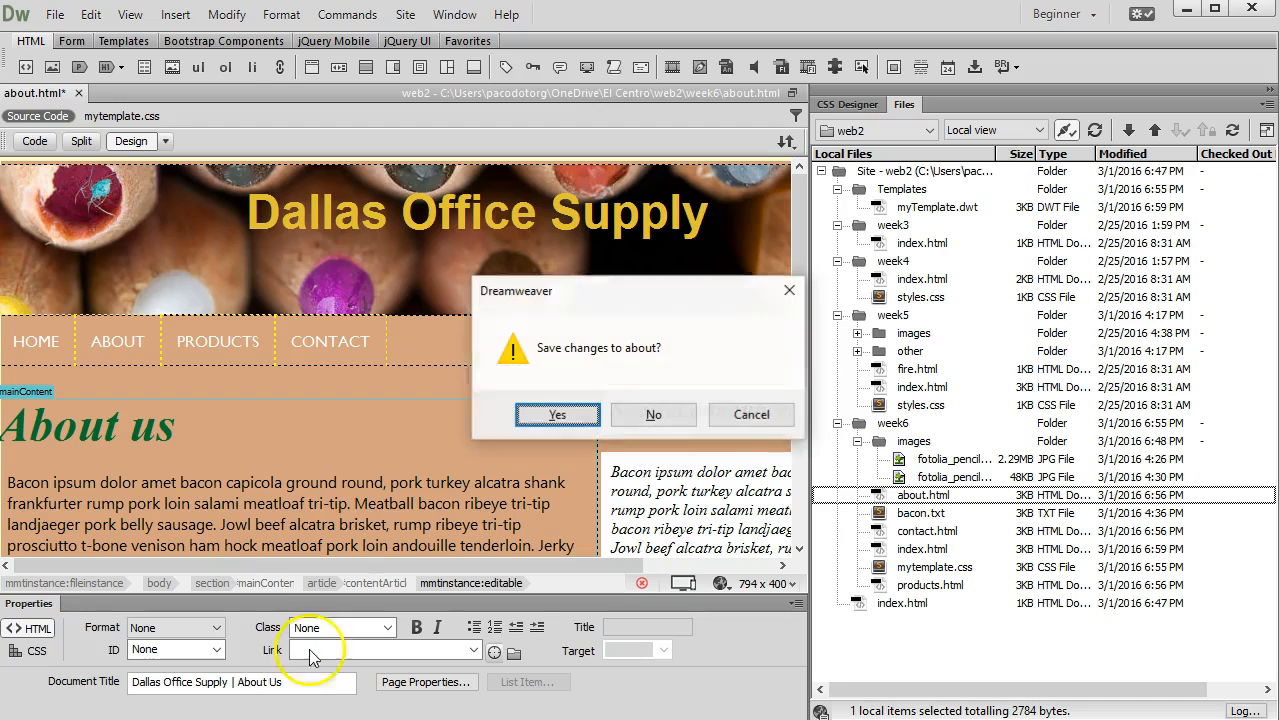
pyautogui.click(560, 417)
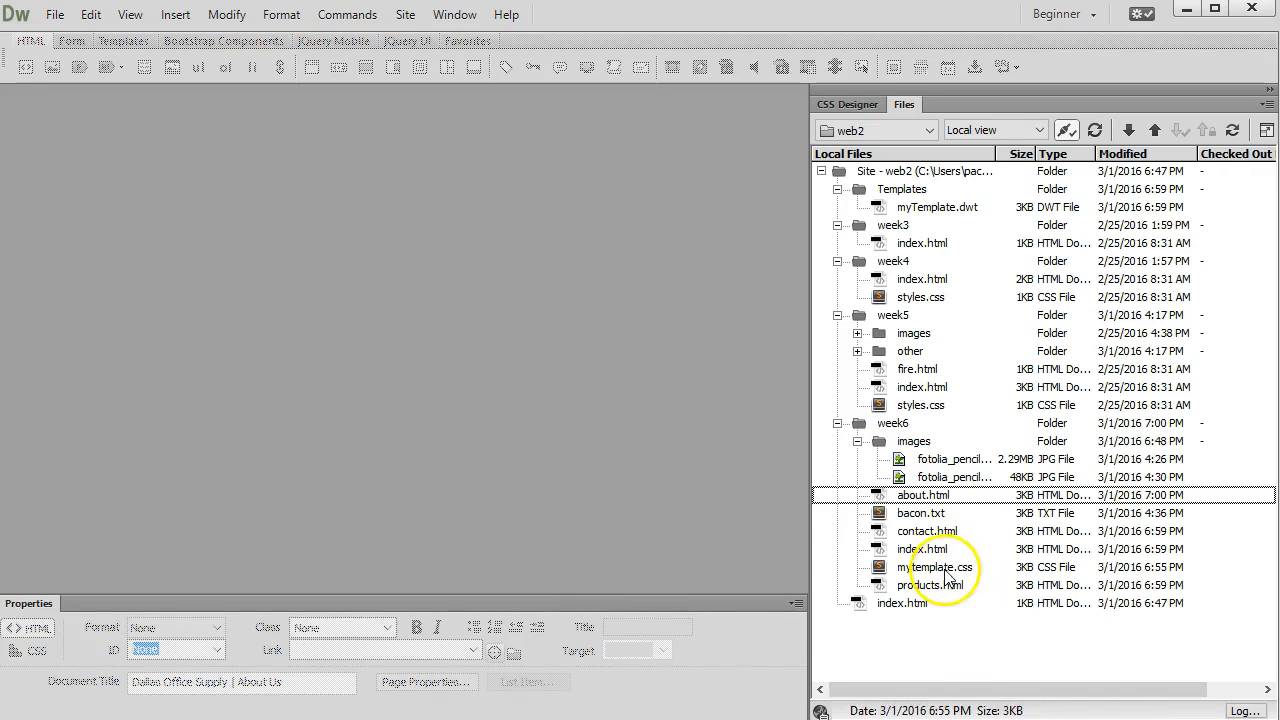
# Set the document title of contact.html in week6 to "Dallas Office Supply | Contact us", and save and close the page.
pyautogui.doubleClick(900, 531)
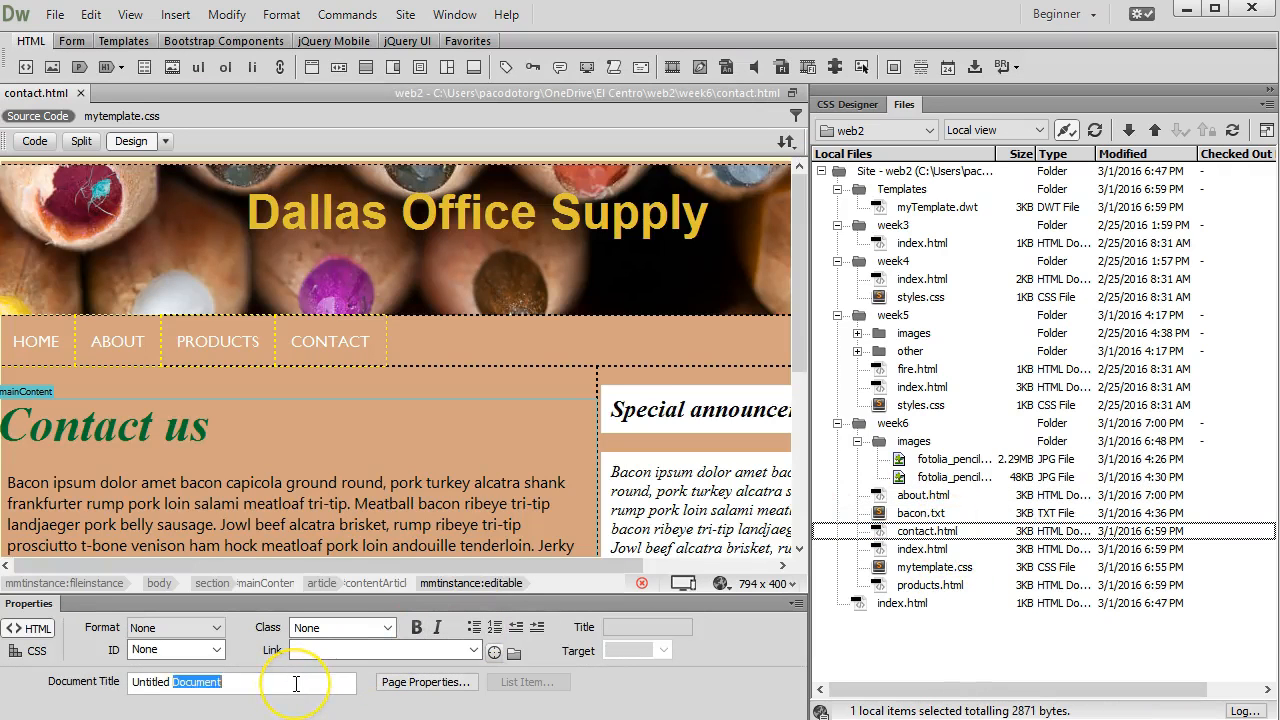
pyautogui.tripleClick(296, 683)
pyautogui.write('Dallas Office Supply | Contact us')
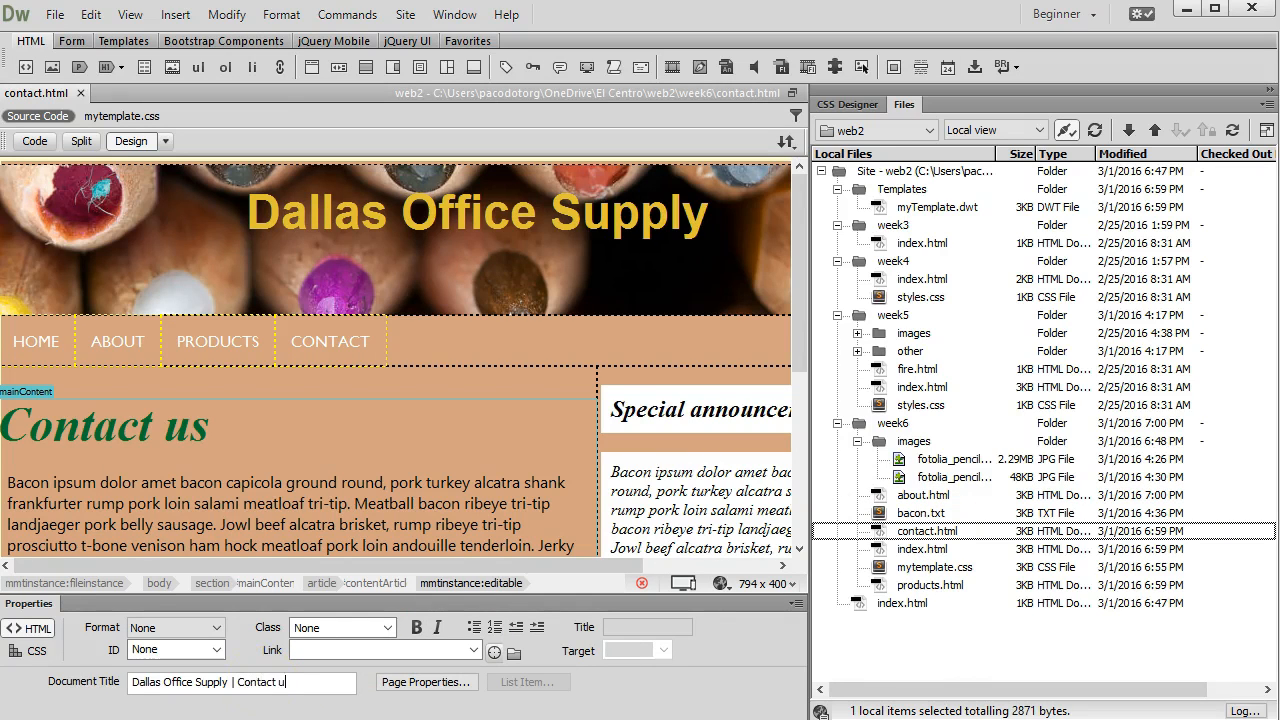
pyautogui.click(85, 93)
pyautogui.click(540, 416)
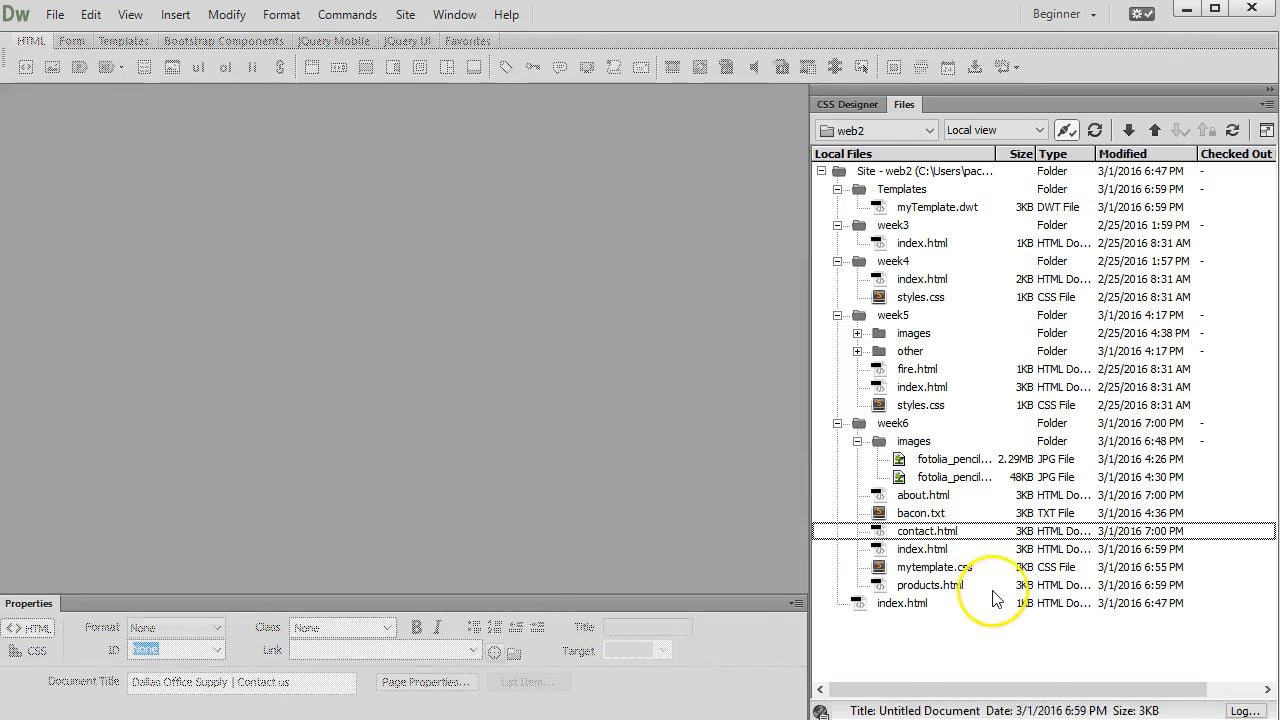
# Open products.html from the week6 folder and set its document title to "Dallas Office Supply | Our Products".
pyautogui.click(938, 590)
pyautogui.doubleClick(938, 590)
pyautogui.tripleClick(236, 683)
pyautogui.hotkey('ctrl', 'v')
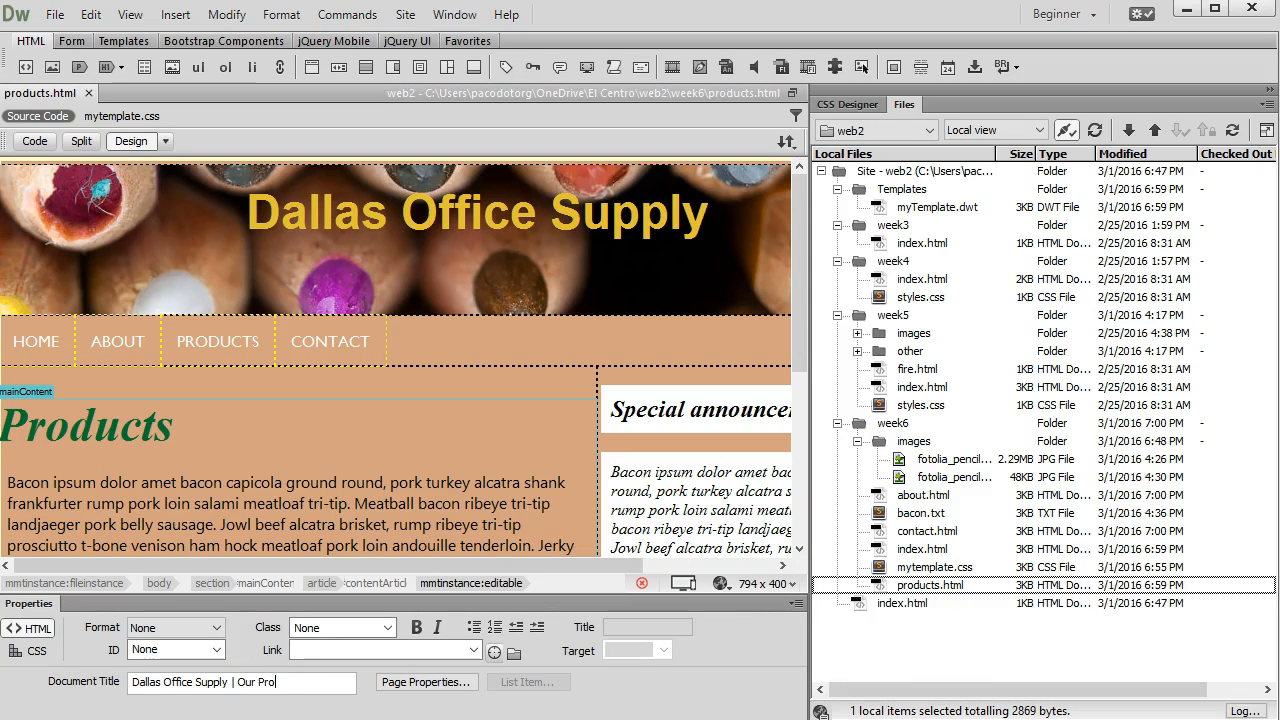
# Change the main heading of products.html to "Our products", and save and close the page.
pyautogui.click(122, 426)
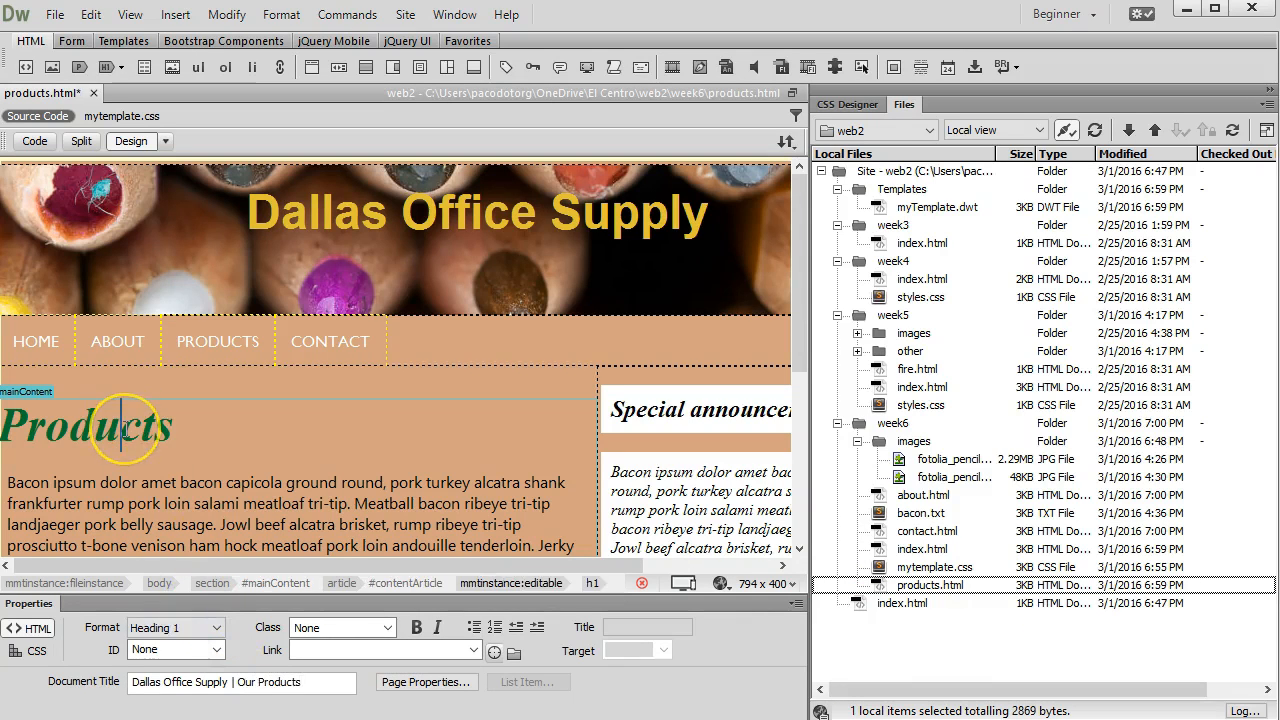
pyautogui.write('Ou')
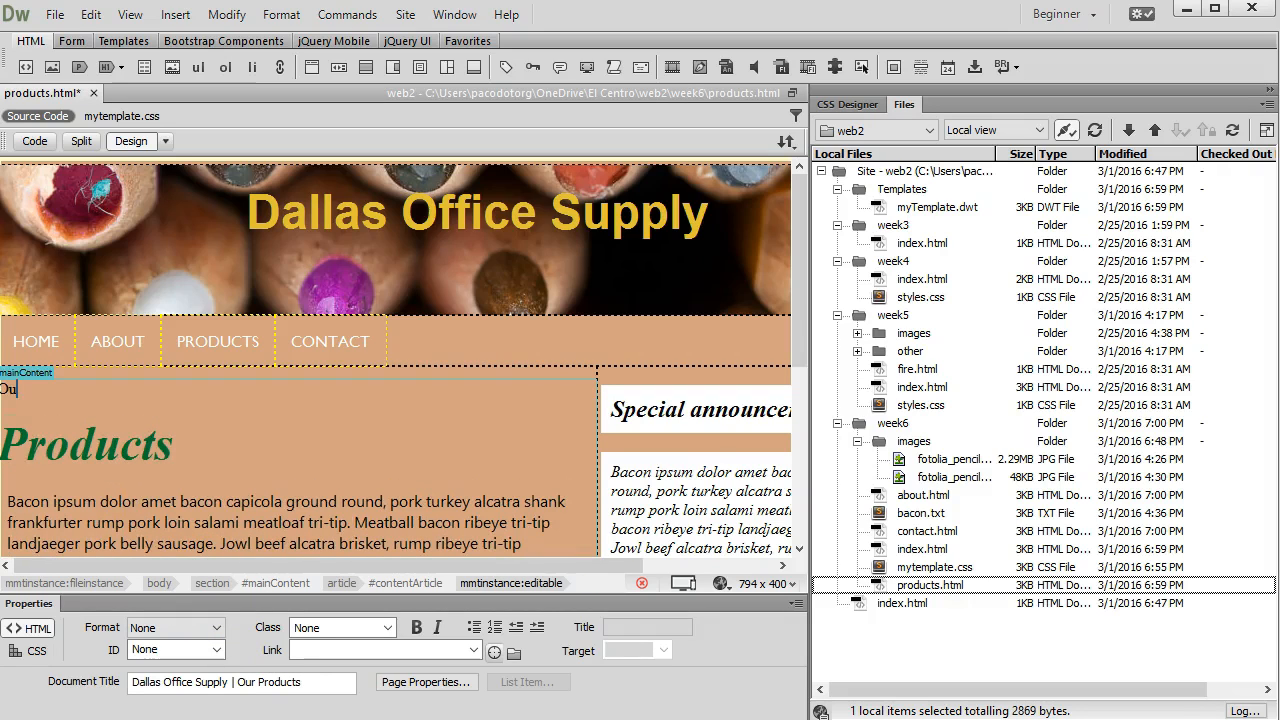
pyautogui.press('BackSpace')
pyautogui.press('BackSpace')
pyautogui.hotkey('shift', 'Left')
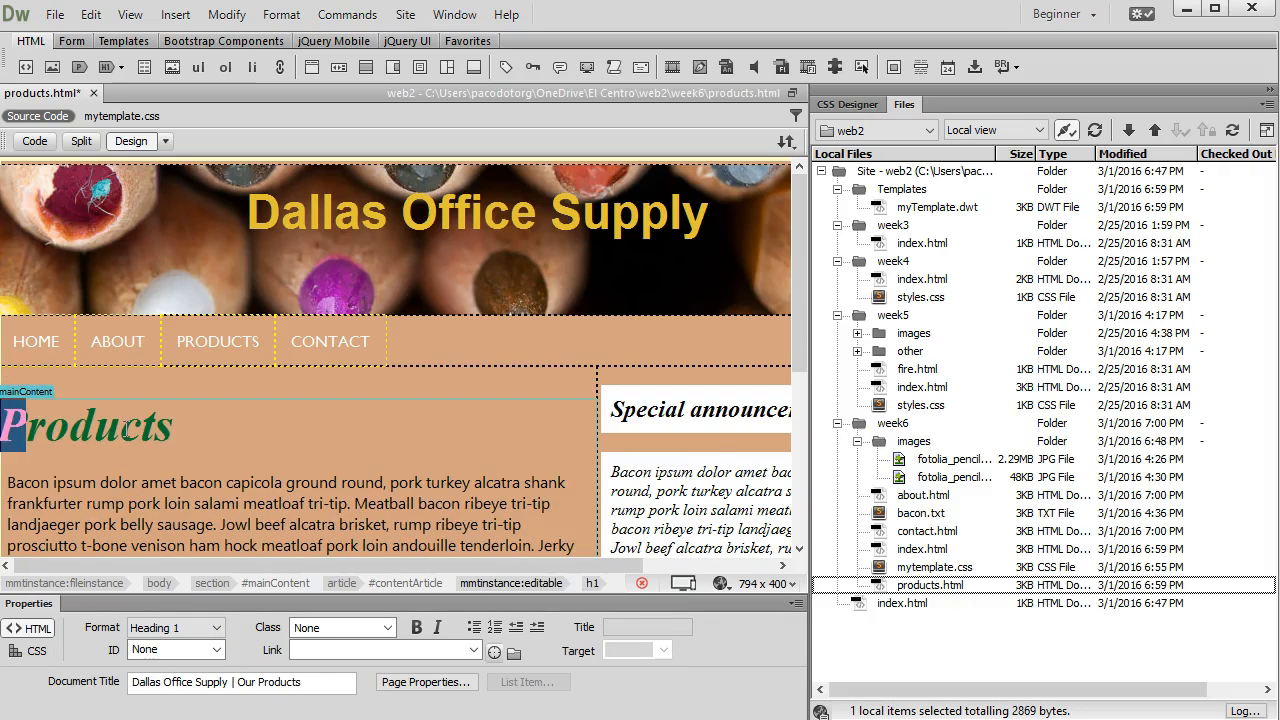
pyautogui.write('Our p')
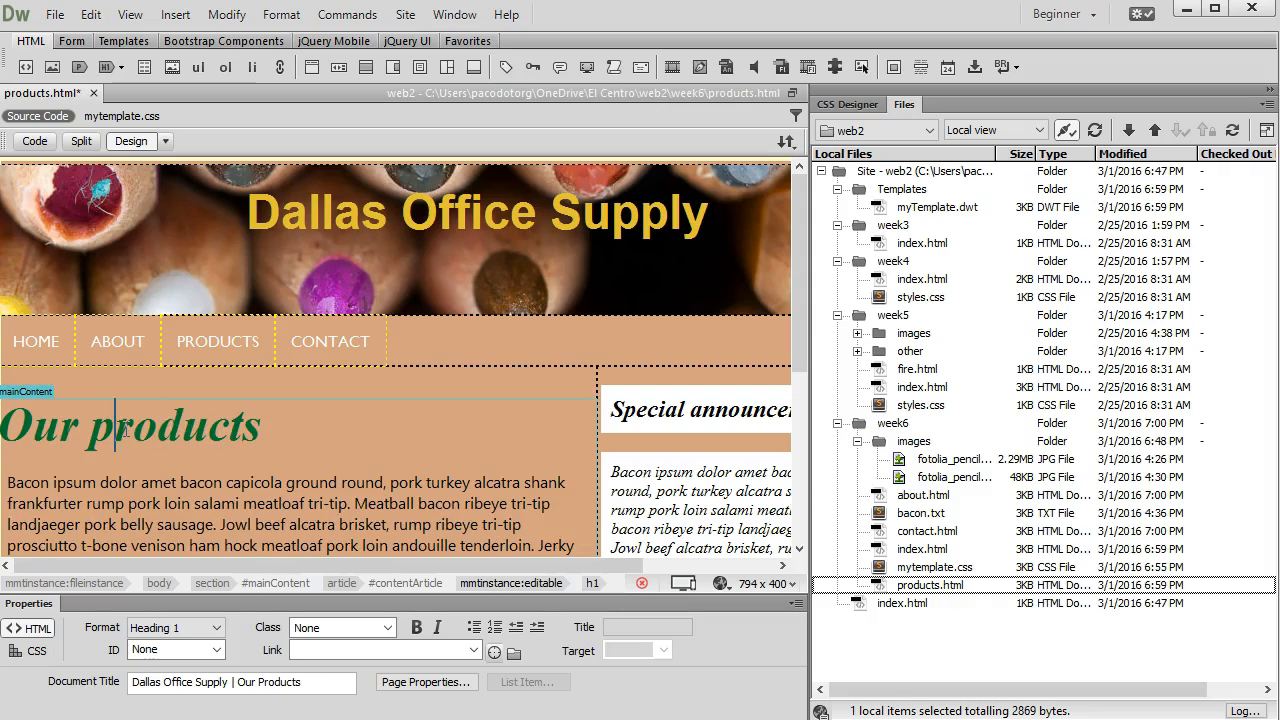
pyautogui.click(93, 93)
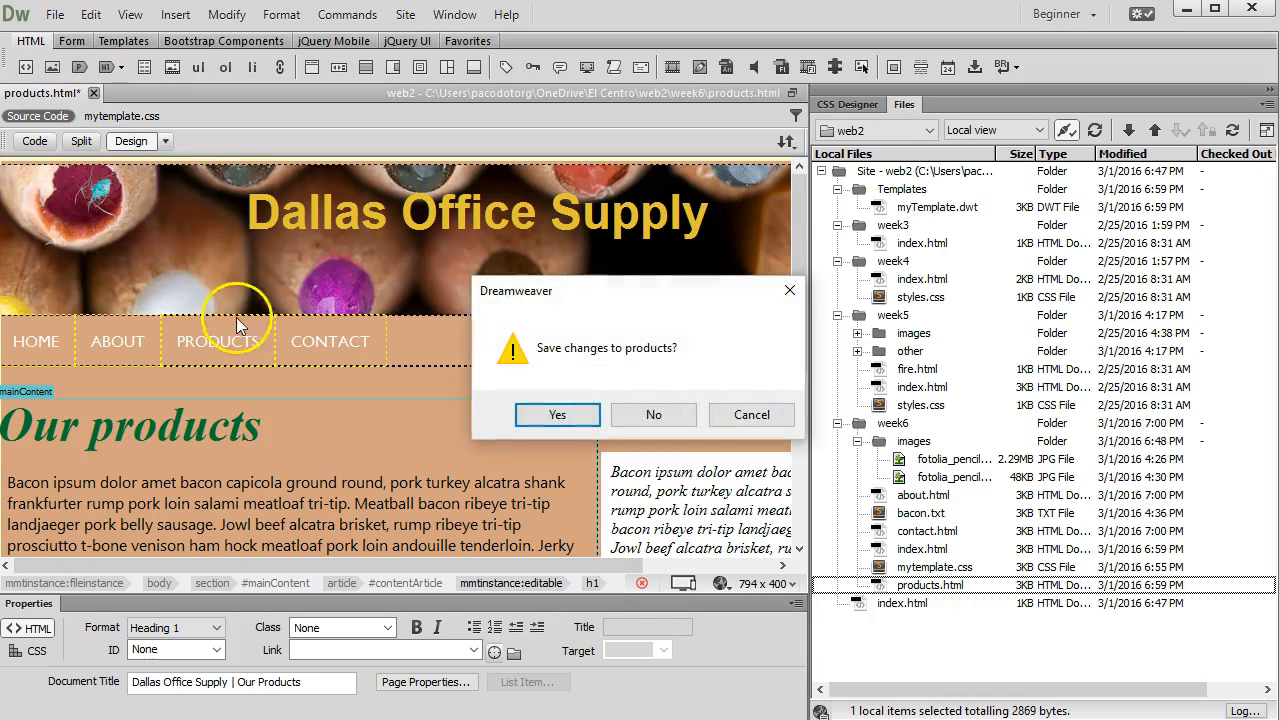
pyautogui.click(525, 422)
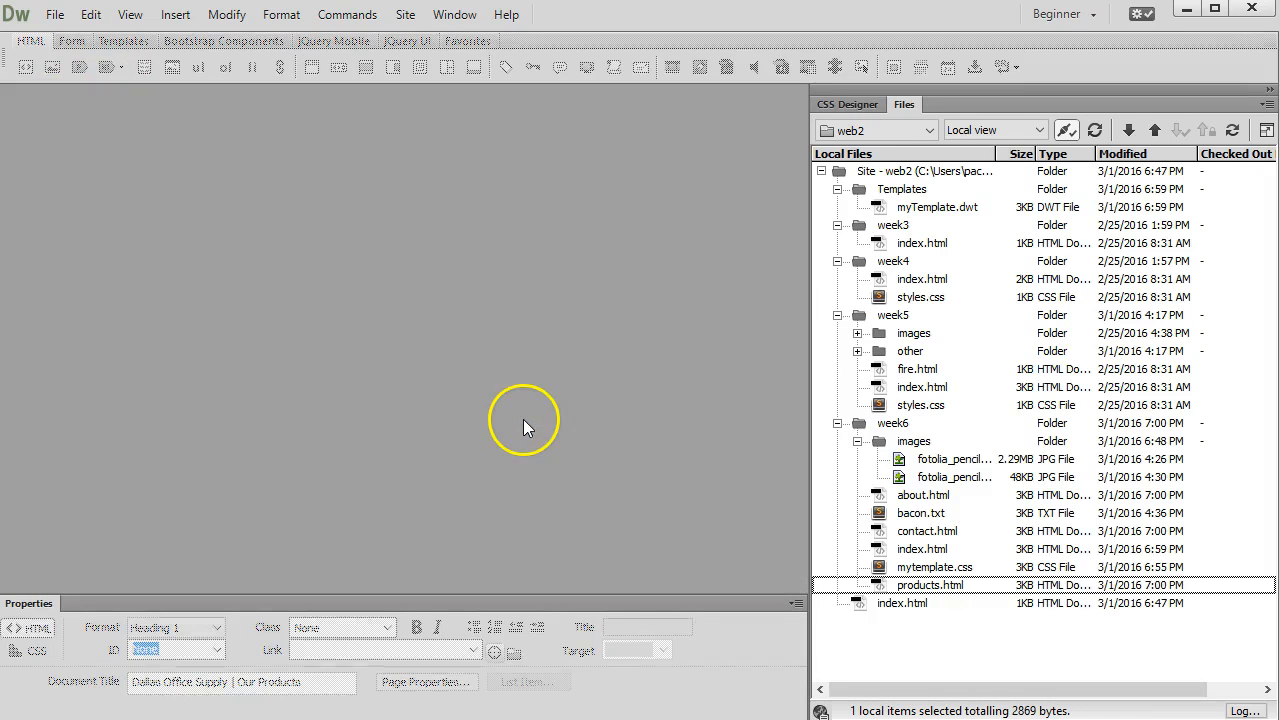
# Upload the week6 folder to the remote server, including dependent files.
pyautogui.rightClick(906, 428)
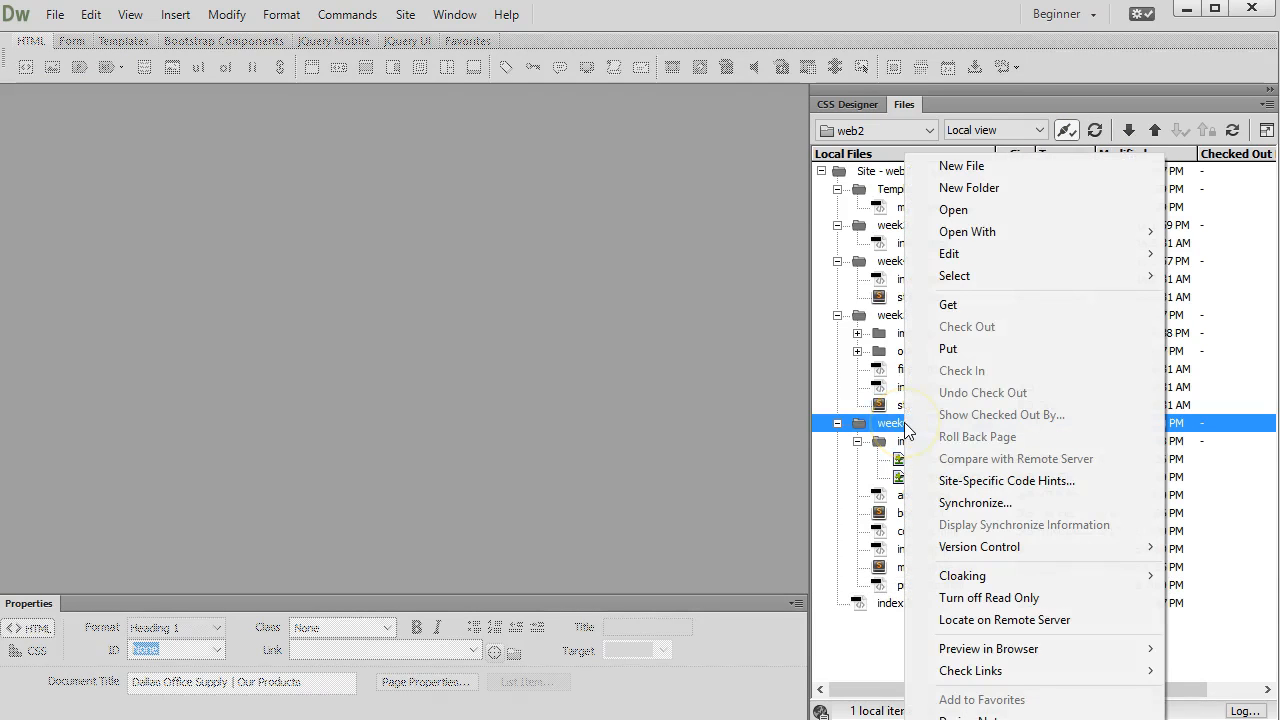
pyautogui.click(912, 349)
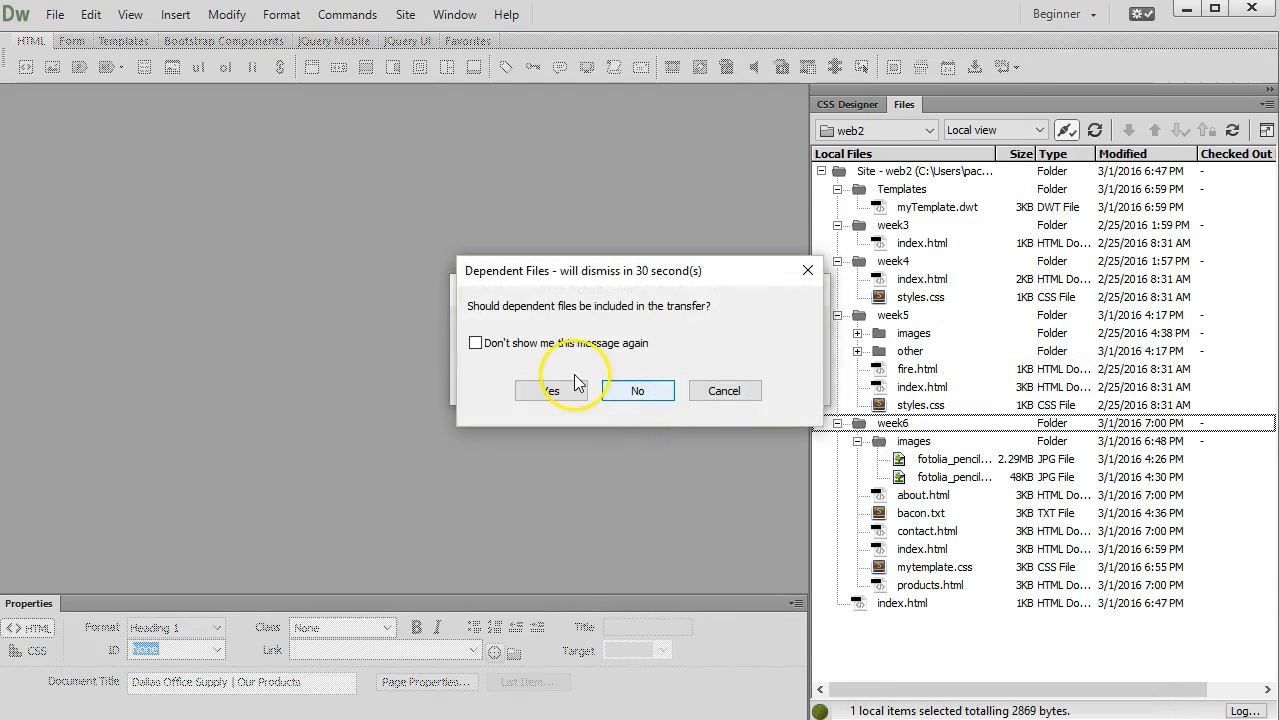
pyautogui.click(552, 391)
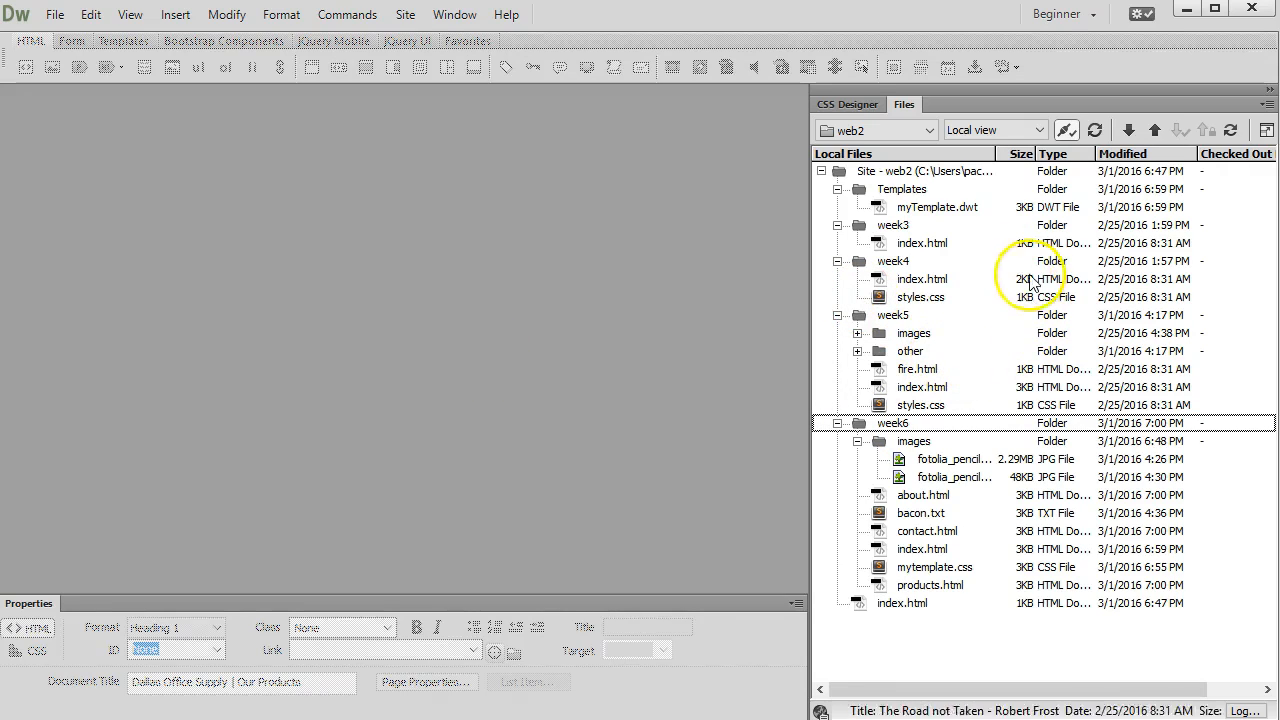
# Upload the Templates folder to the remote server, including dependent files.
pyautogui.click(901, 192)
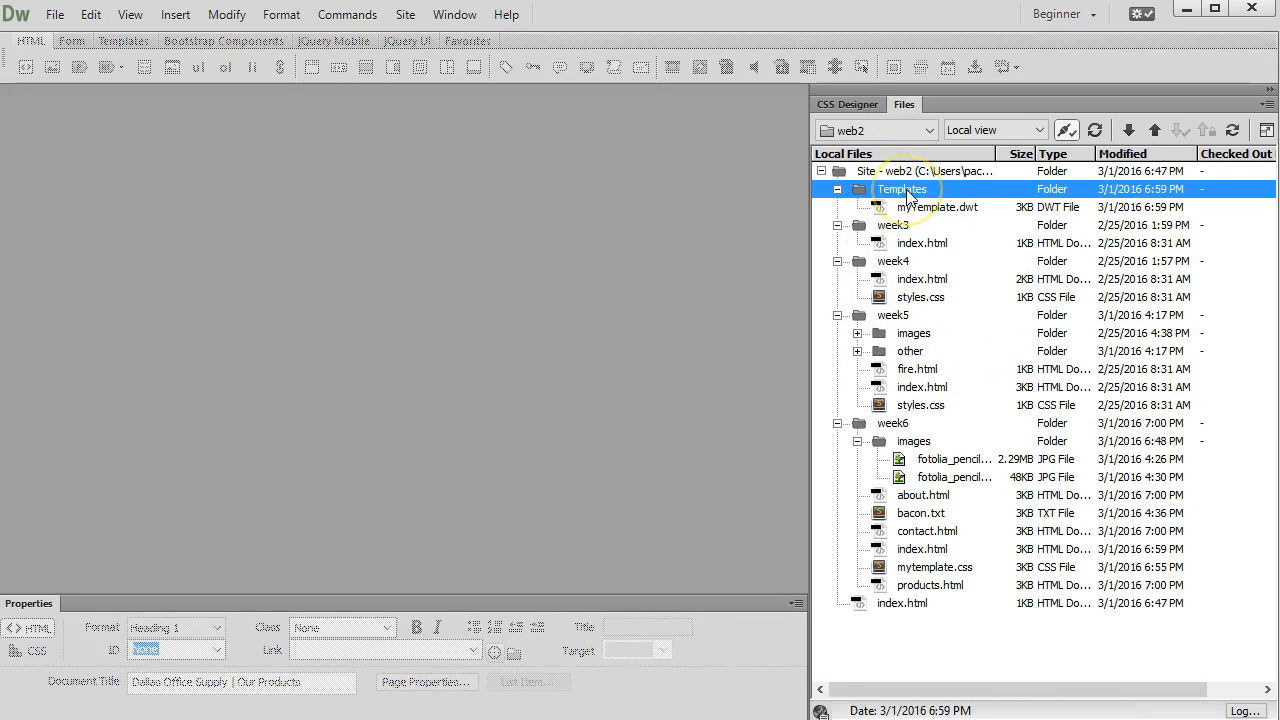
pyautogui.rightClick(907, 195)
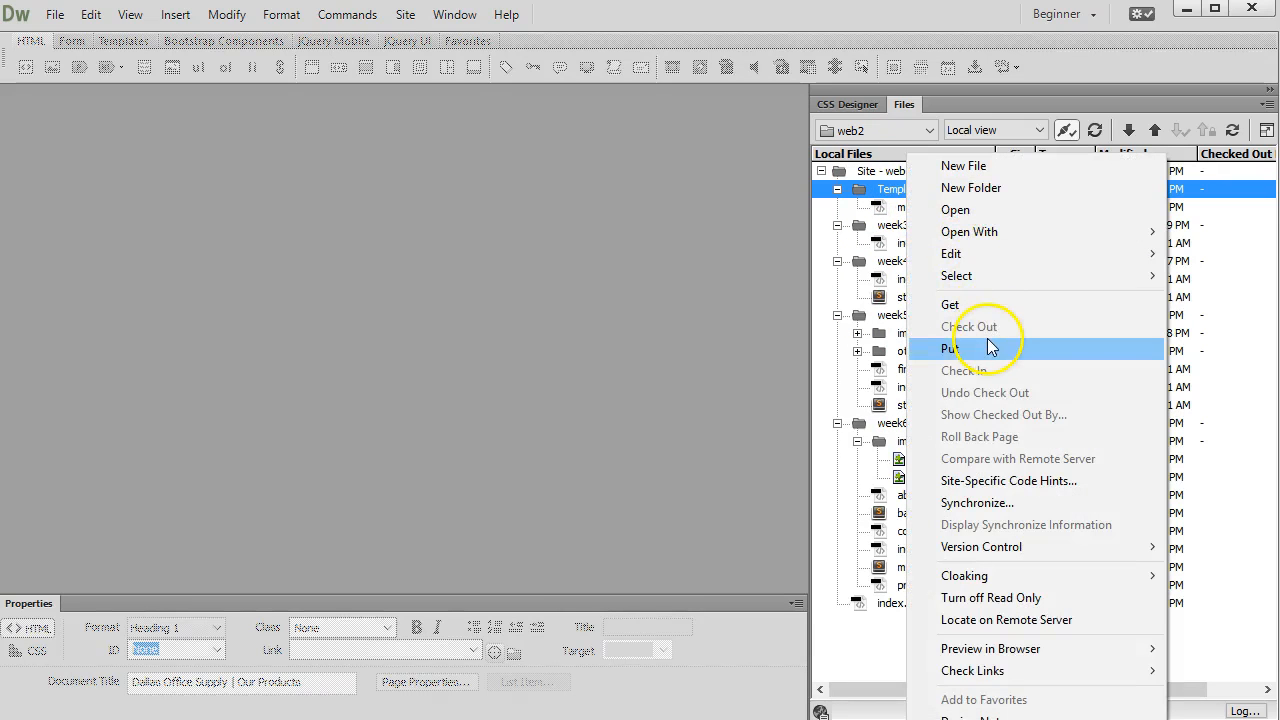
pyautogui.click(918, 348)
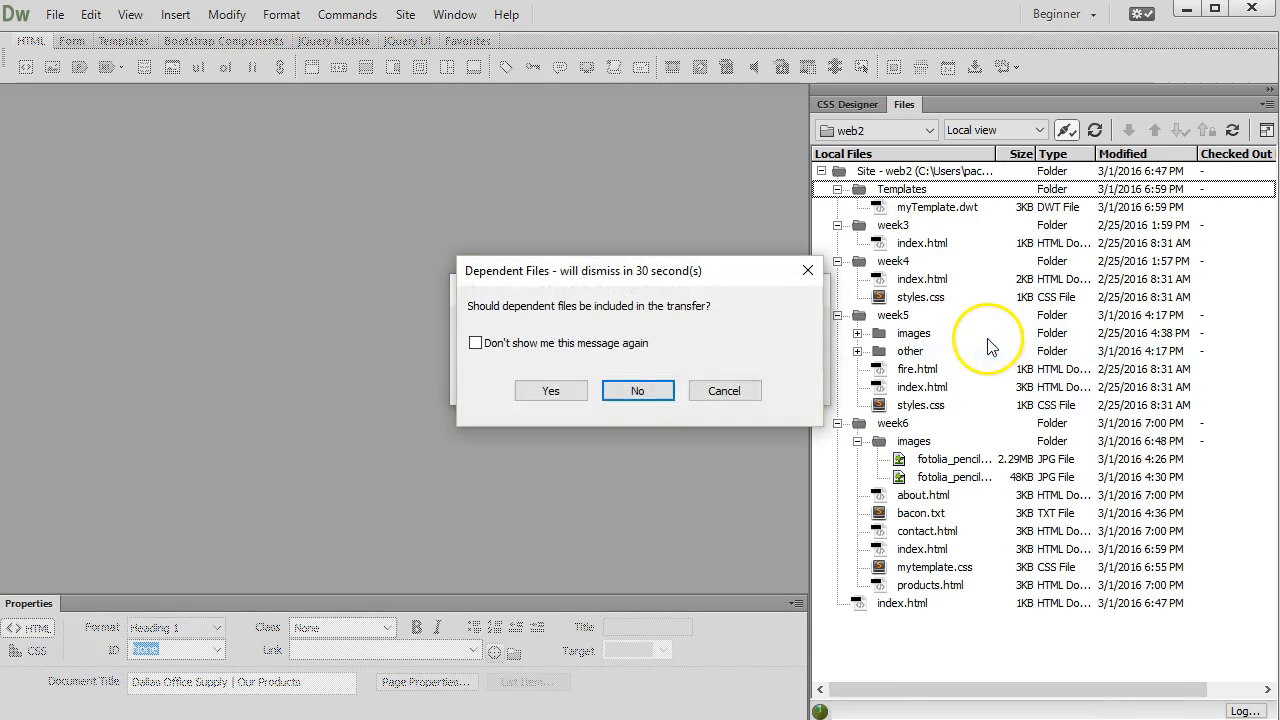
pyautogui.click(564, 388)
pyautogui.click(560, 396)
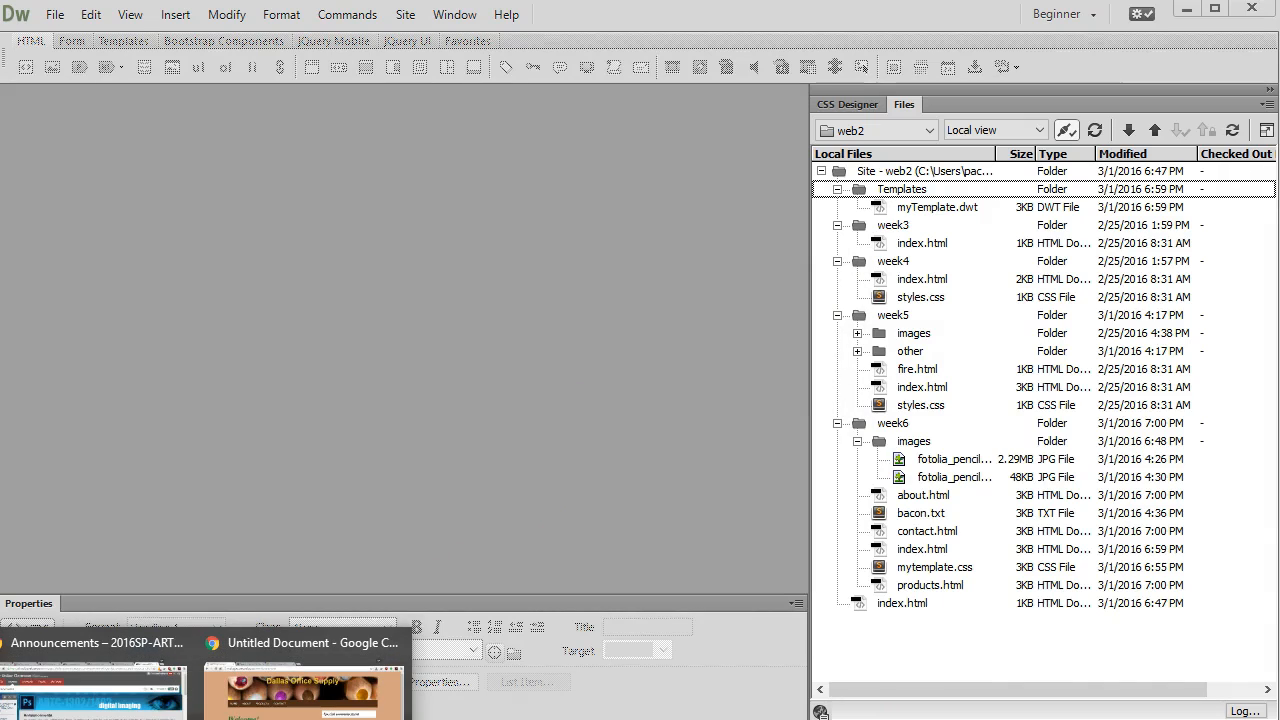
# Switch to Chrome, reload the live site's root page, and follow its Week 6 assignment link.
pyautogui.click(373, 621)
pyautogui.click(330, 60)
pyautogui.click(362, 59)
pyautogui.moveTo(323, 60); pyautogui.dragTo(604, 100)
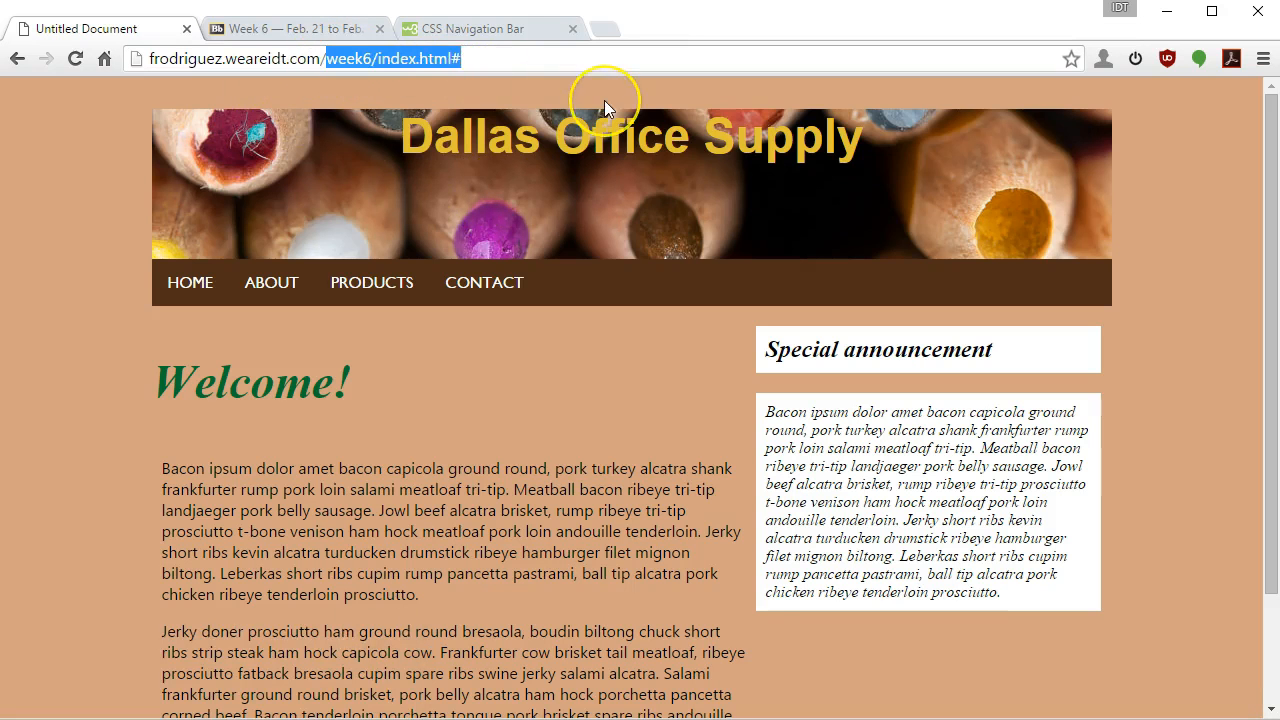
pyautogui.press('BackSpace')
pyautogui.press('Return')
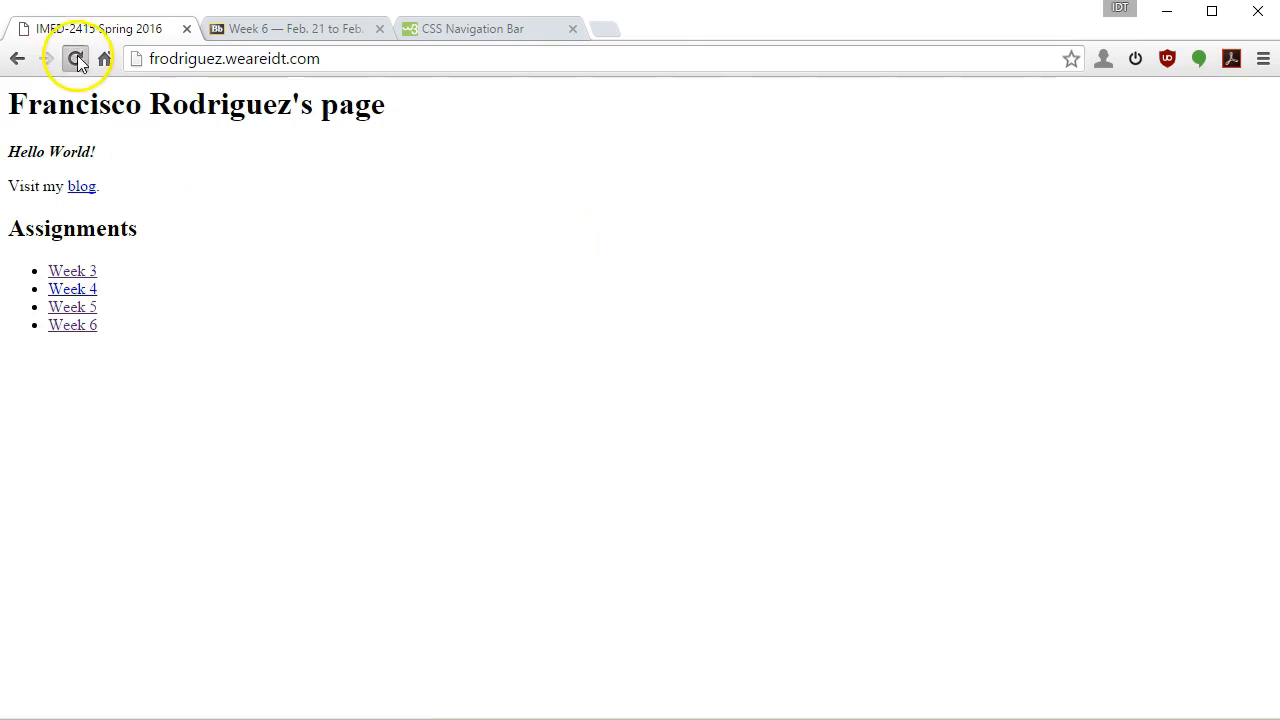
pyautogui.click(77, 58)
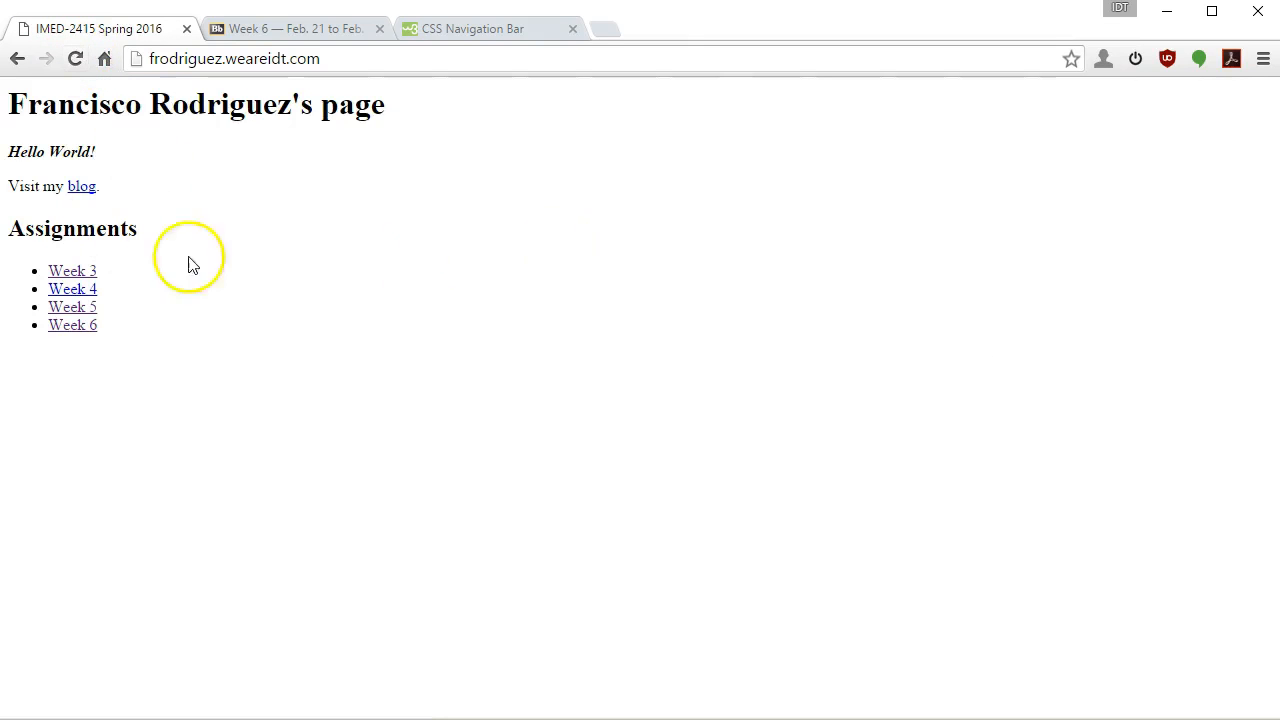
pyautogui.click(70, 327)
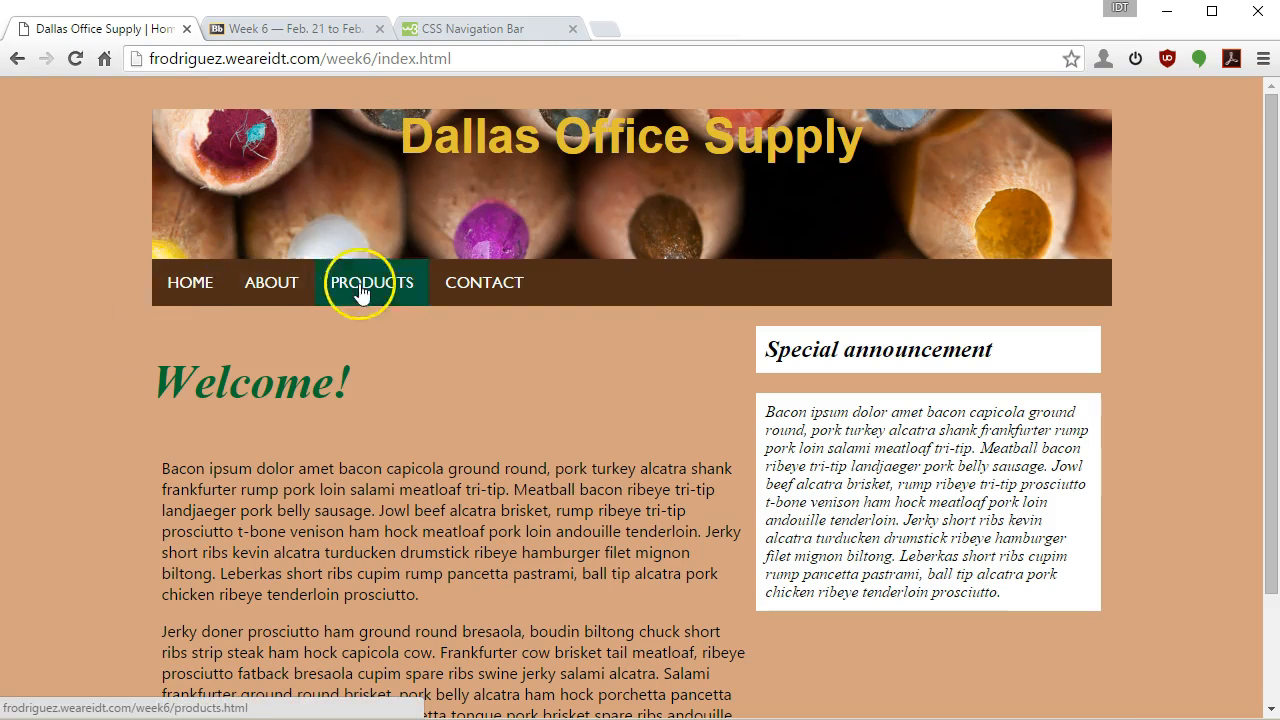
# Test the About, Products, Contact and Home navigation links on the published site, and return to the About page.
pyautogui.click(268, 288)
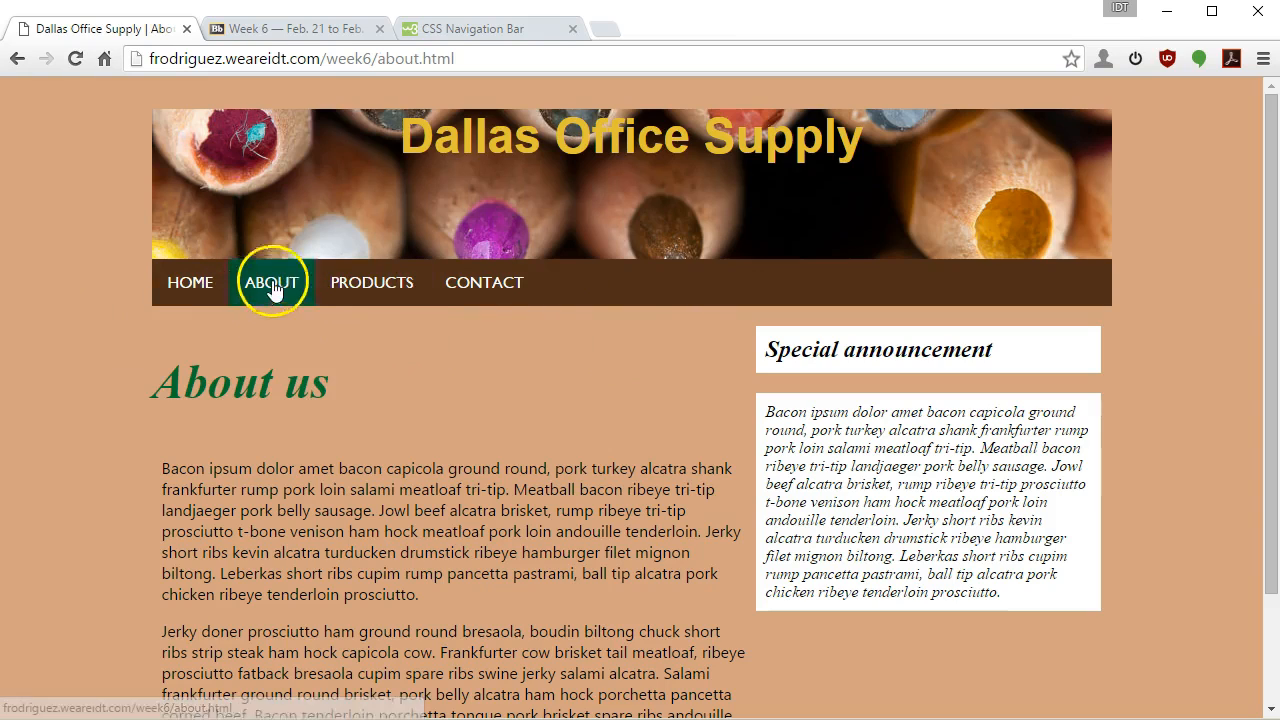
pyautogui.click(345, 292)
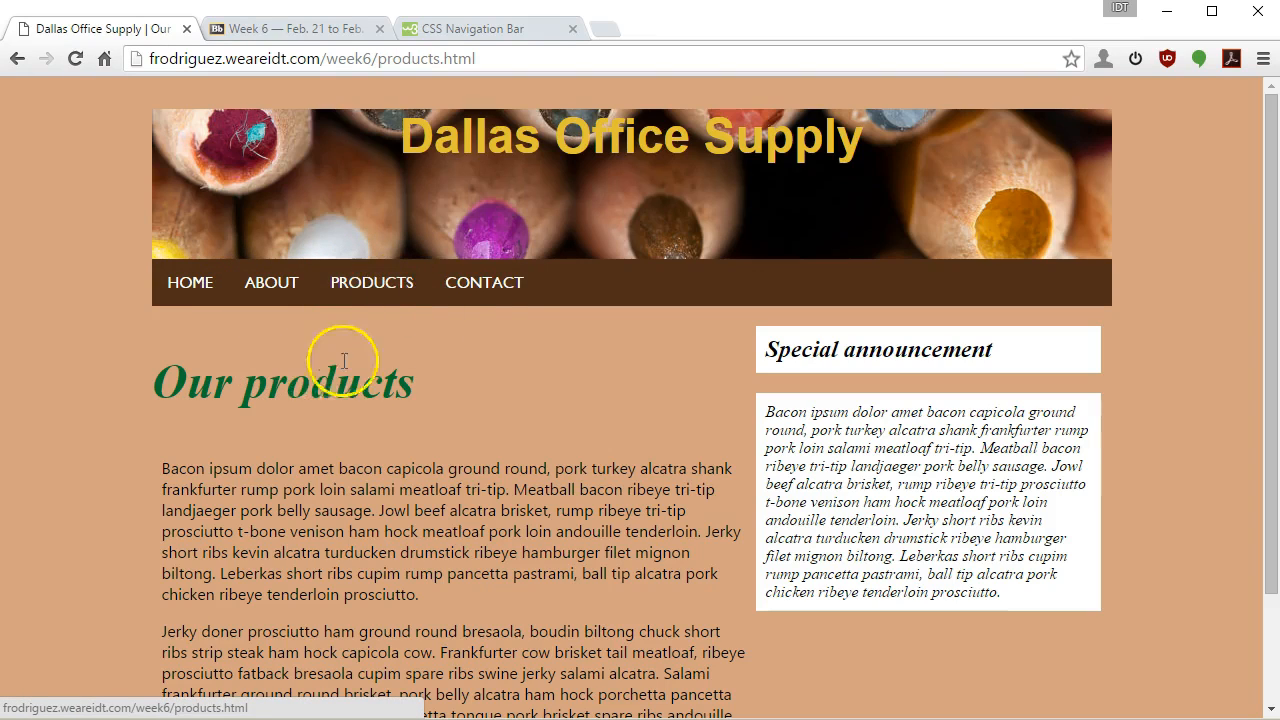
pyautogui.click(492, 288)
pyautogui.scroll(-2, 498, 445)
pyautogui.scroll(2, 495, 438)
pyautogui.click(189, 281)
pyautogui.click(268, 284)
# Review the published About page down to its footer and test the author link in the footer.
pyautogui.scroll(-2, 468, 468)
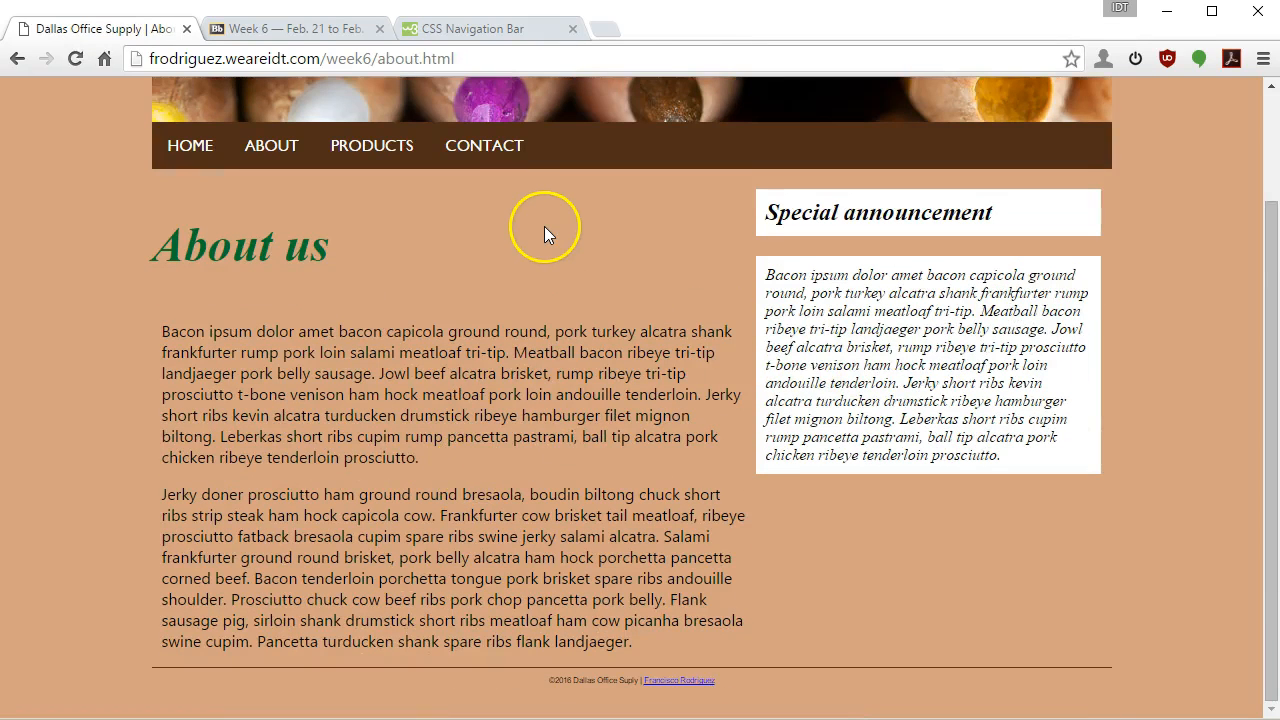
pyautogui.scroll(2, 544, 225)
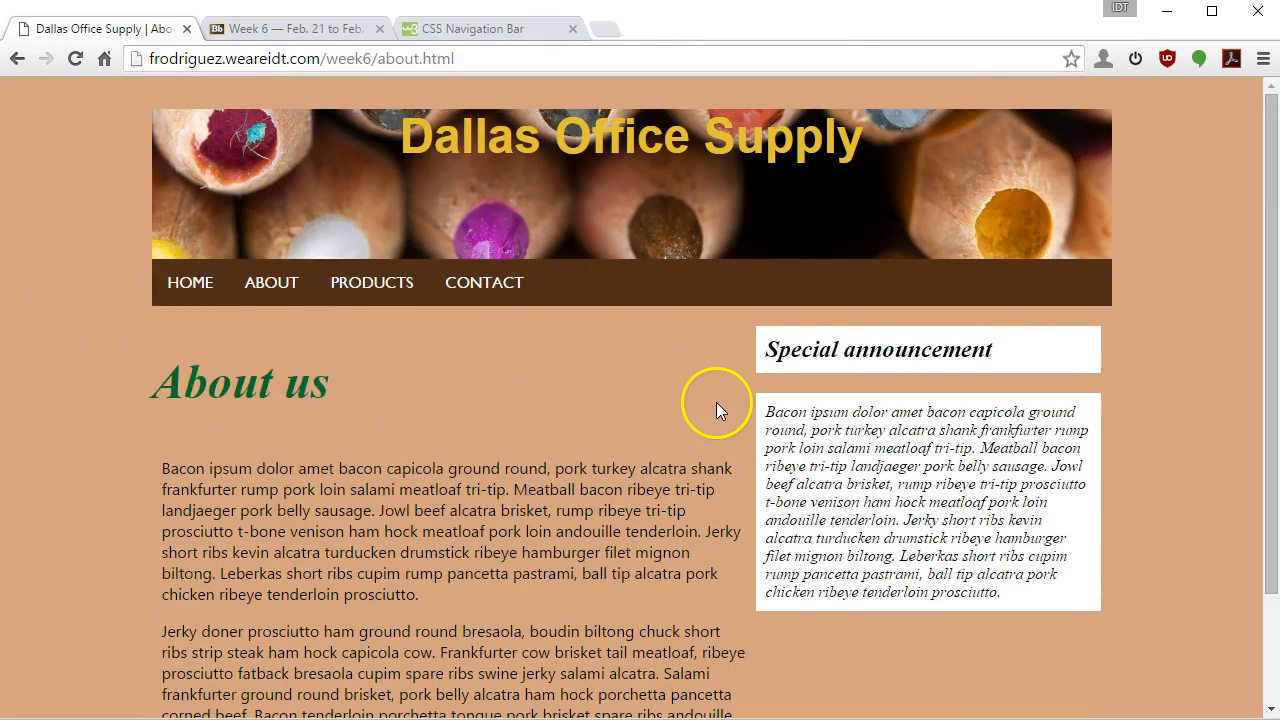
pyautogui.scroll(-2, 716, 402)
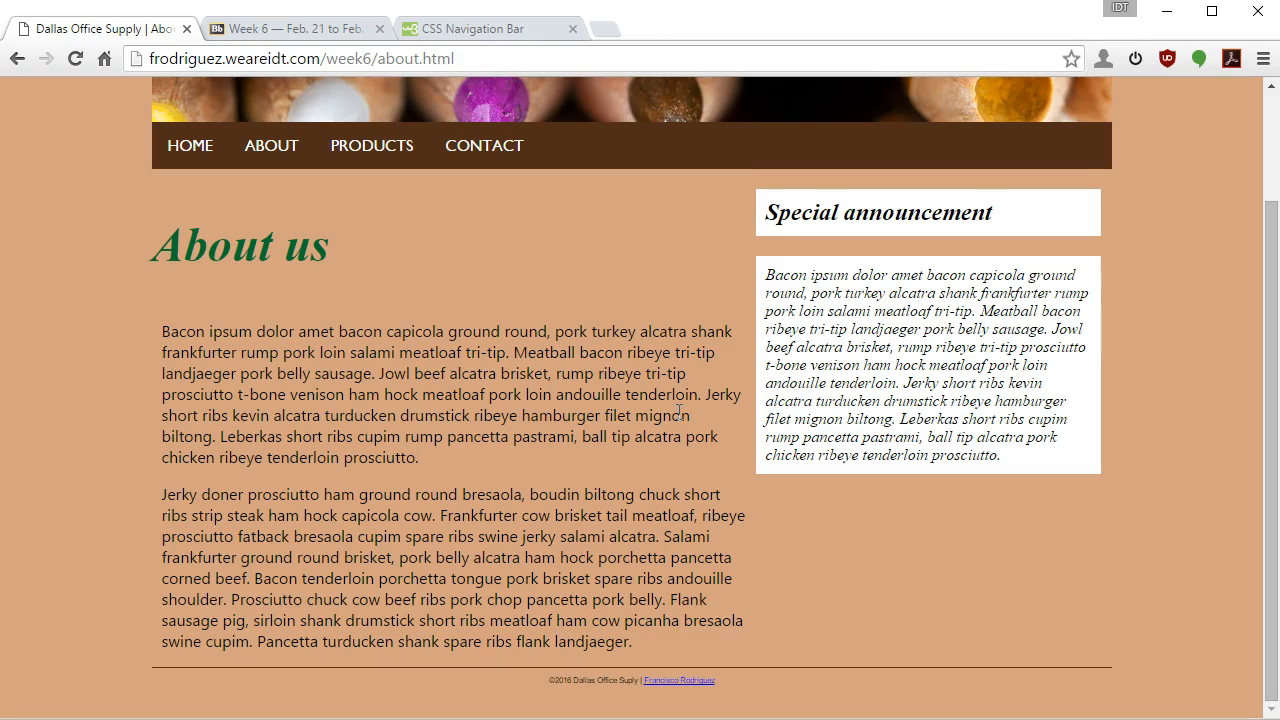
pyautogui.scroll(2, 721, 382)
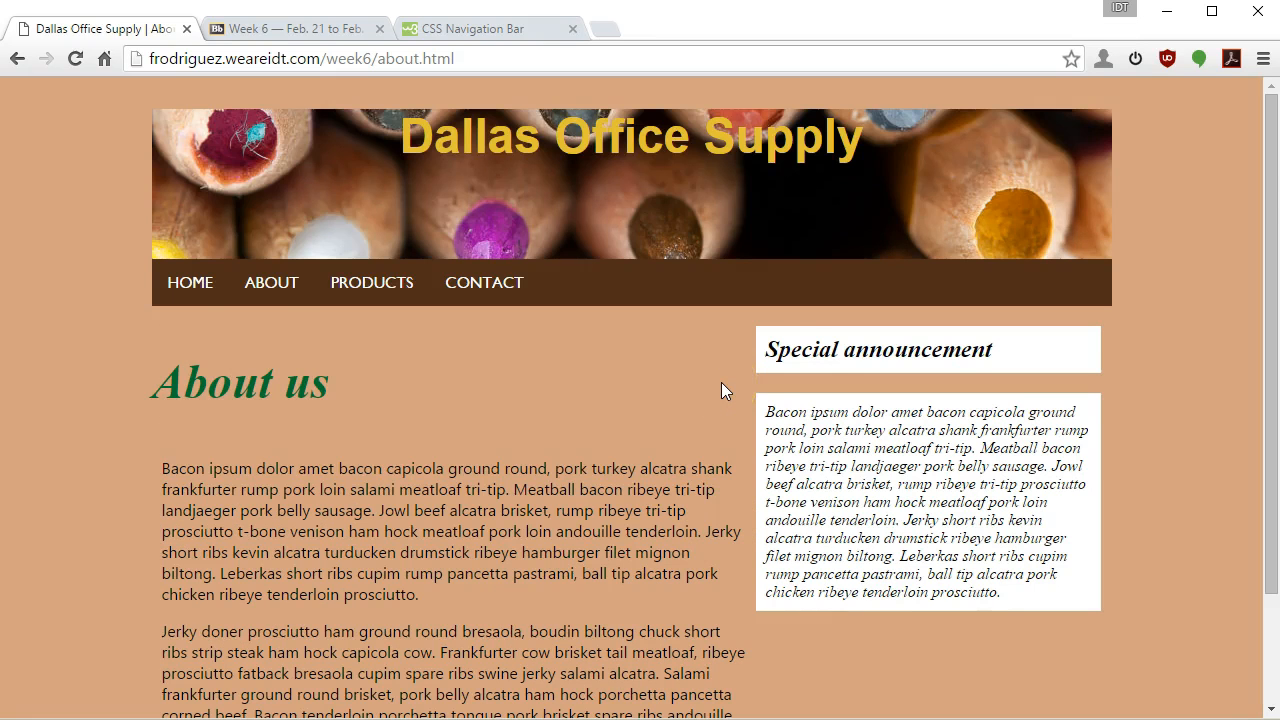
pyautogui.scroll(-2, 721, 391)
pyautogui.click(689, 680)
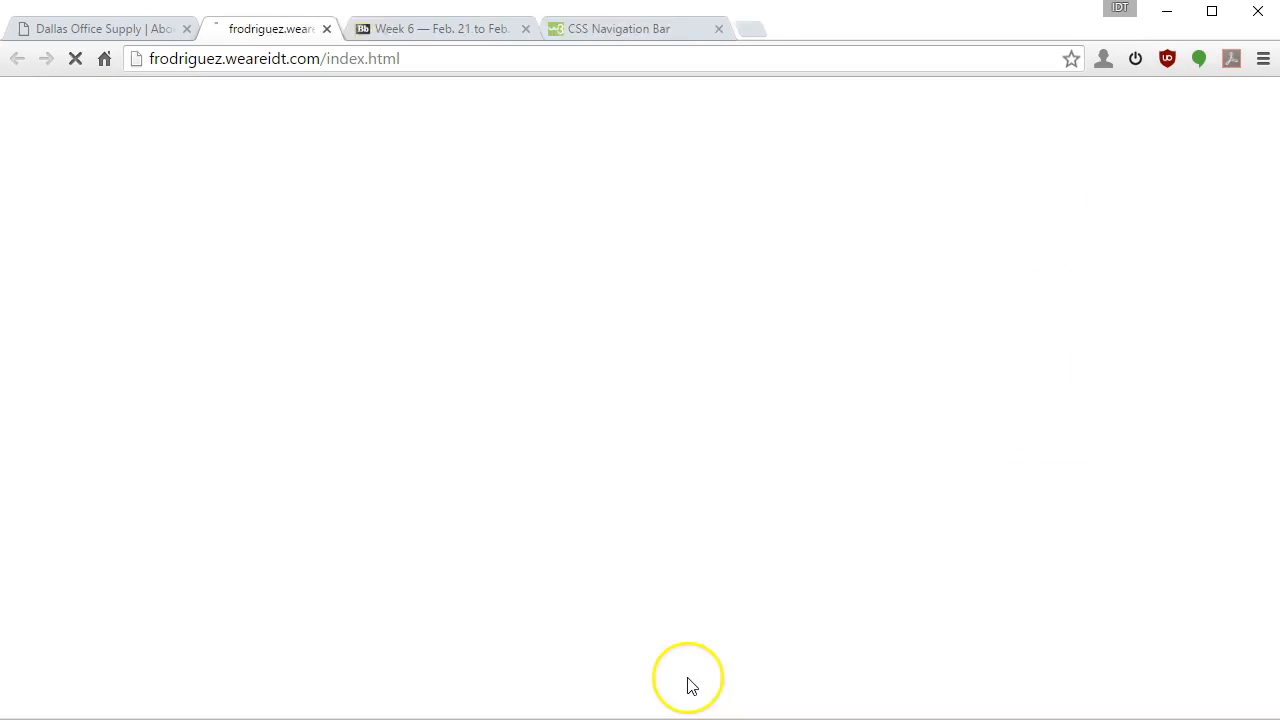